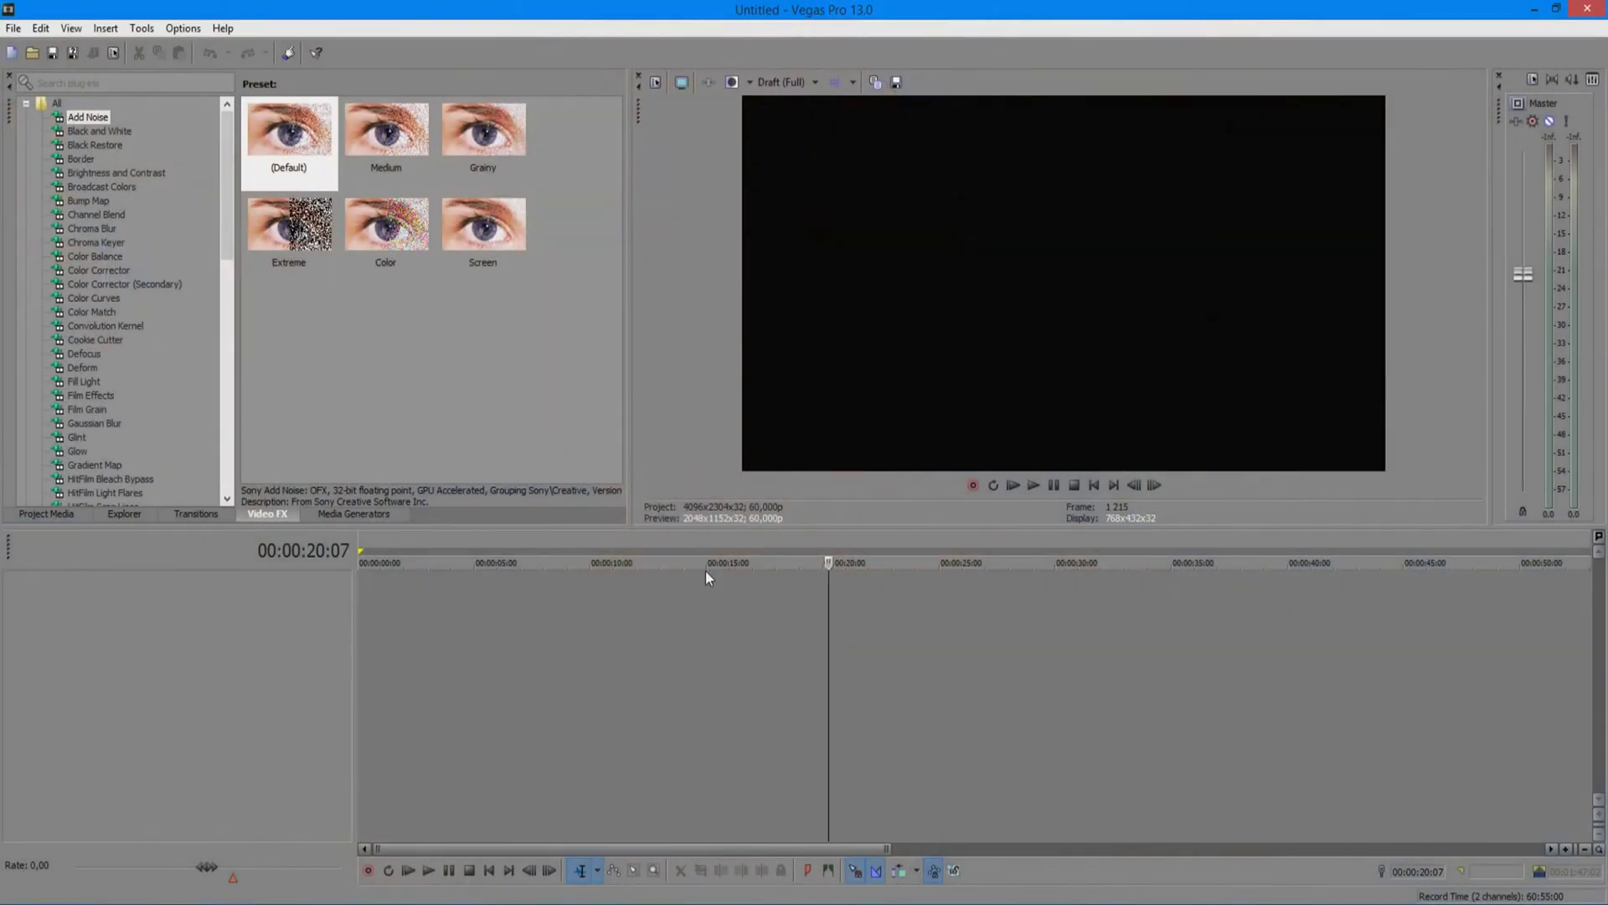
# Park the playhead near 25 seconds and bring the recordings folder window to the front
pyautogui.click(956, 651)
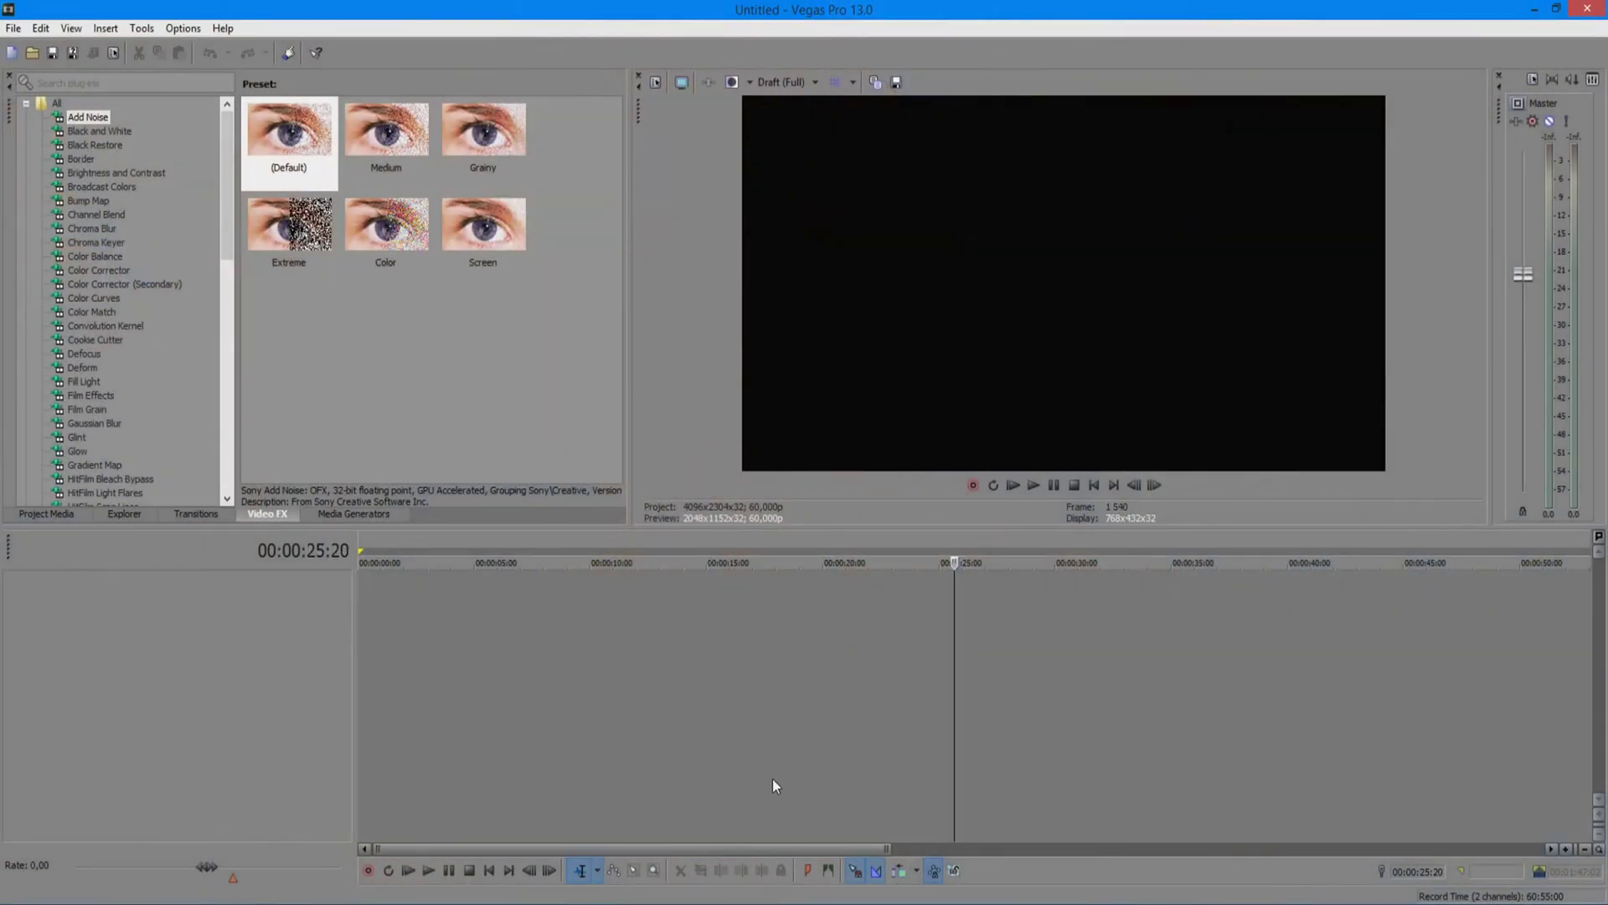
pyautogui.press('super+e')
pyautogui.click(786, 871)
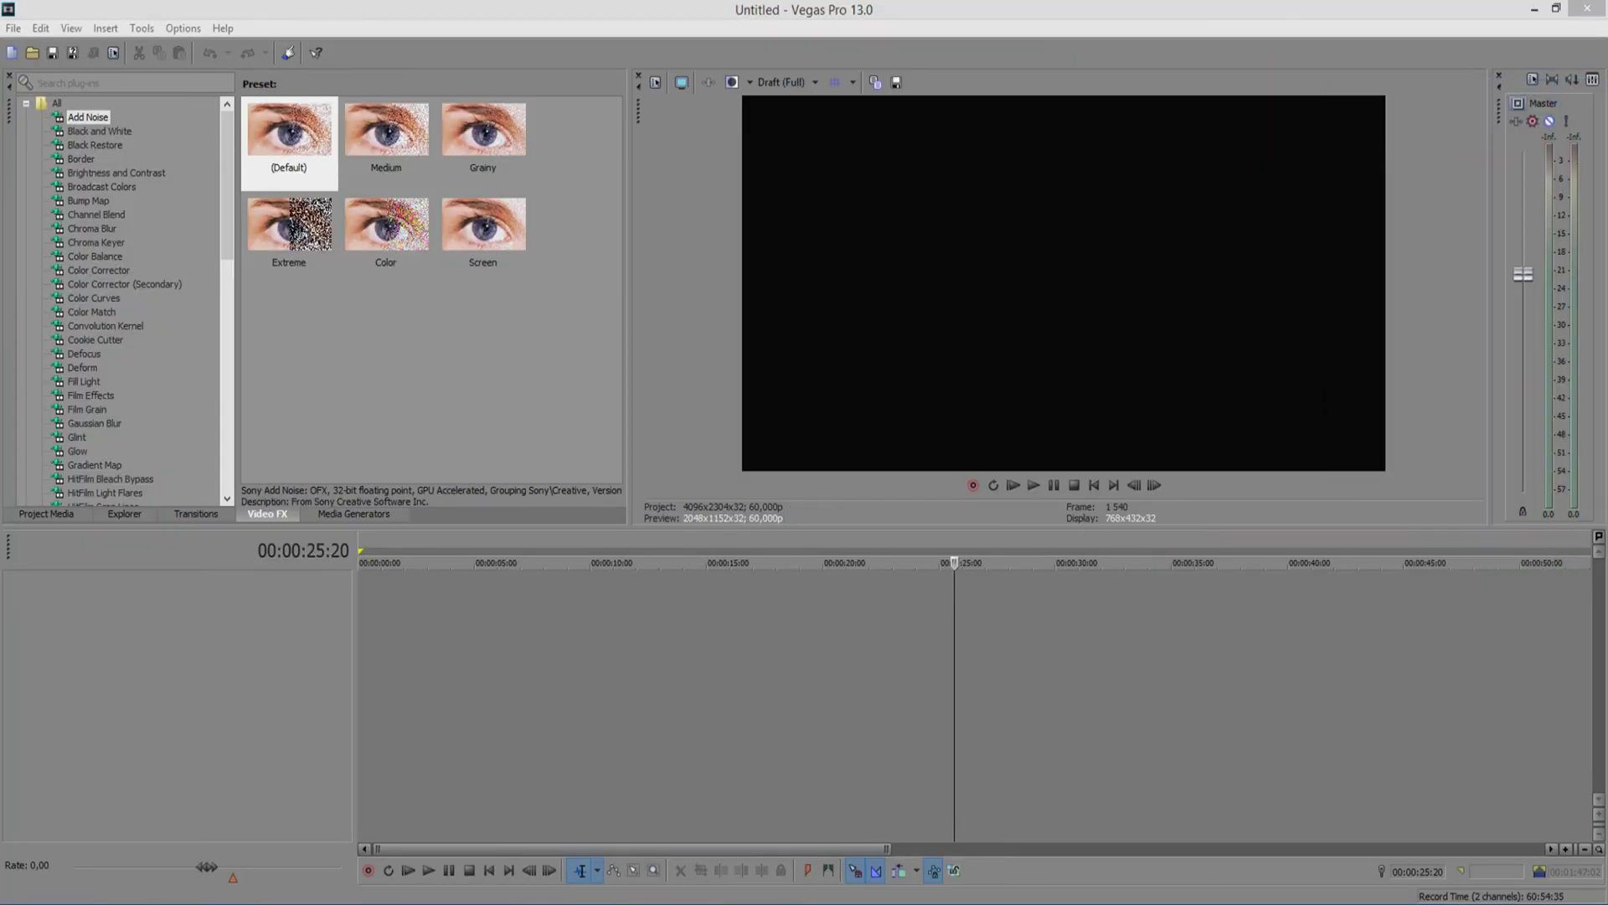
# Drop the screen recording onto the timeline, then add MVI_7314.MOV above it from Explorer
pyautogui.moveTo(631, 629); pyautogui.dragTo(602, 622)
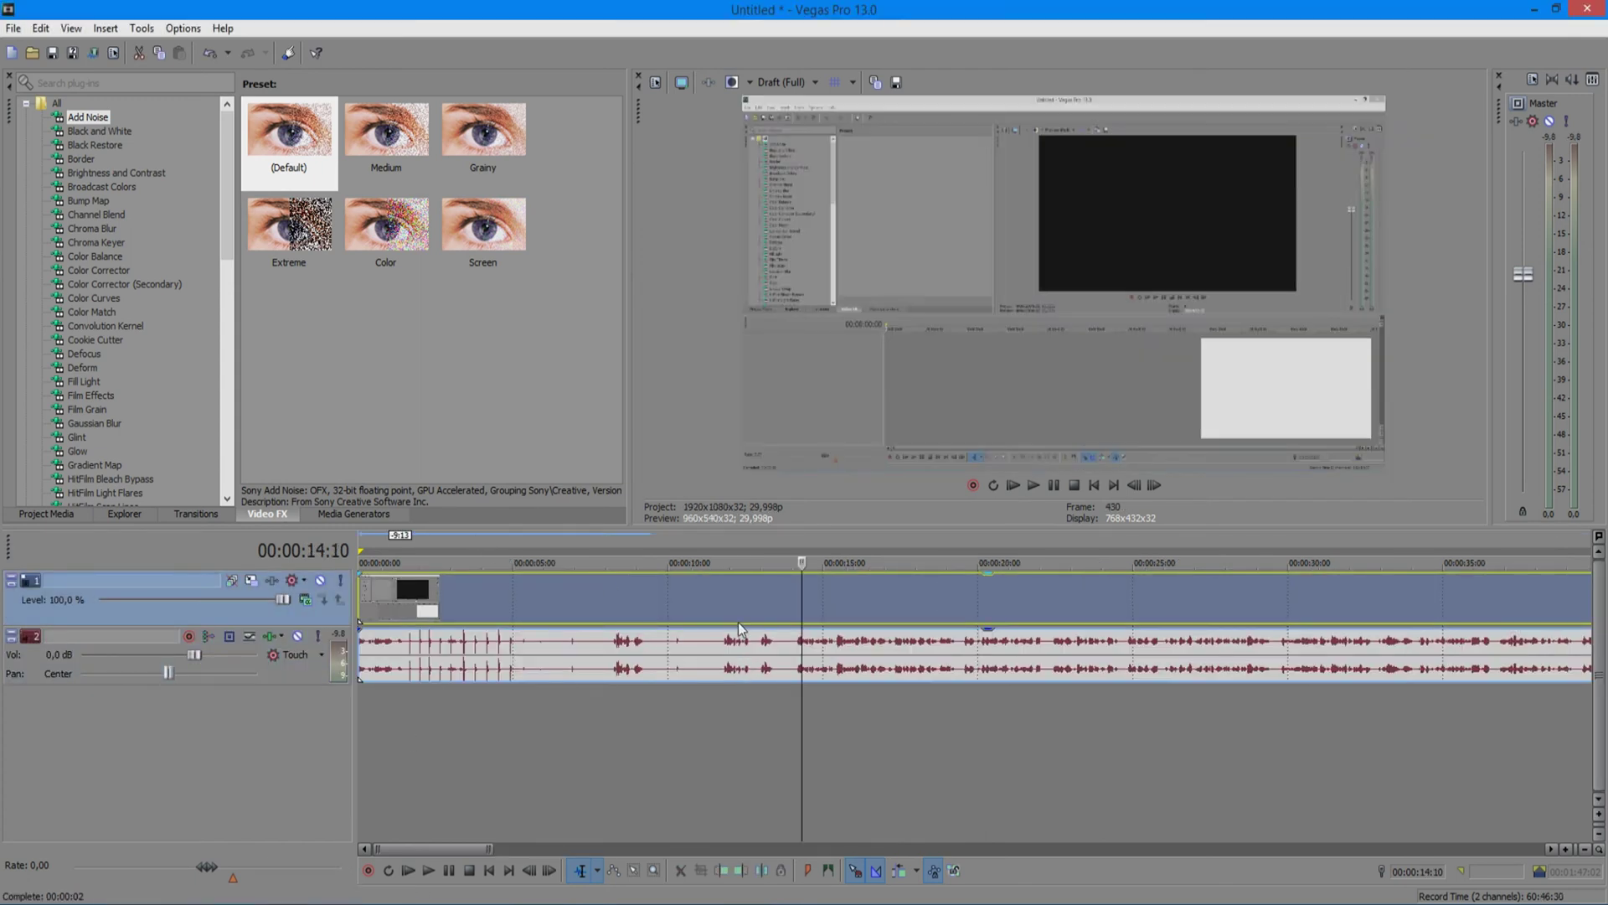
pyautogui.click(745, 903)
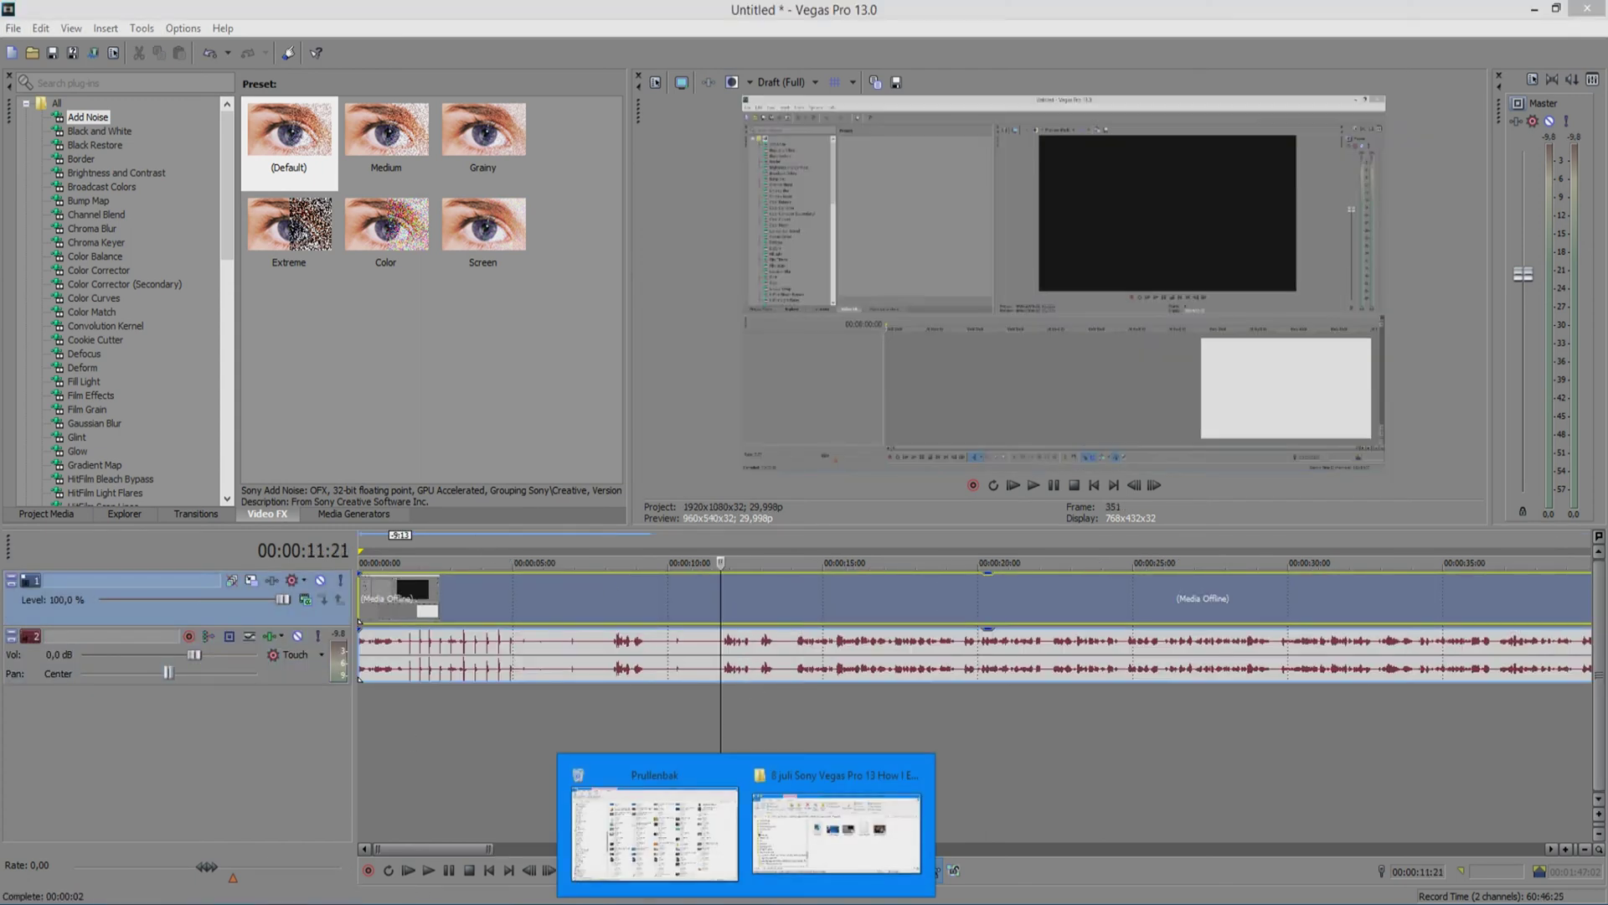
pyautogui.click(808, 849)
pyautogui.moveTo(754, 106); pyautogui.dragTo(1607, 106)
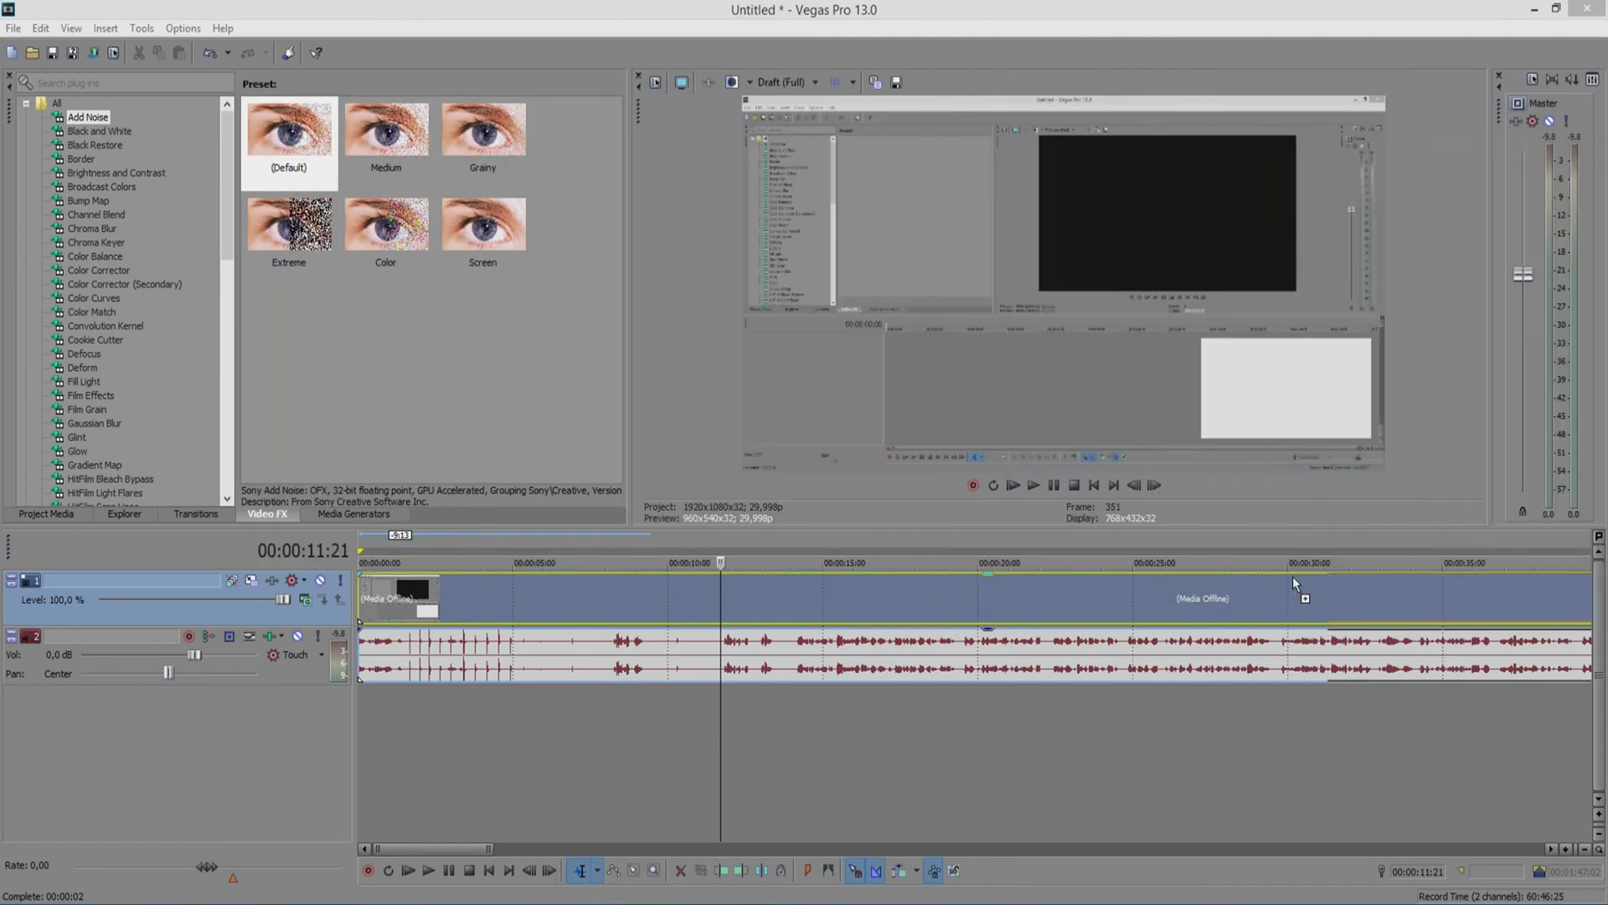
pyautogui.moveTo(1208, 577); pyautogui.dragTo(801, 598)
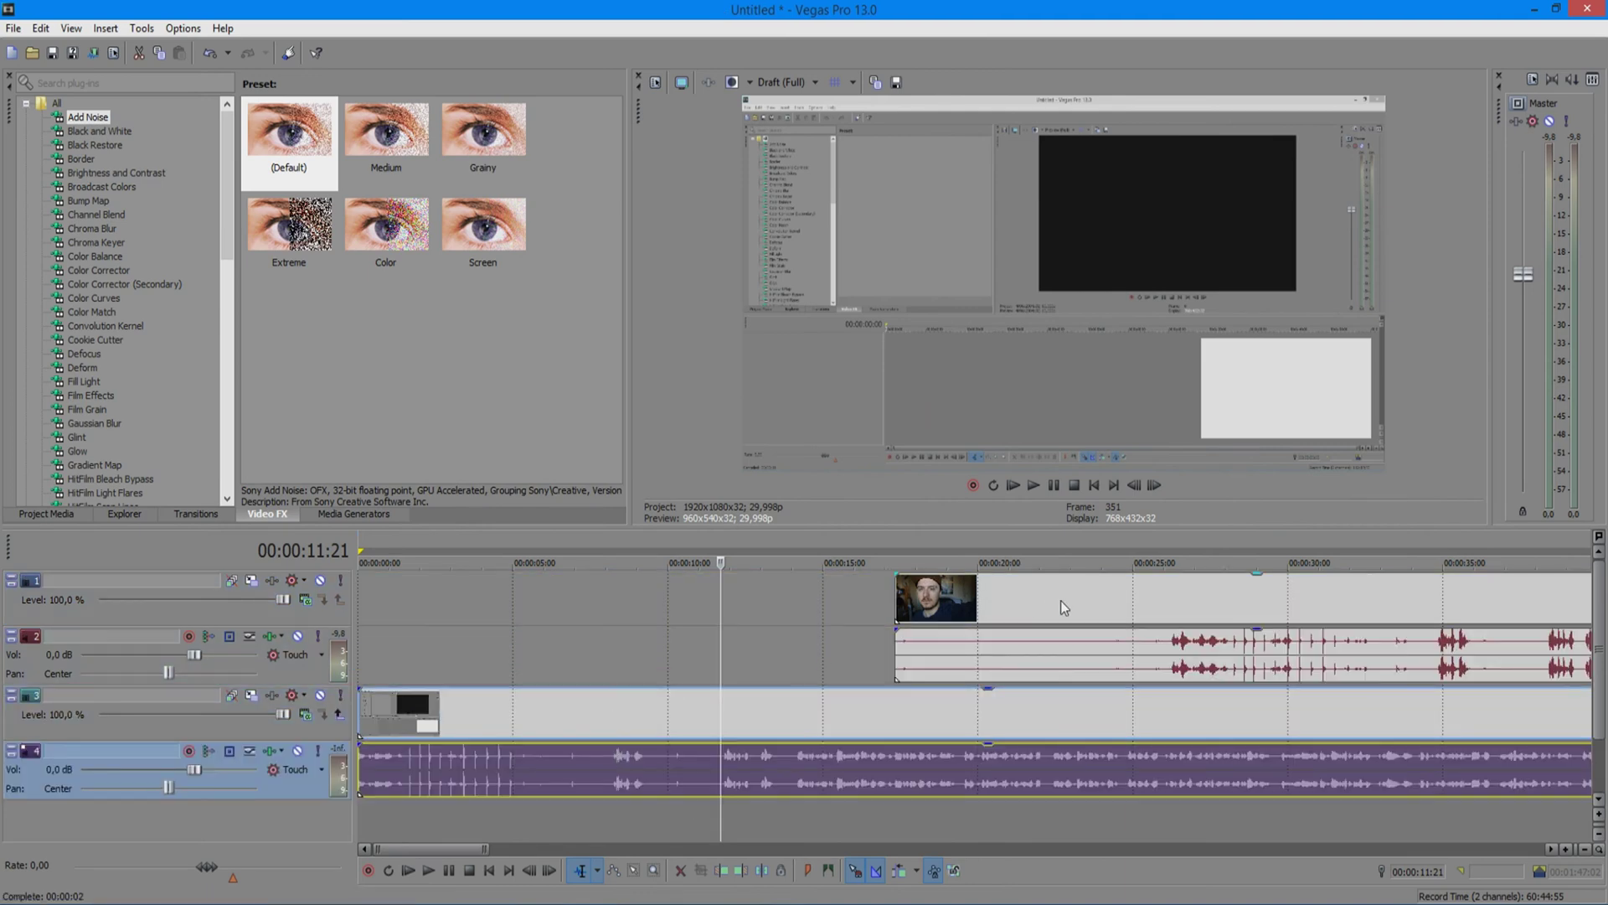
# Move the facecam clip to the timeline start and scrub toward 20 seconds for a sync point
pyautogui.moveTo(1033, 601); pyautogui.dragTo(663, 598)
pyautogui.click(709, 597)
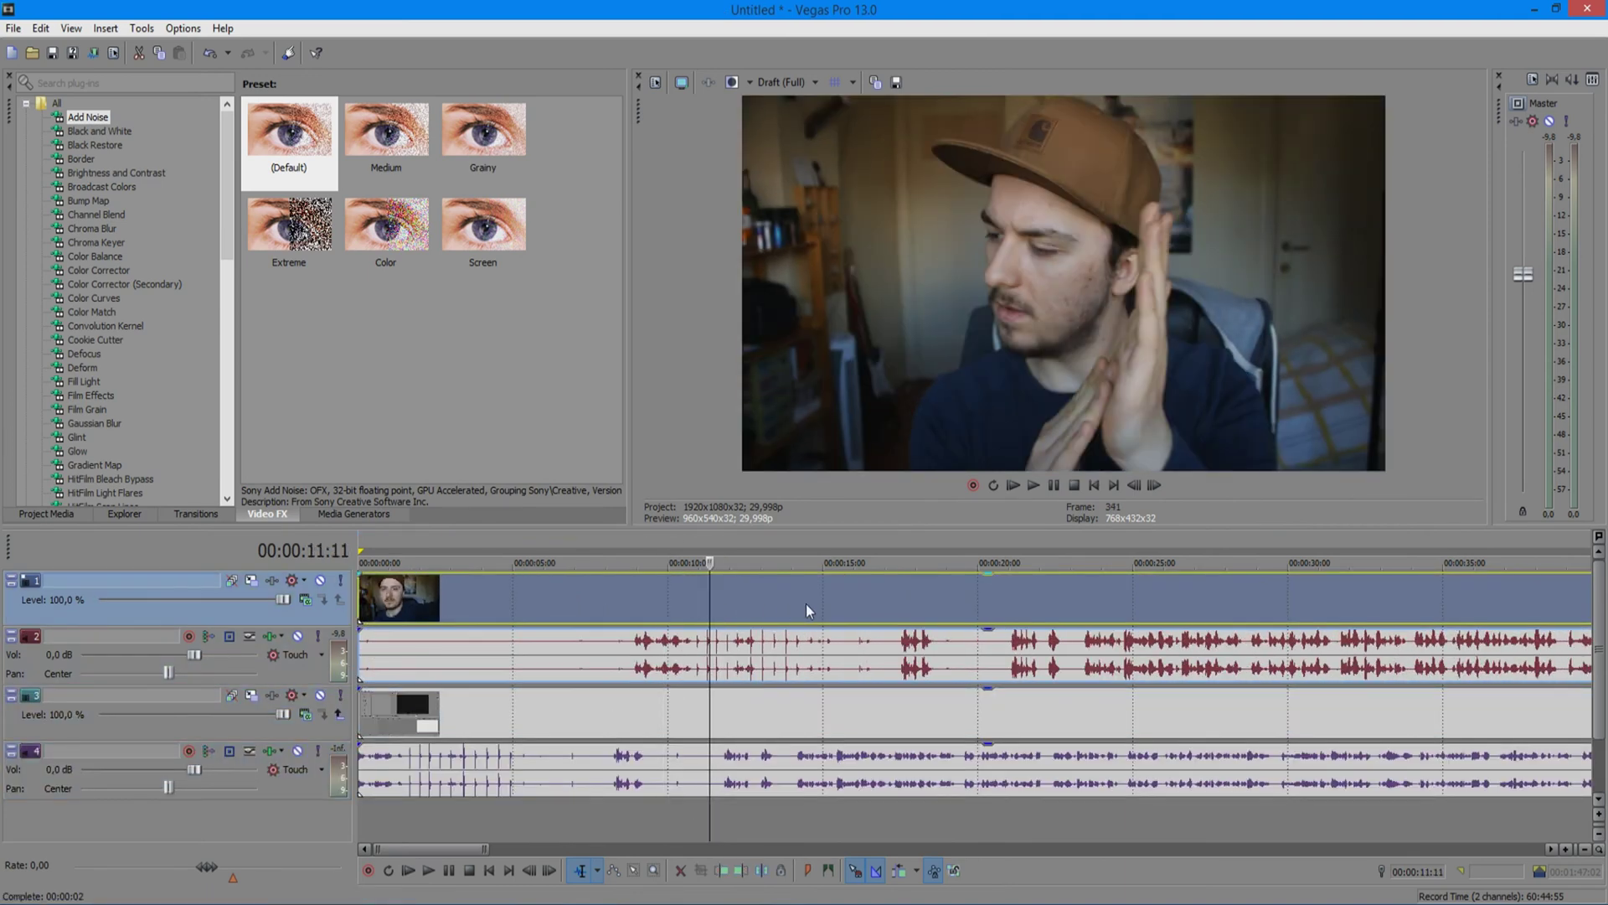
pyautogui.click(838, 600)
pyautogui.click(732, 592)
pyautogui.click(799, 595)
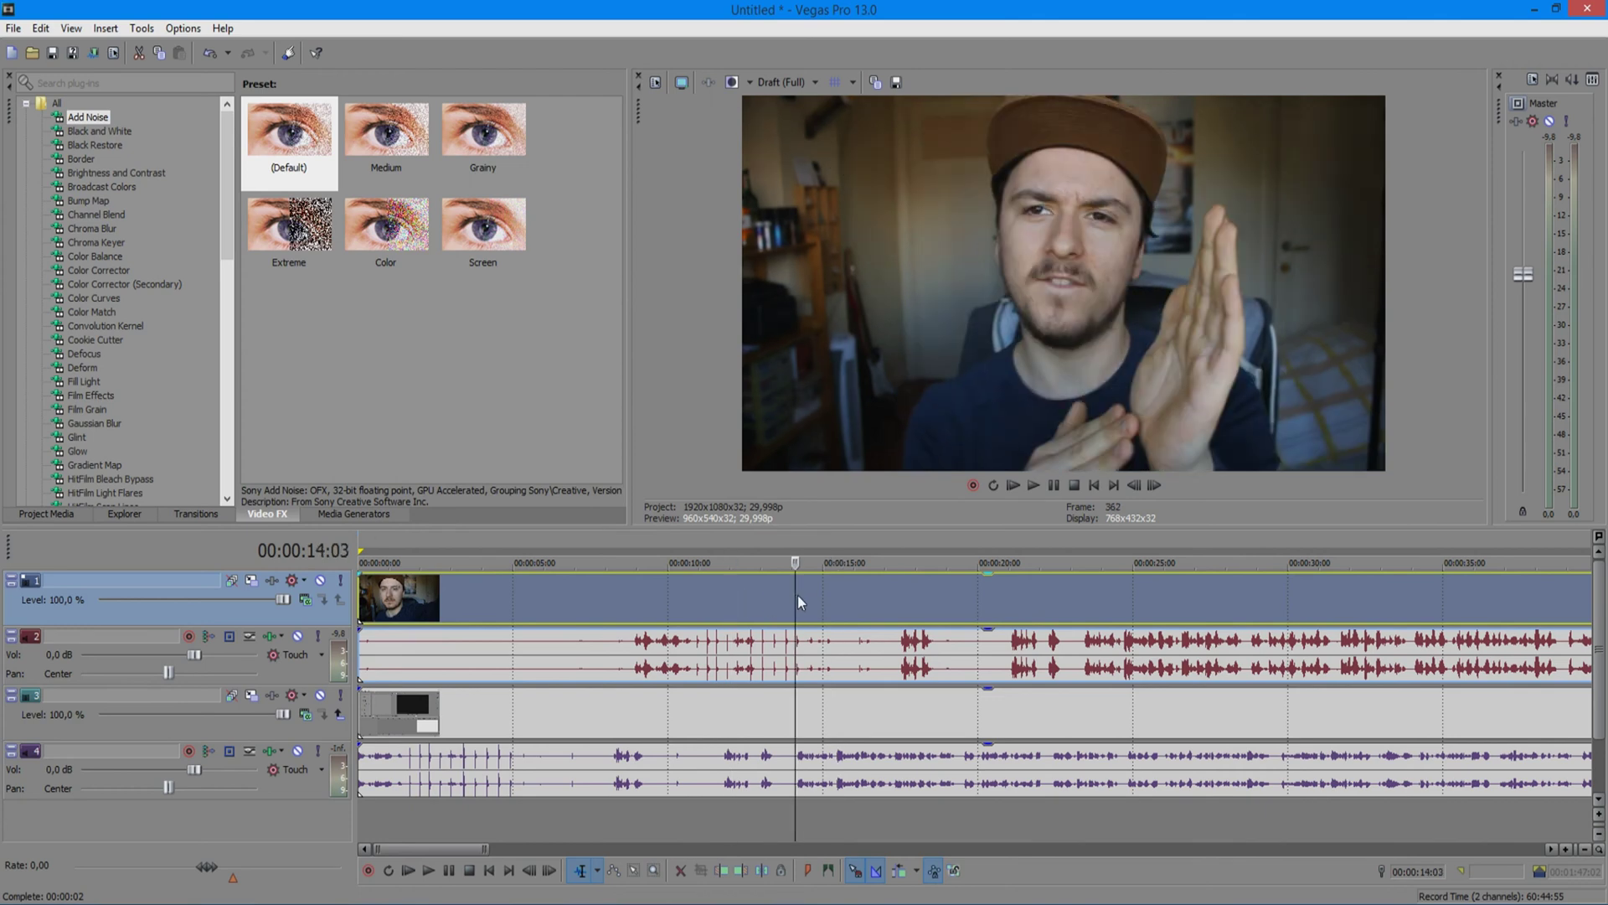
pyautogui.click(855, 592)
pyautogui.click(949, 589)
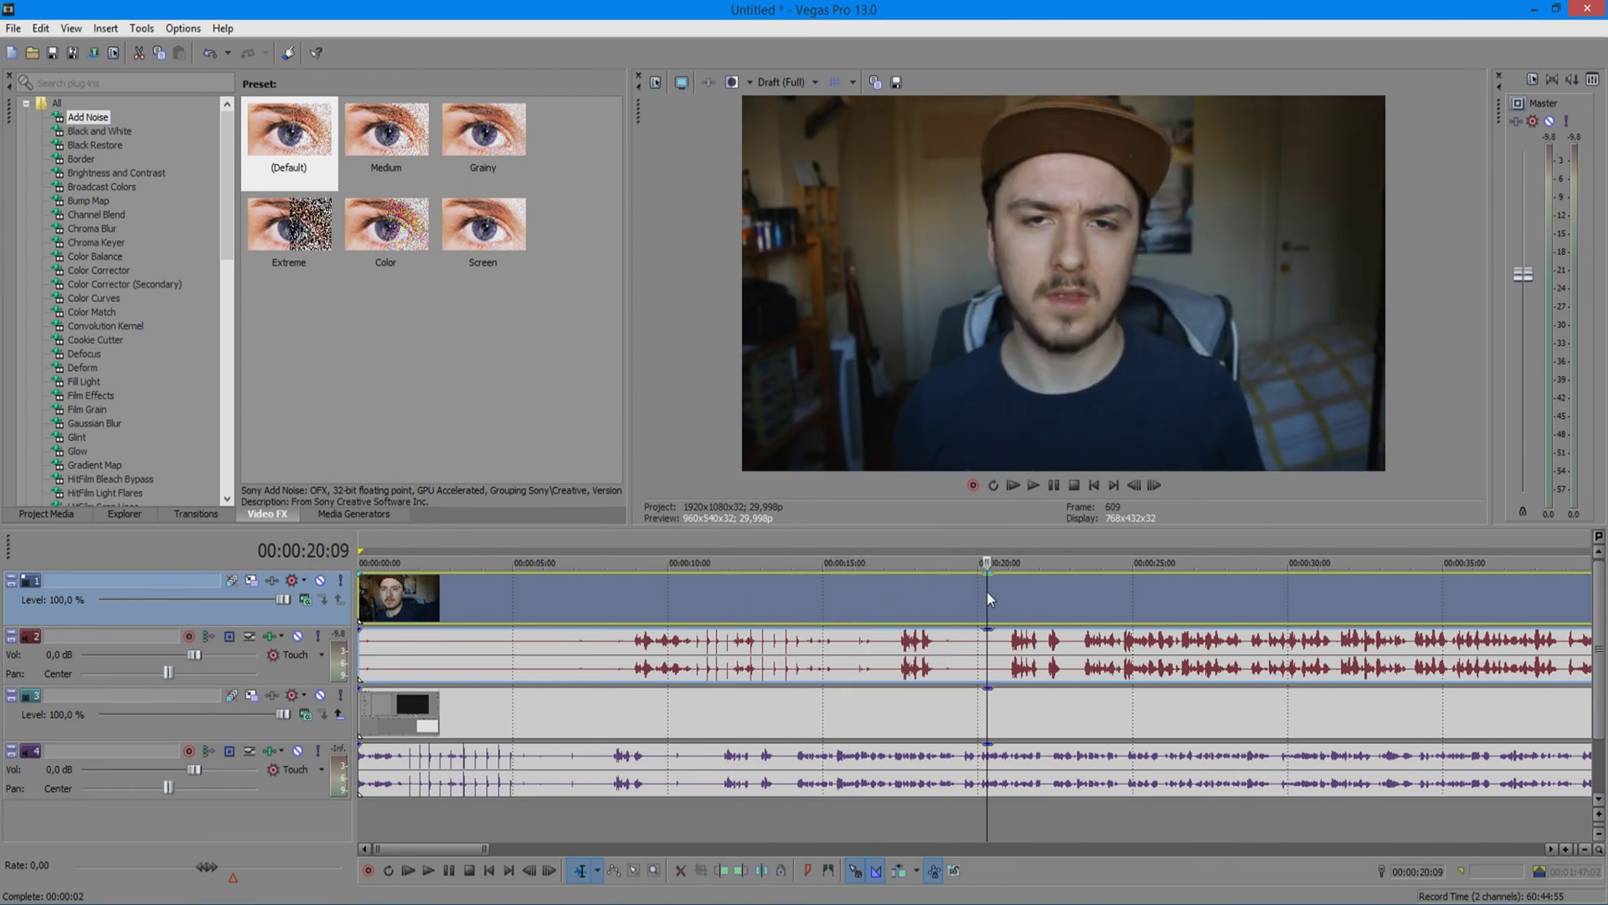
# Play back the facecam and screen recording audio to compare their sync
pyautogui.click(989, 654)
pyautogui.scroll(5, 1030, 679)
pyautogui.press('space')
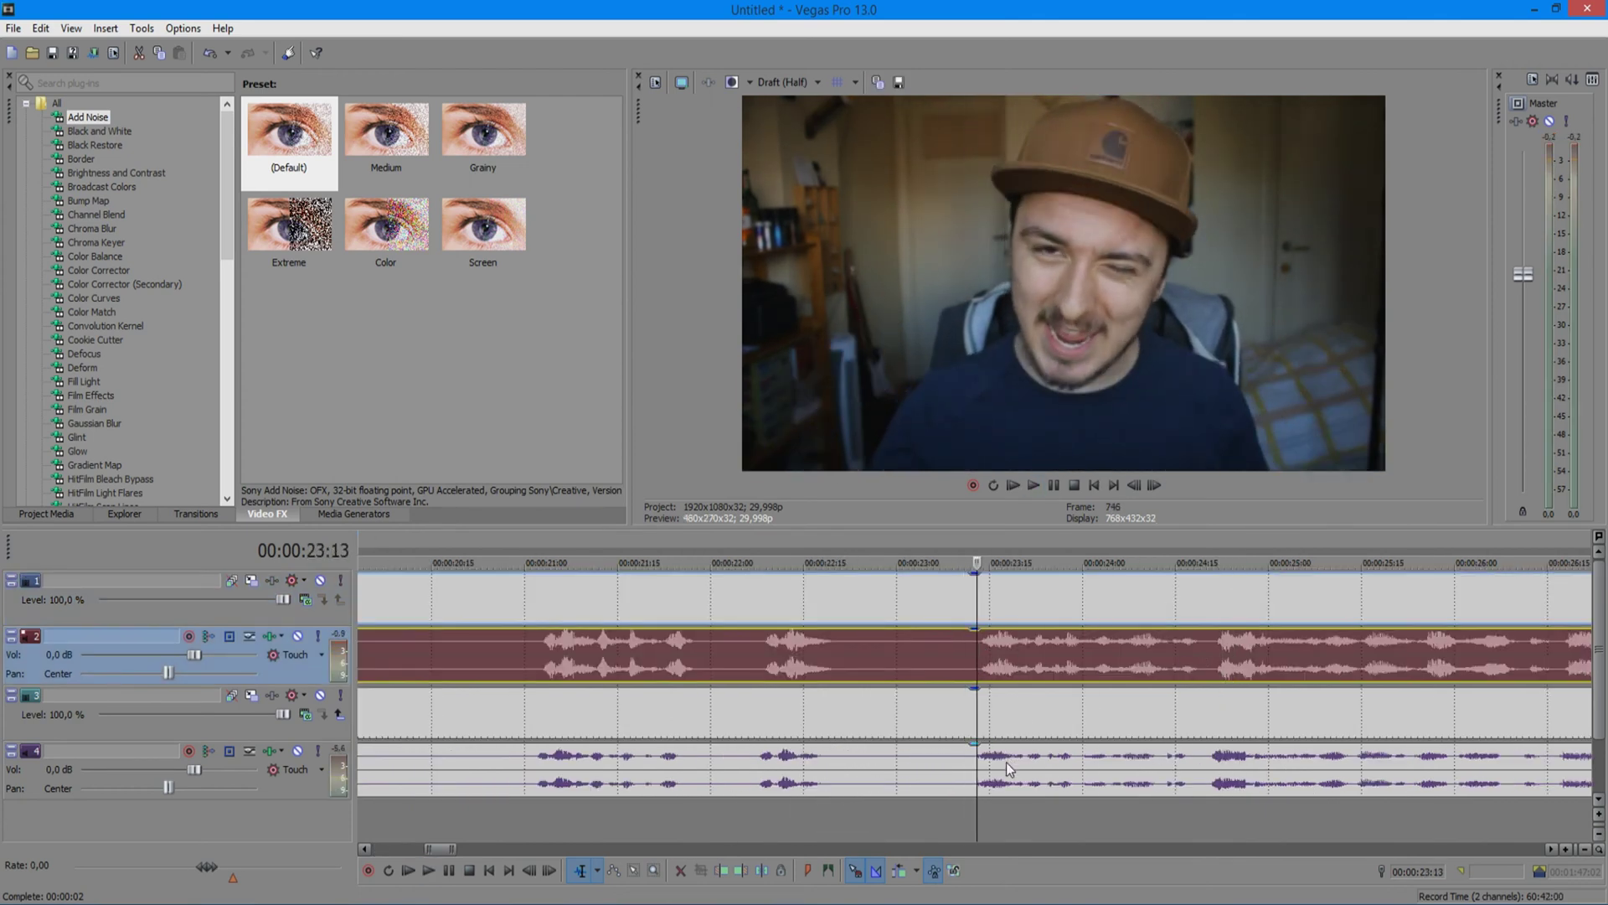
pyautogui.press('space')
pyautogui.scroll(2, 1004, 764)
pyautogui.click(1003, 773)
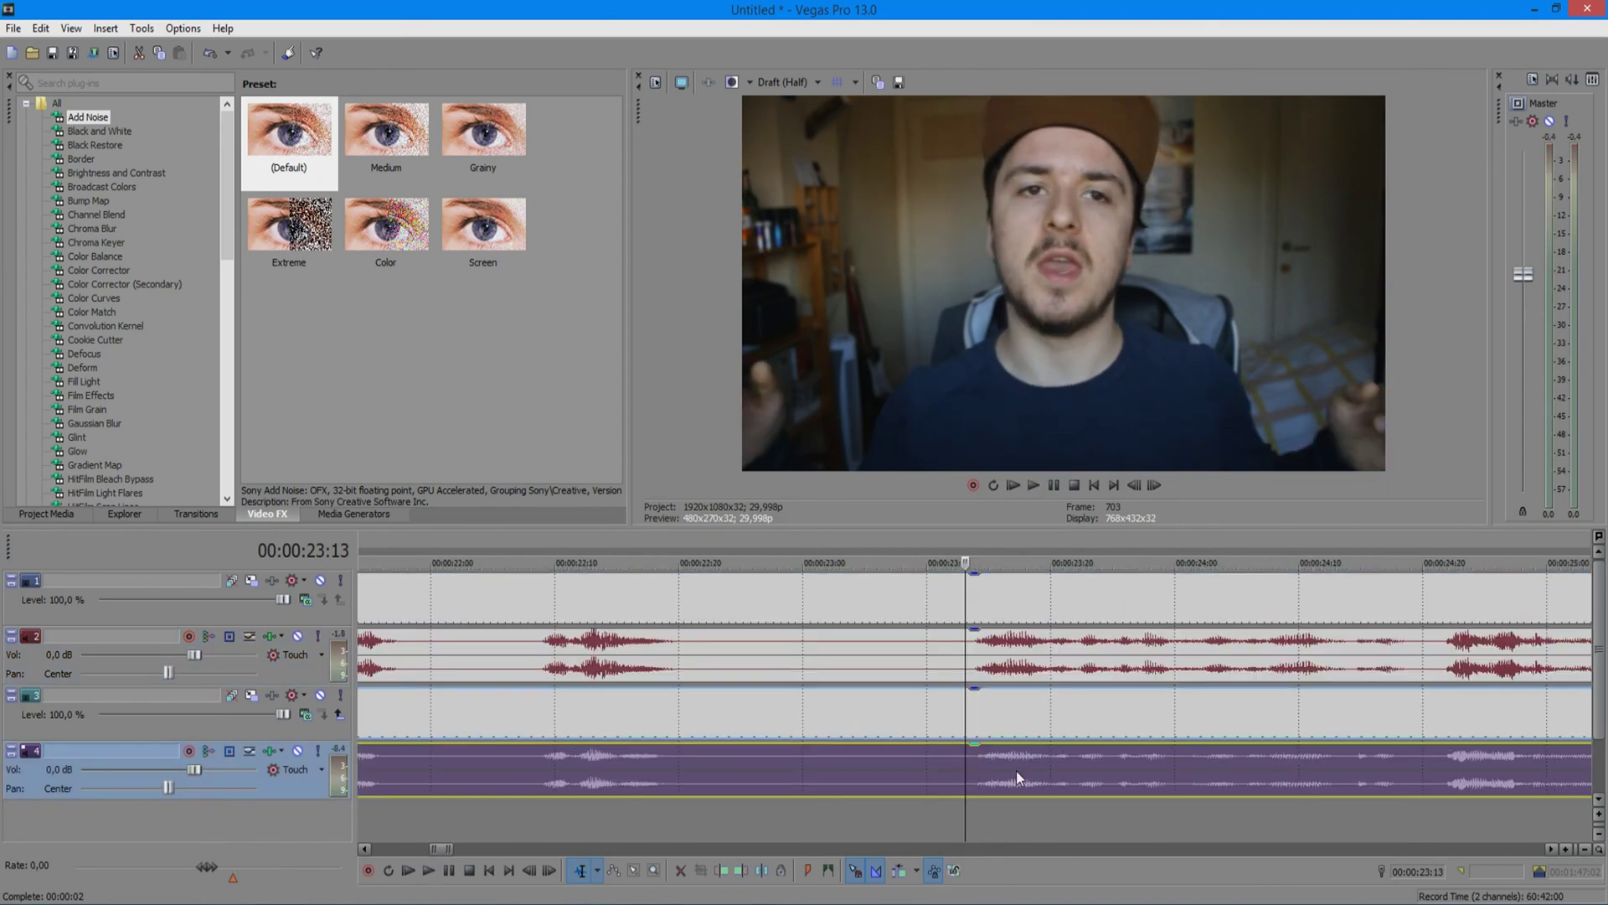
pyautogui.scroll(-3, 1017, 771)
pyautogui.press('space')
pyautogui.press('space')
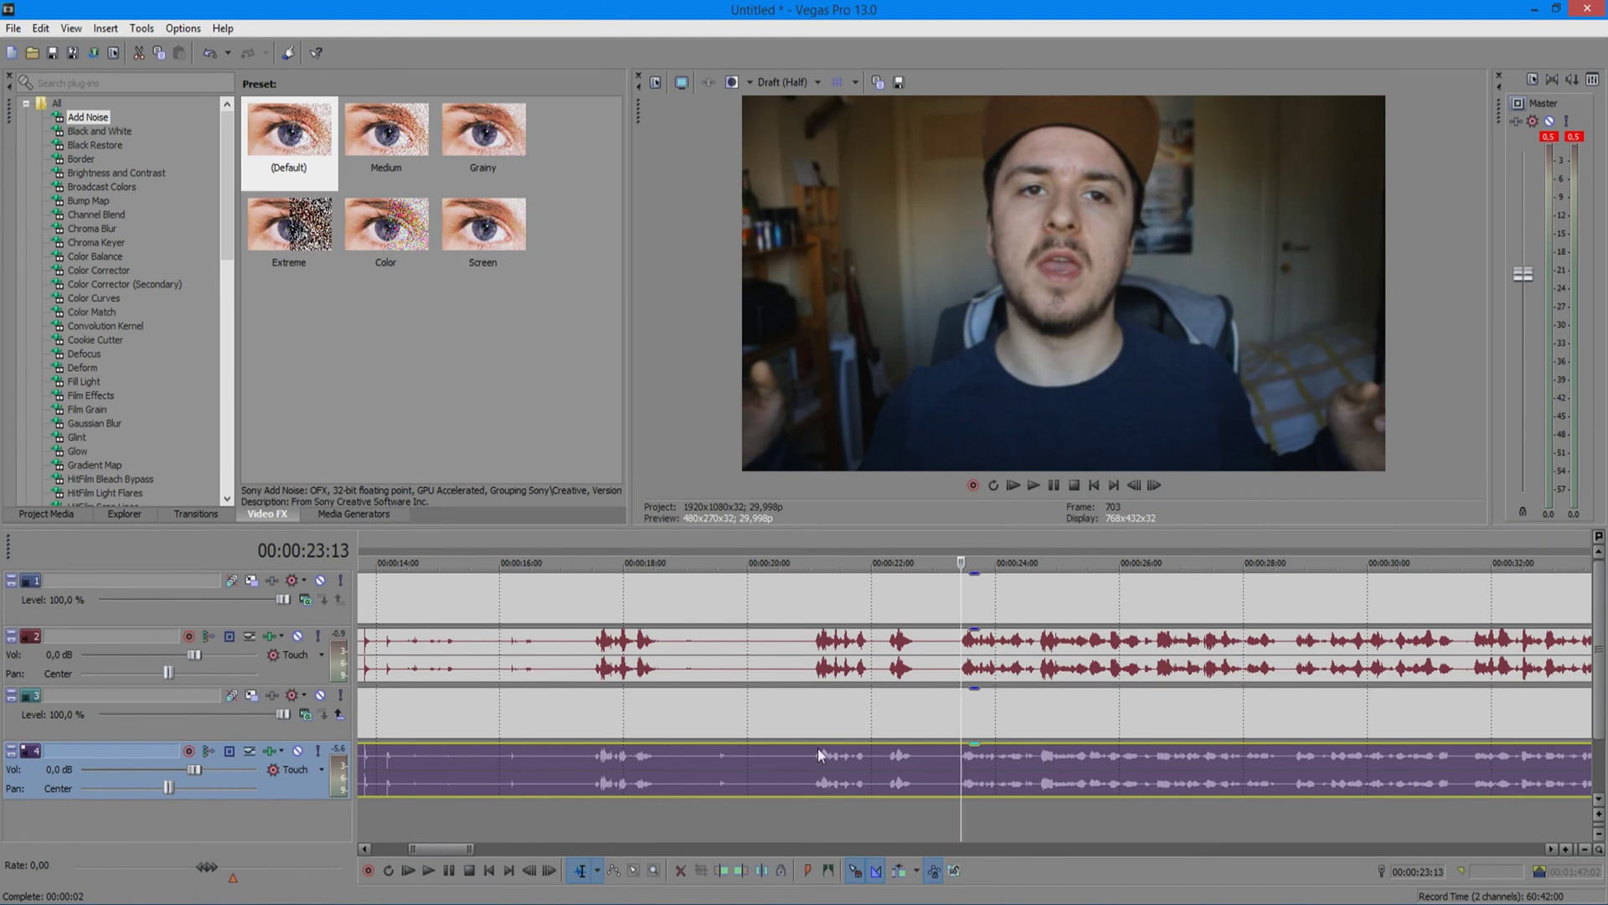
pyautogui.scroll(-3, 867, 678)
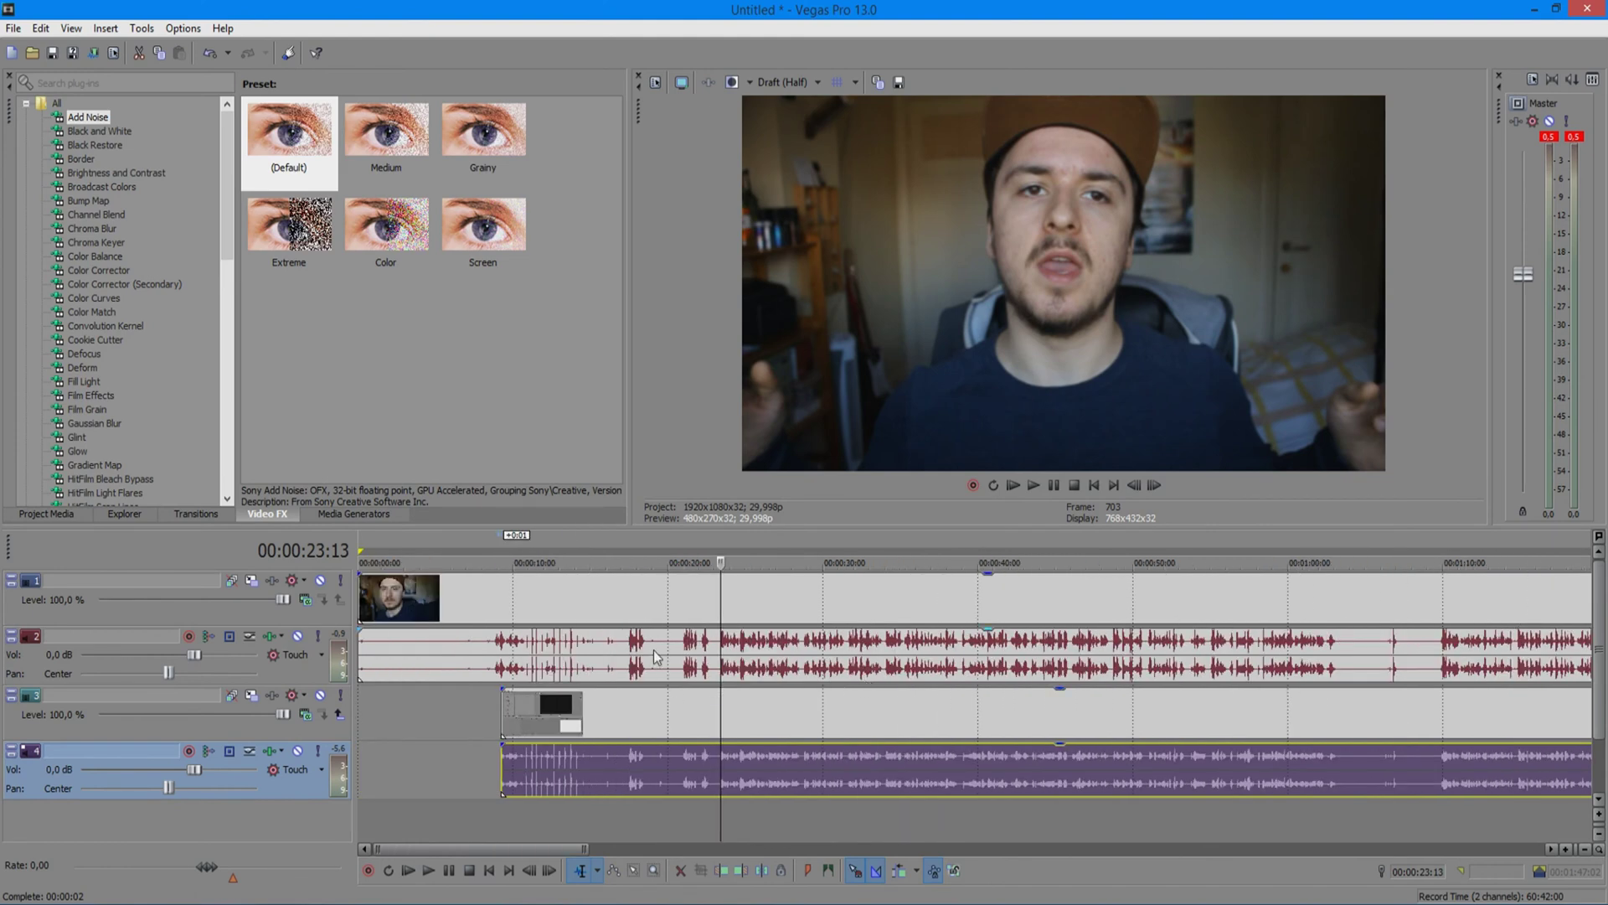
# Delete the facecam clip's own audio
pyautogui.click(653, 650)
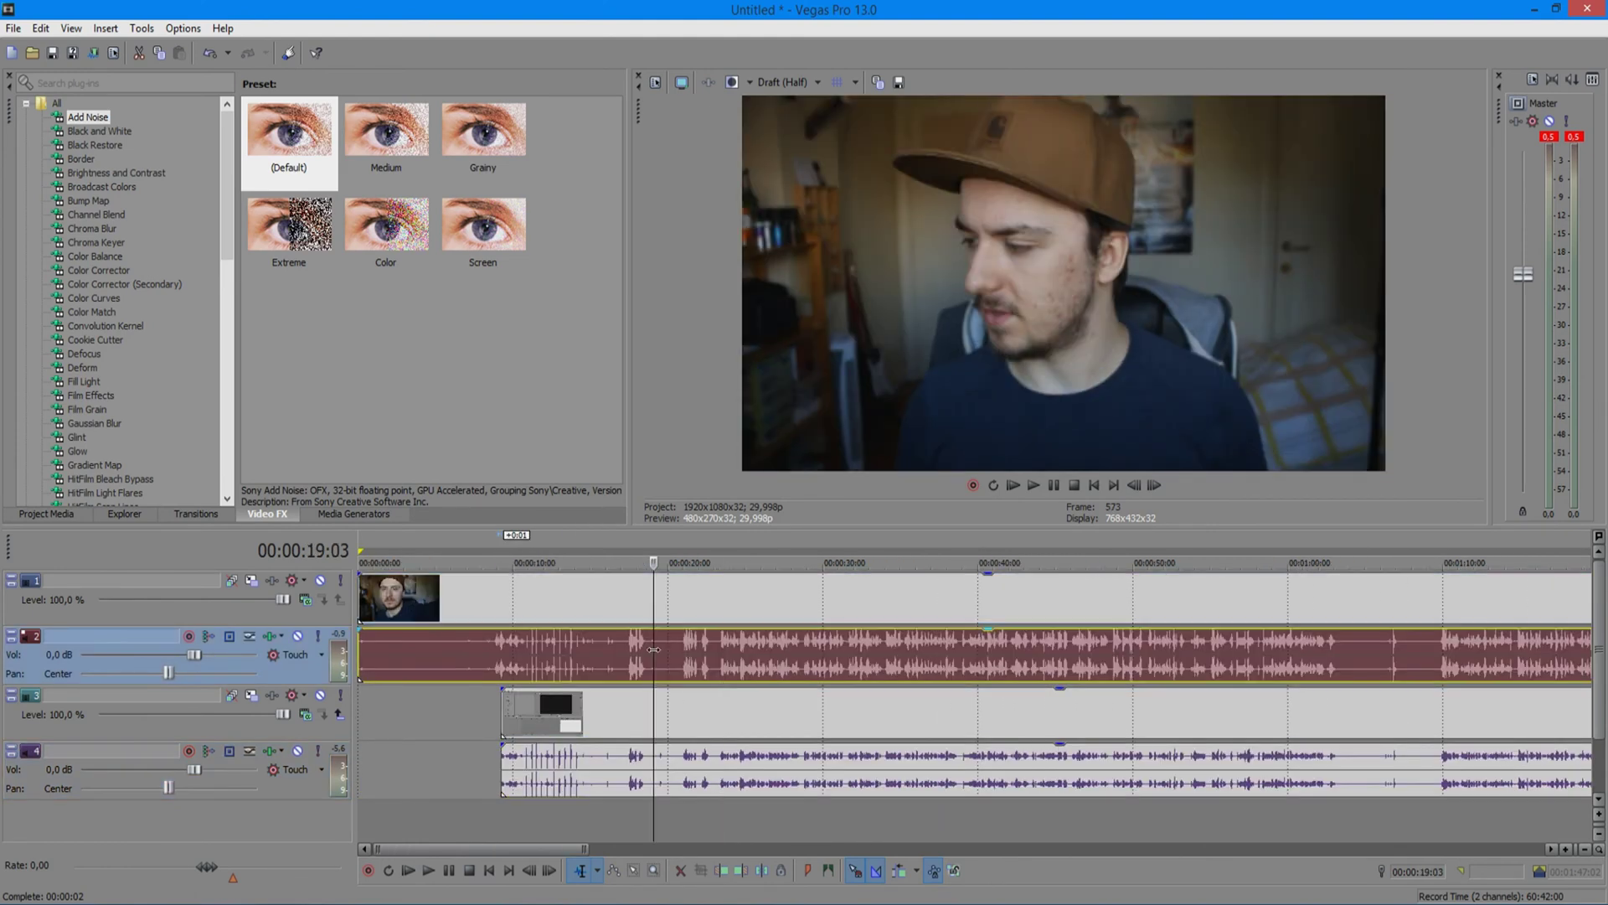
pyautogui.doubleClick(720, 663)
pyautogui.click(654, 656)
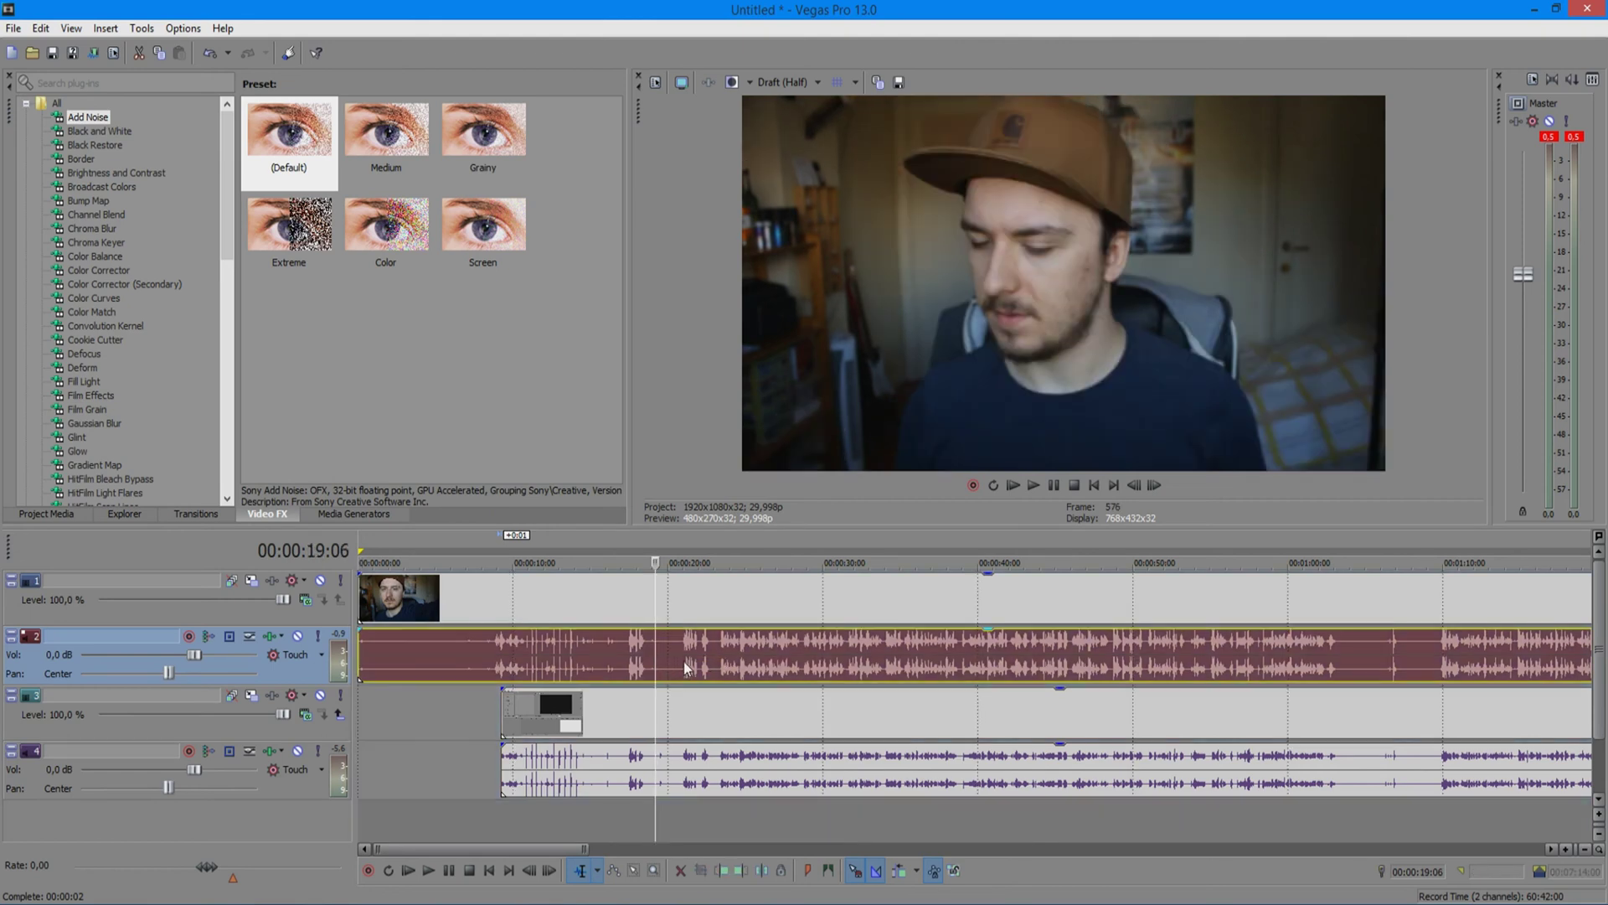
pyautogui.press('Delete')
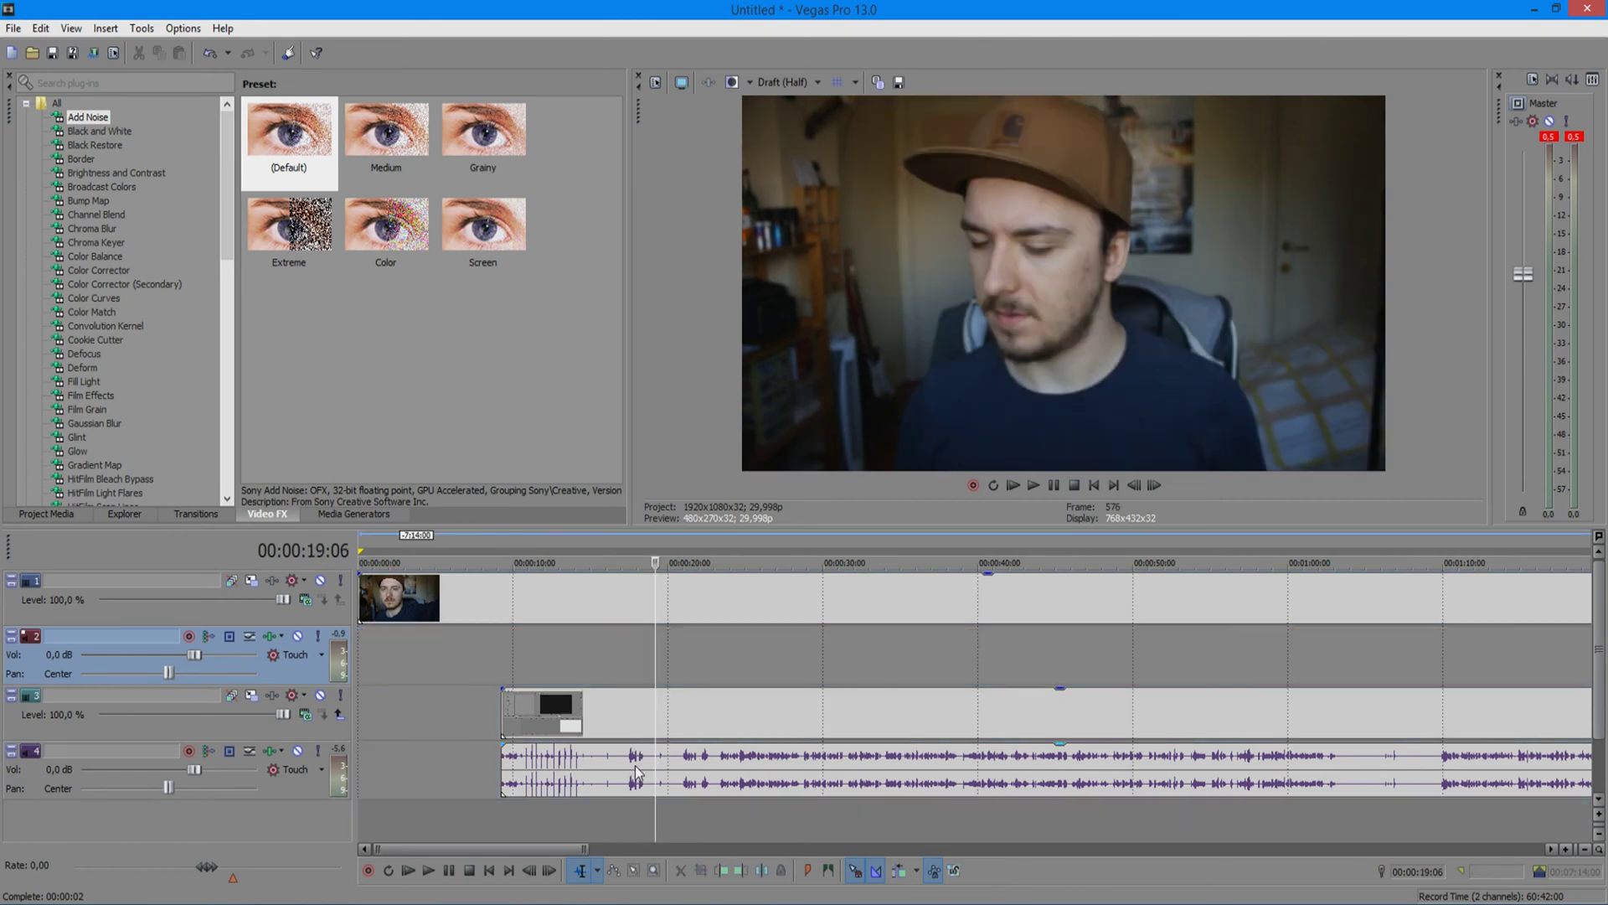
# Nudge the facecam video into sync, then move all clips together to the timeline start
pyautogui.moveTo(495, 602); pyautogui.dragTo(580, 632)
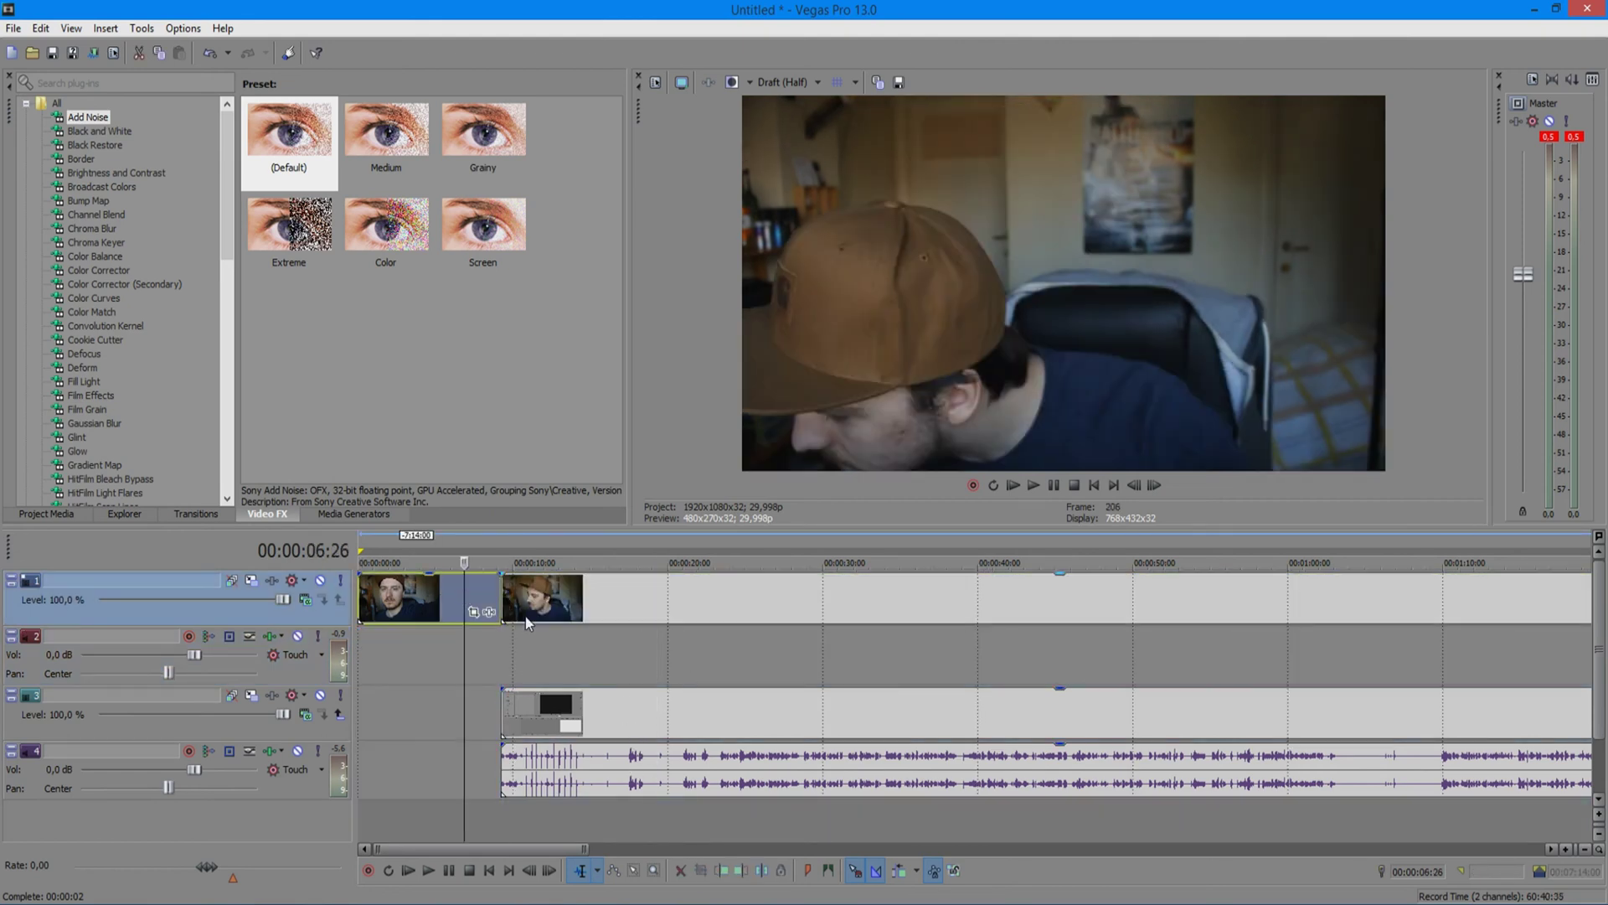
pyautogui.scroll(-5, 580, 632)
pyautogui.click(540, 605)
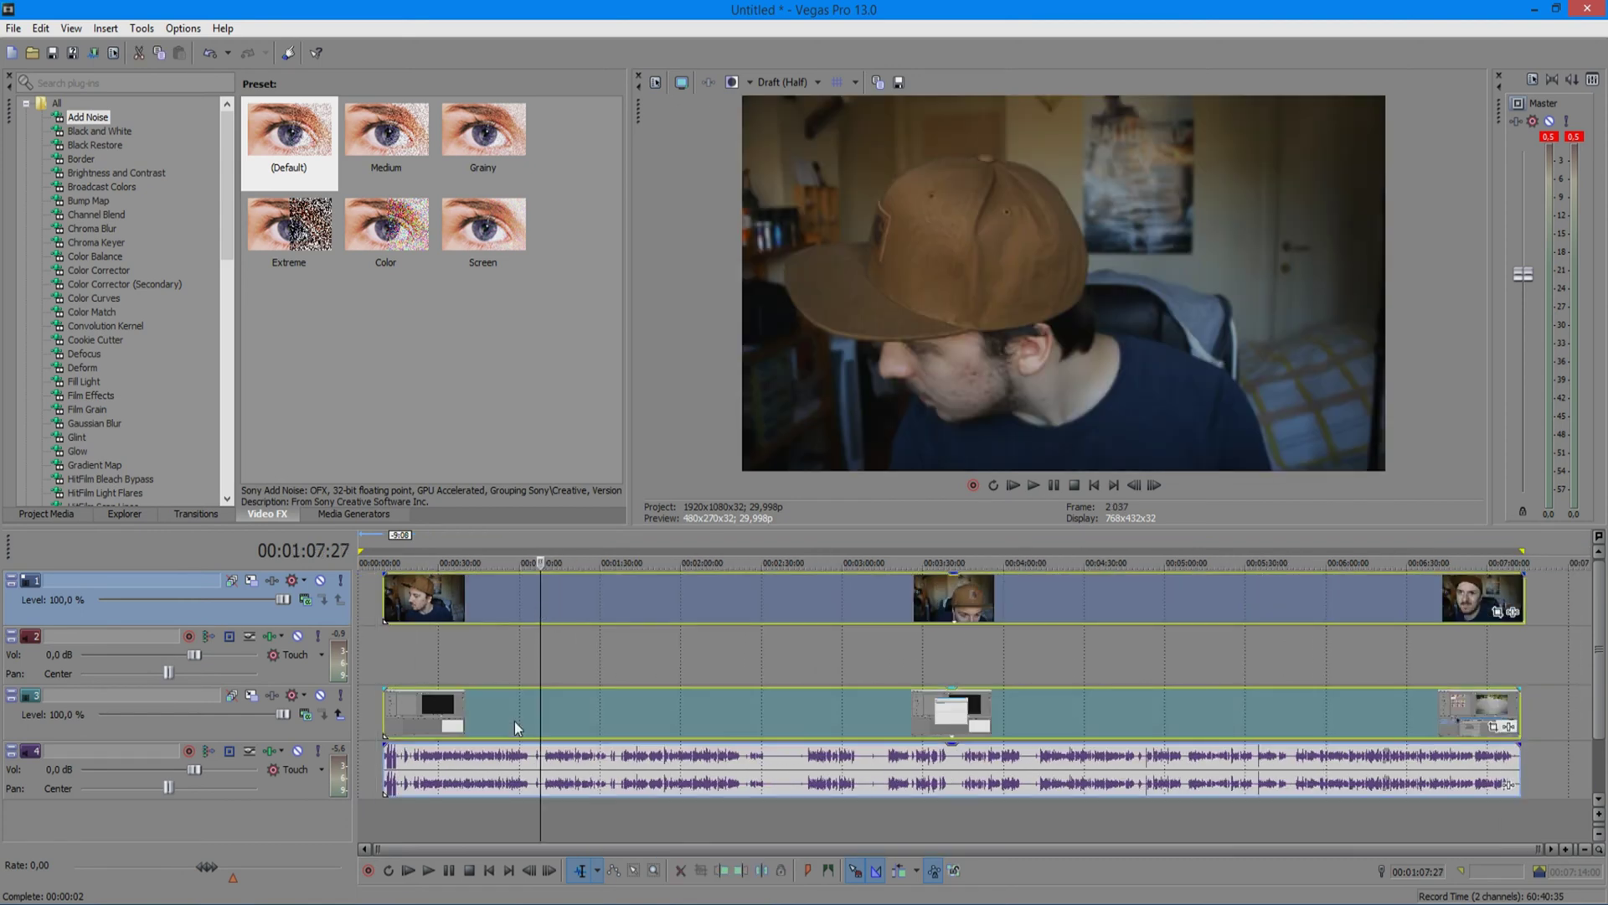
pyautogui.moveTo(489, 613); pyautogui.dragTo(336, 587)
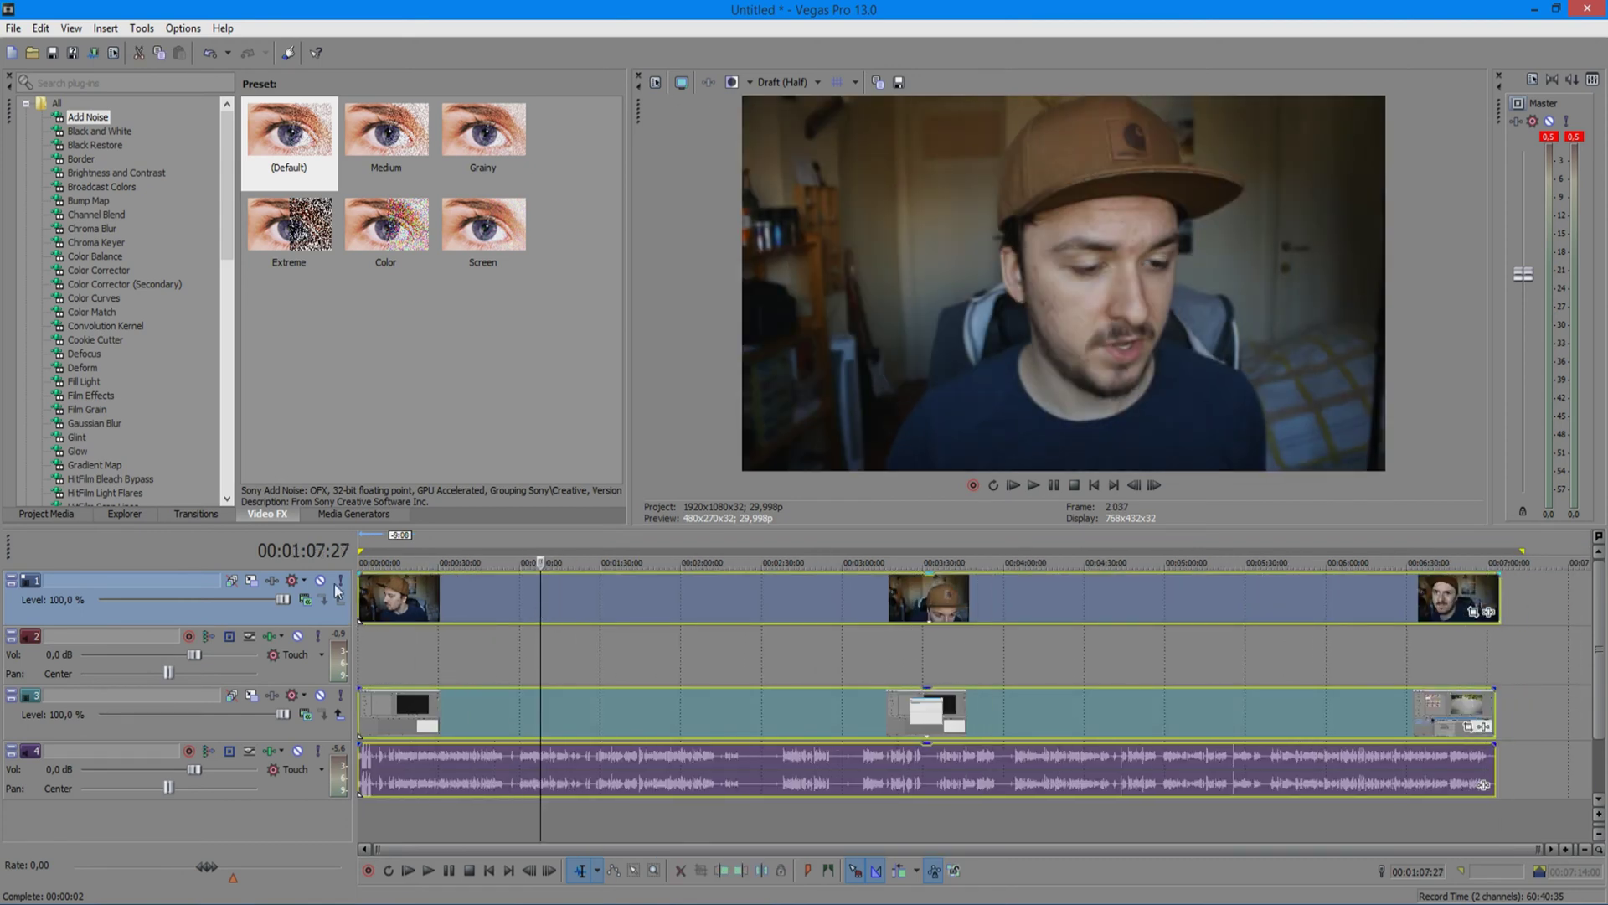
# Play through the opening footage and stop at the 14:05 cut point
pyautogui.click(1097, 483)
pyautogui.scroll(10, 681, 628)
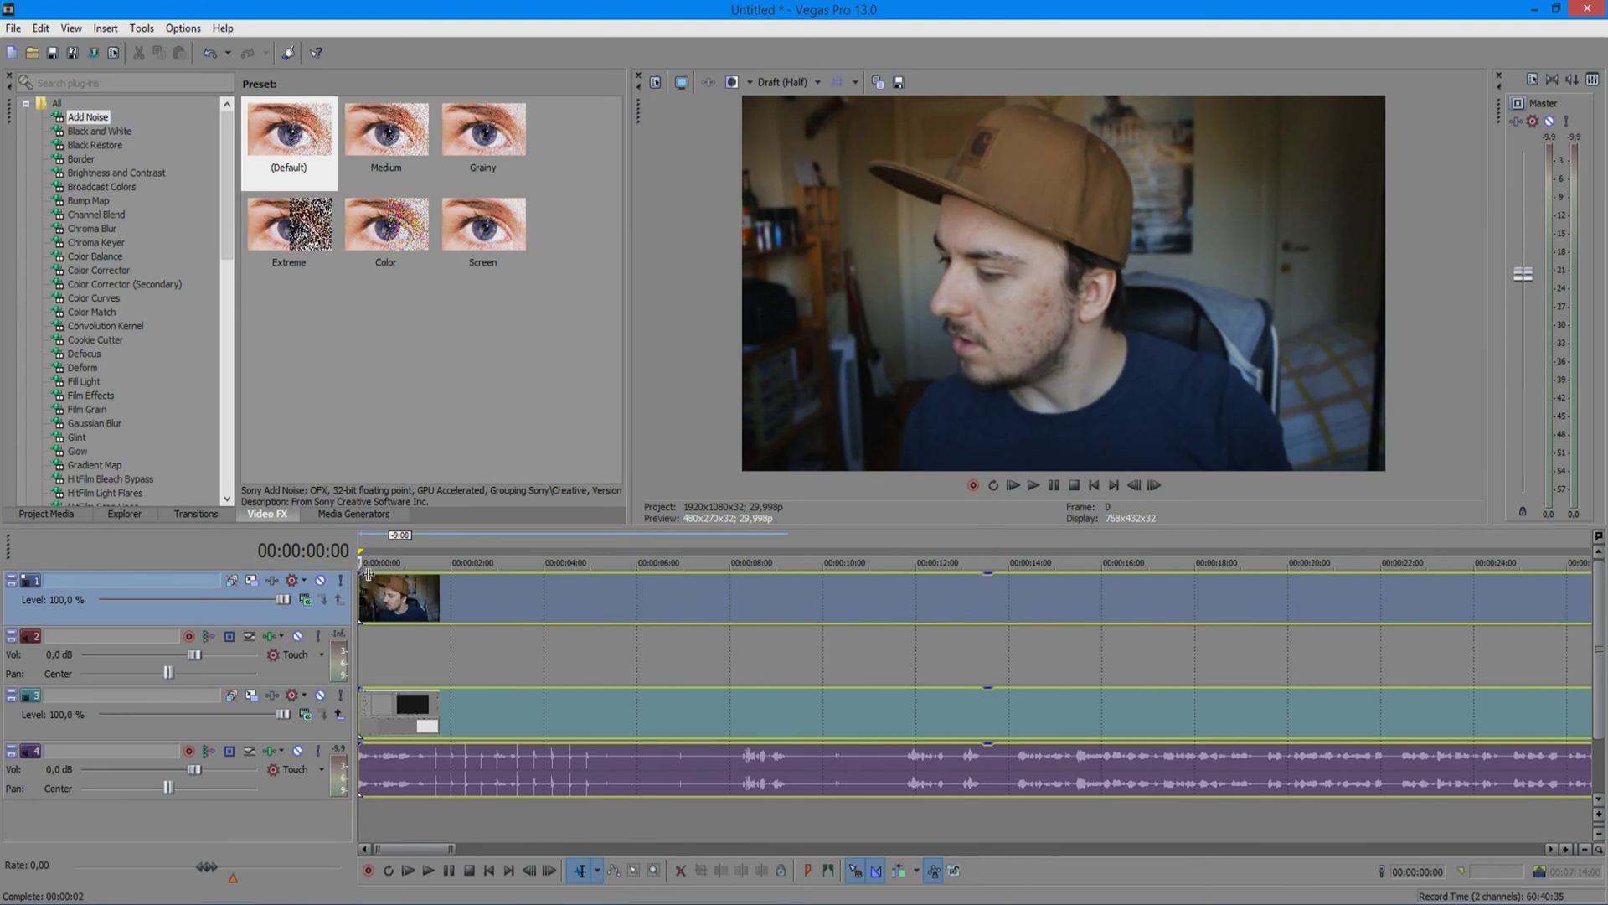
pyautogui.click(707, 601)
pyautogui.press('space')
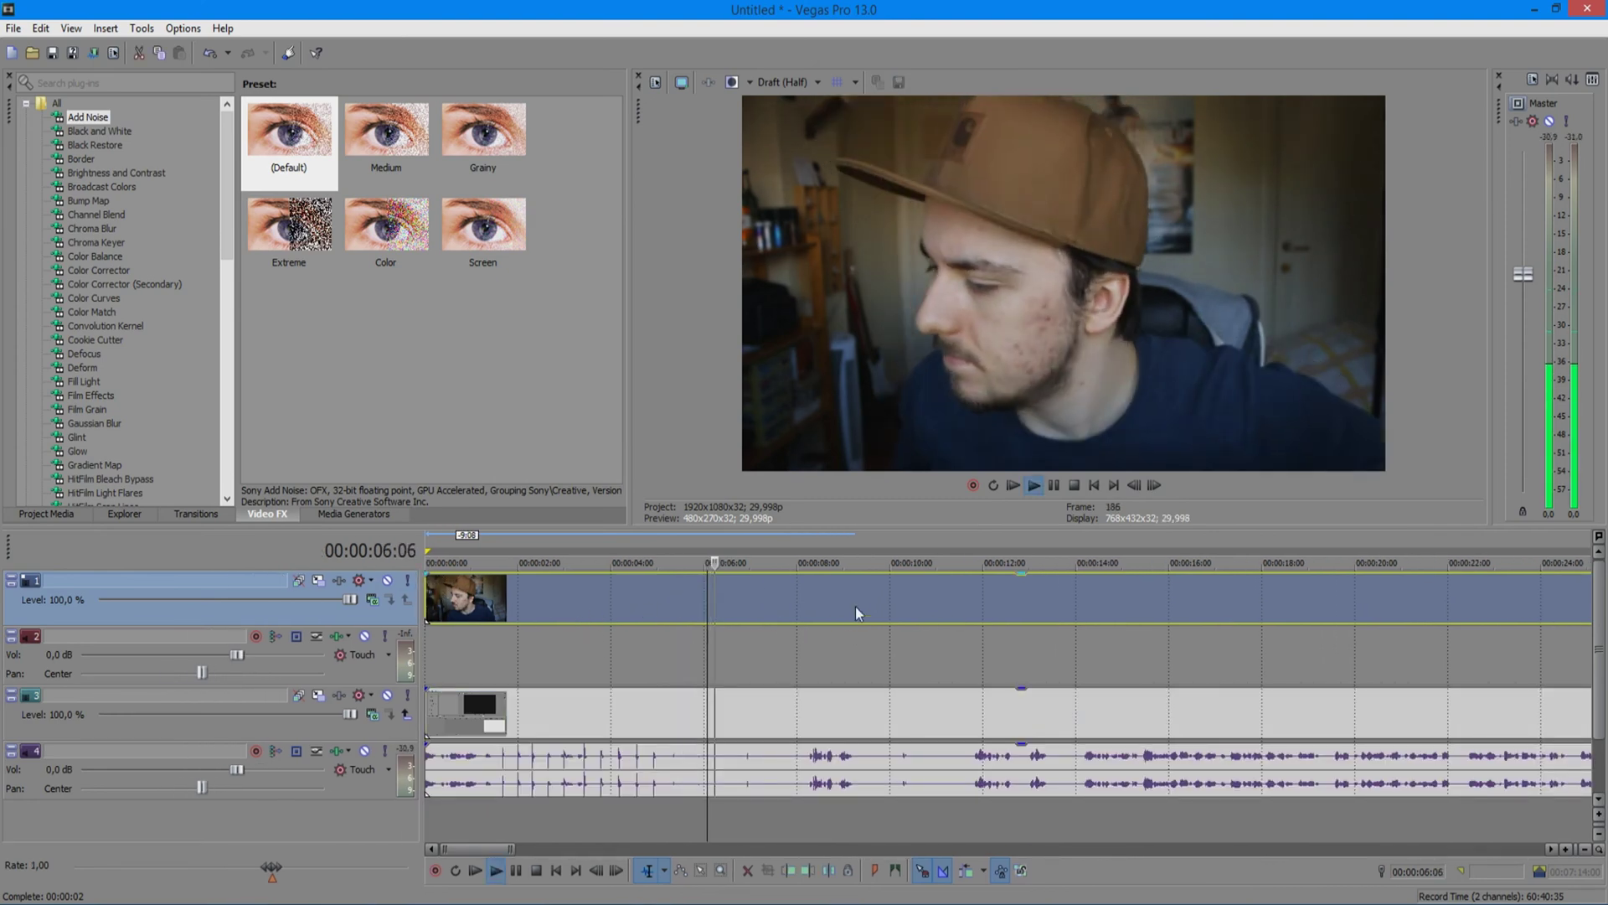
pyautogui.click(963, 594)
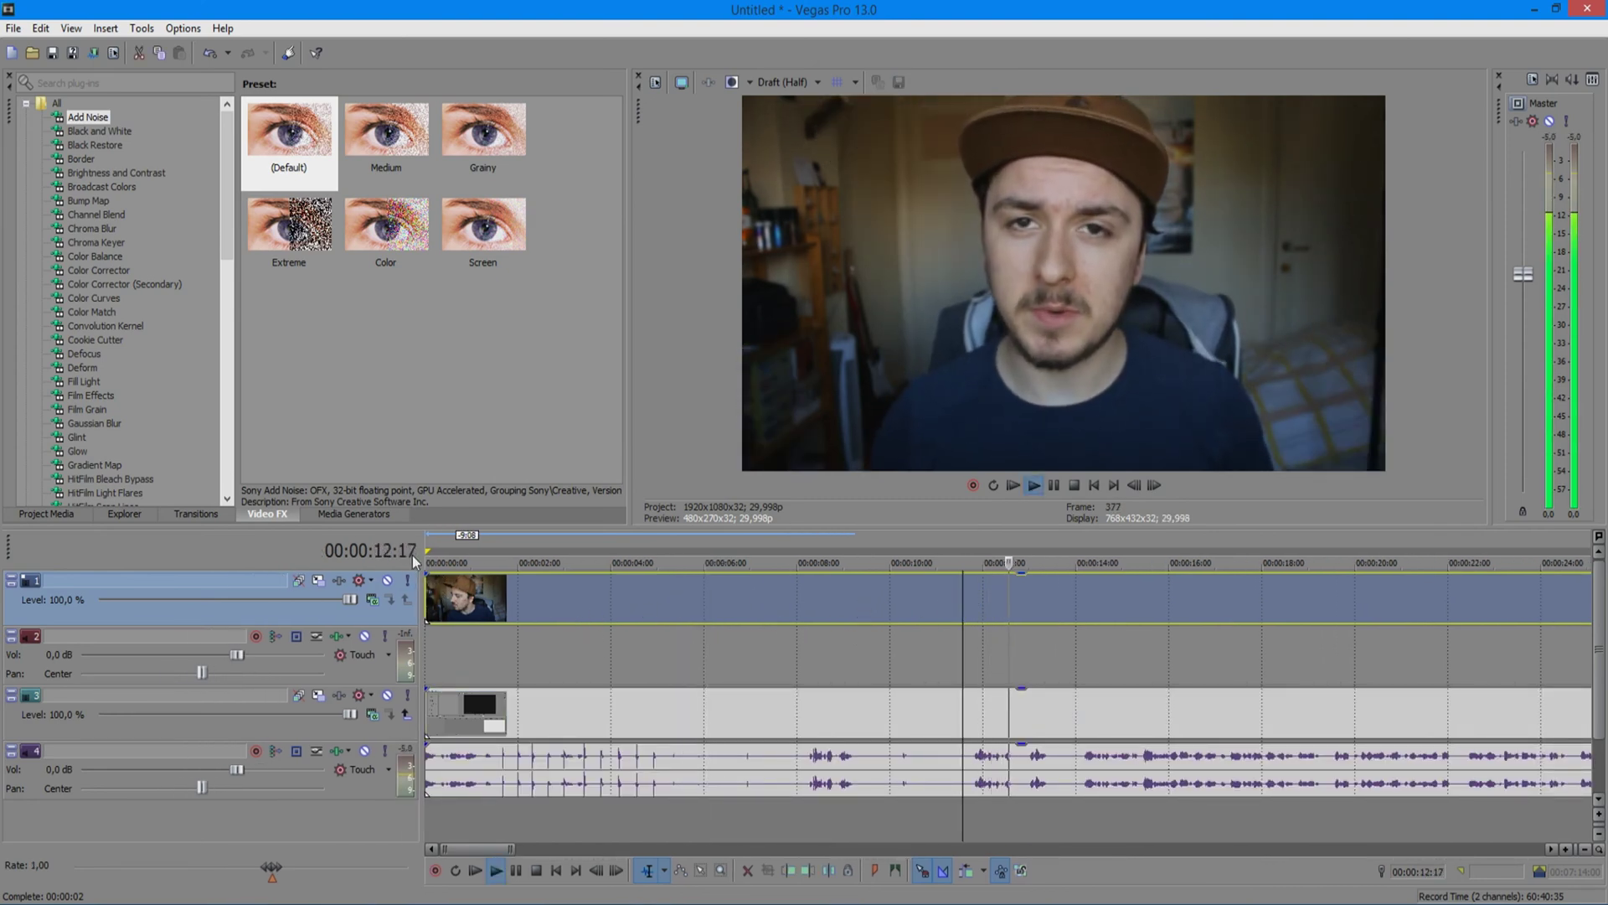
pyautogui.scroll(2, 1059, 707)
pyautogui.click(1031, 713)
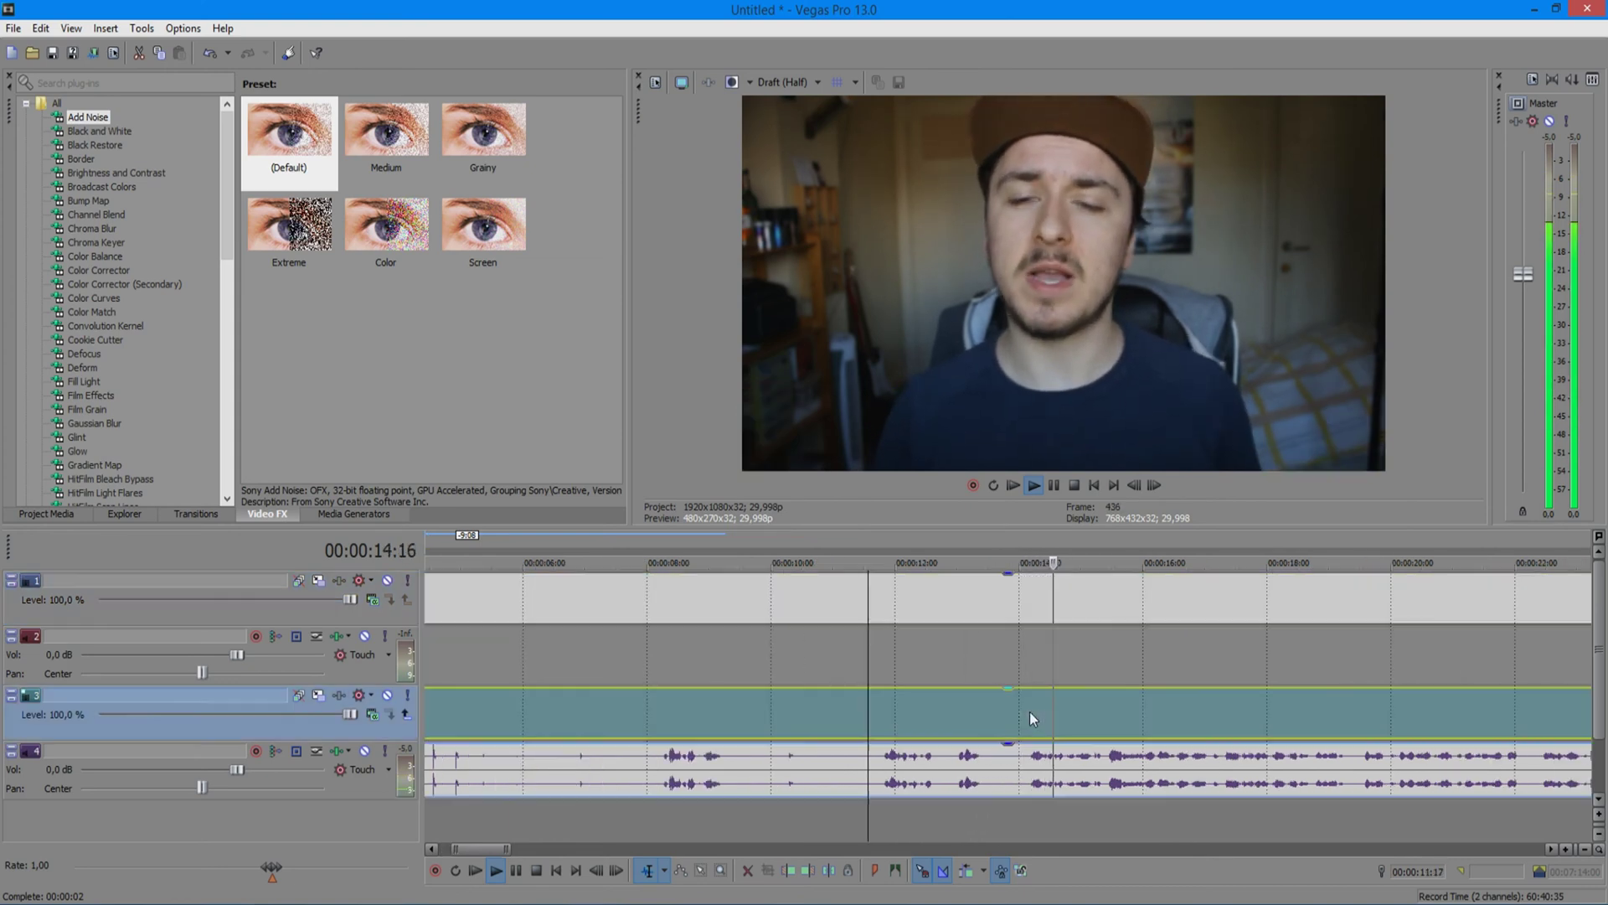
pyautogui.press('space')
# Split the clips at 14:05 and delete the blooper pieces before the cut on every track
pyautogui.press('s')
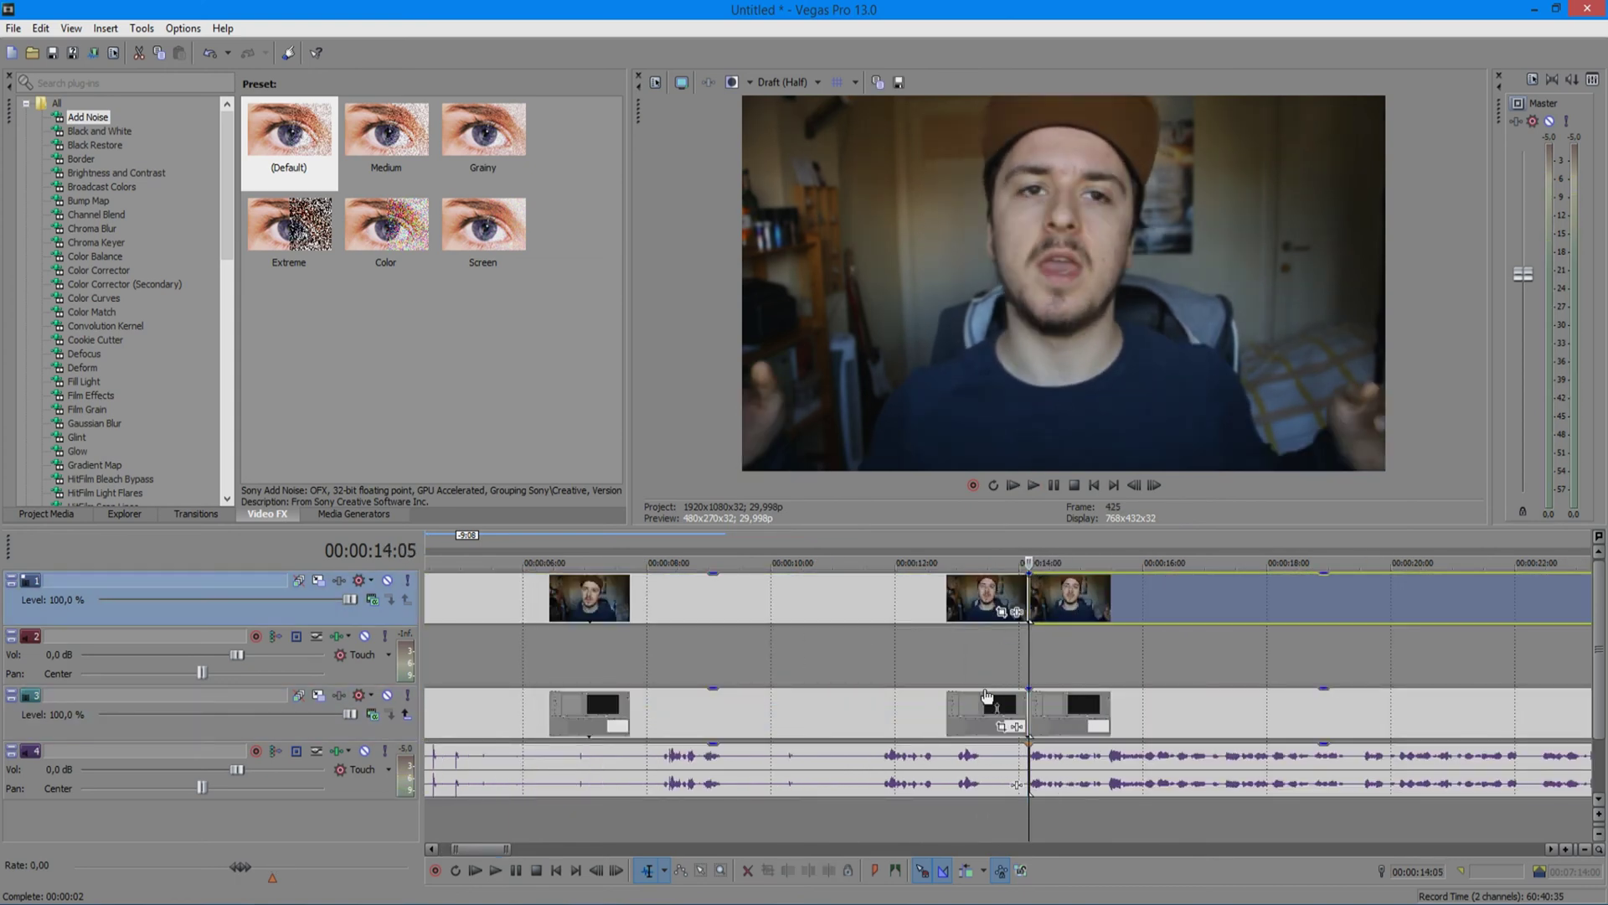
pyautogui.click(989, 594)
pyautogui.press('Delete')
pyautogui.click(951, 716)
pyautogui.press('Delete')
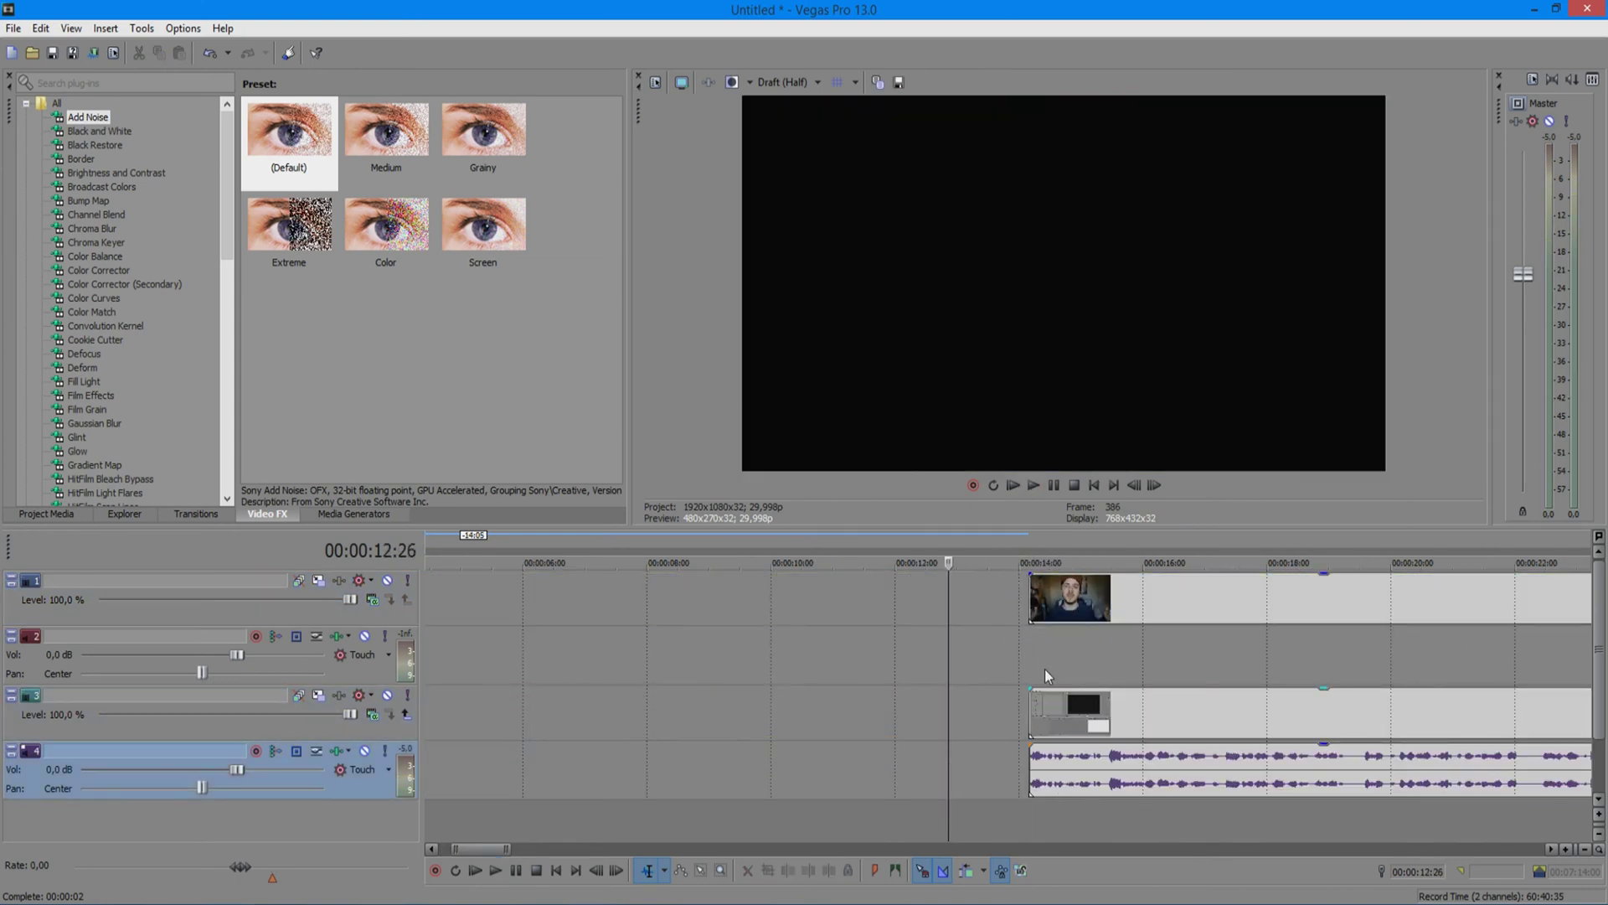
pyautogui.rightClick(1054, 638)
pyautogui.click(1059, 592)
# Delete the empty audio track, align the webcam clip to 00:00:00, and select all clips
pyautogui.scroll(-10, 717, 620)
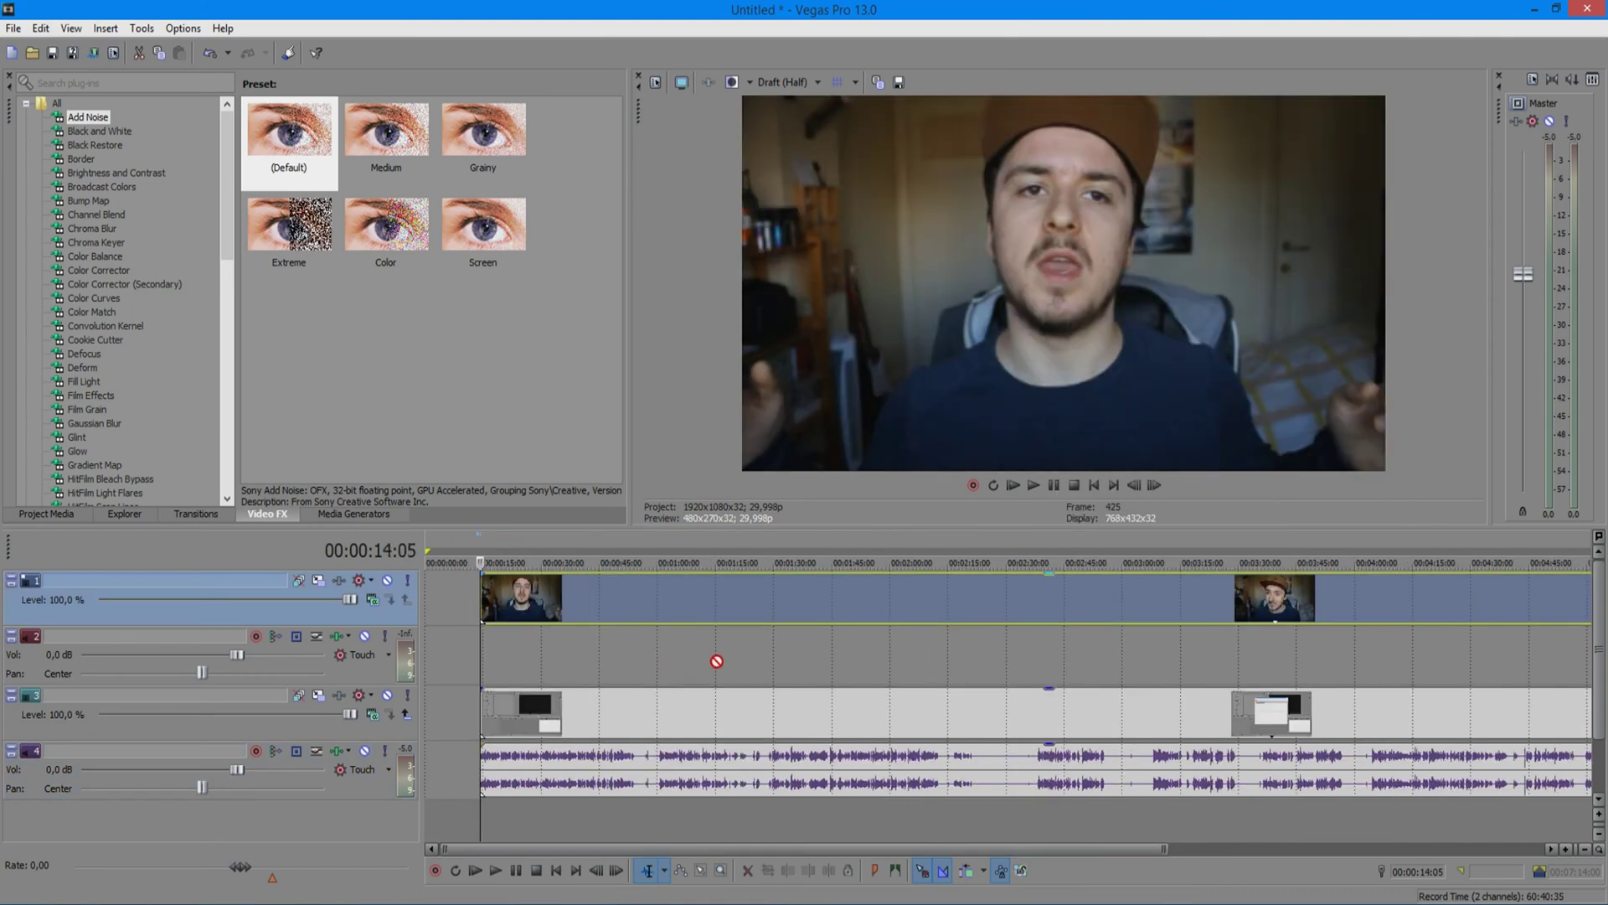
pyautogui.click(591, 697)
pyautogui.click(369, 663)
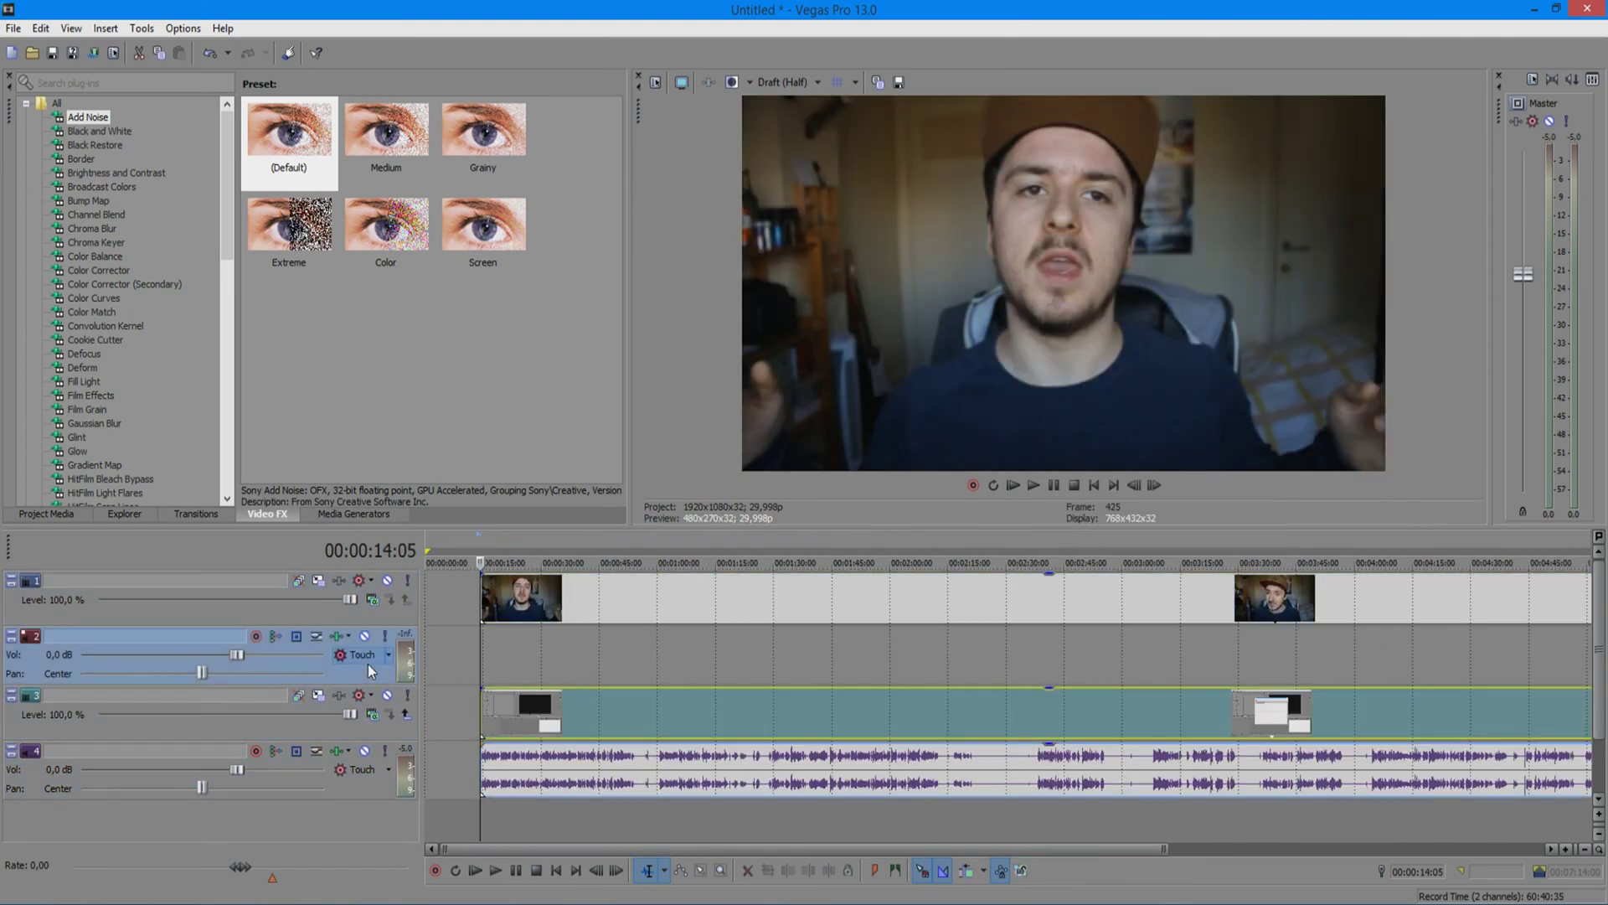
pyautogui.press('Delete')
pyautogui.moveTo(622, 590)
pyautogui.mouseDown()
pyautogui.moveTo(511, 600)
pyautogui.moveTo(591, 600)
pyautogui.mouseUp()
pyautogui.click(653, 663)
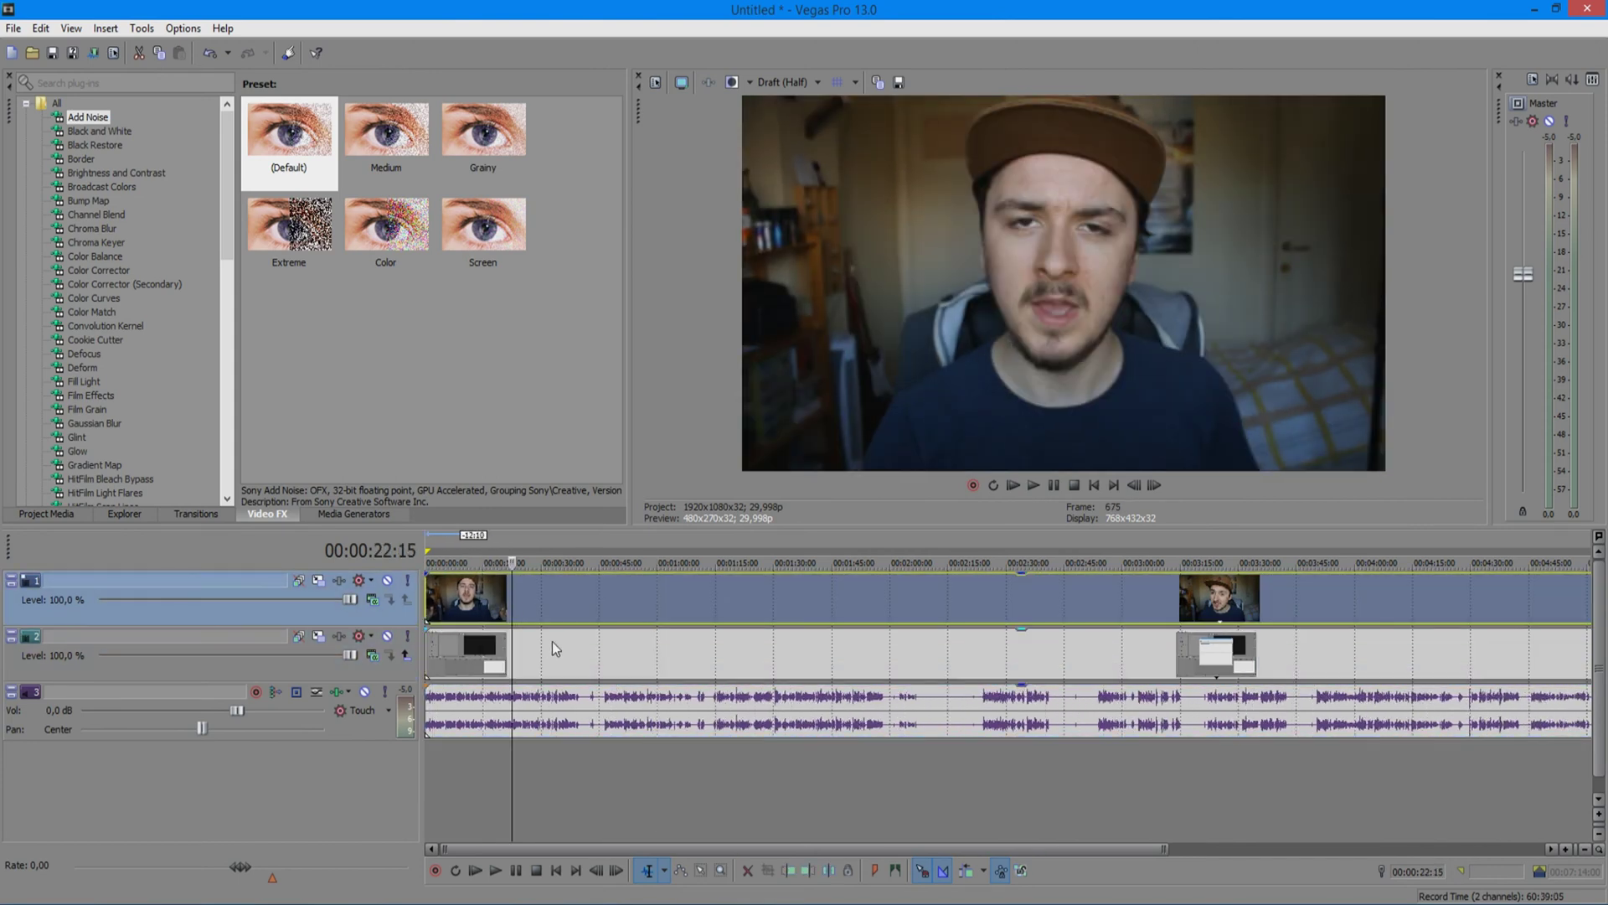
pyautogui.click(552, 641)
# Group the three selected clips and drag a fade-in onto their start
pyautogui.rightClick(598, 642)
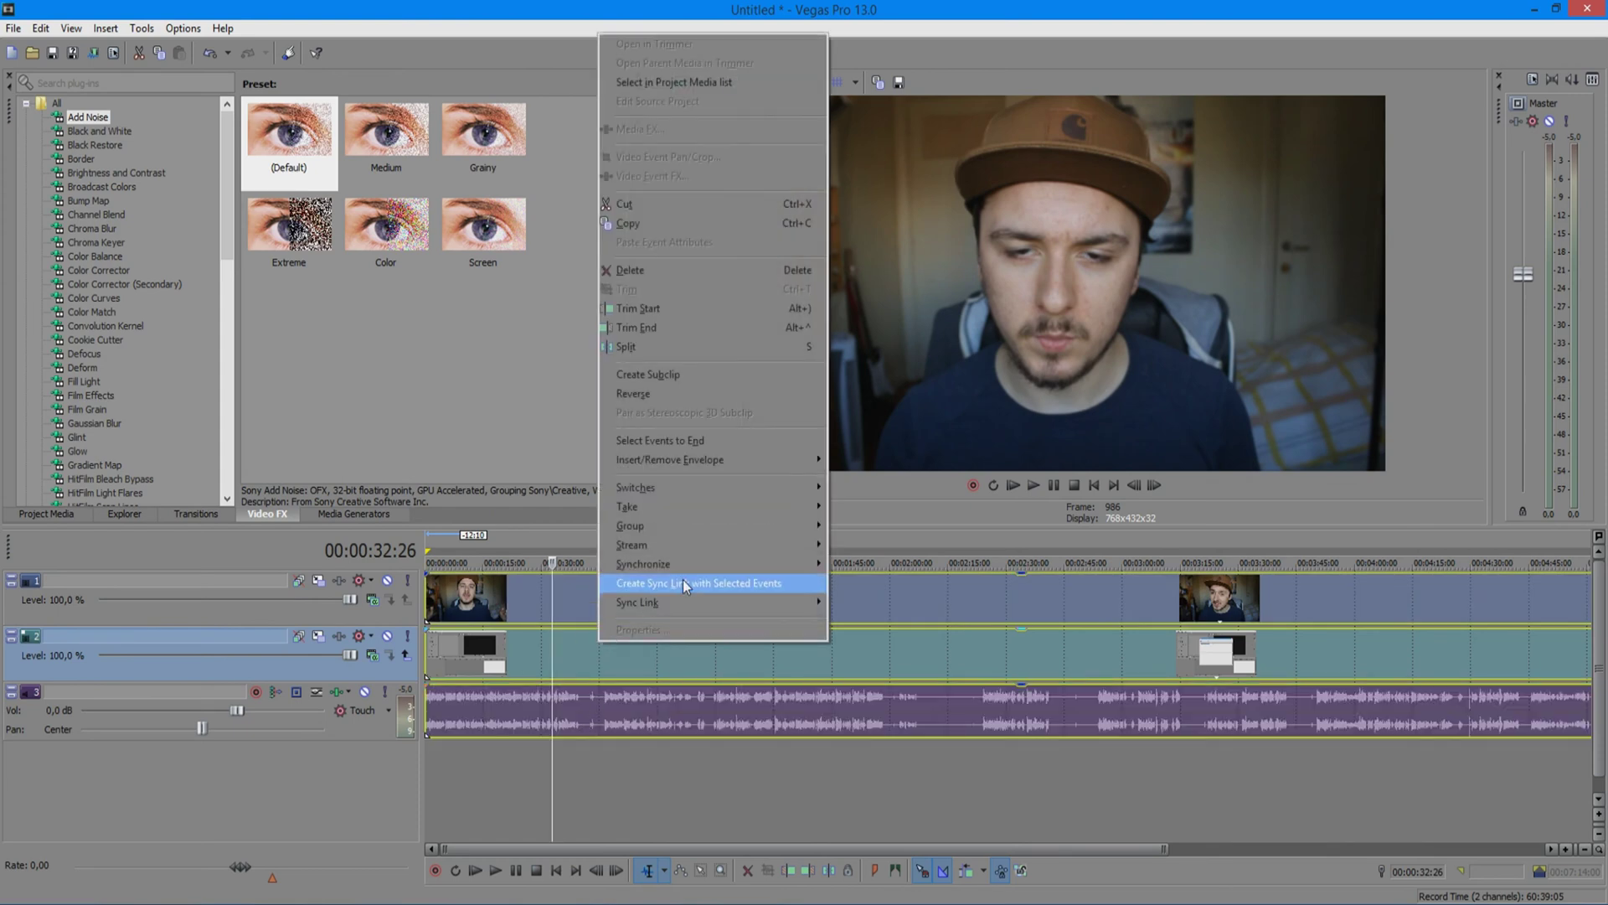
pyautogui.moveTo(630, 525)
pyautogui.click(881, 527)
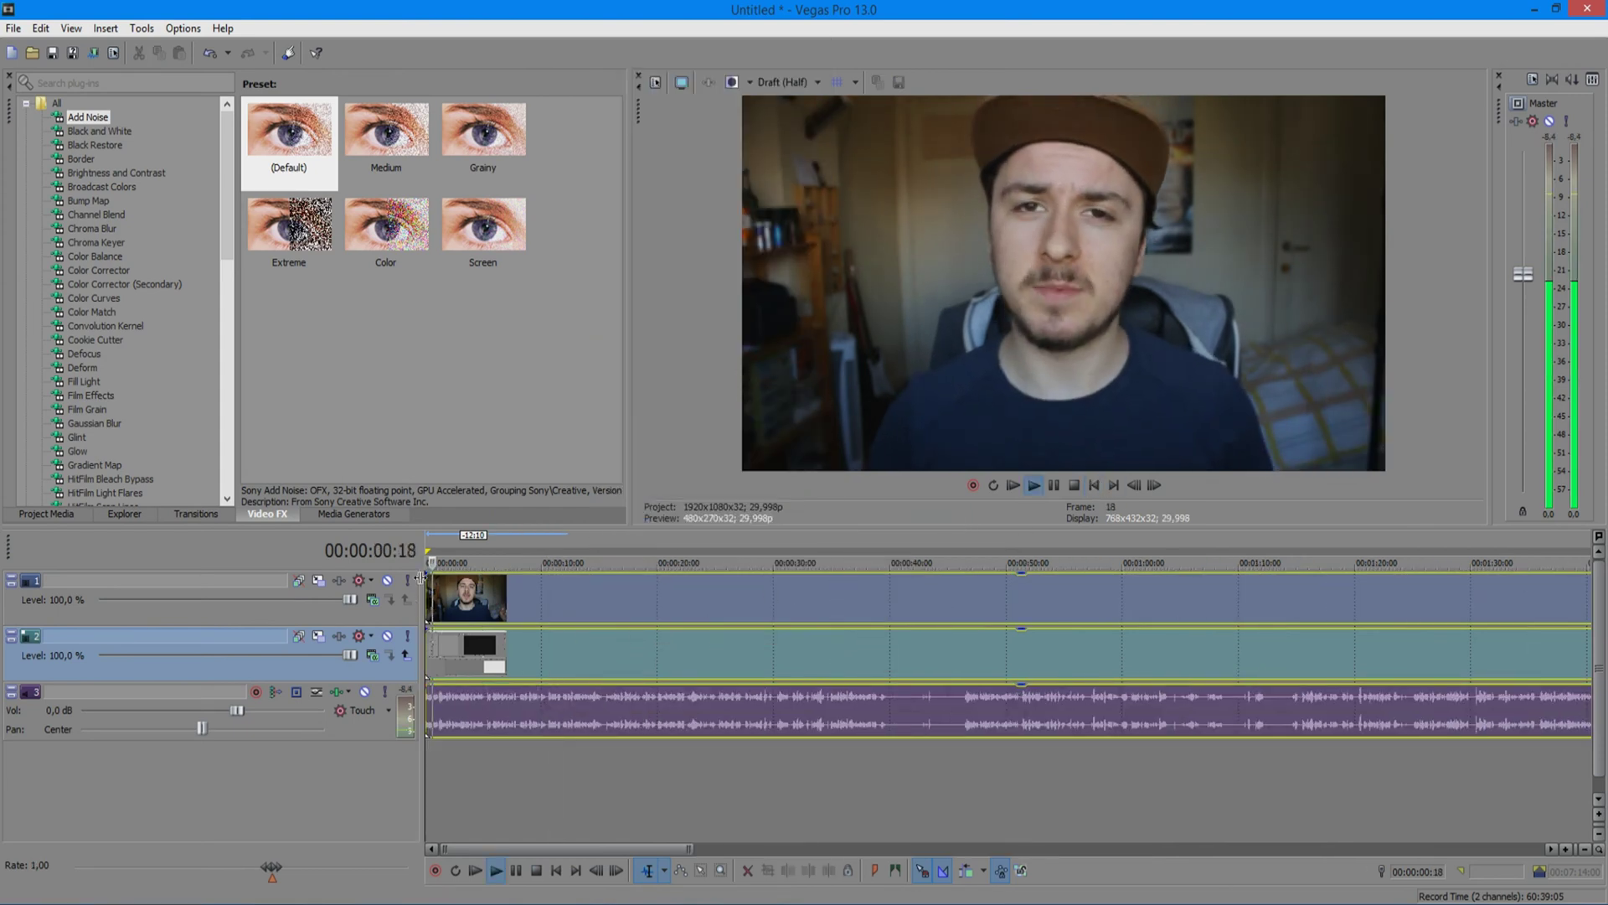
pyautogui.moveTo(425, 576); pyautogui.dragTo(456, 576)
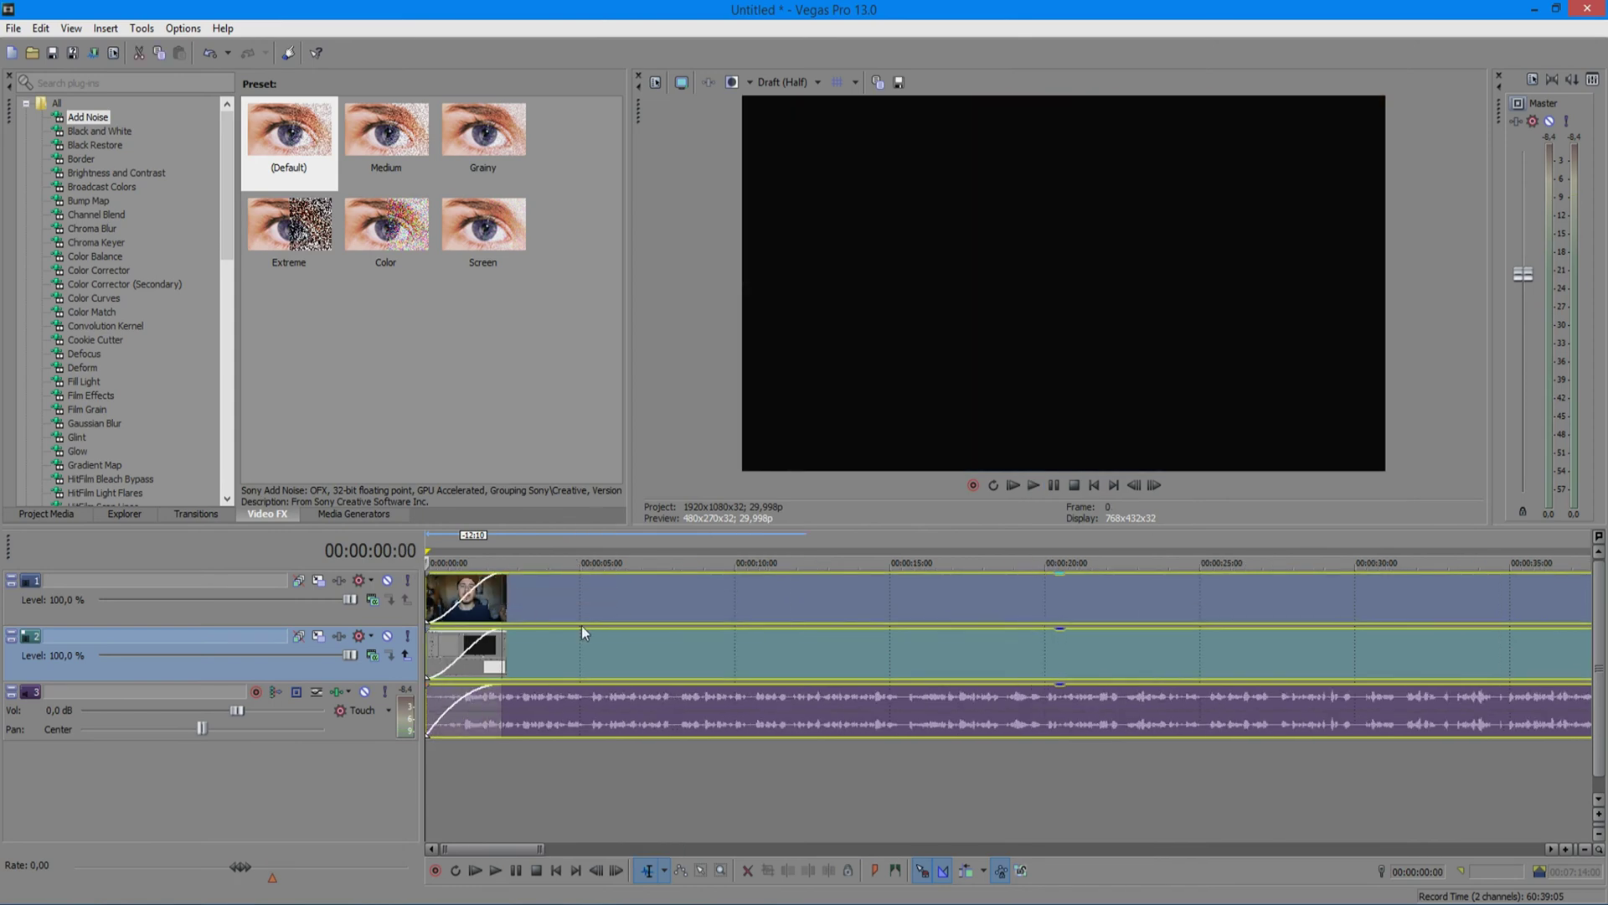
# Shorten the screen recording clip's fade-in to a brief ramp
pyautogui.click(512, 616)
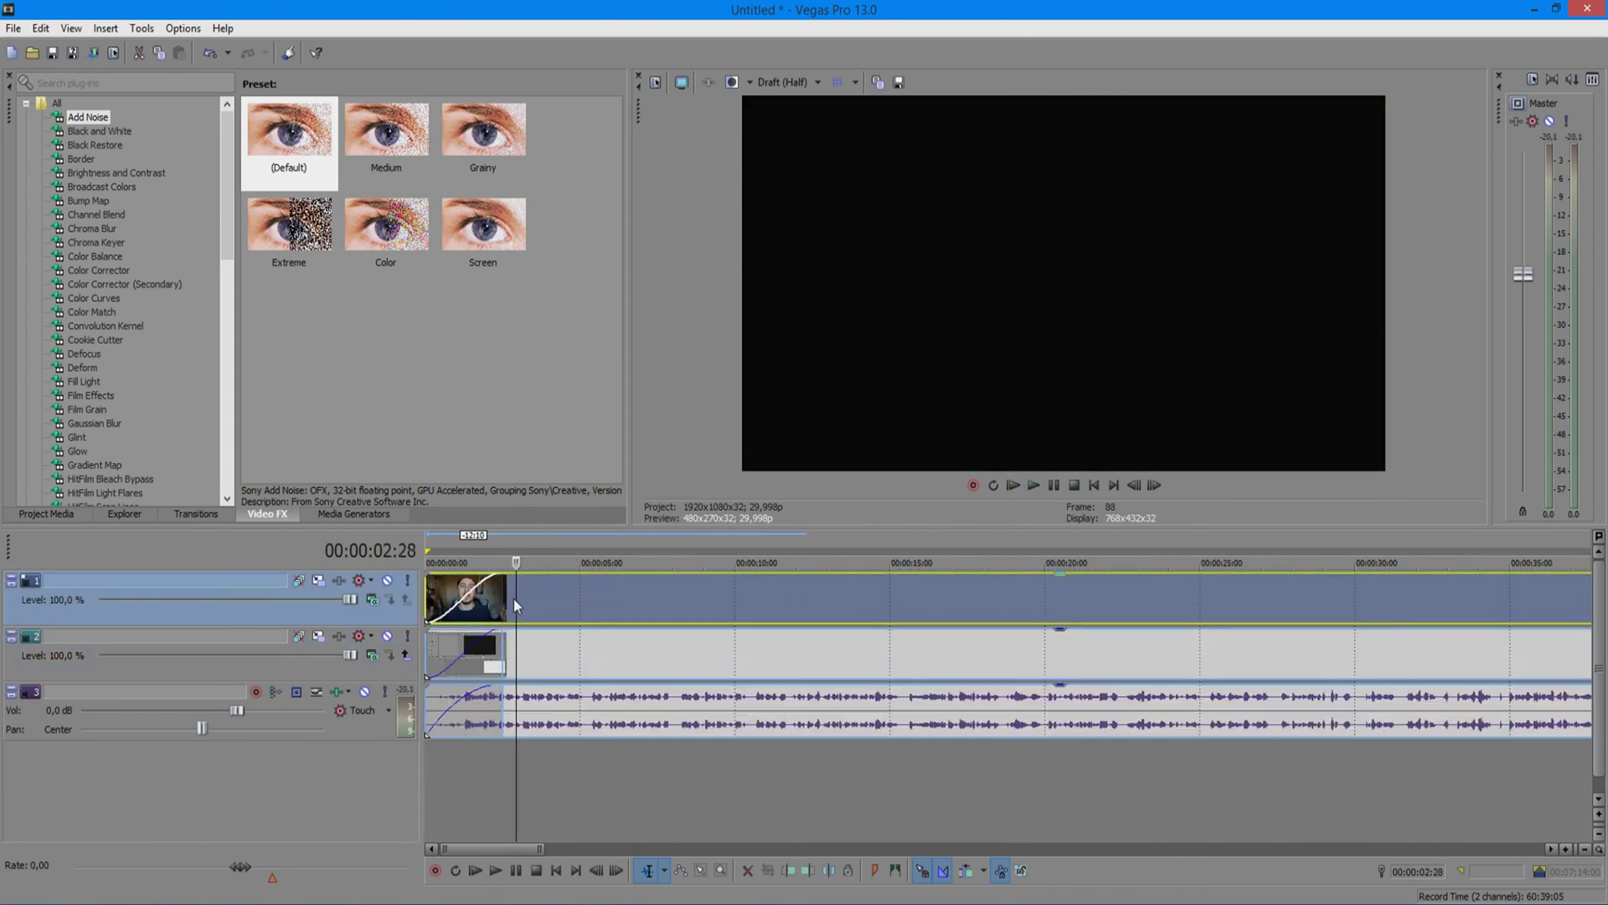
pyautogui.click(448, 650)
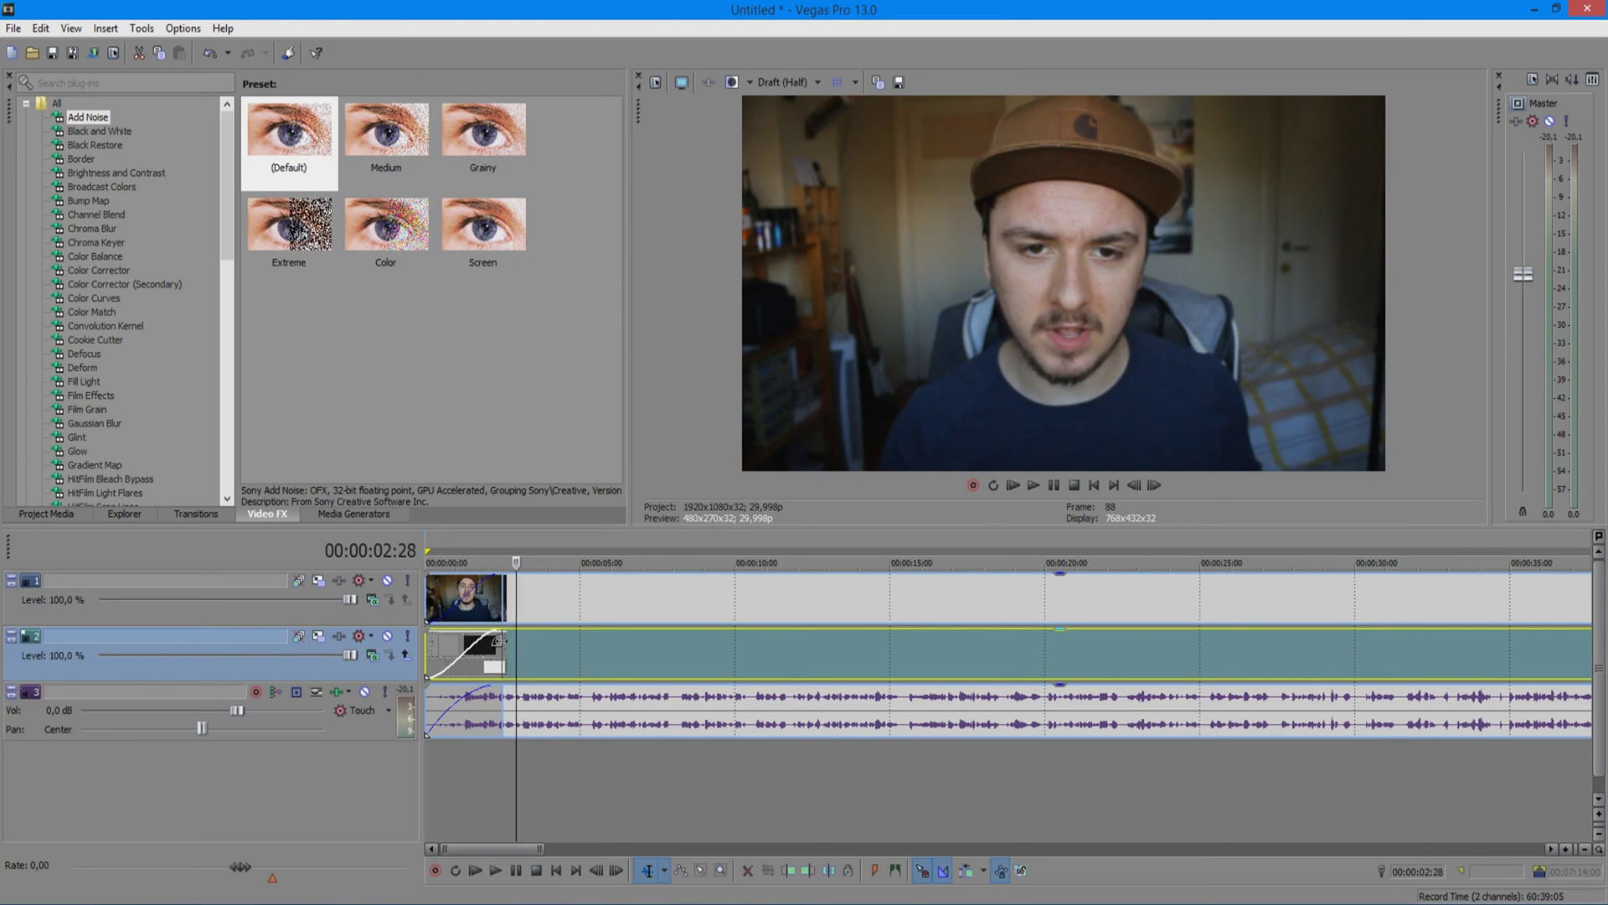
pyautogui.moveTo(510, 644); pyautogui.dragTo(441, 641)
pyautogui.click(498, 694)
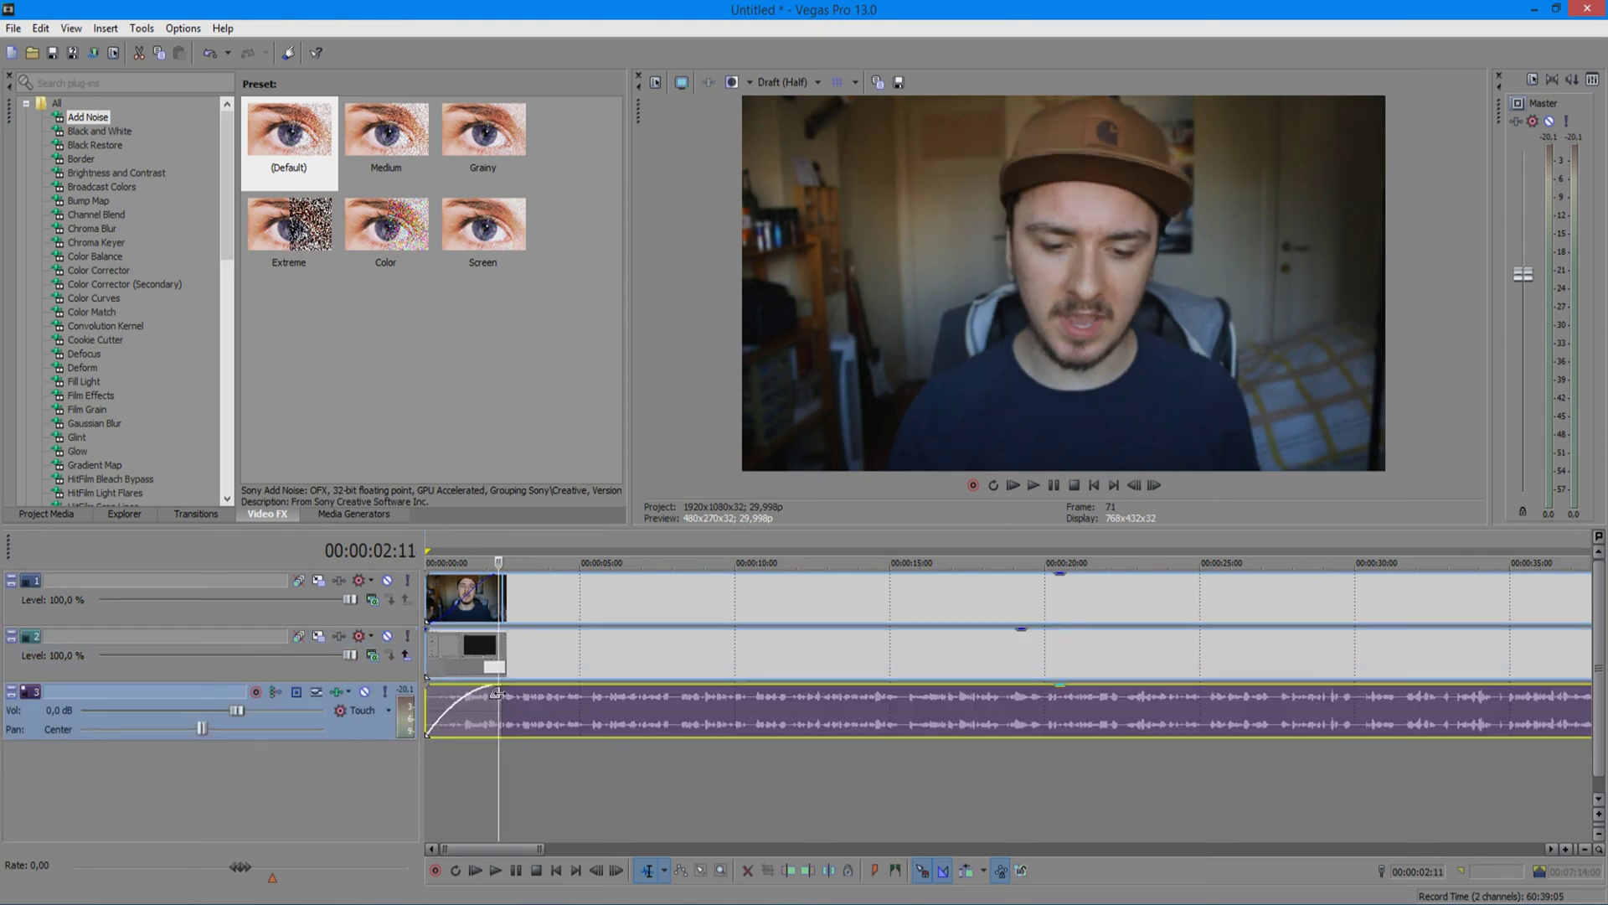
pyautogui.click(603, 599)
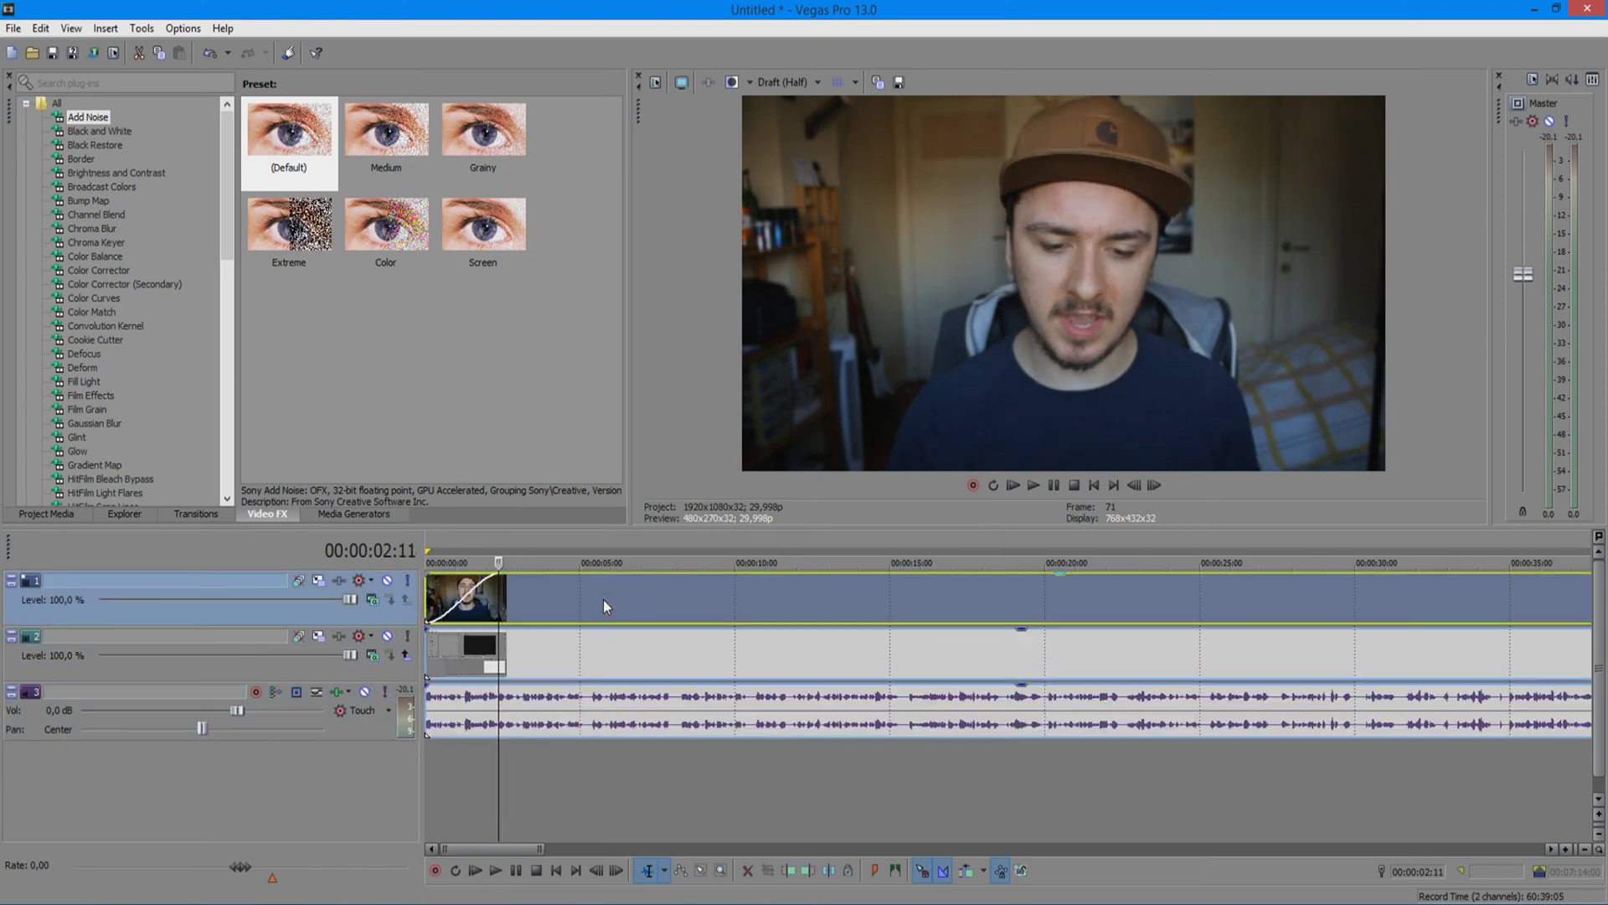
# In Track Motion for the webcam track, shrink the frame to a small corner box
pyautogui.click(320, 584)
pyautogui.moveTo(803, 150); pyautogui.dragTo(804, 497)
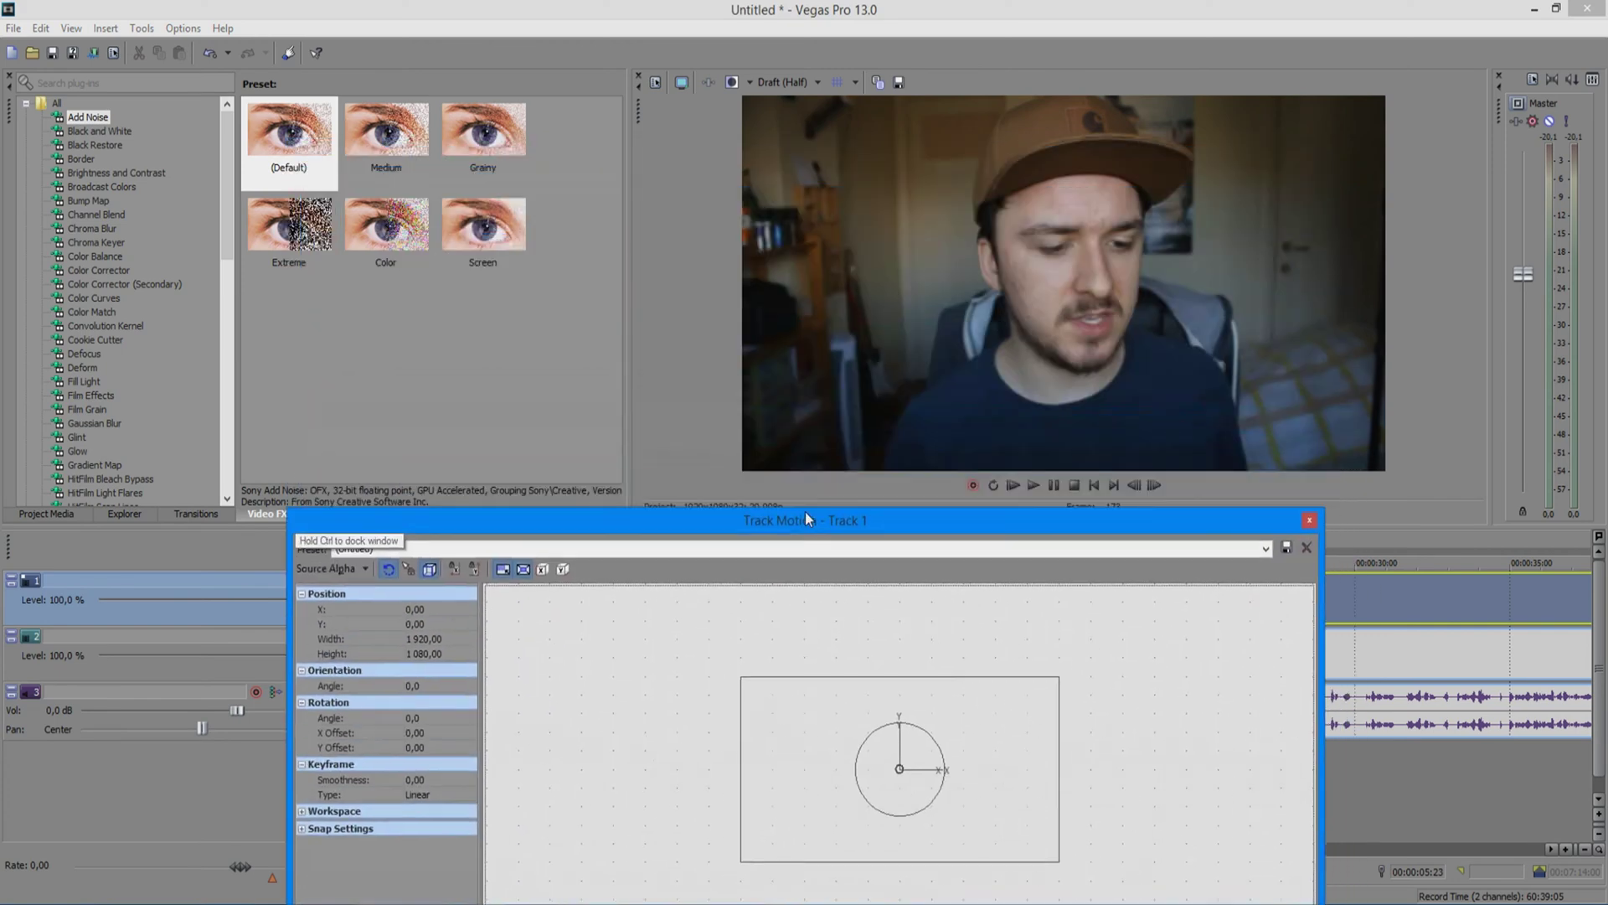
pyautogui.moveTo(1058, 655)
pyautogui.mouseDown()
pyautogui.moveTo(958, 764)
pyautogui.moveTo(915, 744)
pyautogui.moveTo(1024, 793)
pyautogui.mouseUp()
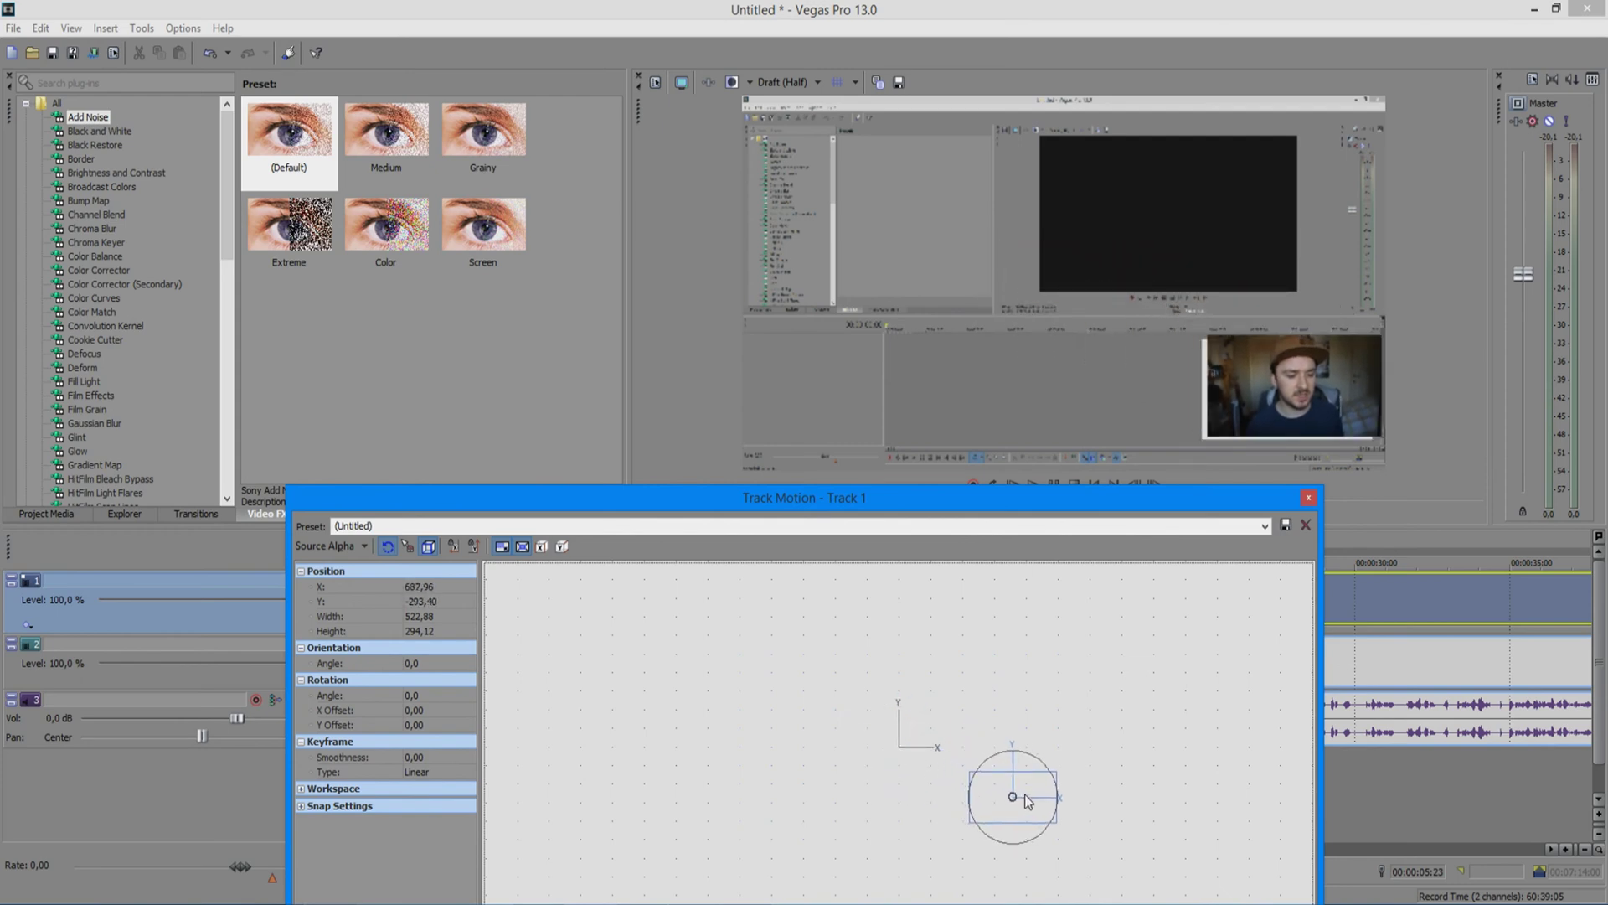
pyautogui.scroll(1, 1048, 689)
pyautogui.scroll(1, 1039, 698)
pyautogui.scroll(2, 1026, 708)
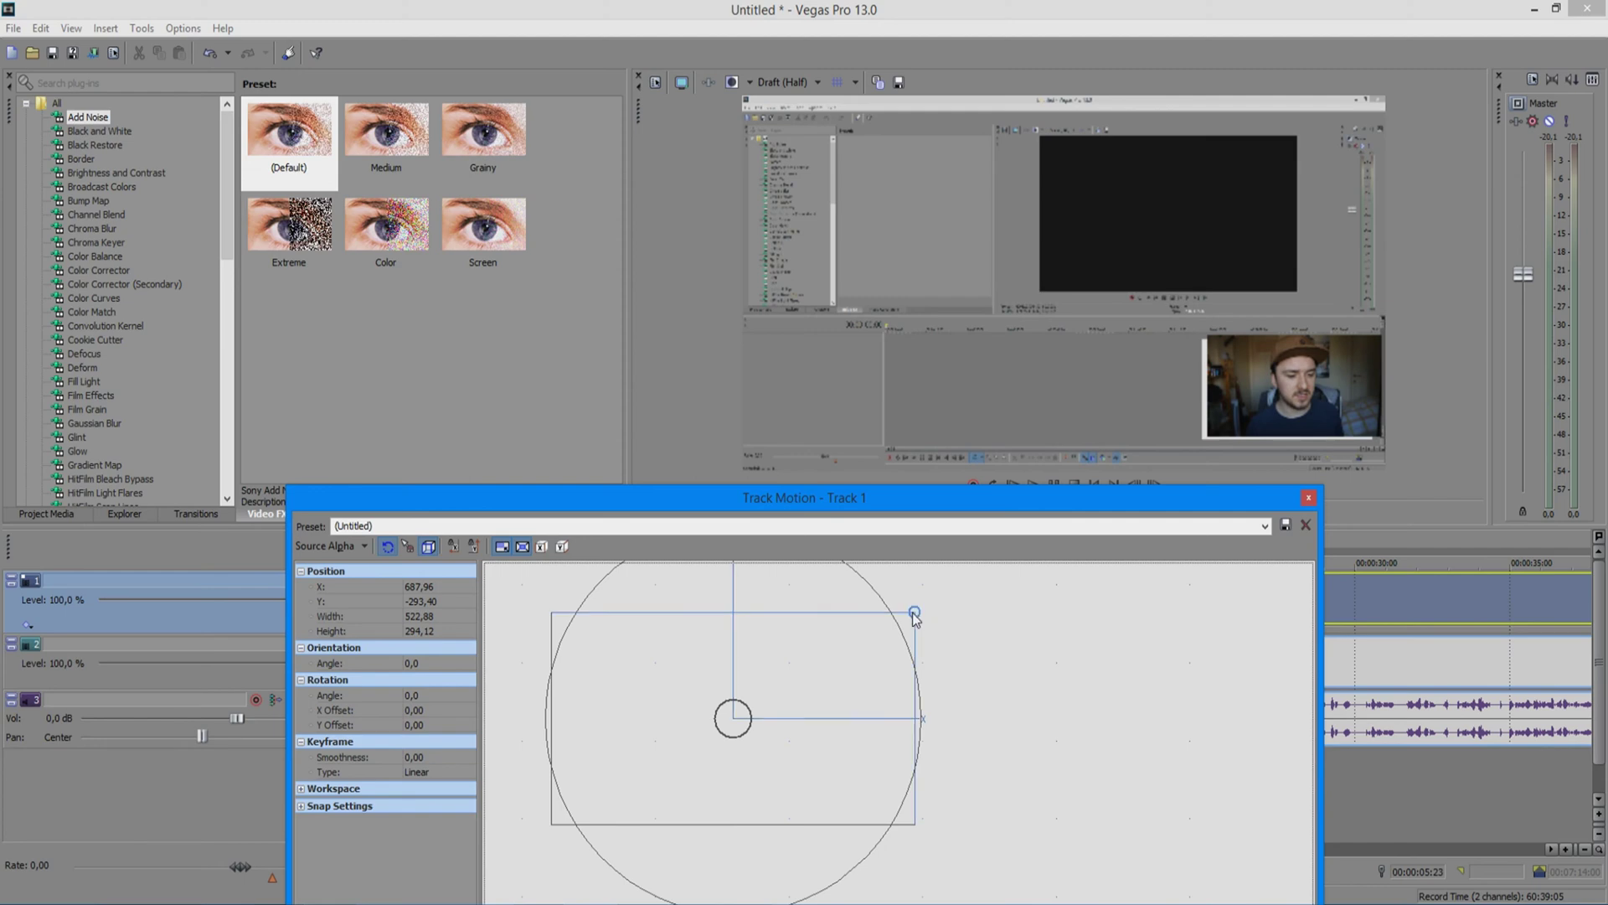
pyautogui.moveTo(915, 613); pyautogui.dragTo(853, 650)
# Set the preview to Good (Full) and fine-tune the inset's size and bottom-right position
pyautogui.click(802, 84)
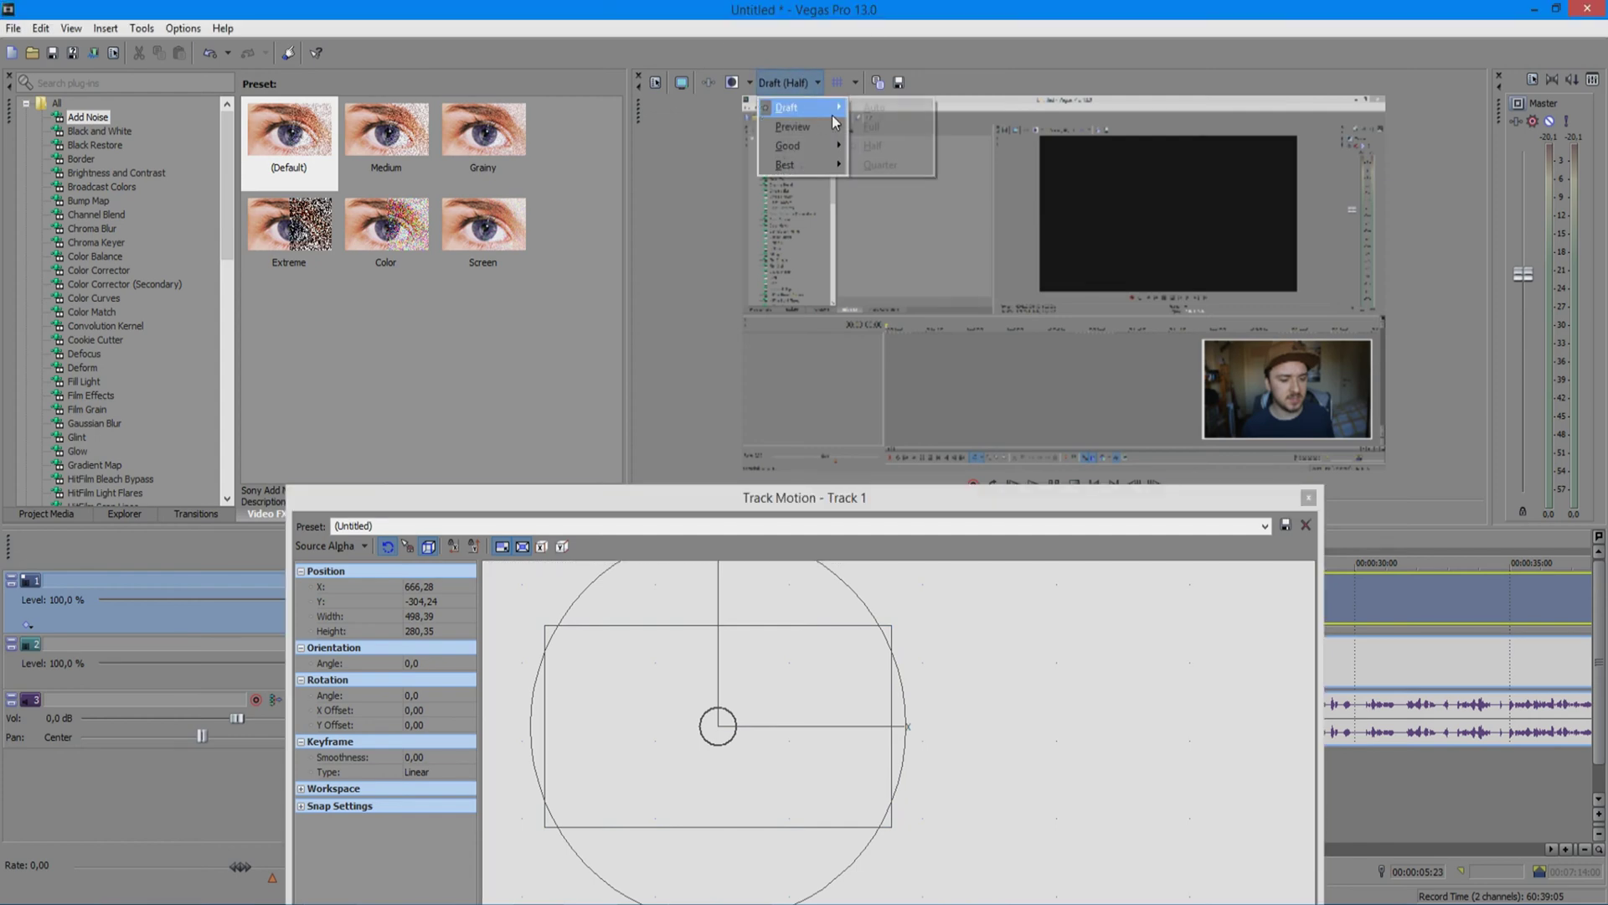
pyautogui.click(854, 142)
pyautogui.click(828, 81)
pyautogui.click(864, 159)
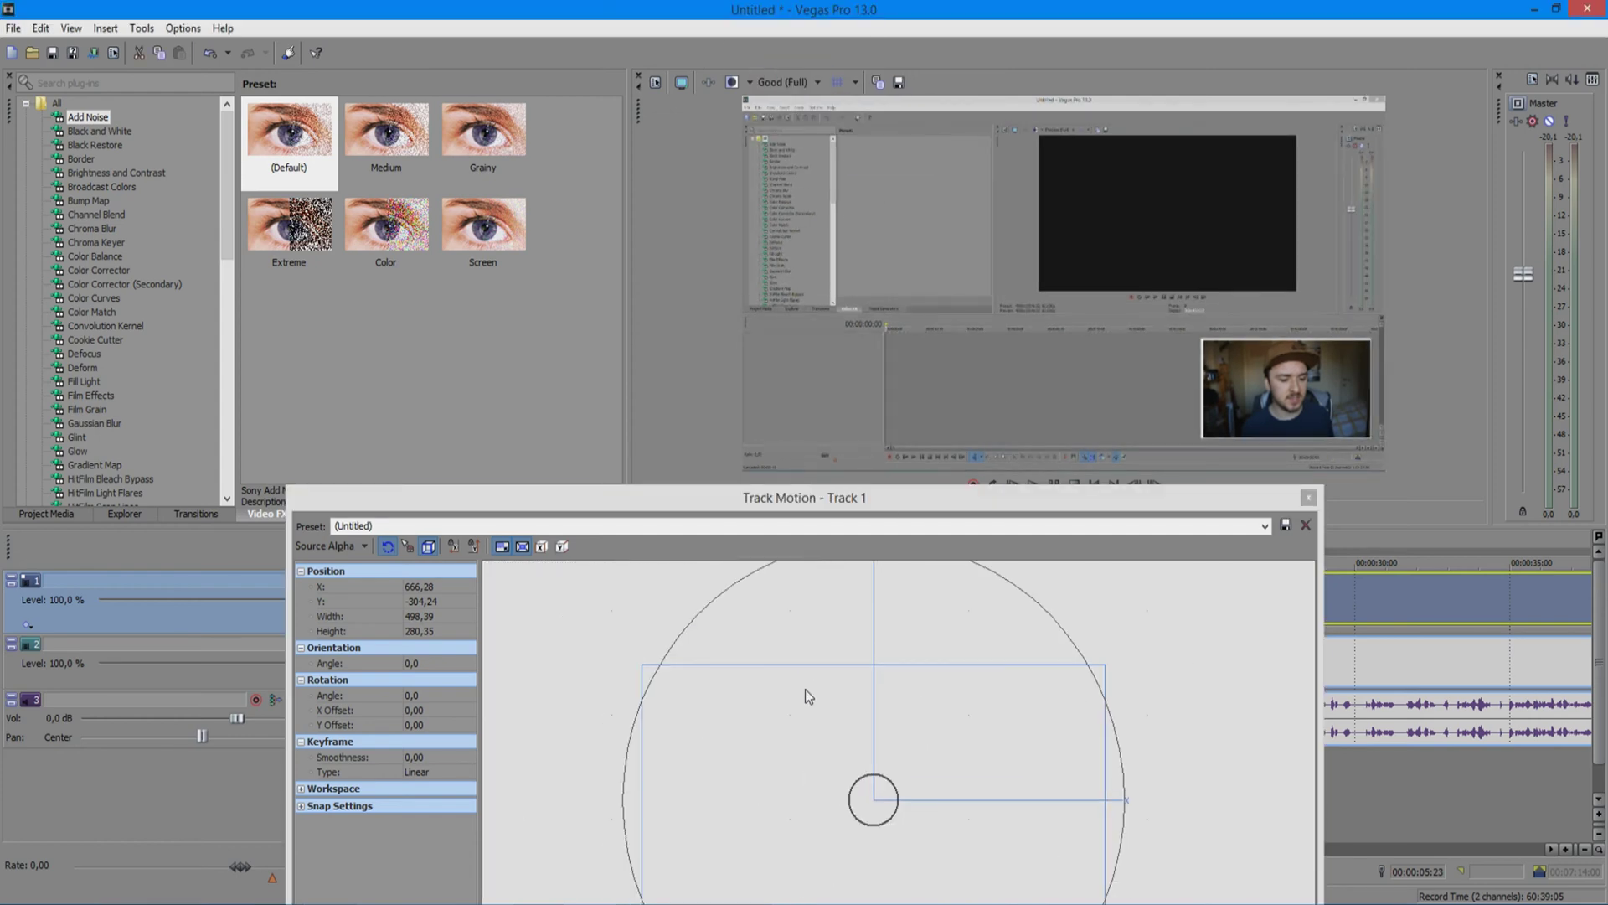
pyautogui.moveTo(795, 697); pyautogui.dragTo(806, 692)
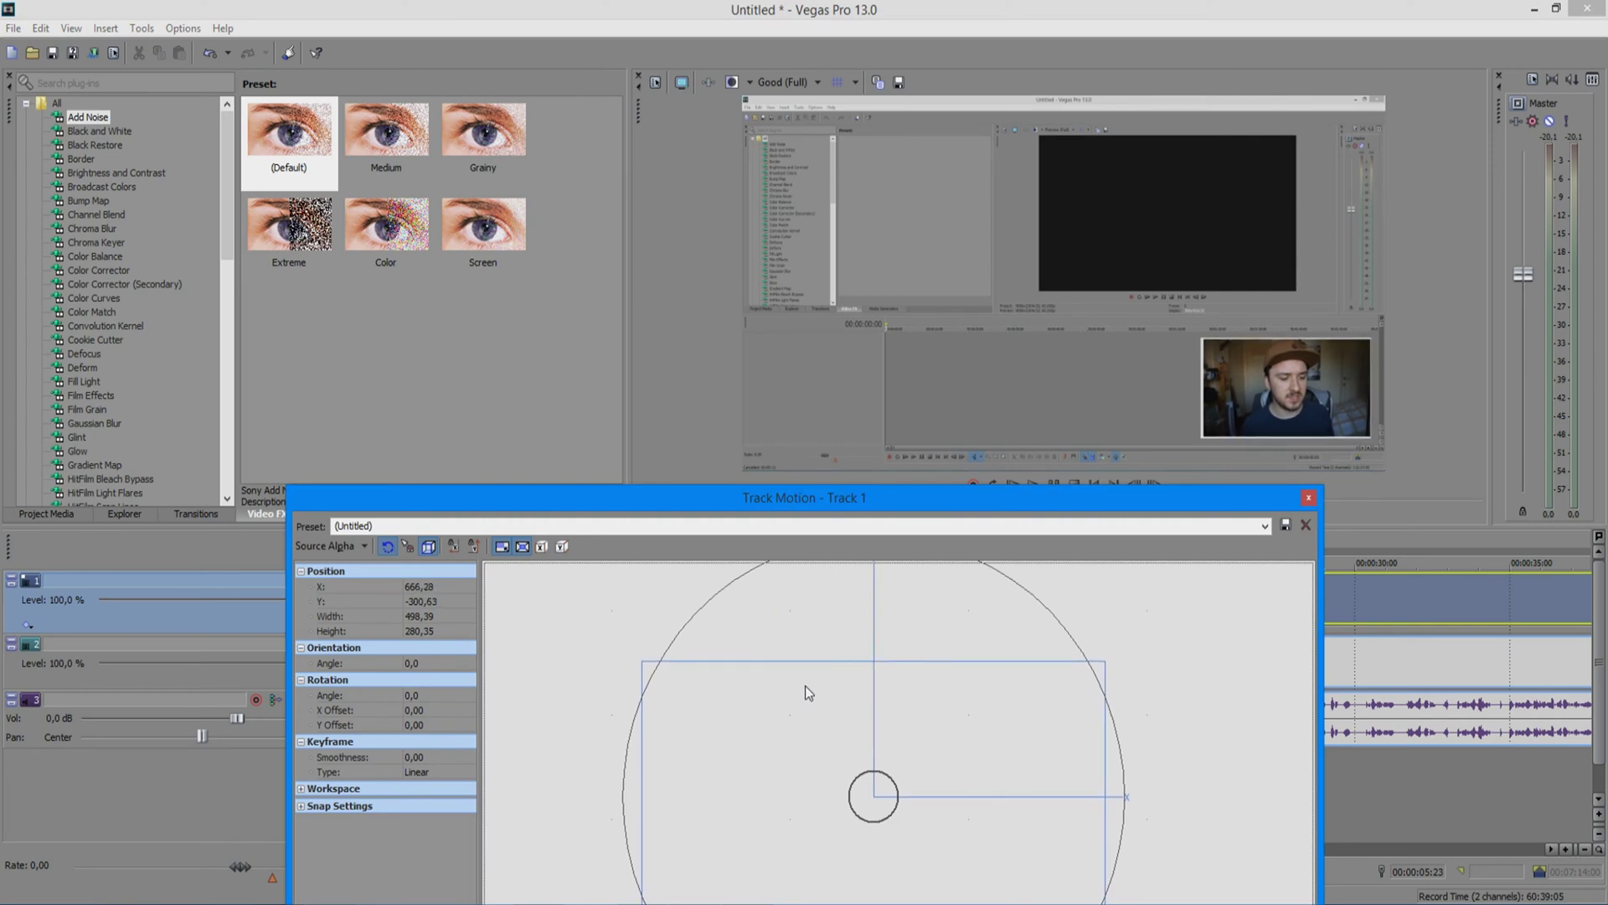
pyautogui.moveTo(1104, 661); pyautogui.dragTo(1100, 665)
pyautogui.moveTo(1016, 711); pyautogui.dragTo(1014, 709)
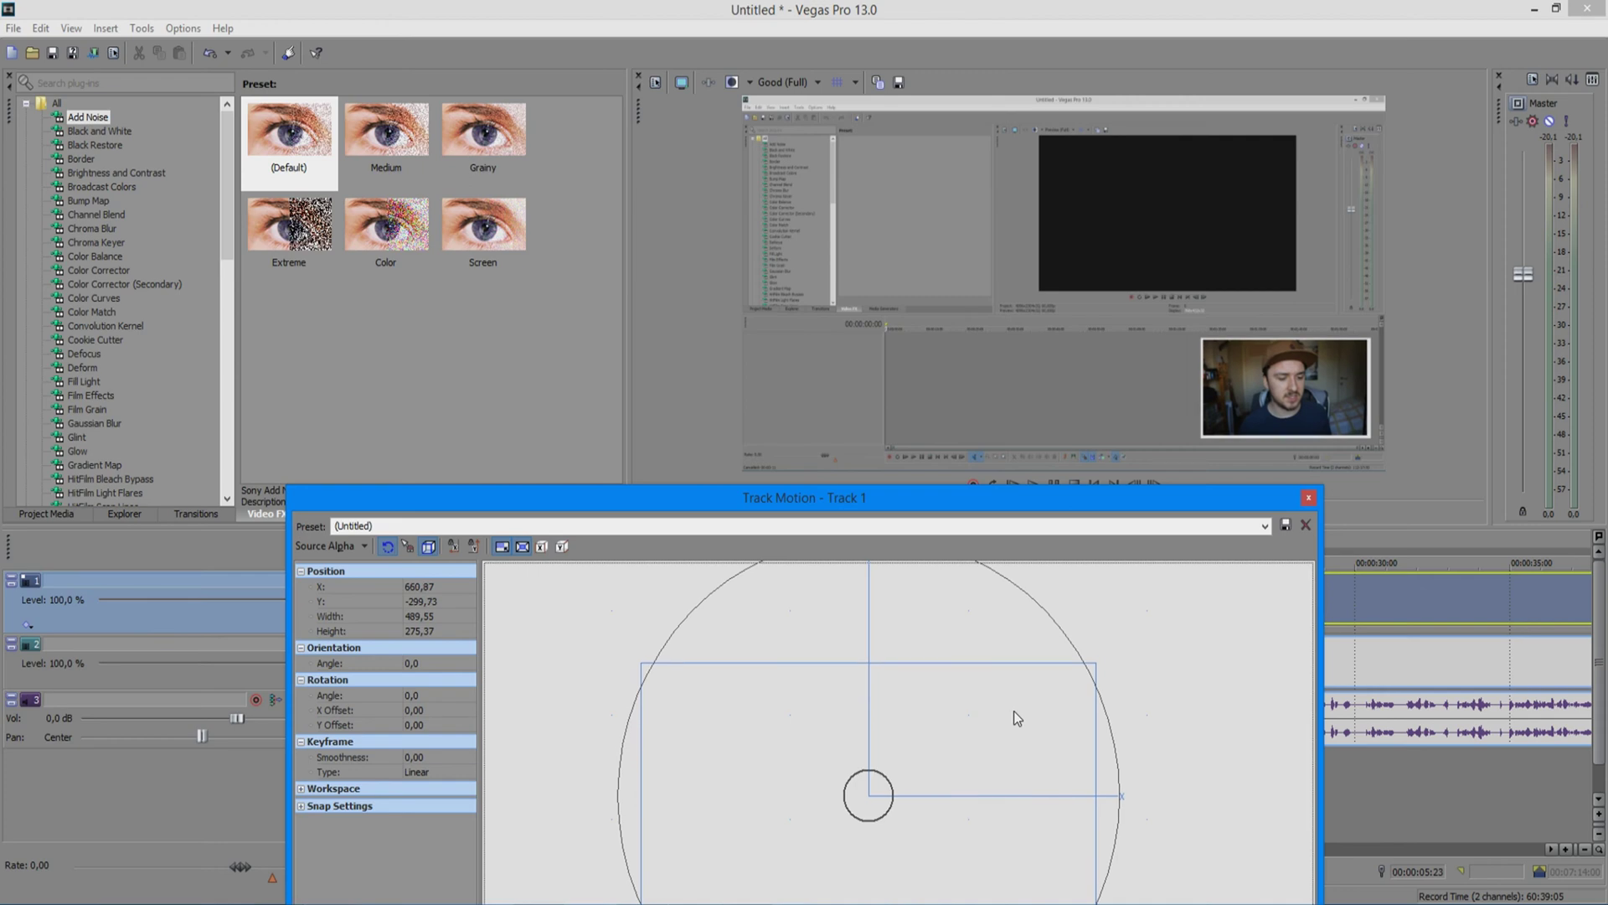
pyautogui.moveTo(1013, 712); pyautogui.dragTo(1017, 712)
# Close Track Motion and play the project to check the overlay, then stop
pyautogui.click(1309, 503)
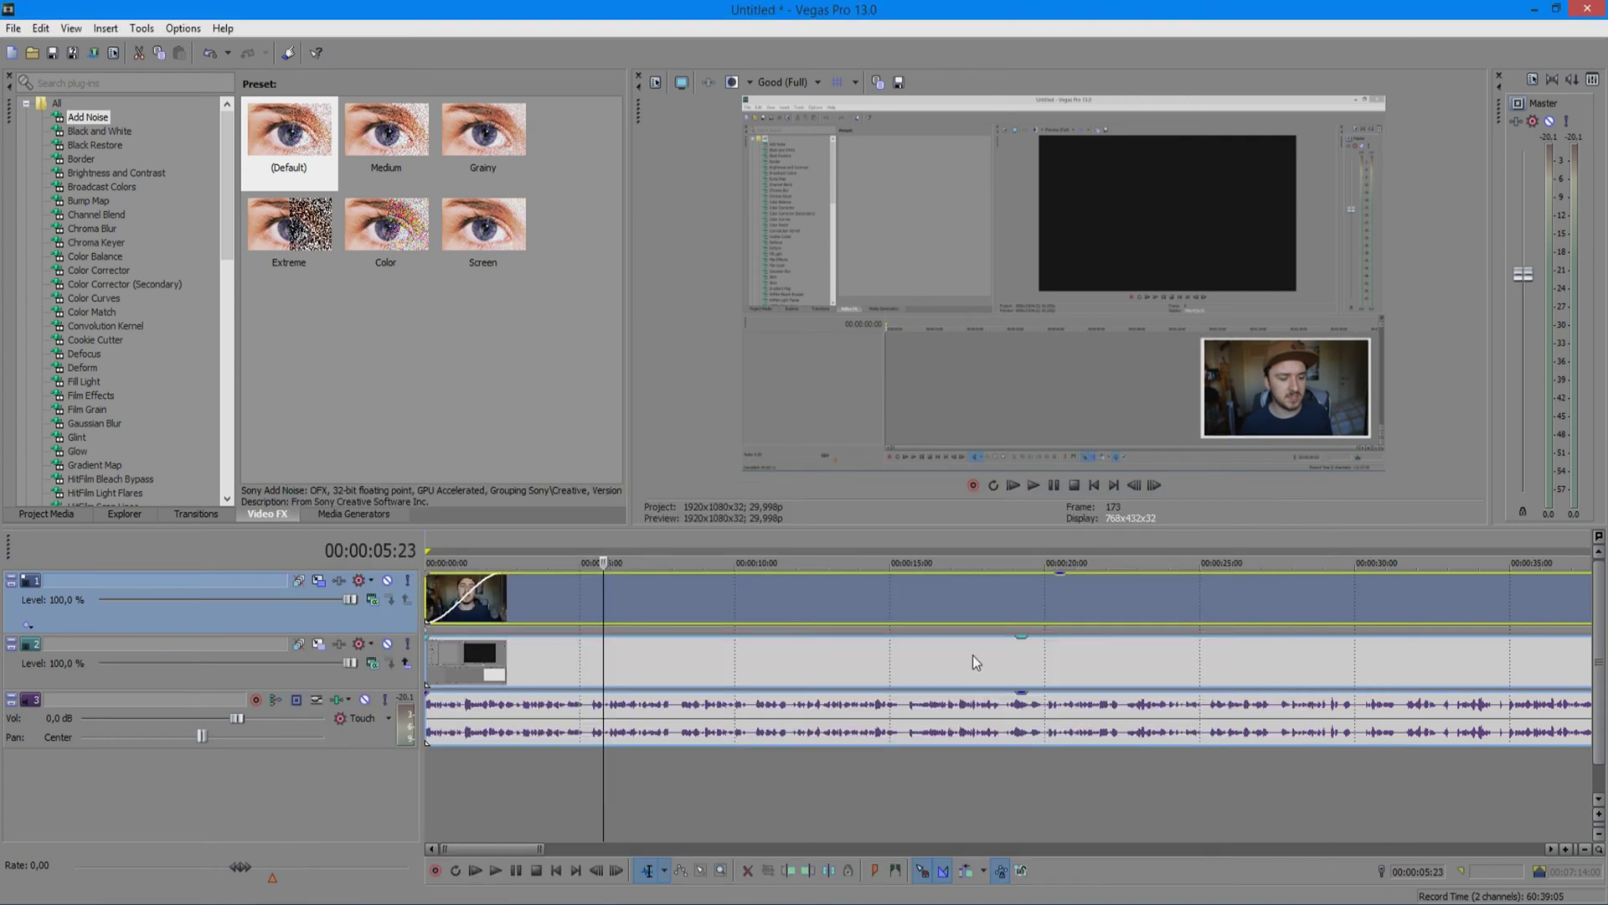
pyautogui.scroll(-3, 612, 564)
pyautogui.press('space')
pyautogui.scroll(3, 612, 565)
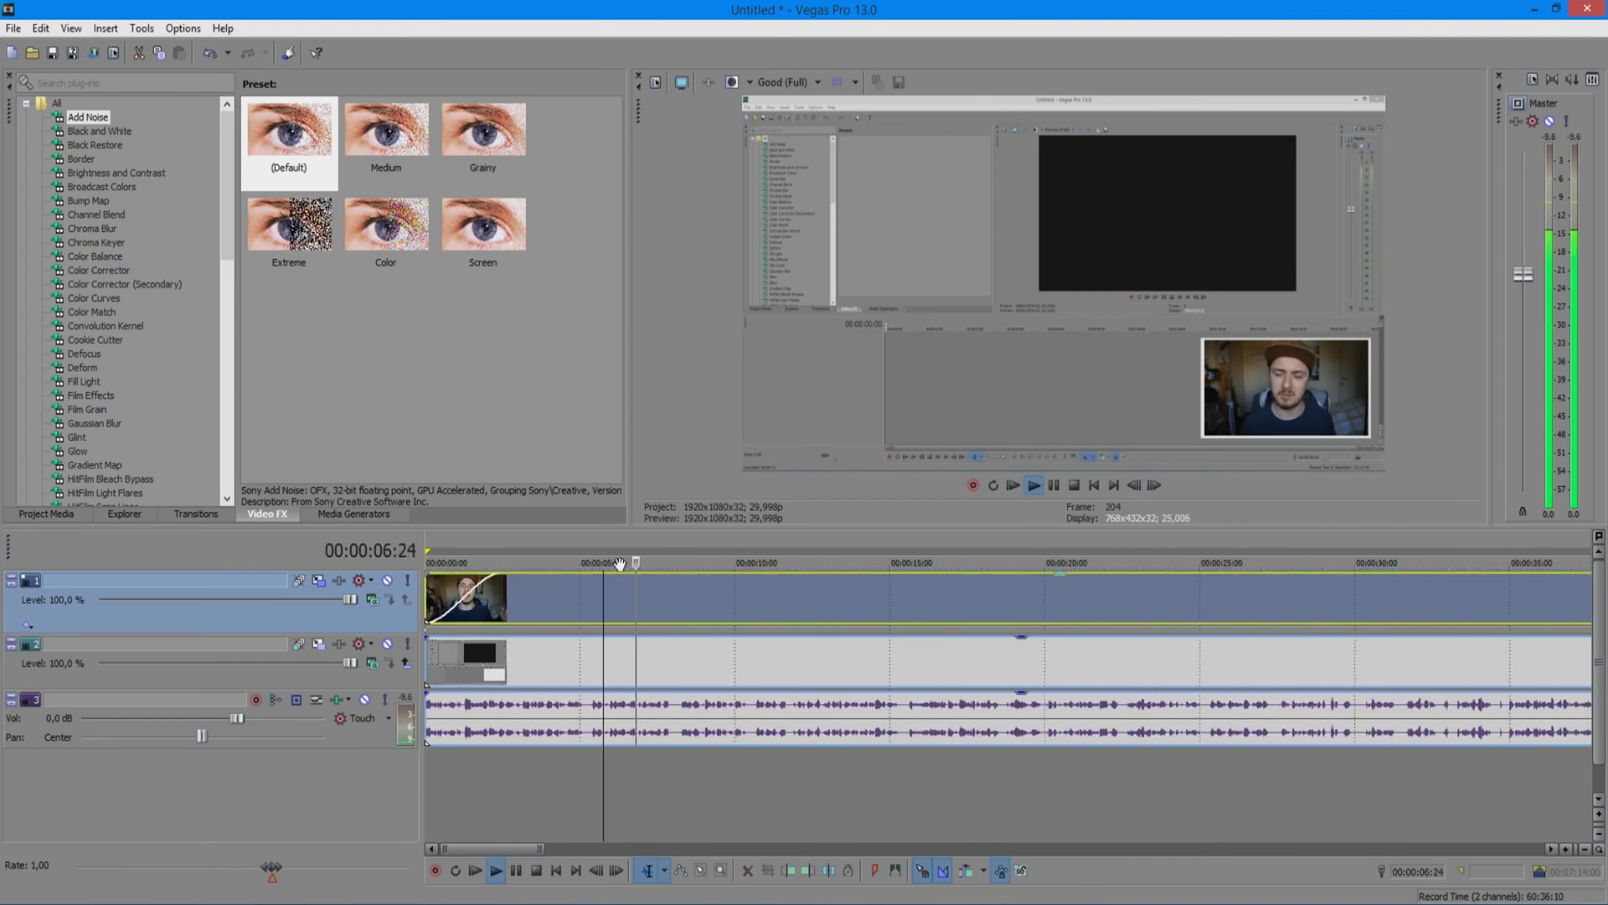
pyautogui.click(1074, 484)
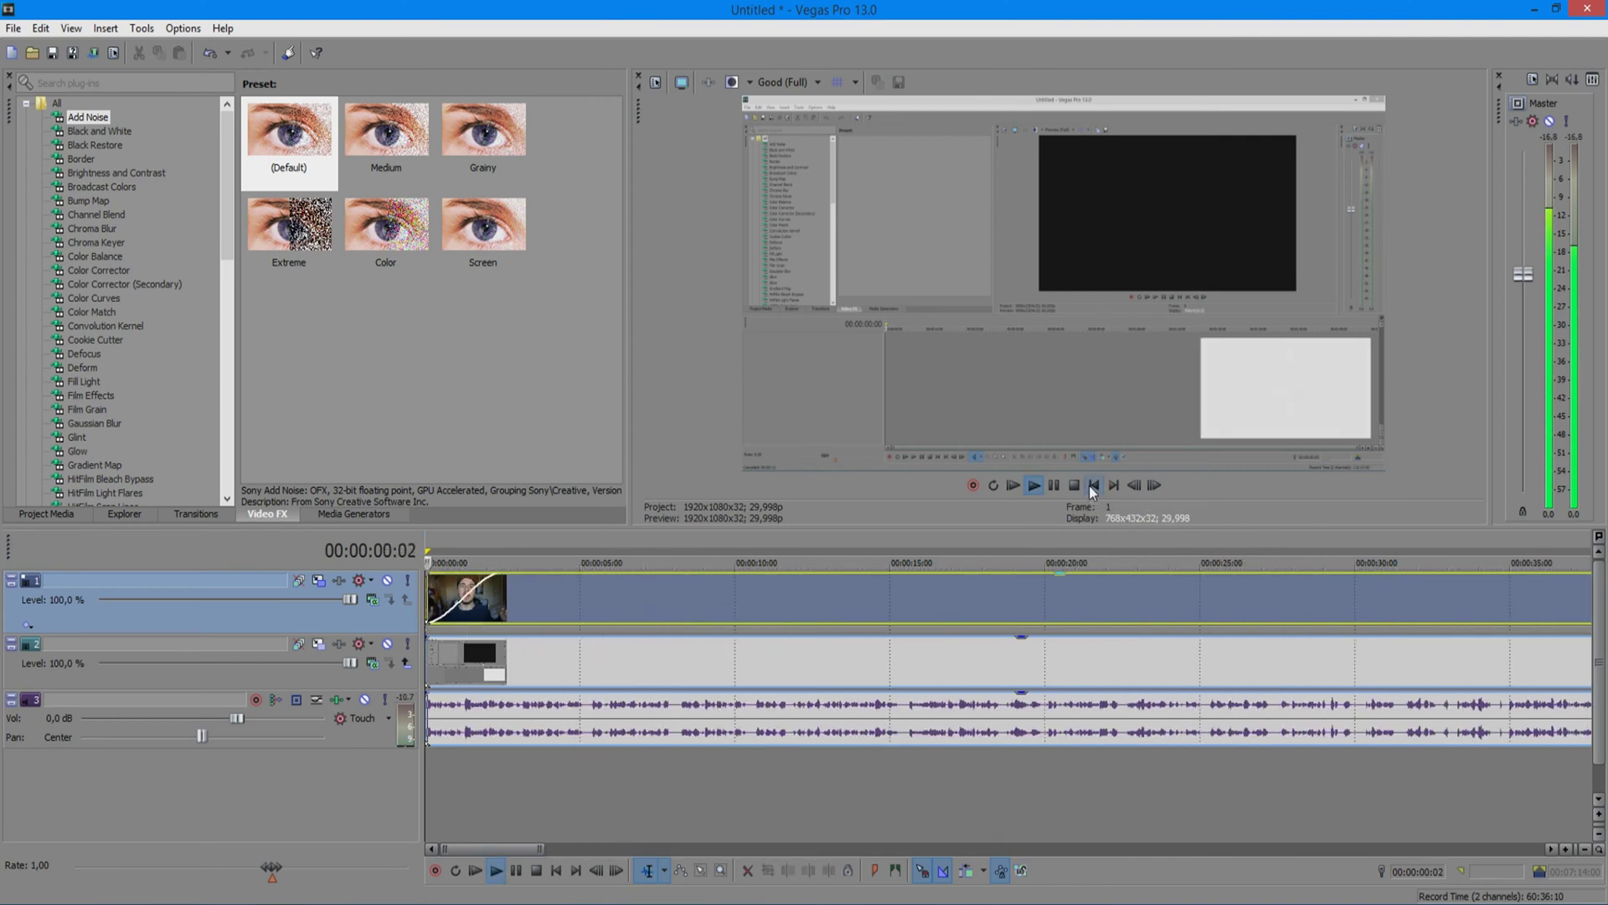
pyautogui.scroll(5, 619, 594)
# Drag the webcam clip's fade-in back to zero and play the edit from the start
pyautogui.moveTo(745, 597); pyautogui.dragTo(427, 587)
pyautogui.press('space')
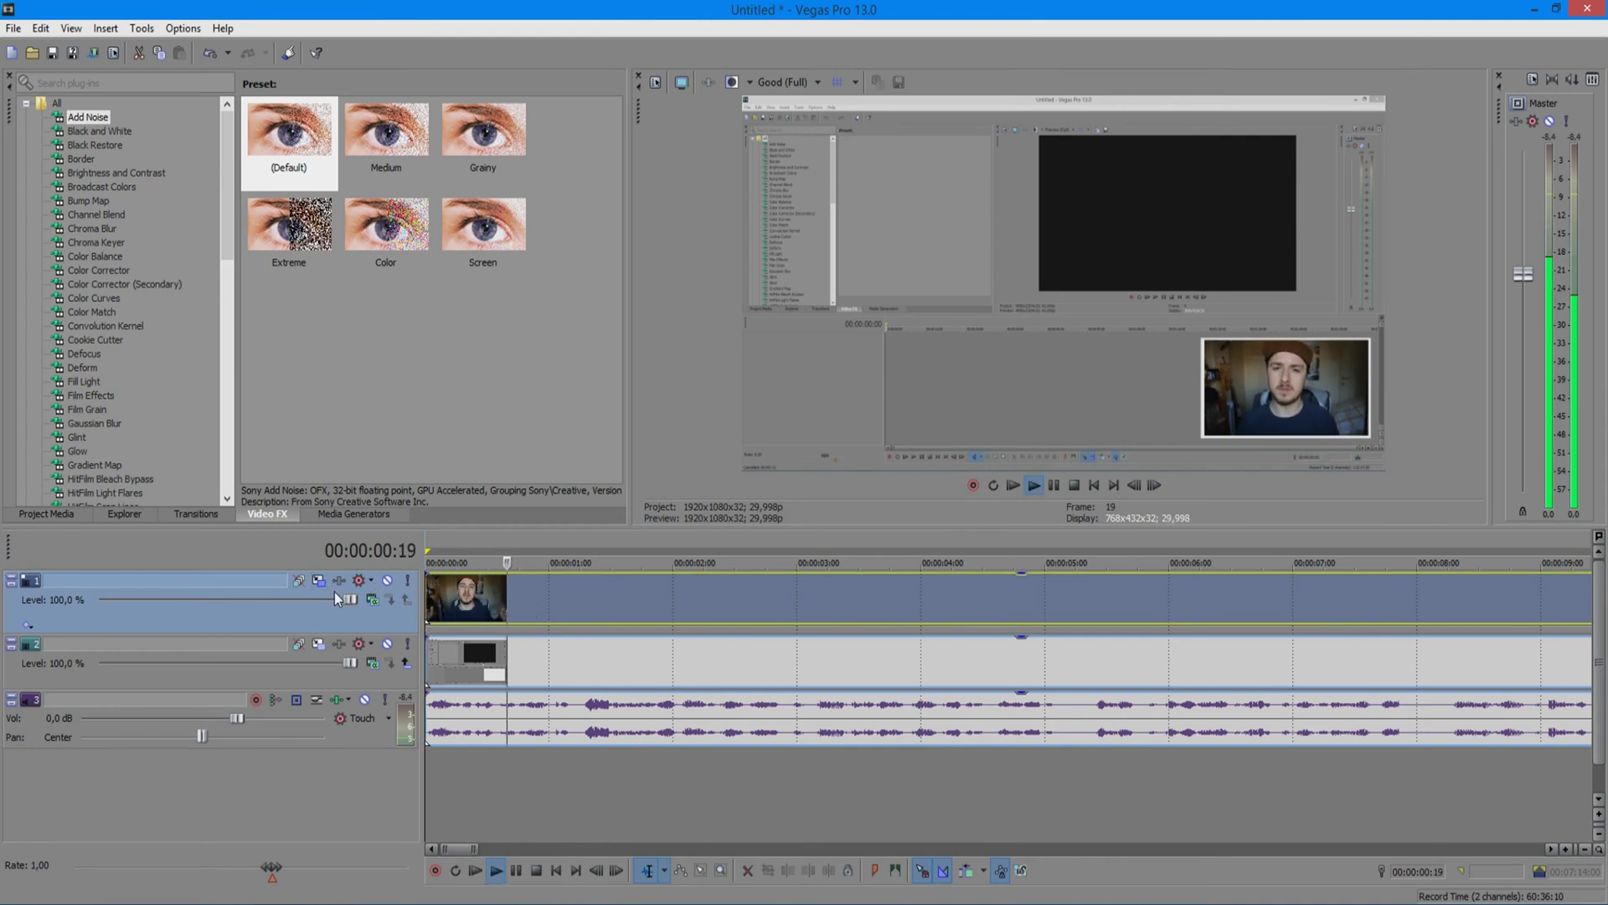
pyautogui.scroll(-3, 766, 591)
pyautogui.scroll(1, 808, 611)
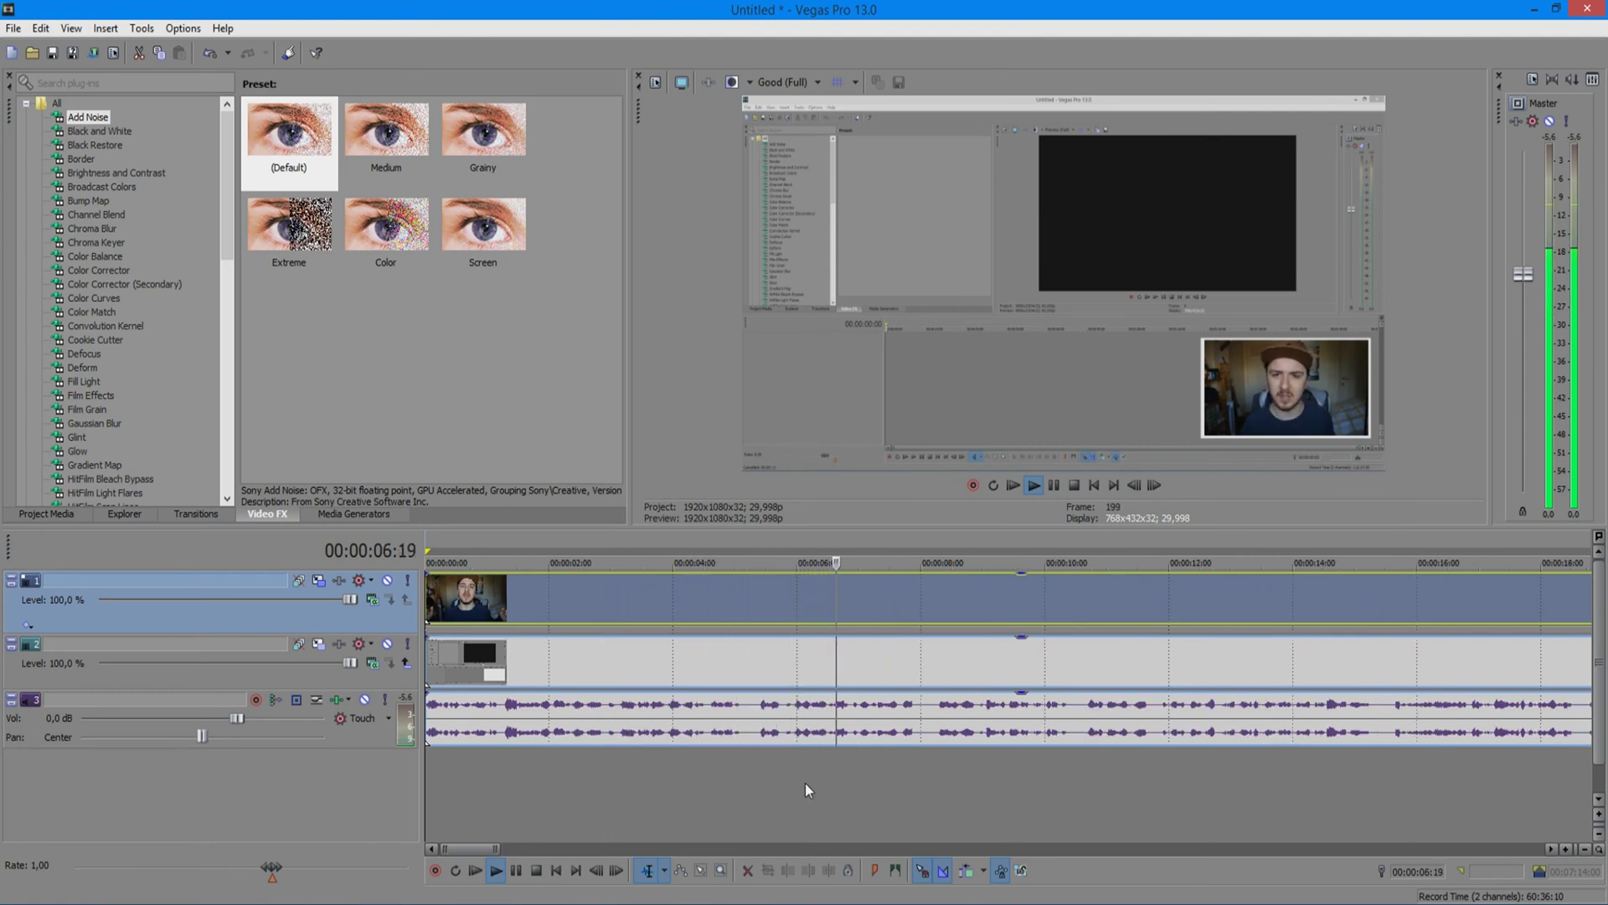
pyautogui.scroll(1, 901, 733)
pyautogui.scroll(-1, 1005, 669)
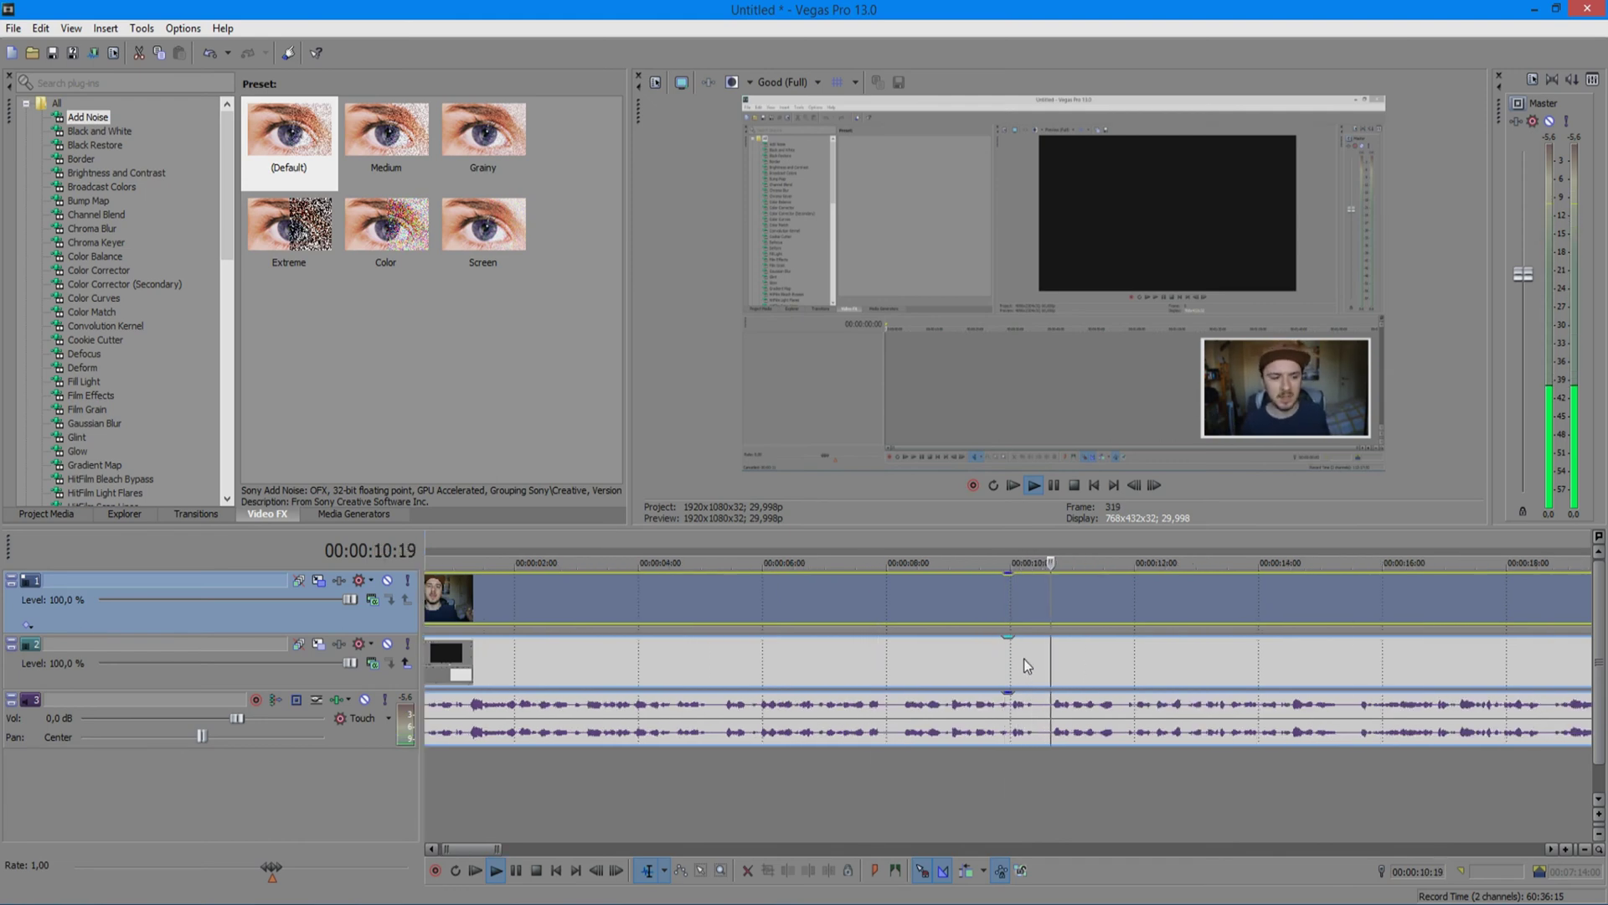
pyautogui.scroll(-1, 1025, 658)
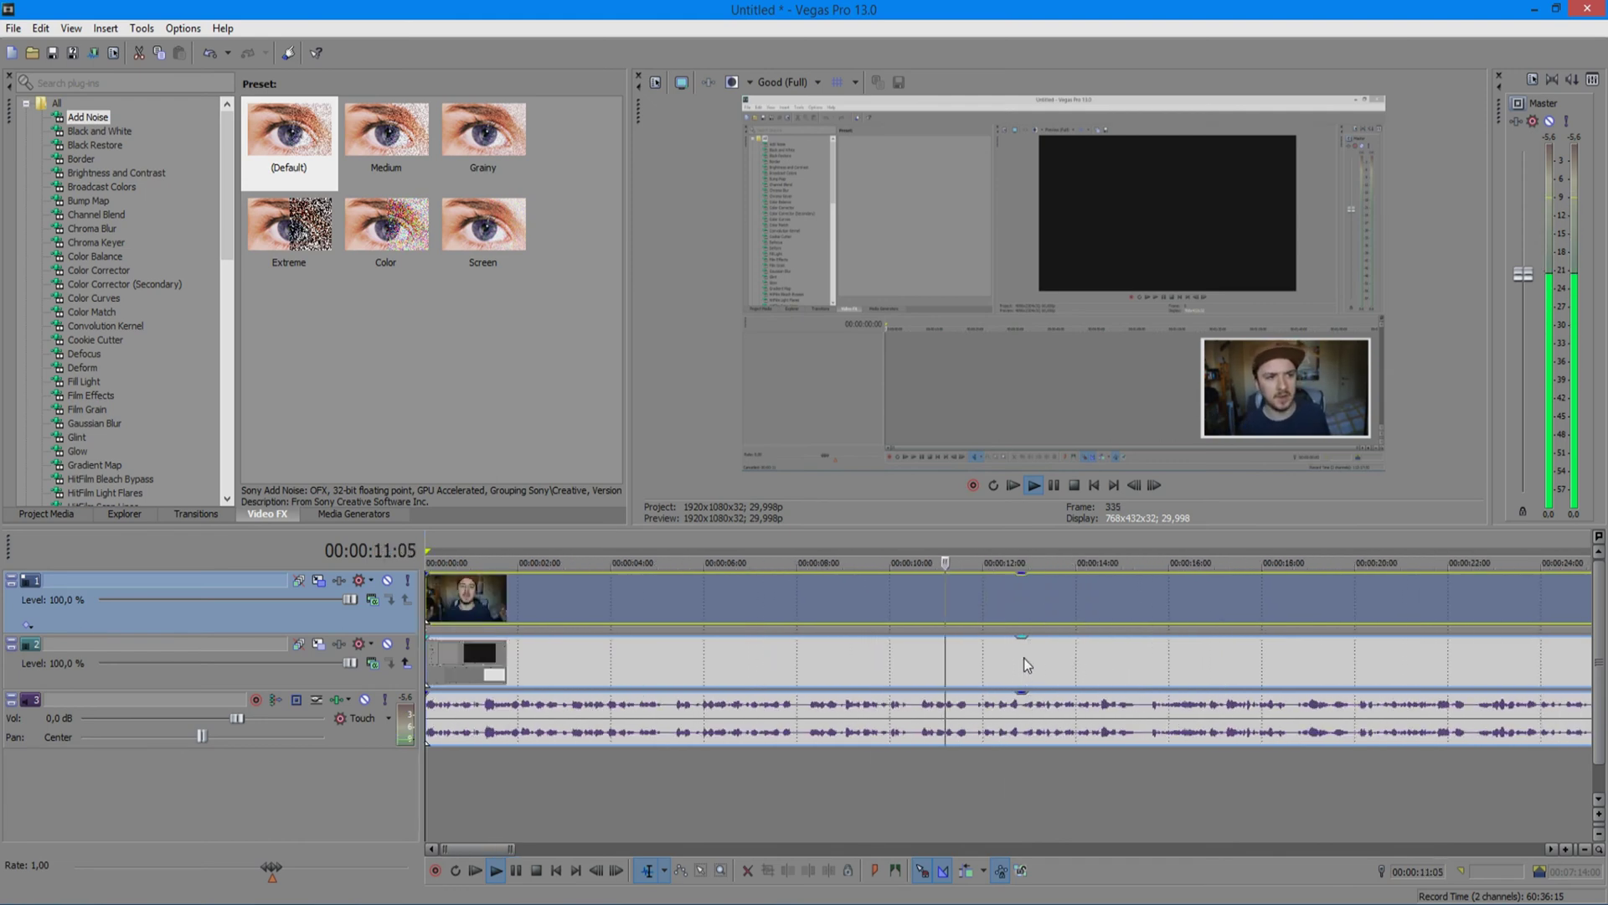
# Select all three clips, check their synchronisation options, and pick the track 3 audio
pyautogui.click(780, 657)
pyautogui.keyDown('ctrl'); pyautogui.click(787, 610); pyautogui.keyUp('ctrl')
pyautogui.rightClick(733, 677)
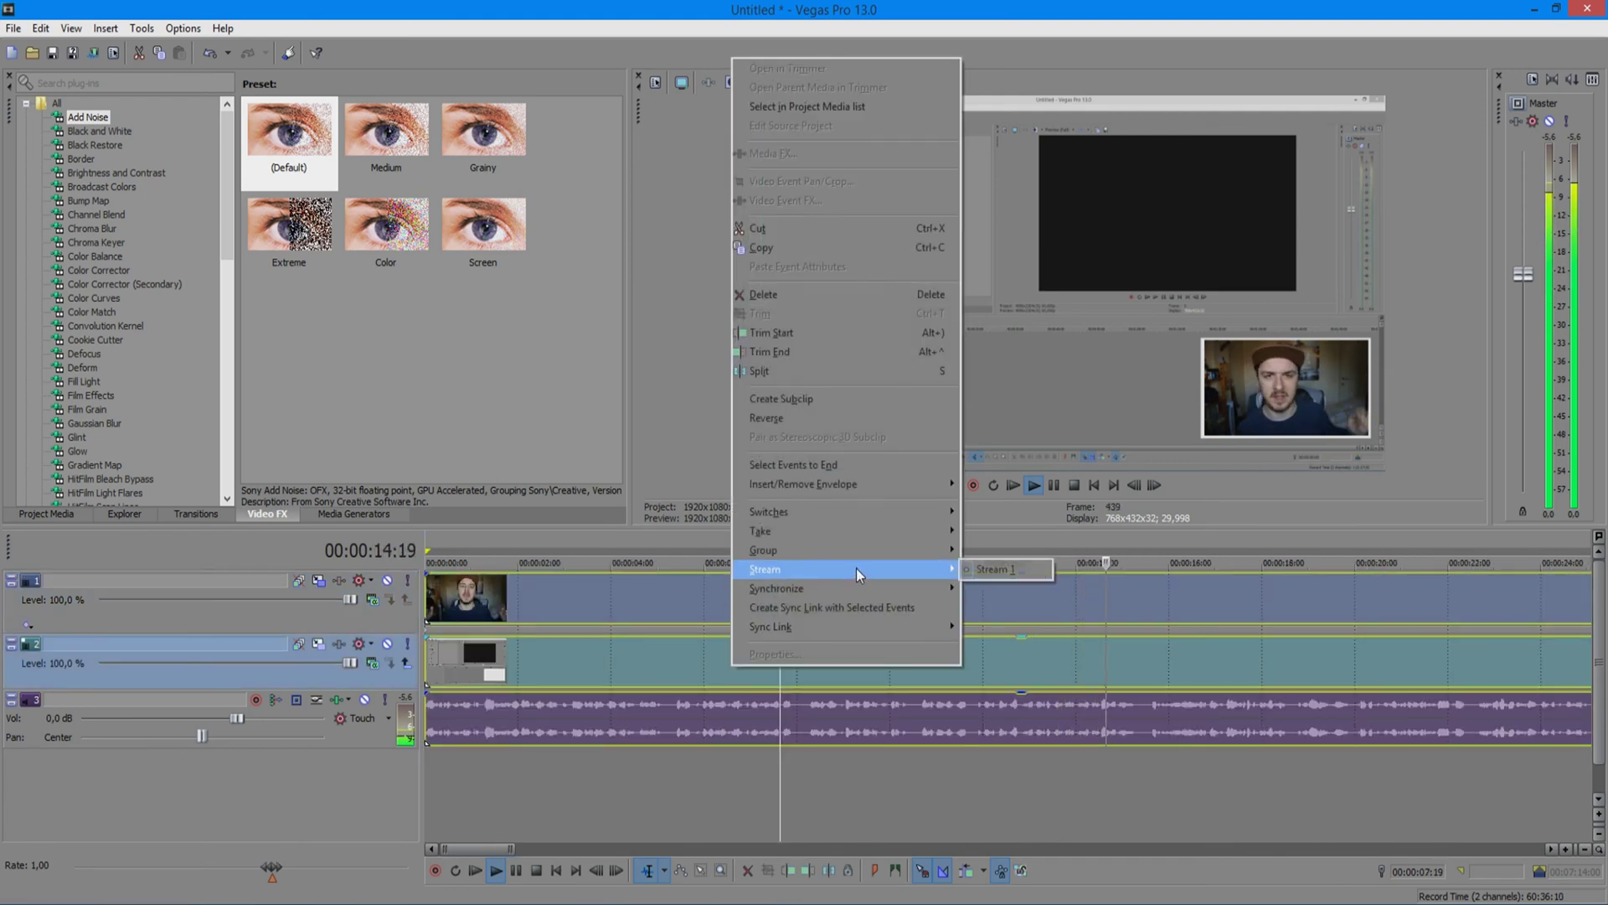
pyautogui.moveTo(777, 588)
pyautogui.click(1052, 551)
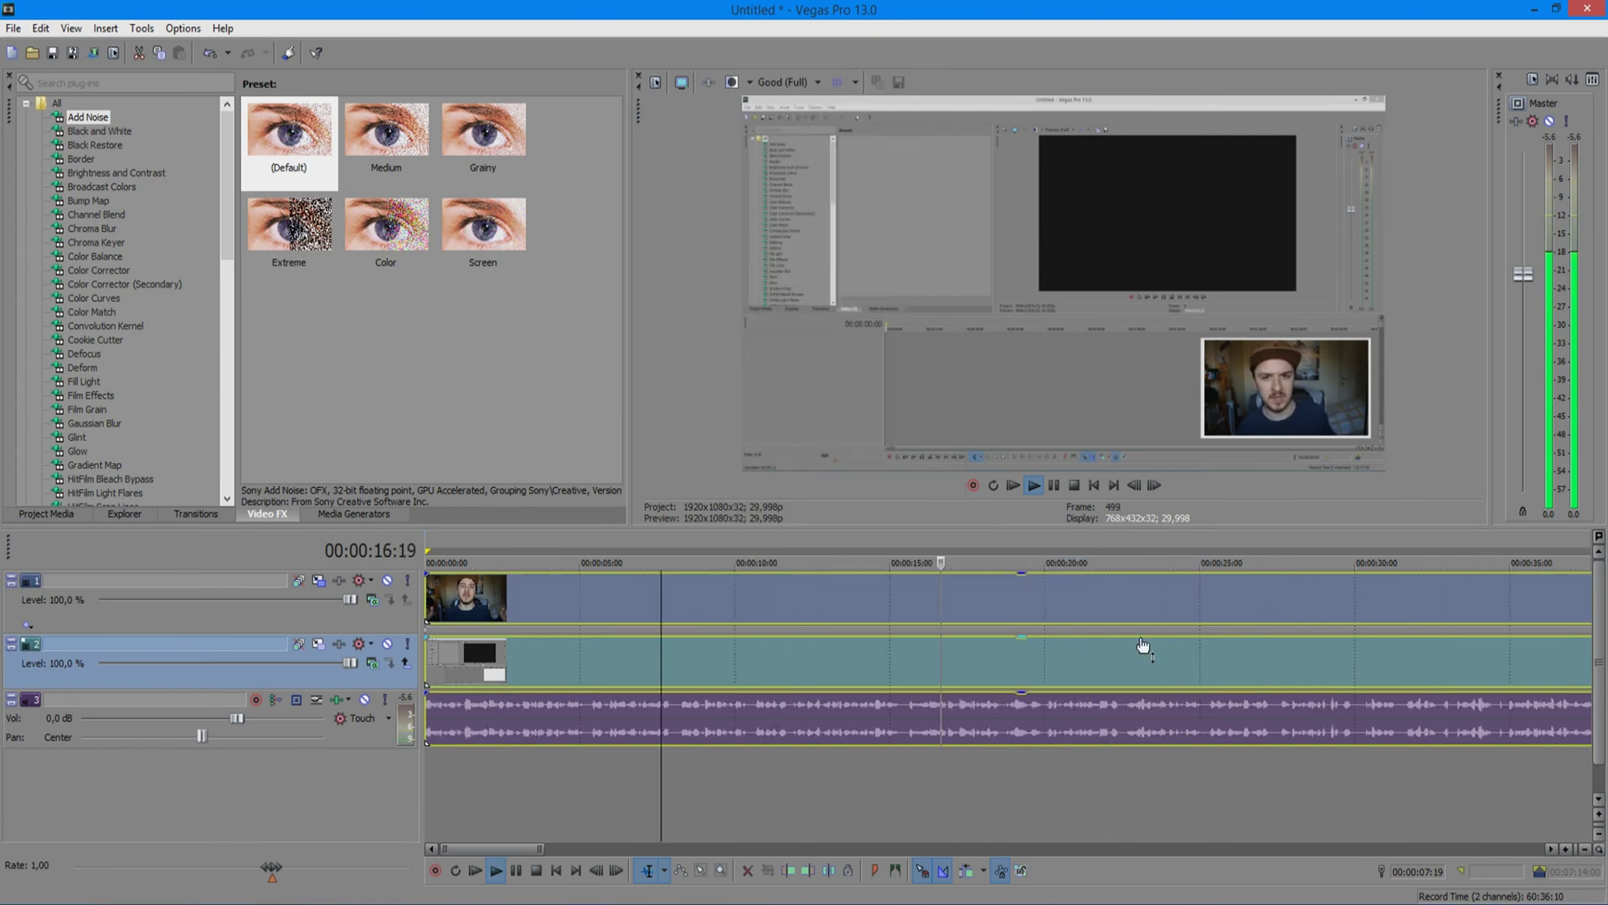
pyautogui.scroll(2, 972, 675)
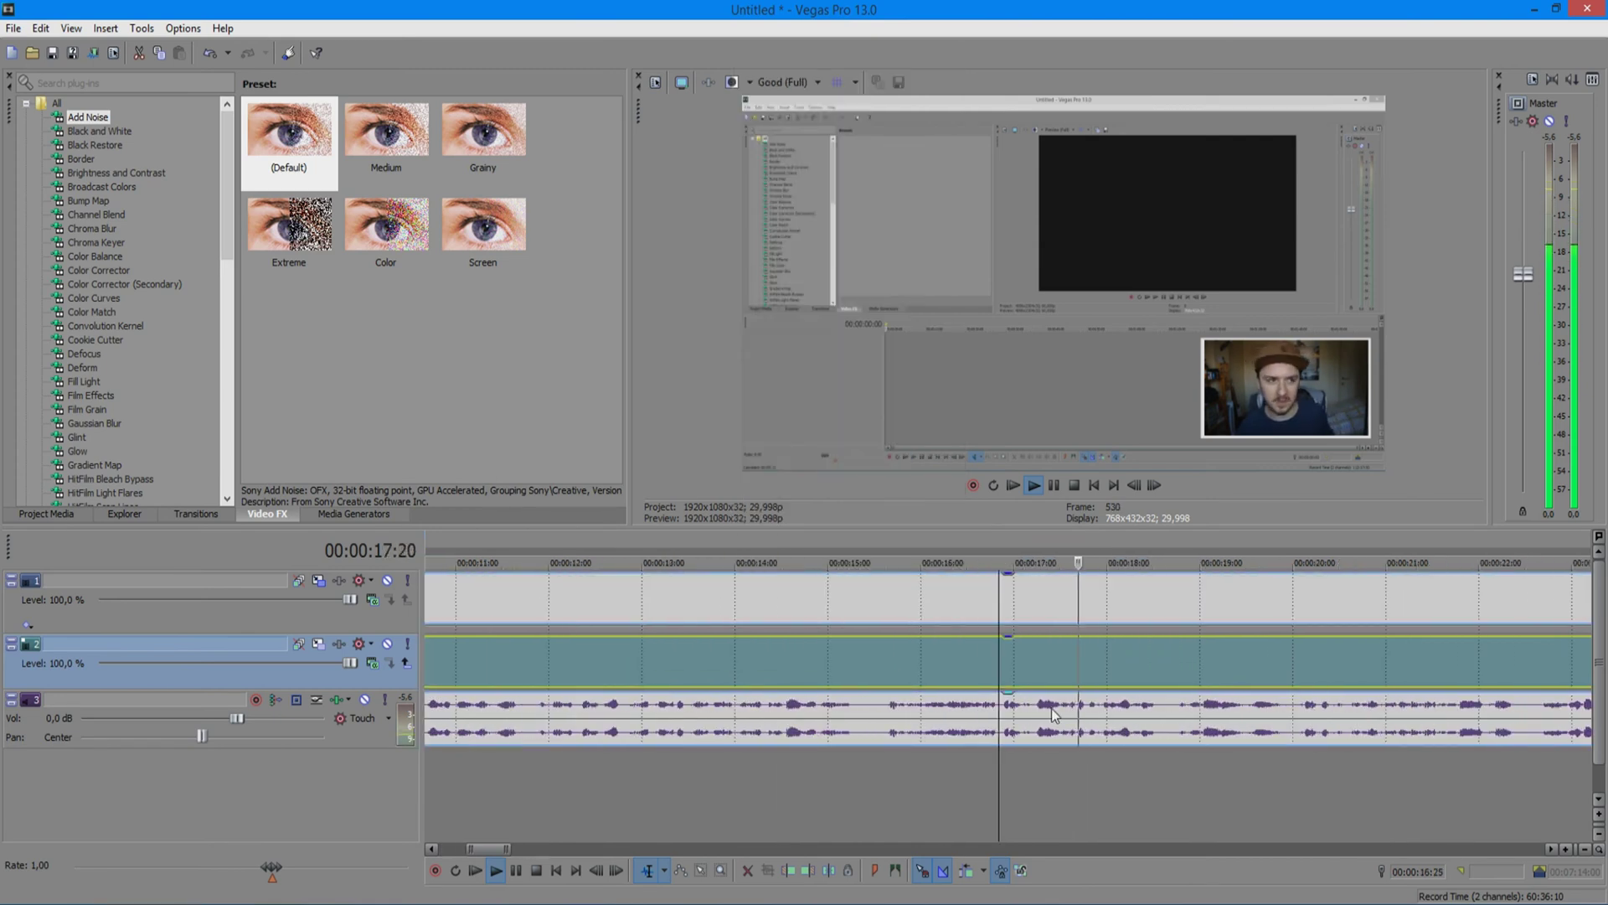
pyautogui.click(1159, 705)
pyautogui.scroll(-2, 1122, 707)
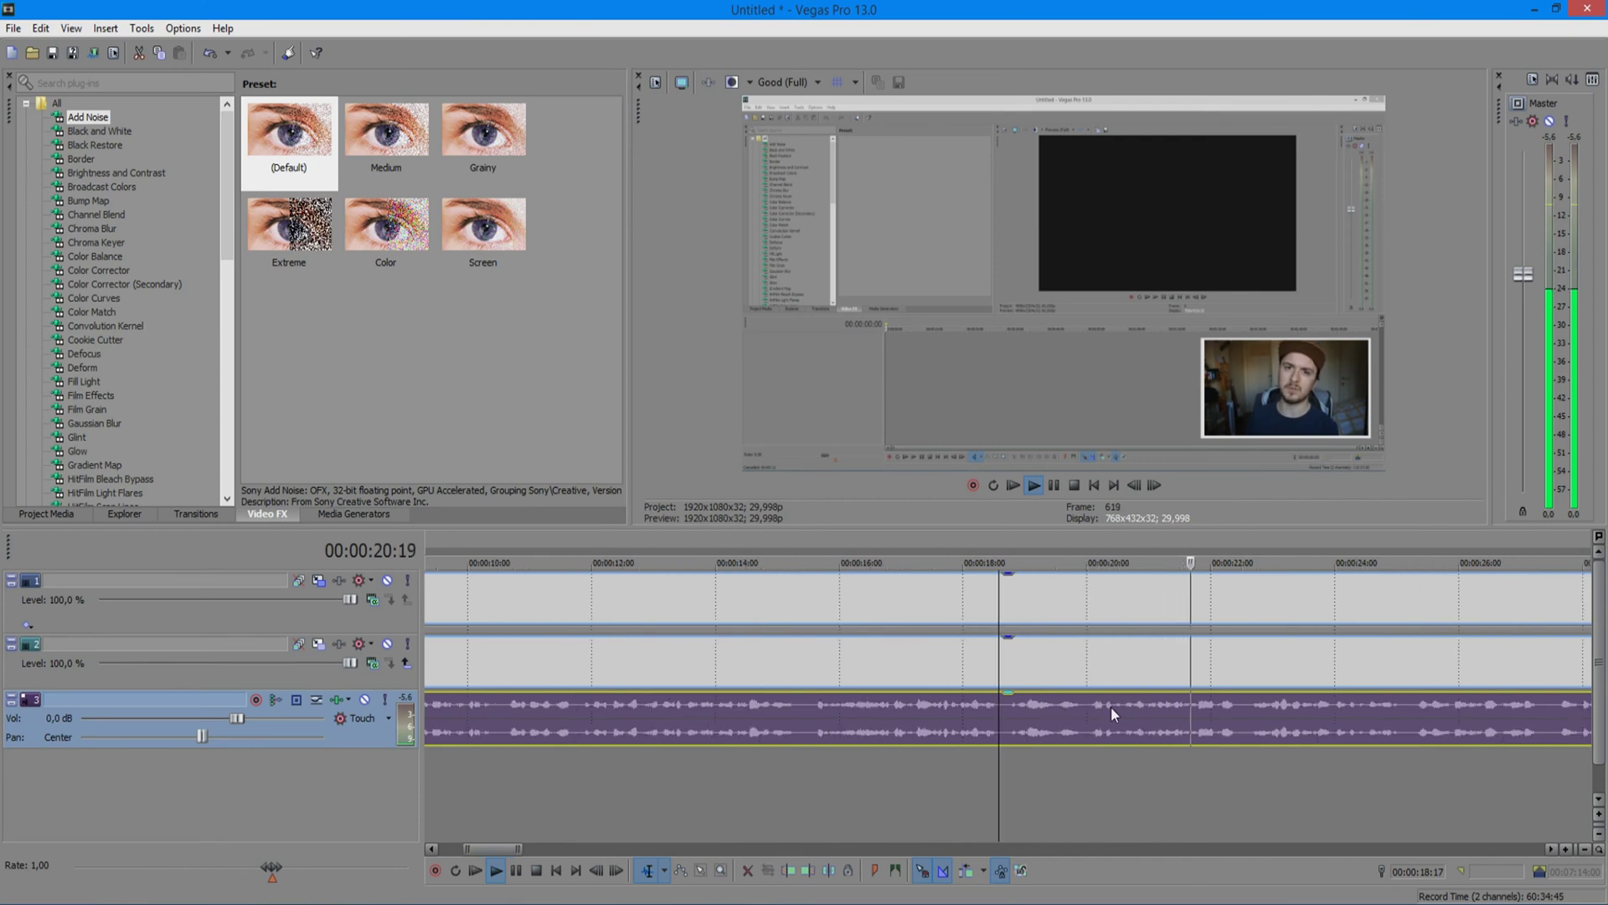
pyautogui.scroll(2, 1144, 705)
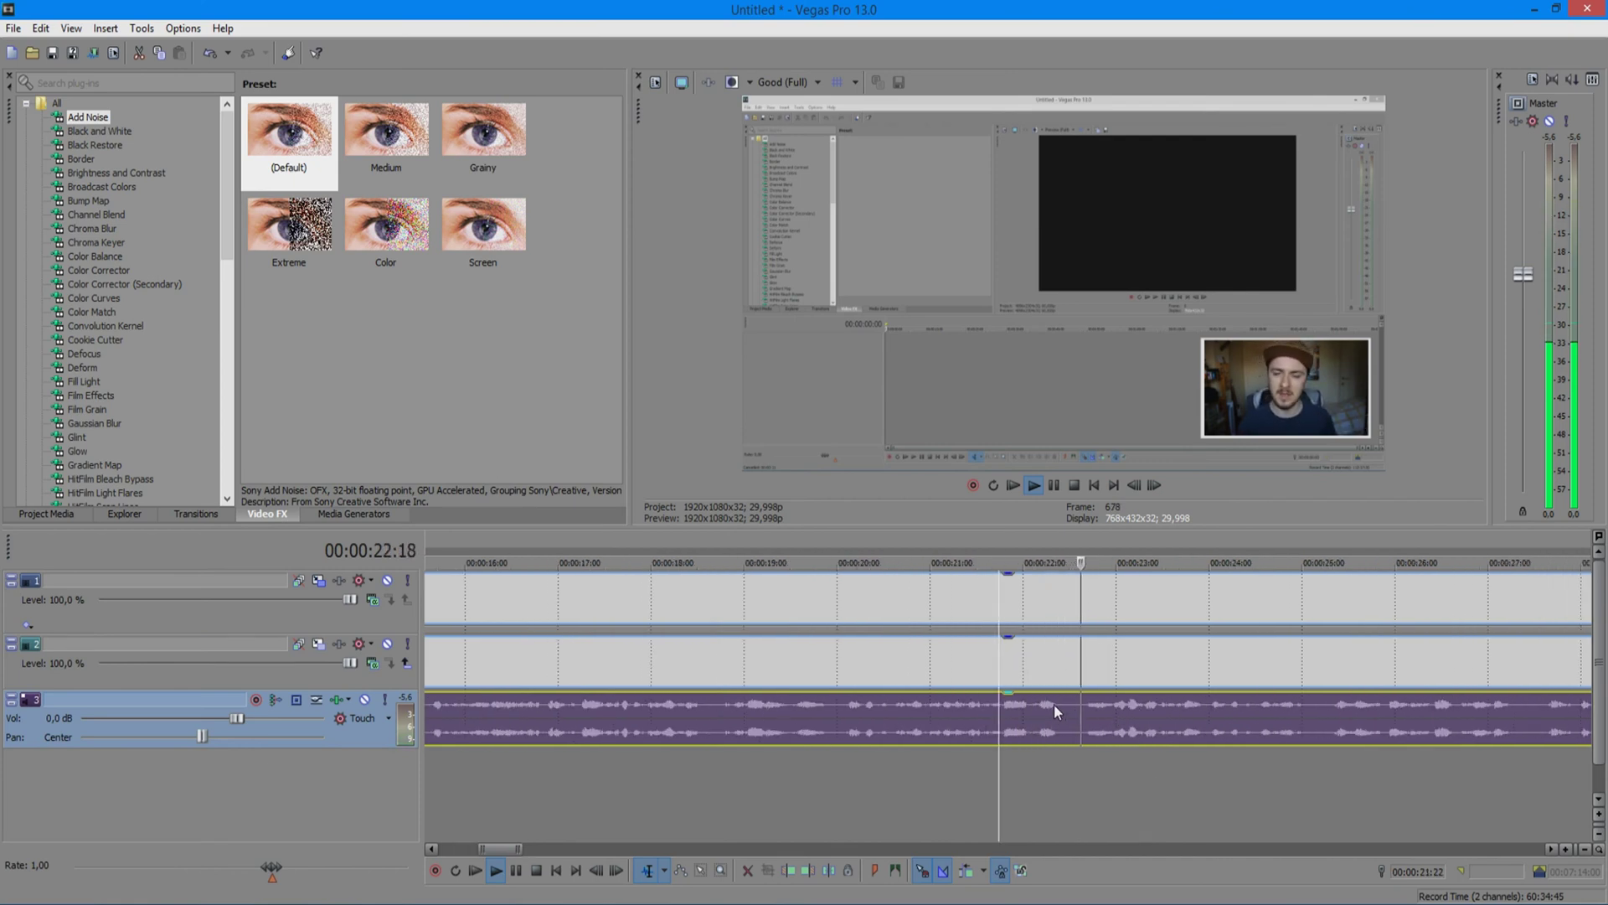
# Split all tracks at the first blooper, shift the later part, and replay the cut
pyautogui.press('s')
pyautogui.moveTo(1083, 698)
pyautogui.mouseDown()
pyautogui.moveTo(1097, 597)
pyautogui.moveTo(1077, 596)
pyautogui.mouseUp()
pyautogui.press('space')
pyautogui.click(1016, 551)
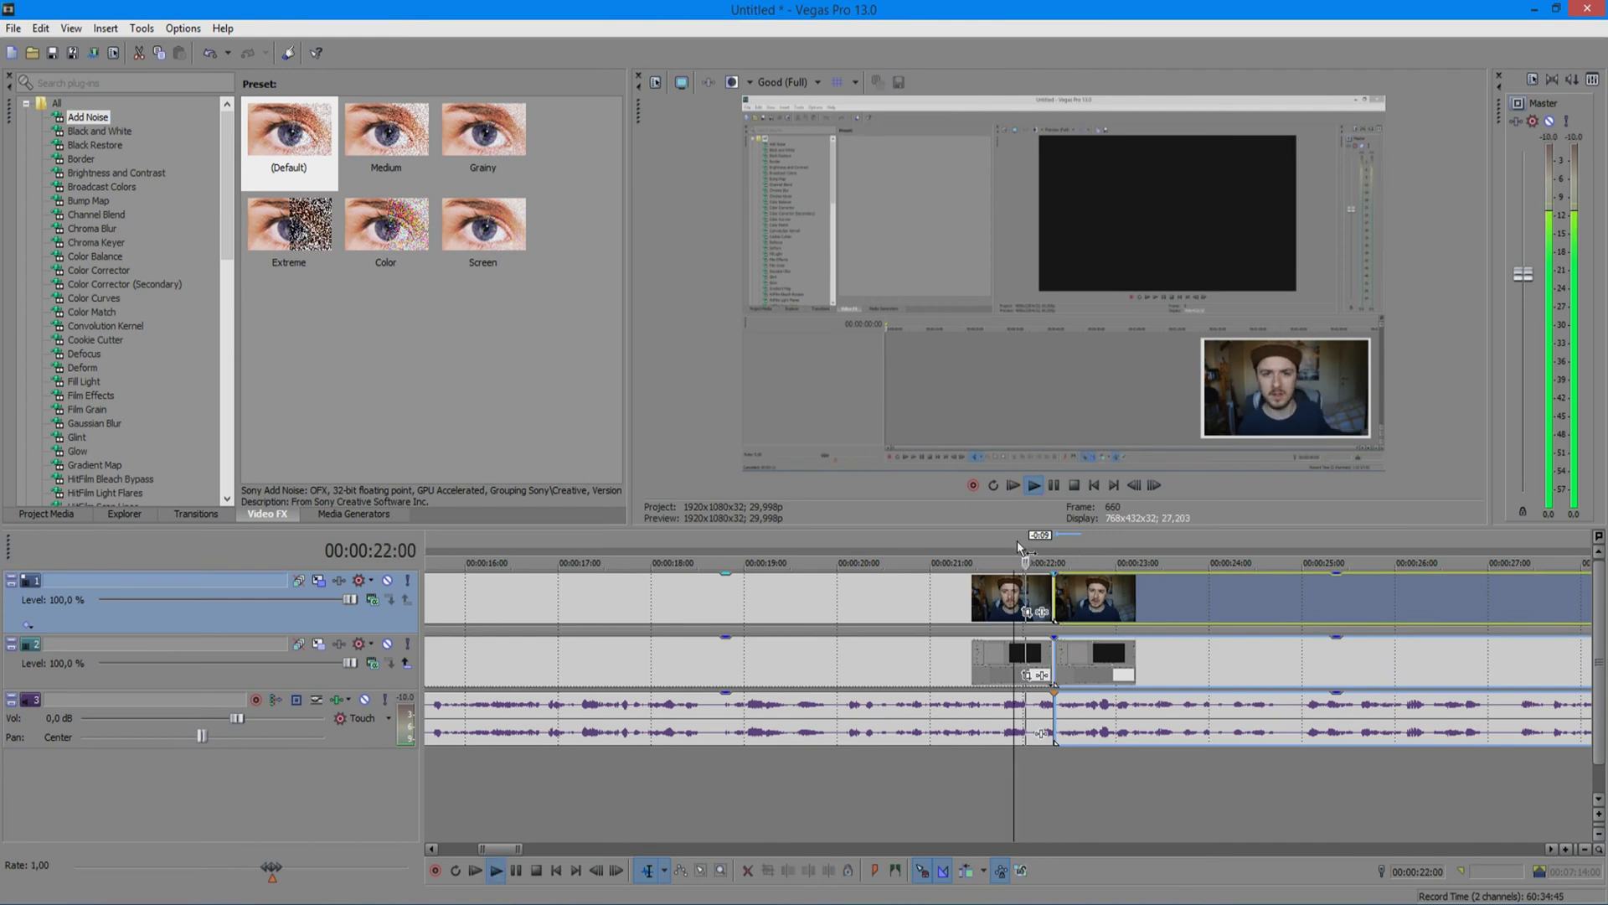
pyautogui.scroll(-2, 1079, 578)
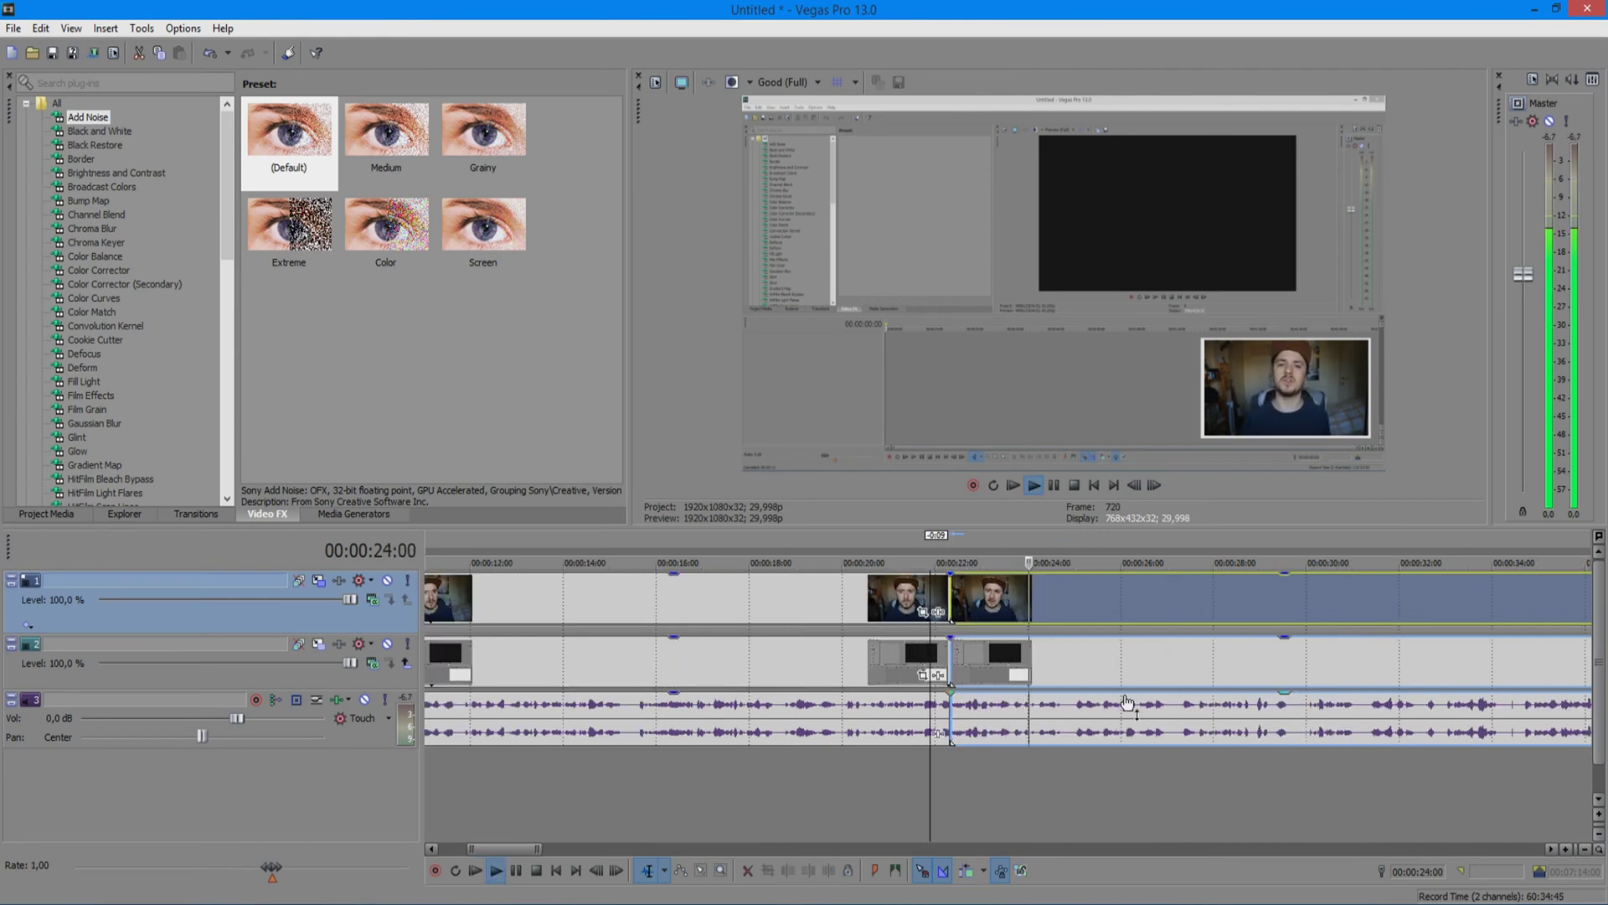
pyautogui.scroll(3, 1128, 702)
# Split the events at about 24:22 and play back to review the cut
pyautogui.click(1073, 710)
pyautogui.press('s')
pyautogui.press('space')
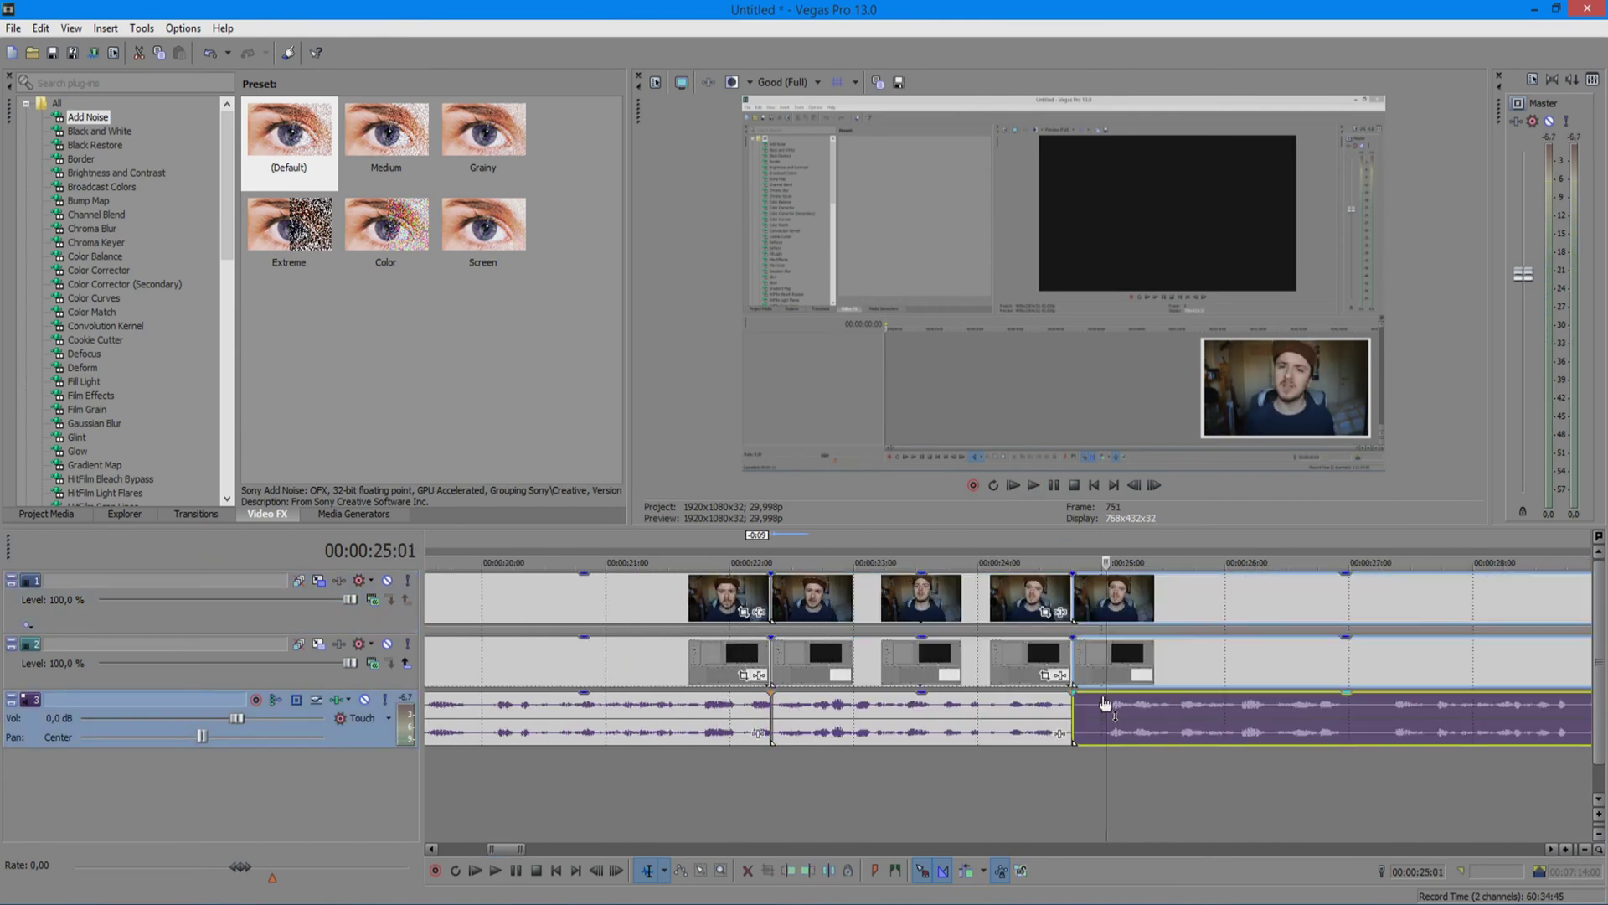
pyautogui.click(1084, 599)
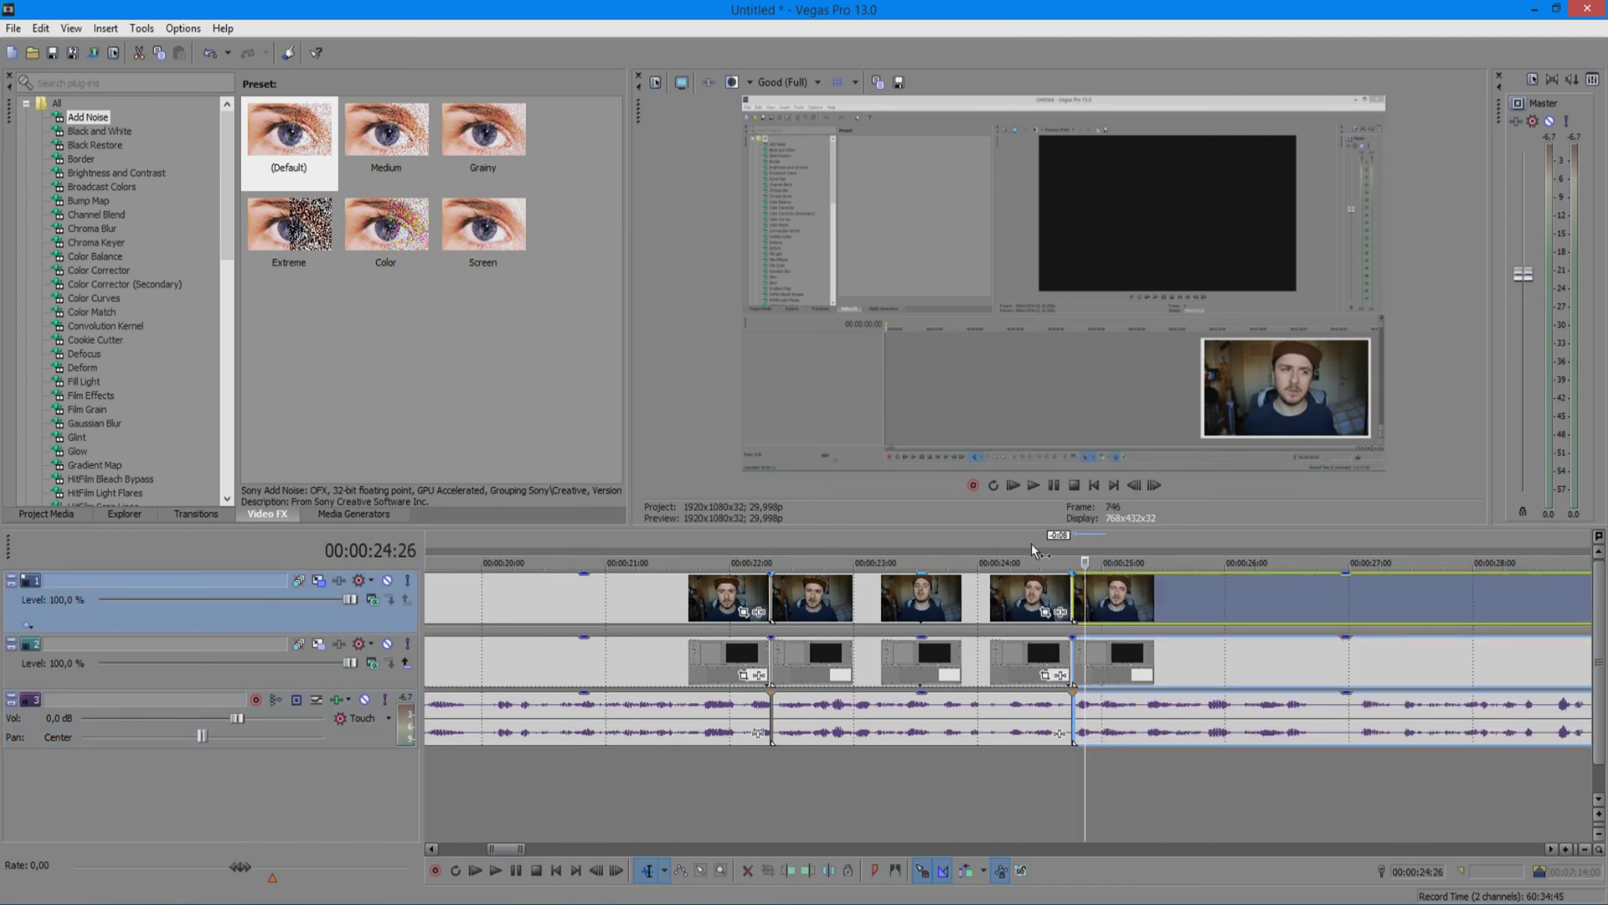
pyautogui.press('space')
# Play on and stop at the next blooper, marking the cut point at 29:11
pyautogui.scroll(-3, 1121, 677)
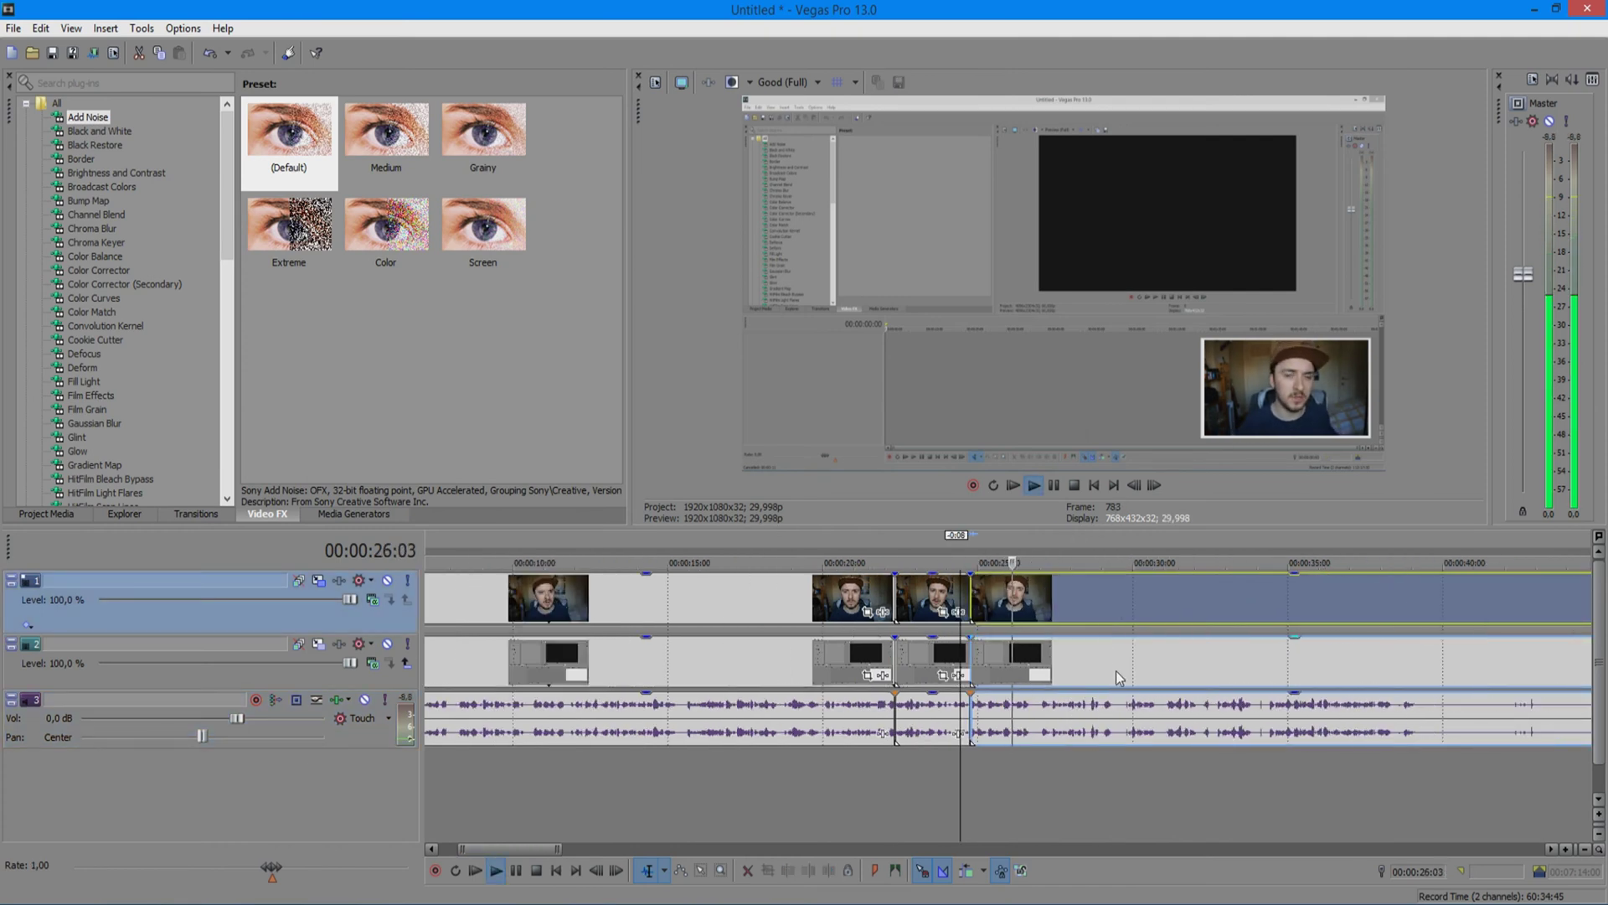
pyautogui.scroll(2, 1117, 670)
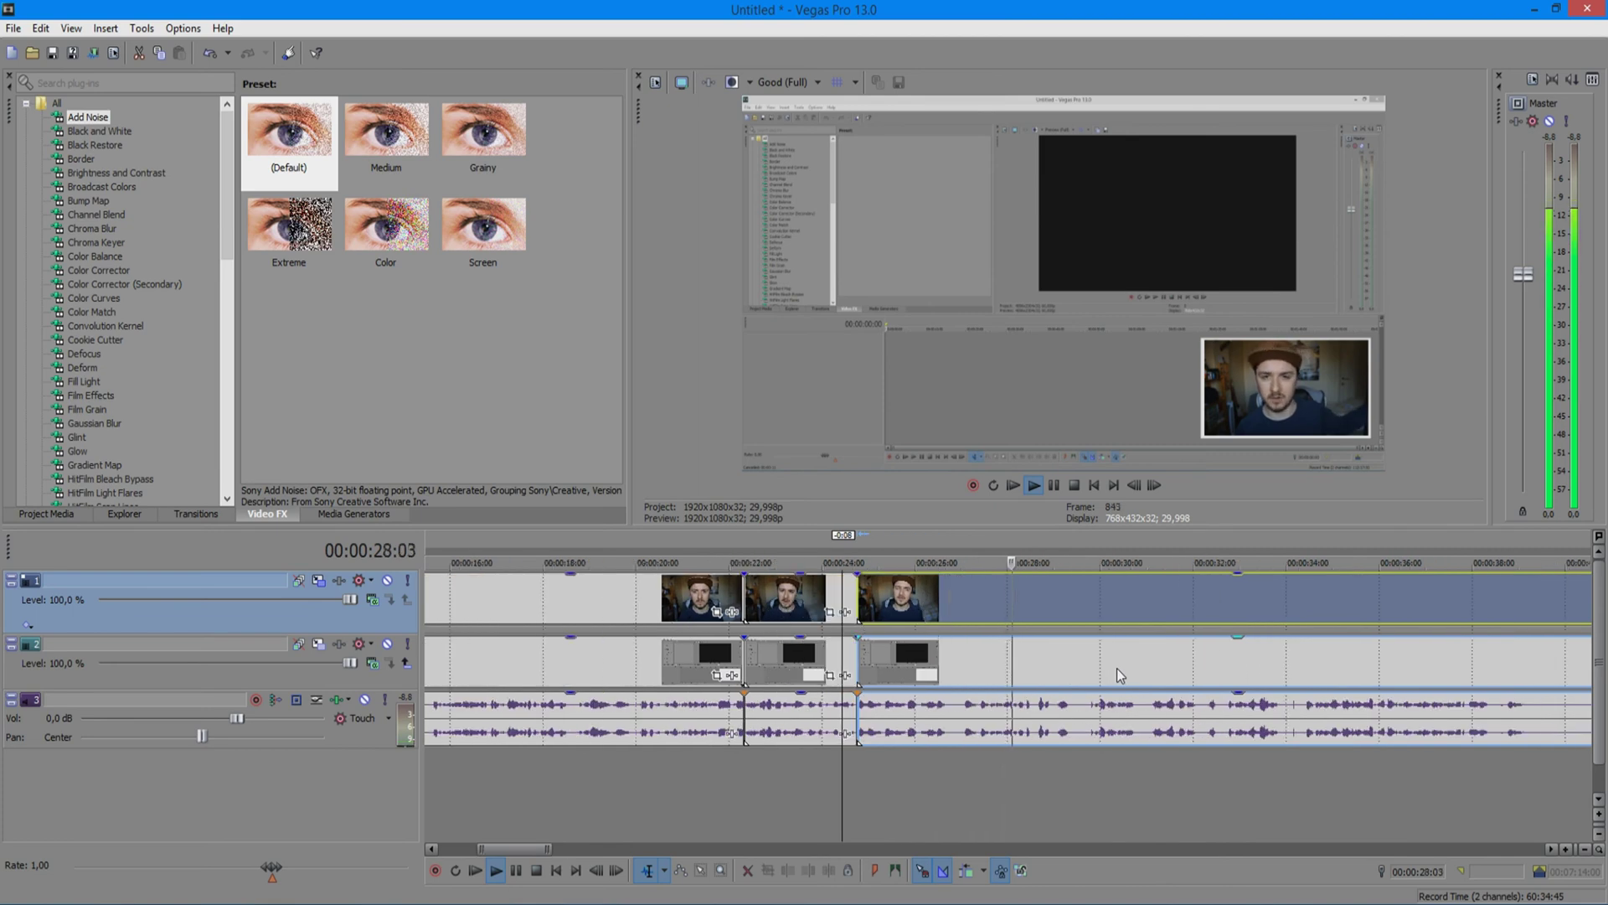
pyautogui.scroll(4, 1103, 728)
pyautogui.click(1072, 708)
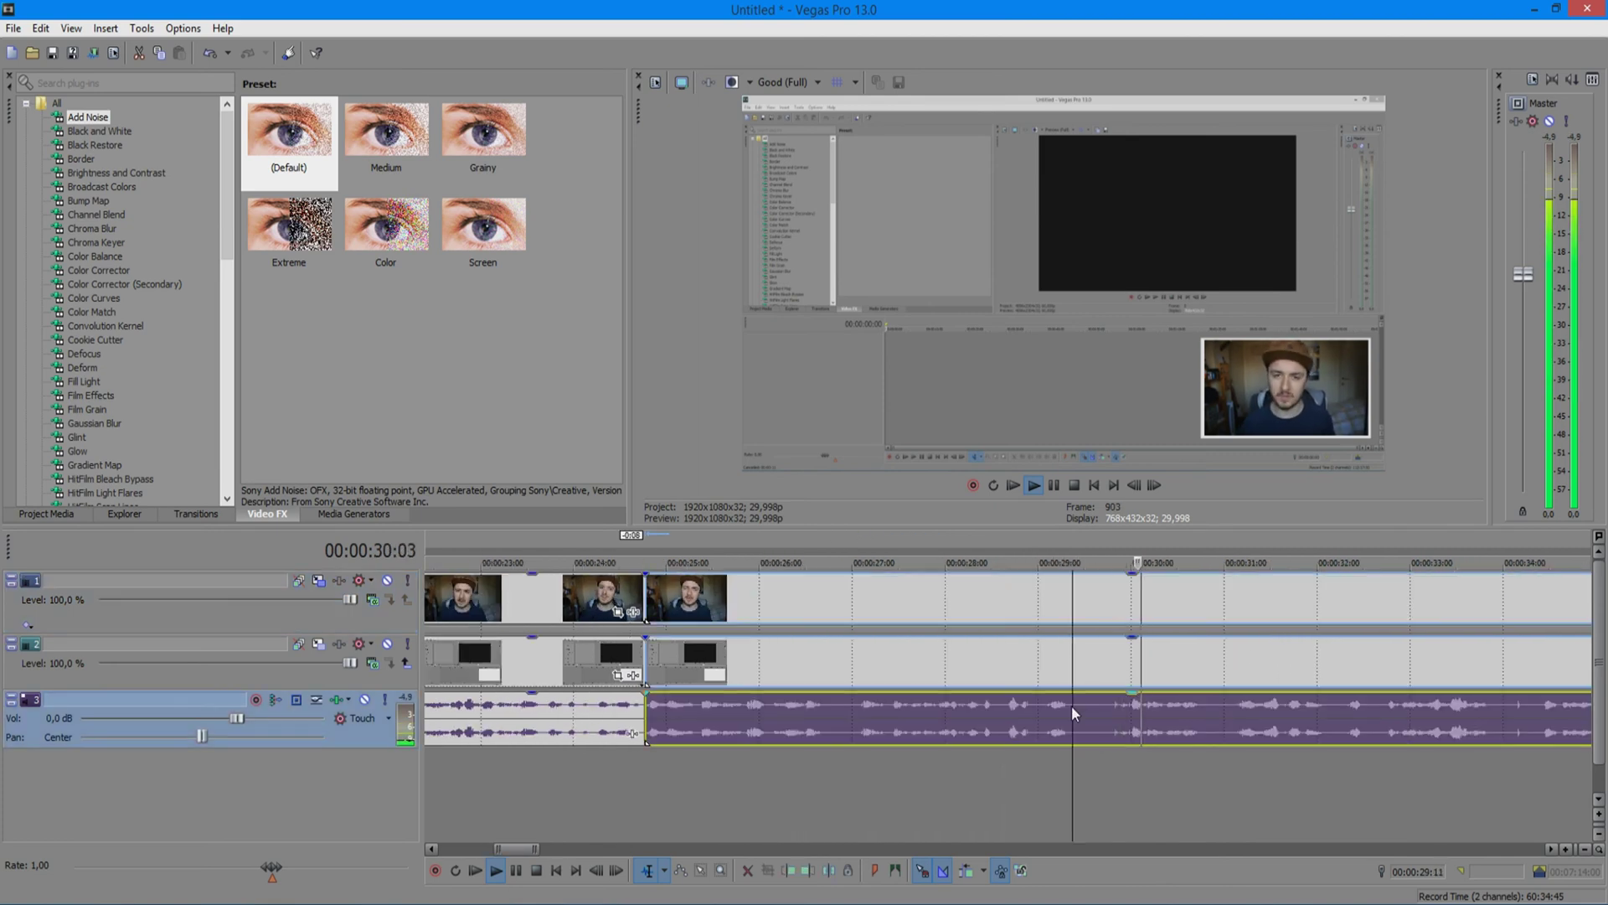
pyautogui.press('space')
# Split all events at 29:11, shift the later part right, and split again near 30:10
pyautogui.press('s')
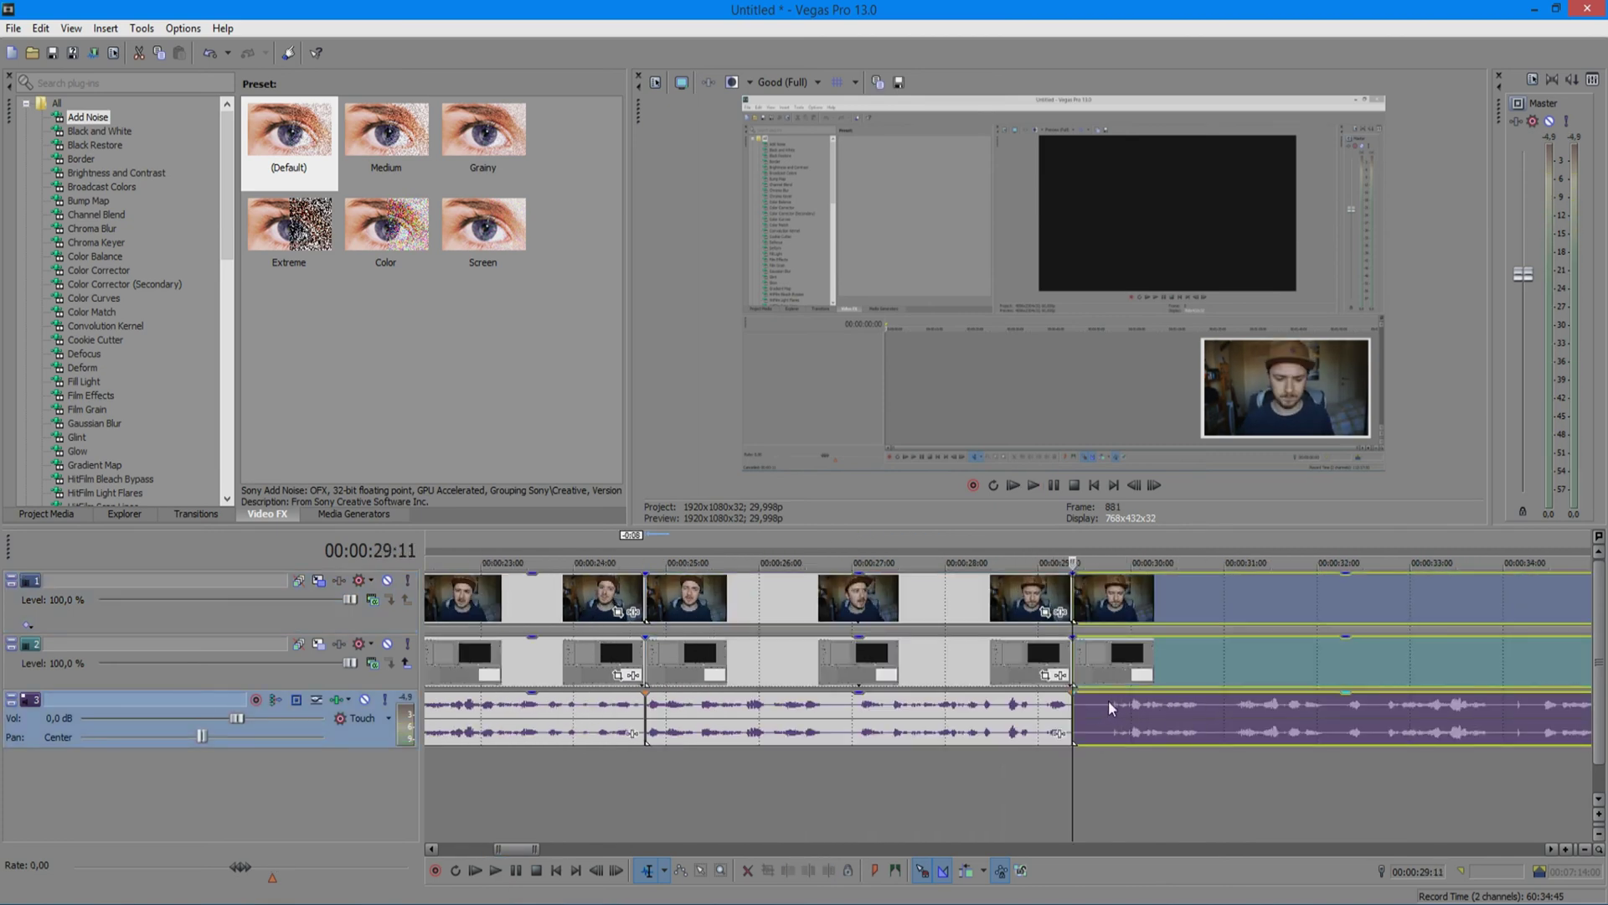
pyautogui.moveTo(1112, 699); pyautogui.dragTo(1112, 600)
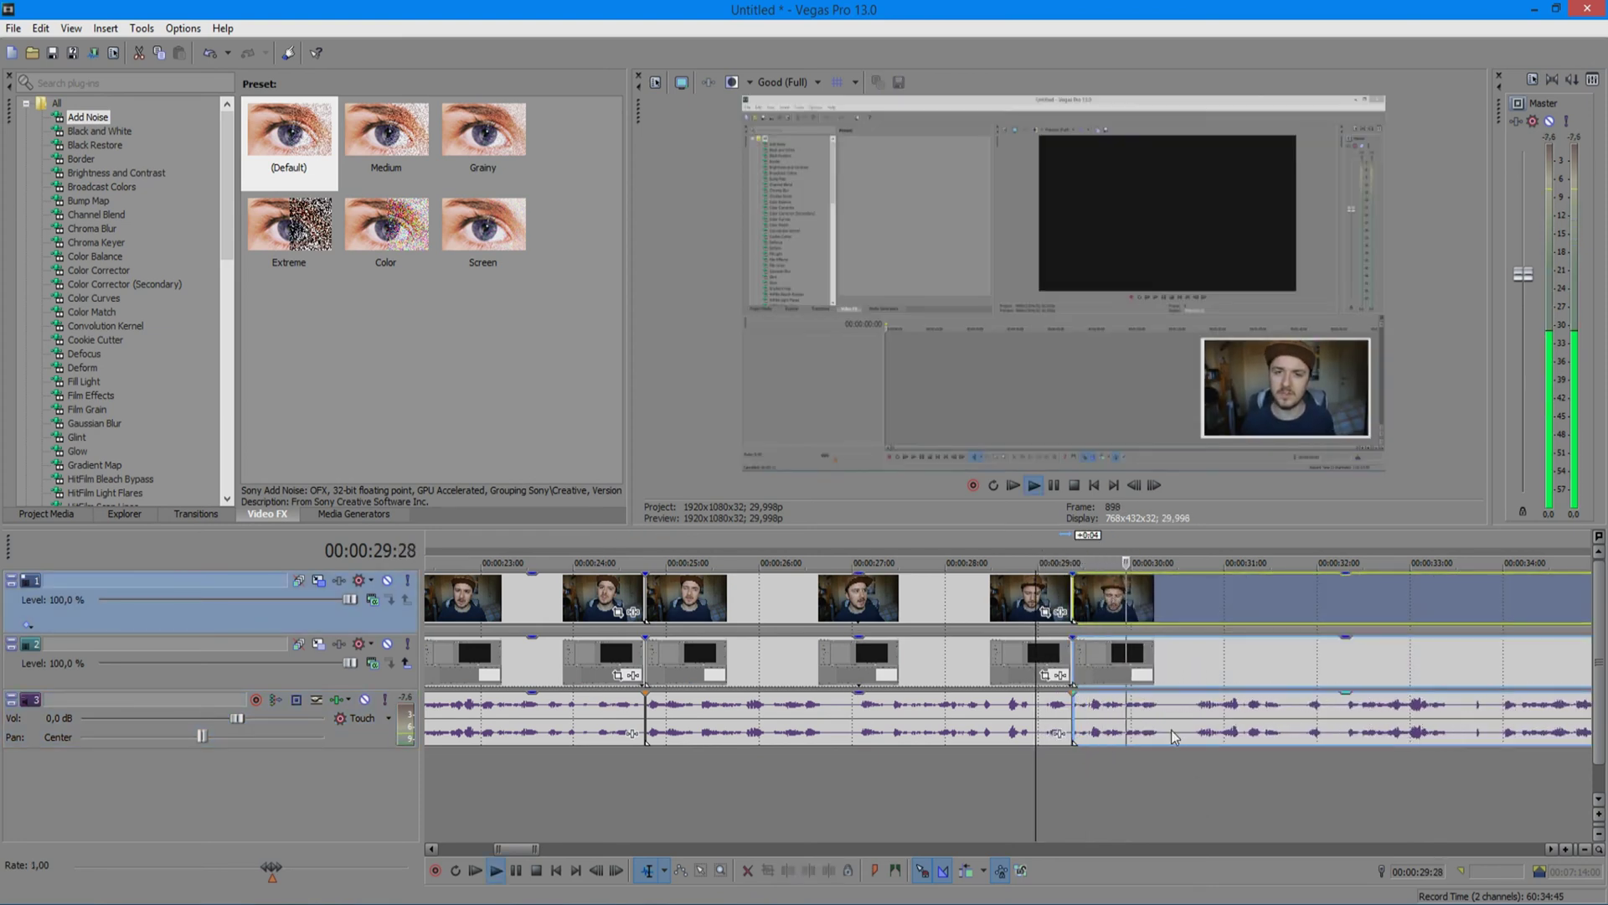
pyautogui.click(1160, 706)
pyautogui.press('s')
pyautogui.click(1192, 705)
pyautogui.click(1181, 593)
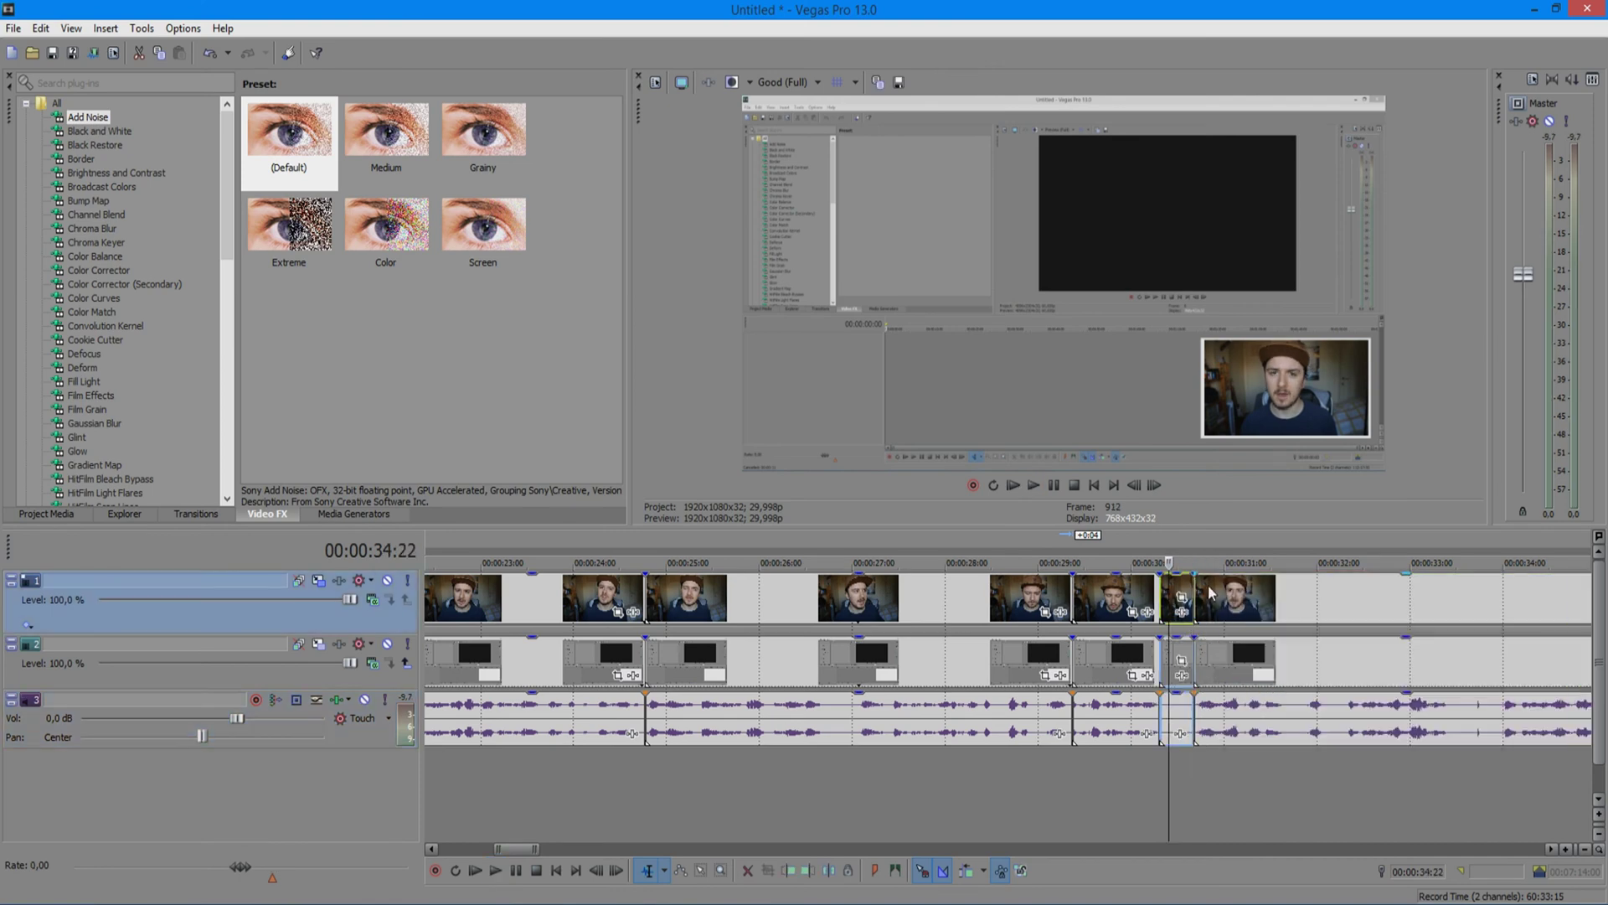
# Push the third event later, play the section back, and split all events at 34:07
pyautogui.click(1135, 555)
pyautogui.scroll(-3, 1005, 555)
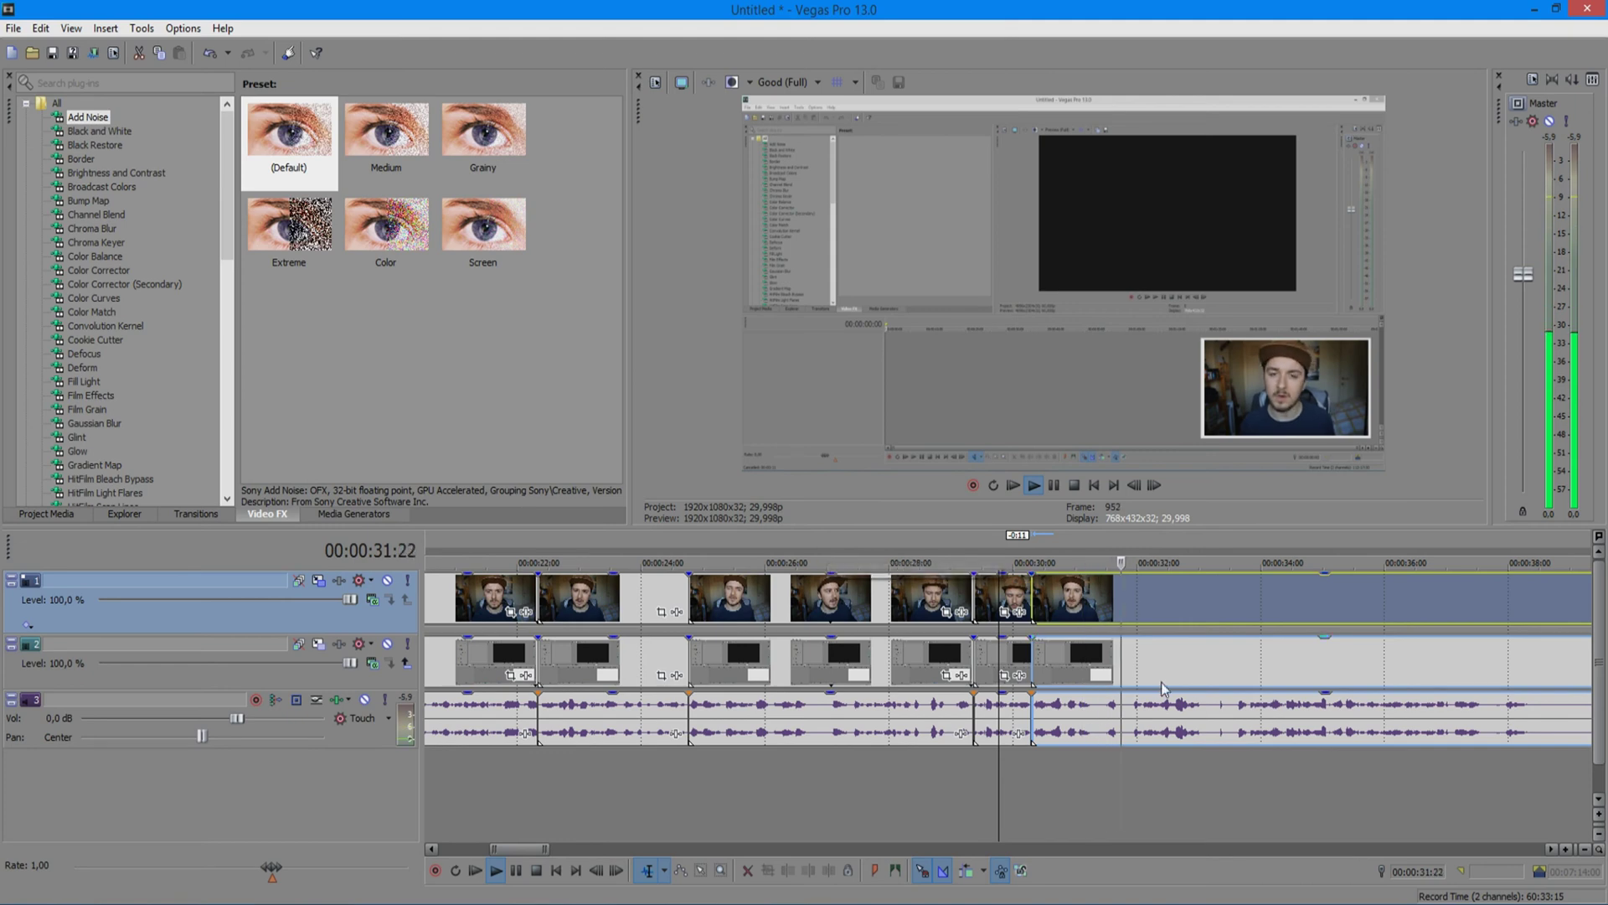
pyautogui.scroll(2, 970, 728)
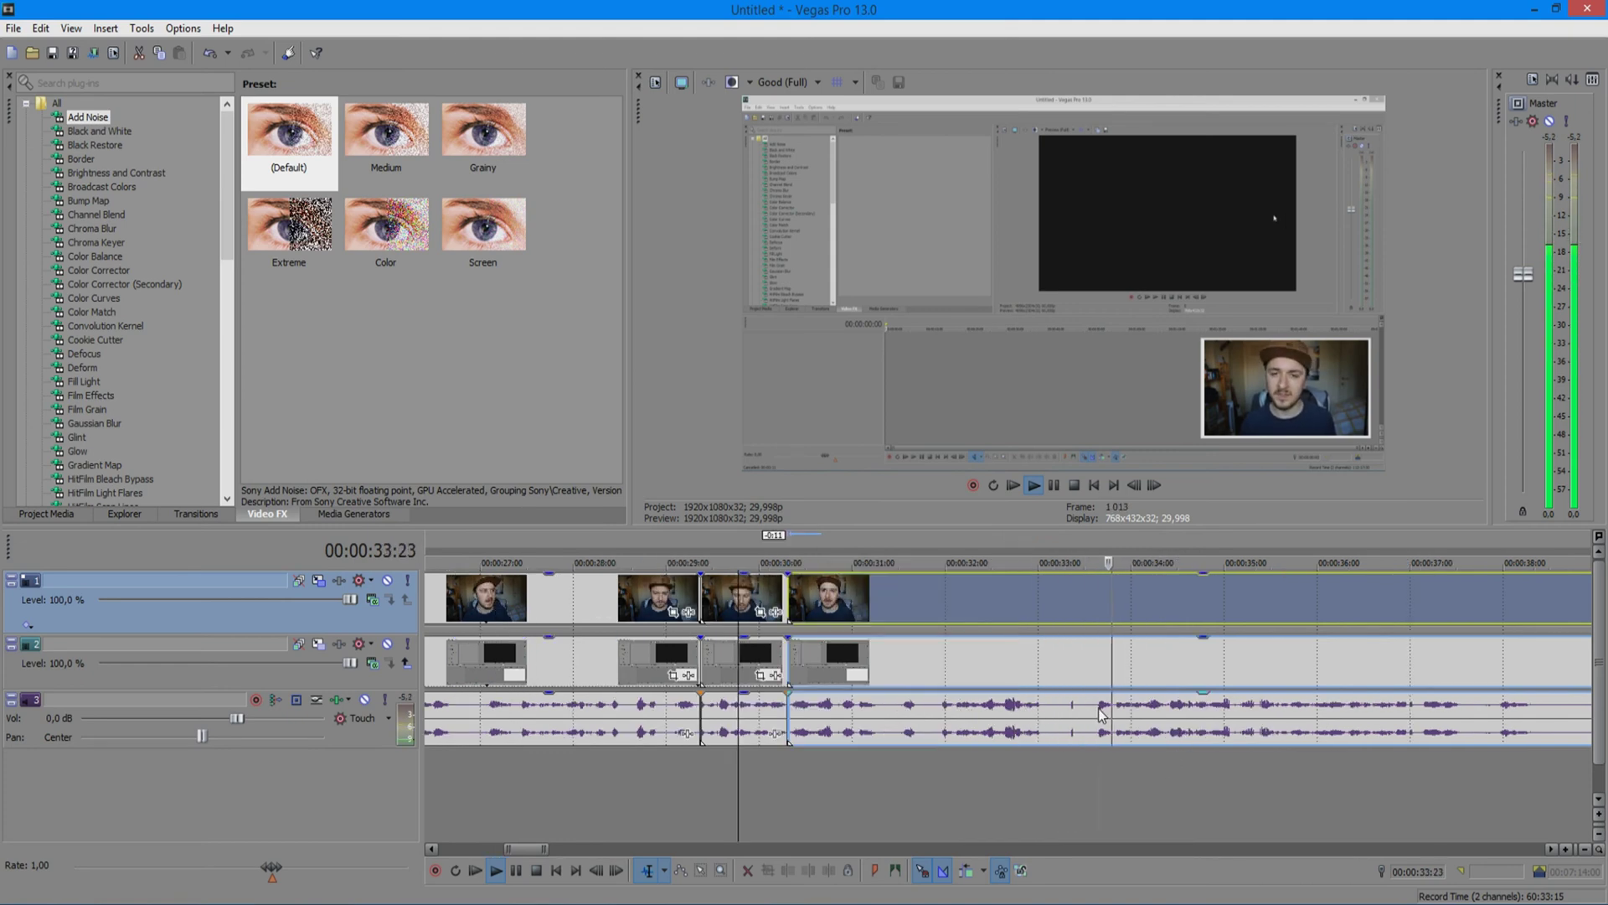
pyautogui.click(1010, 713)
pyautogui.moveTo(827, 605)
pyautogui.mouseDown()
pyautogui.moveTo(871, 605)
pyautogui.moveTo(832, 597)
pyautogui.mouseUp()
pyautogui.press('space')
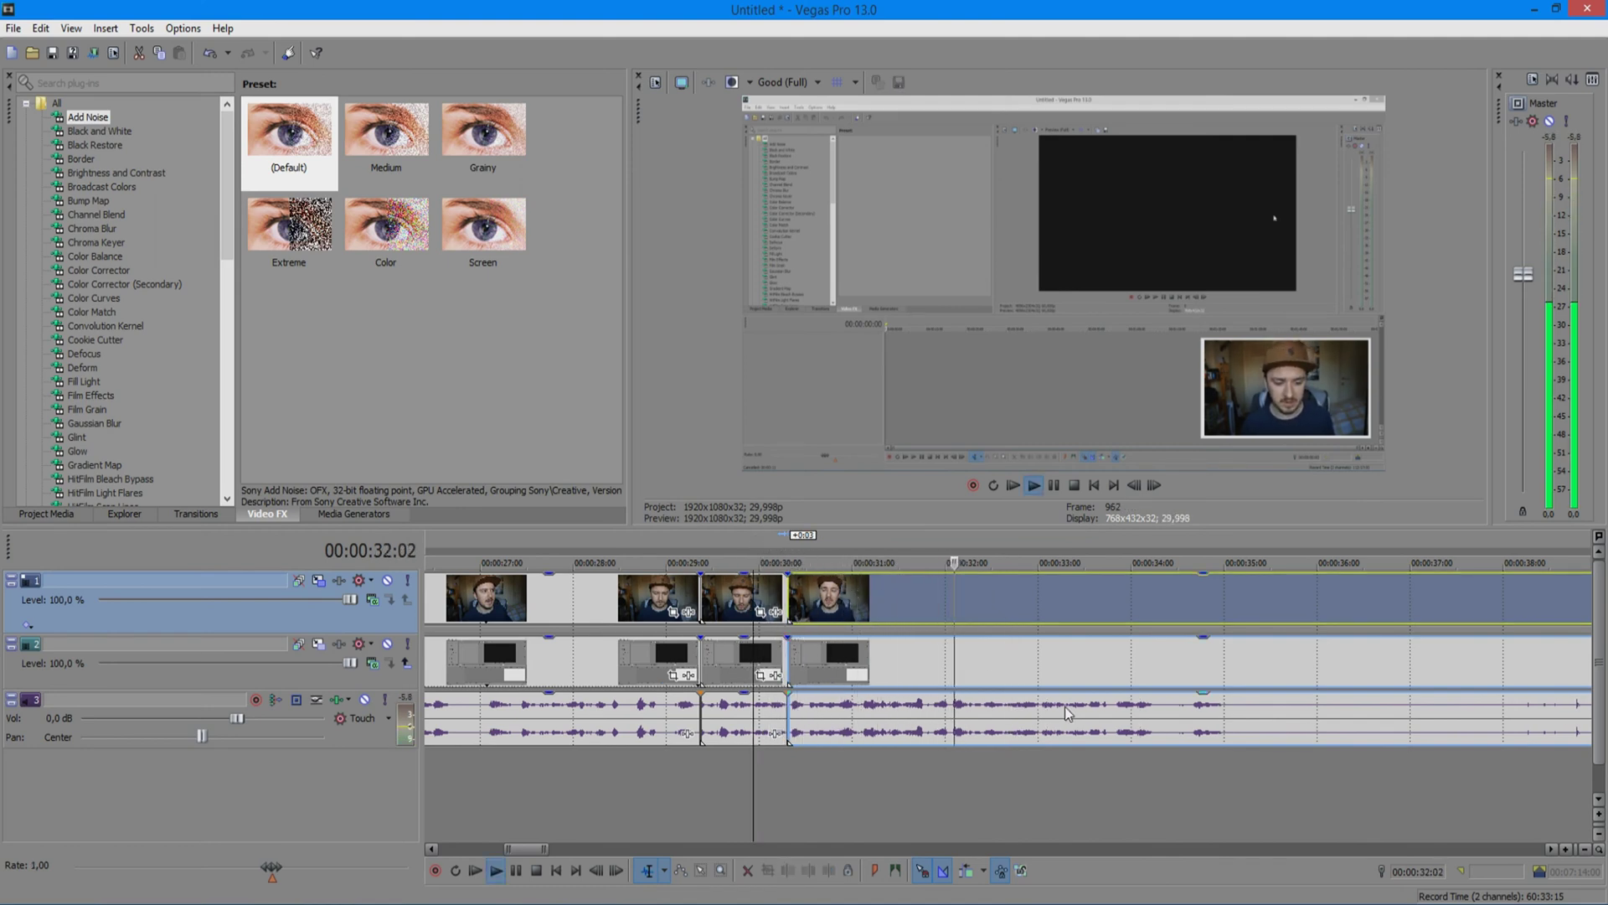
pyautogui.press('s')
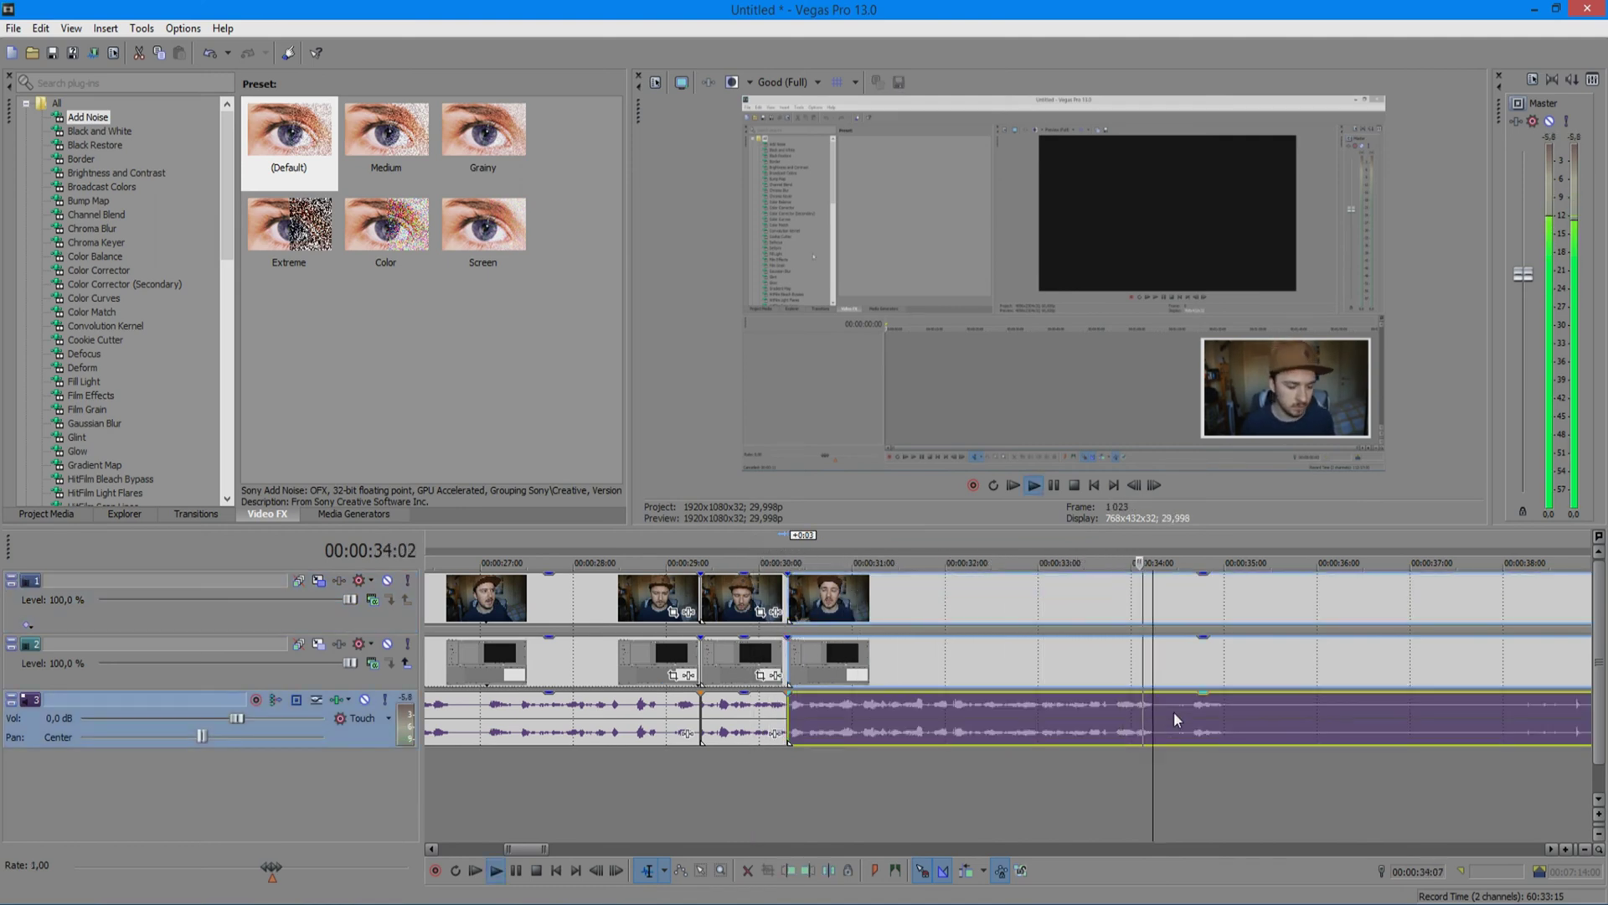
# Jump ahead to about 38 seconds and resume playback
pyautogui.scroll(-3, 1178, 715)
pyautogui.scroll(-2, 1140, 710)
pyautogui.click(1124, 707)
pyautogui.press('space')
# Split all clips at about 38:27 and slide the later clips left to close the gap
pyautogui.scroll(2, 1231, 705)
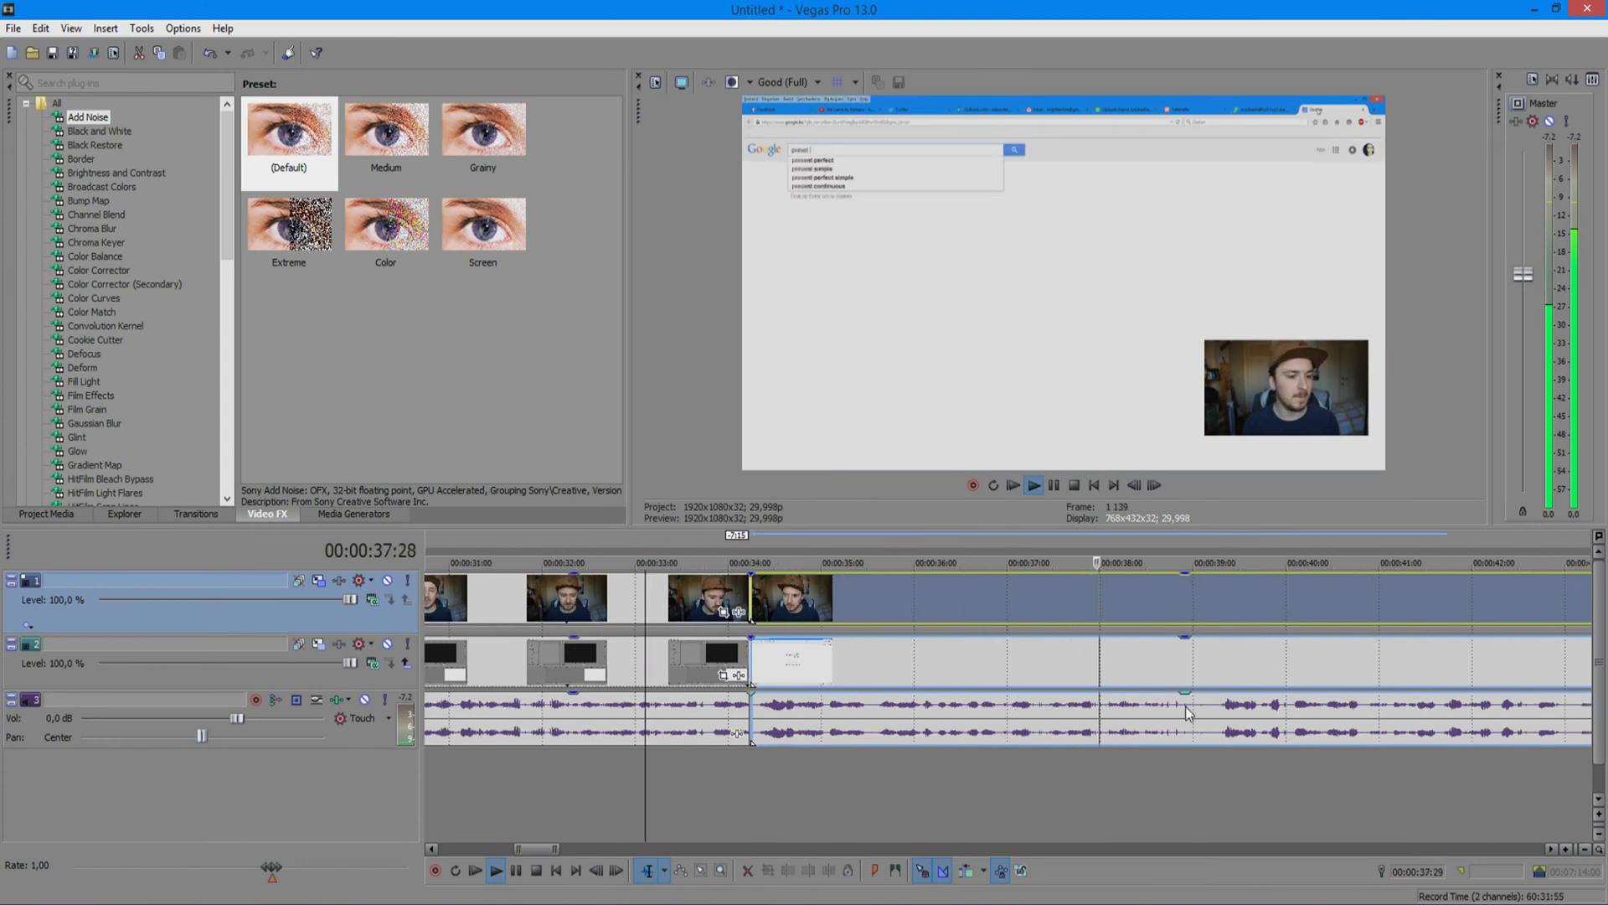
pyautogui.press('space')
pyautogui.press('s')
pyautogui.click(1218, 705)
pyautogui.moveTo(1207, 710); pyautogui.dragTo(975, 588)
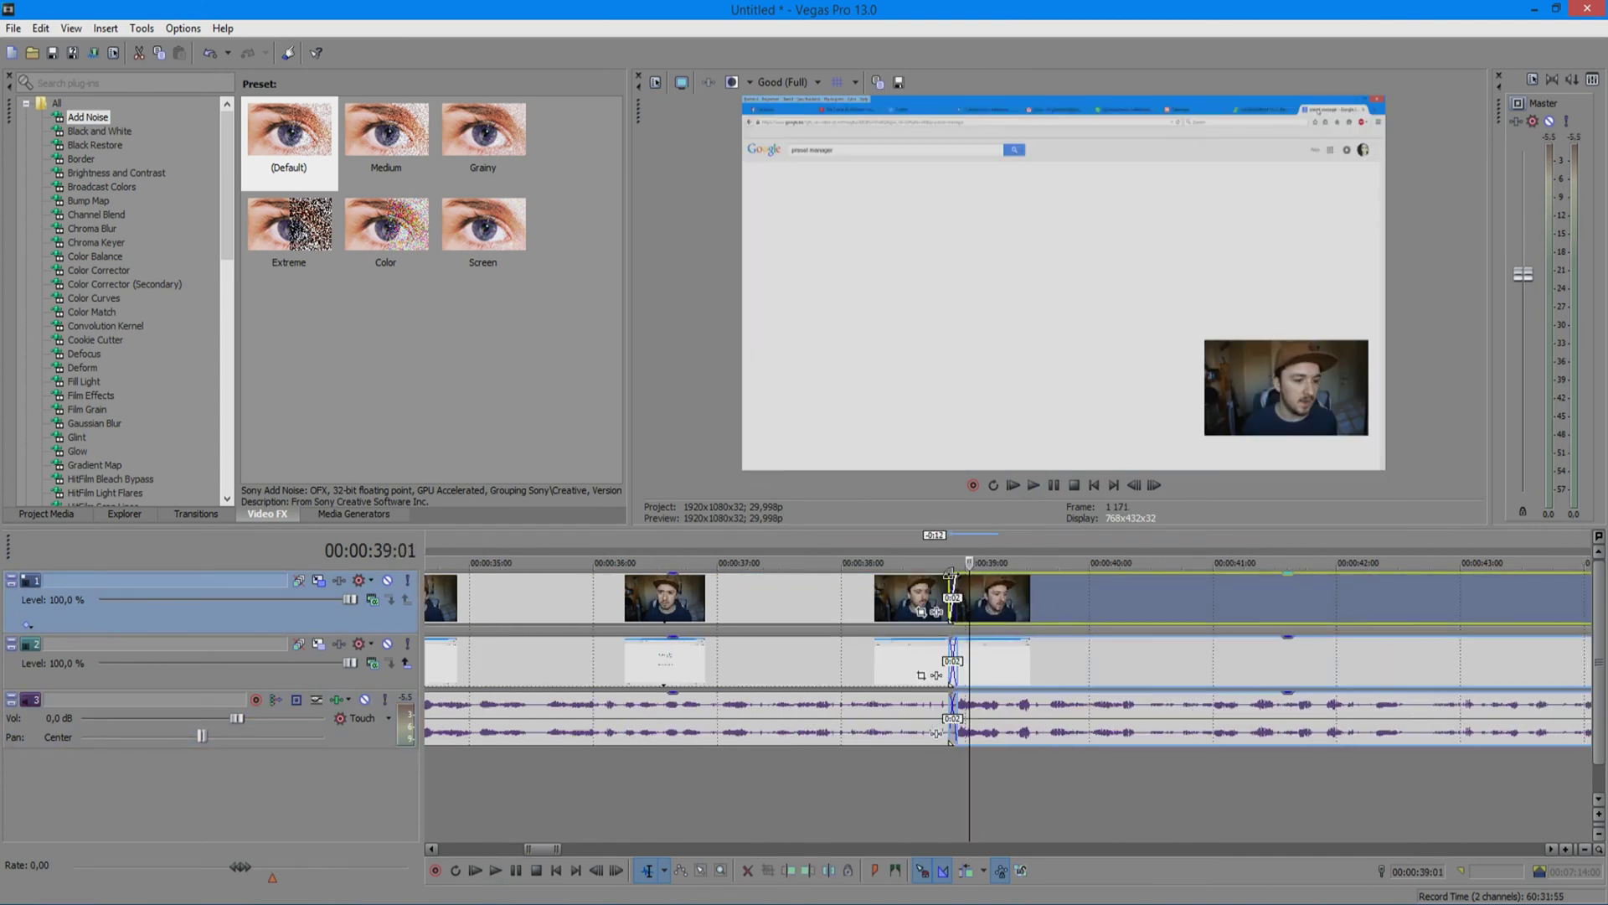
# Review the join, then delete the track 1 facecam events between about 34 and 38 seconds
pyautogui.press('space')
pyautogui.scroll(-2, 1051, 593)
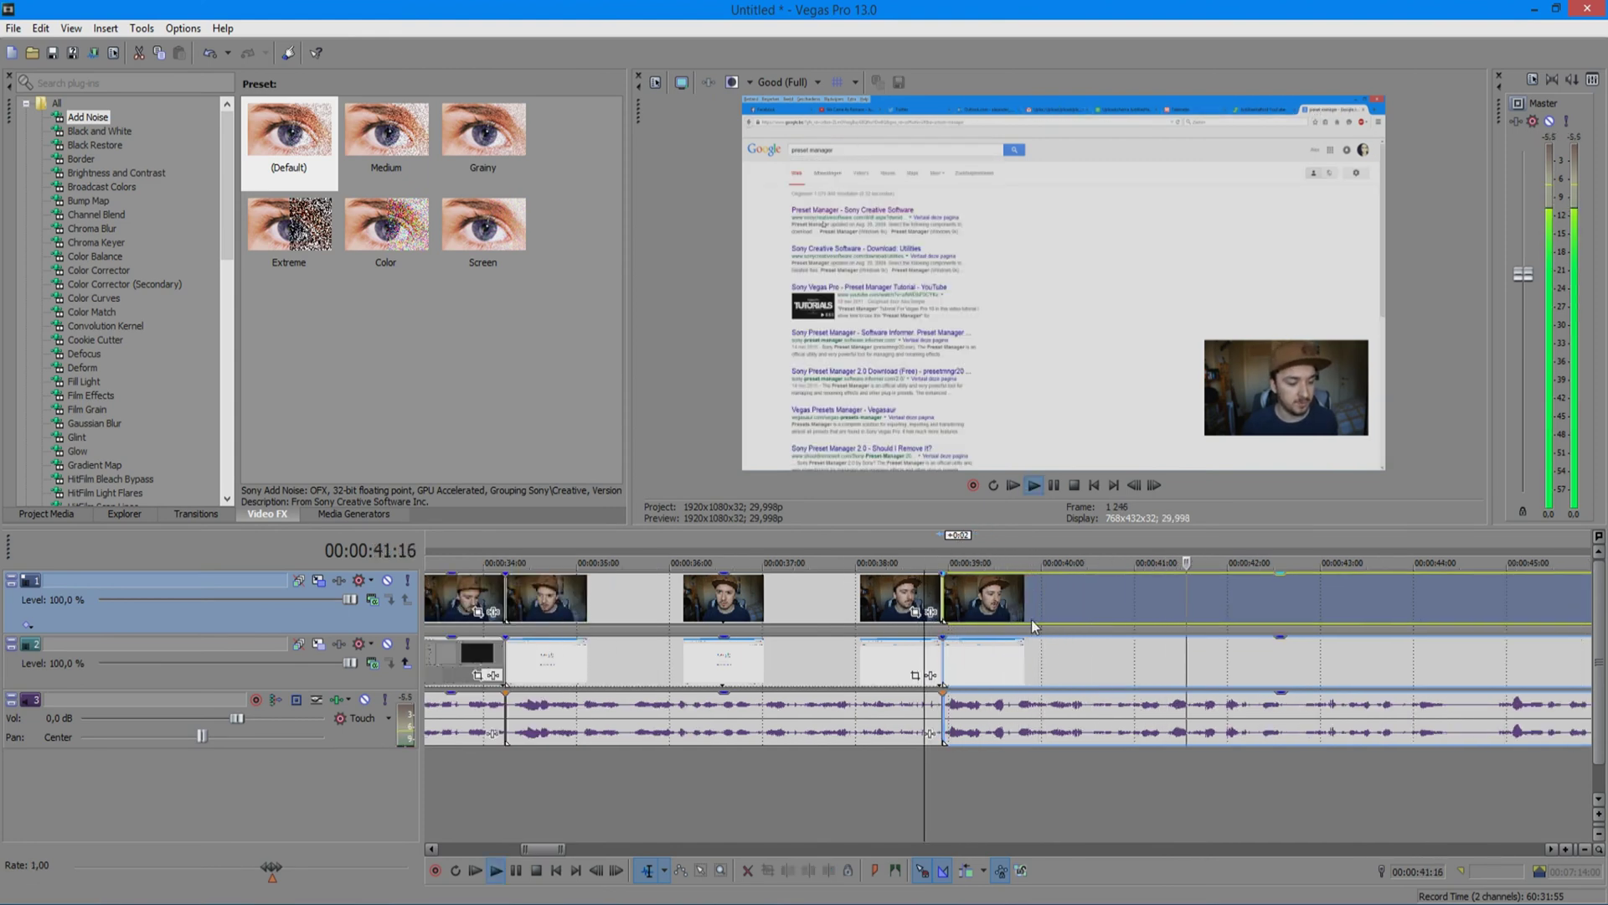
pyautogui.press('space')
pyautogui.click(877, 544)
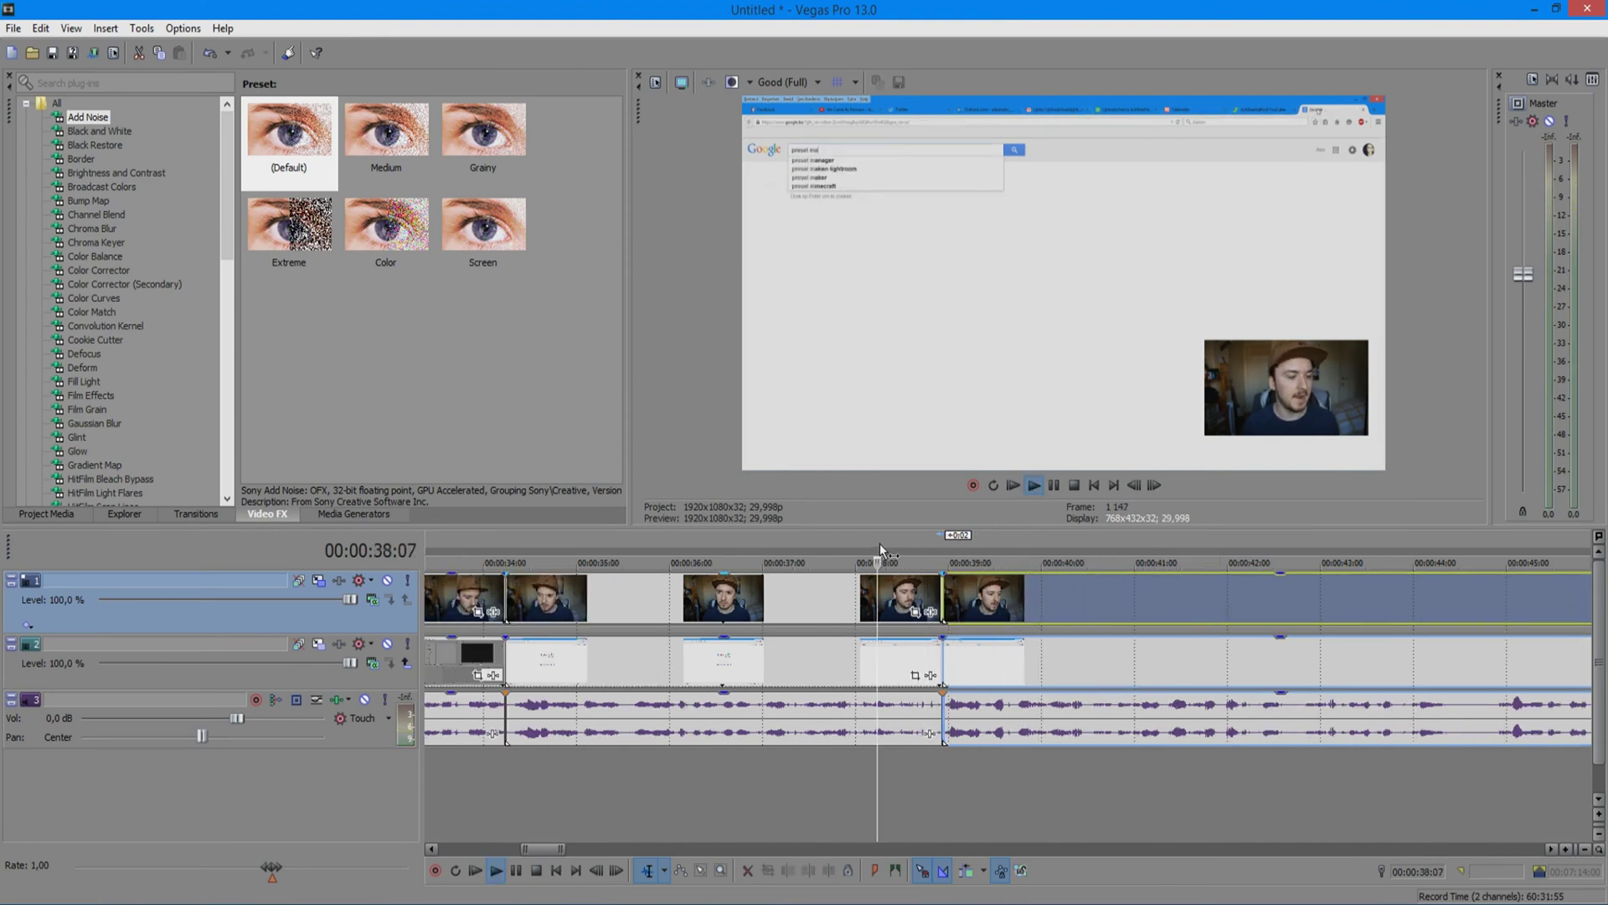
pyautogui.click(661, 544)
pyautogui.scroll(2, 499, 539)
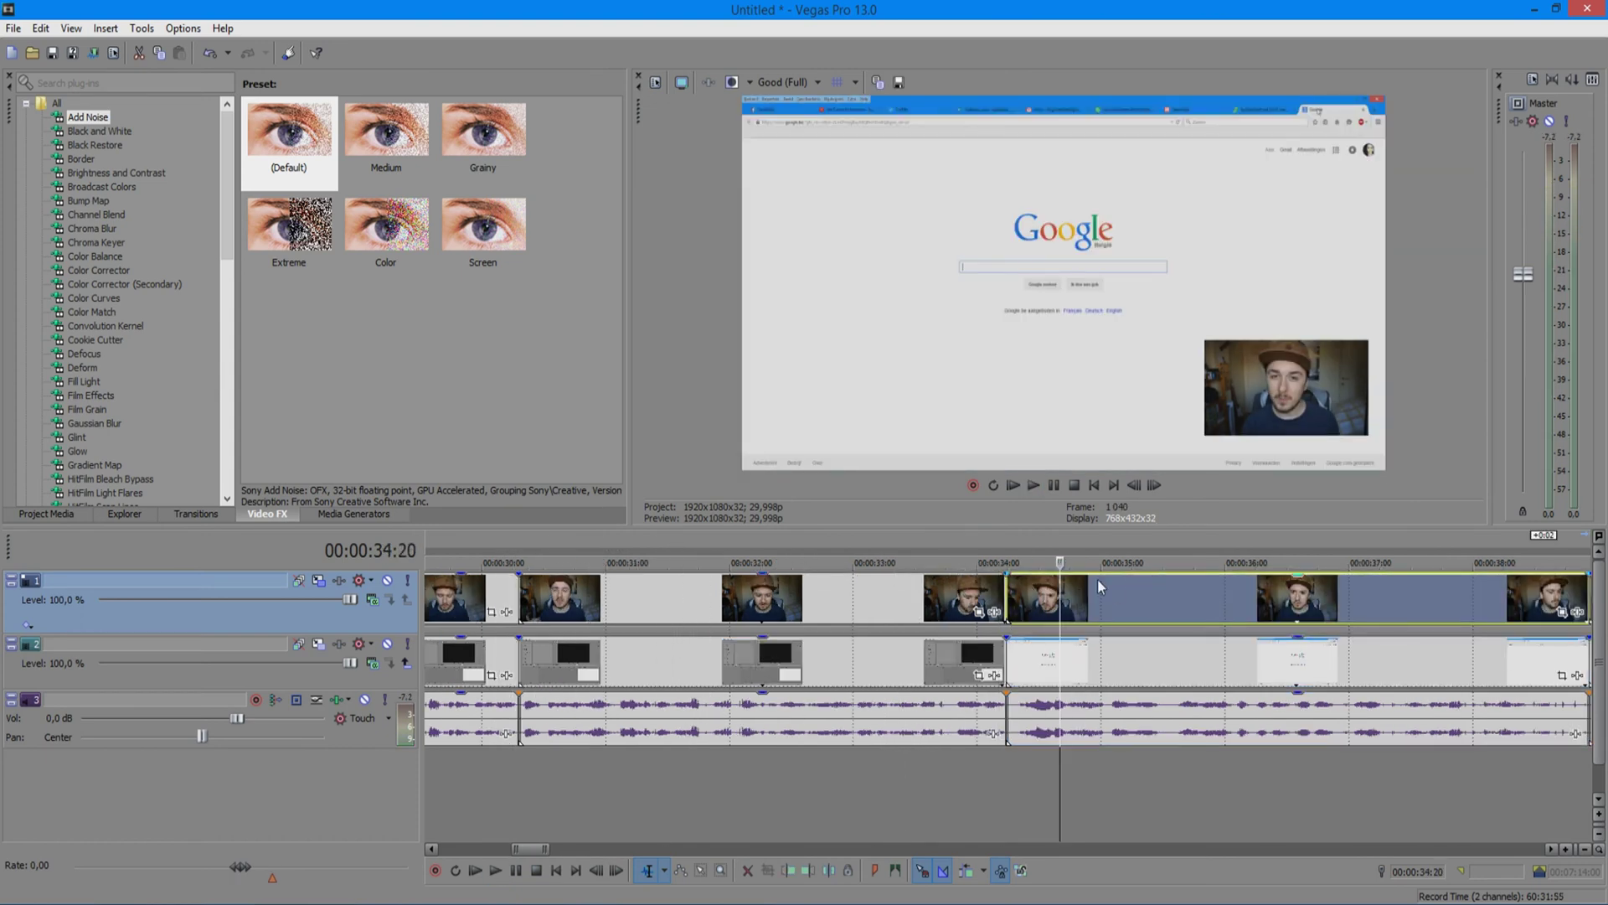
pyautogui.press('Delete')
# Play back the edited section around 34–38 seconds to check the cuts
pyautogui.press('space')
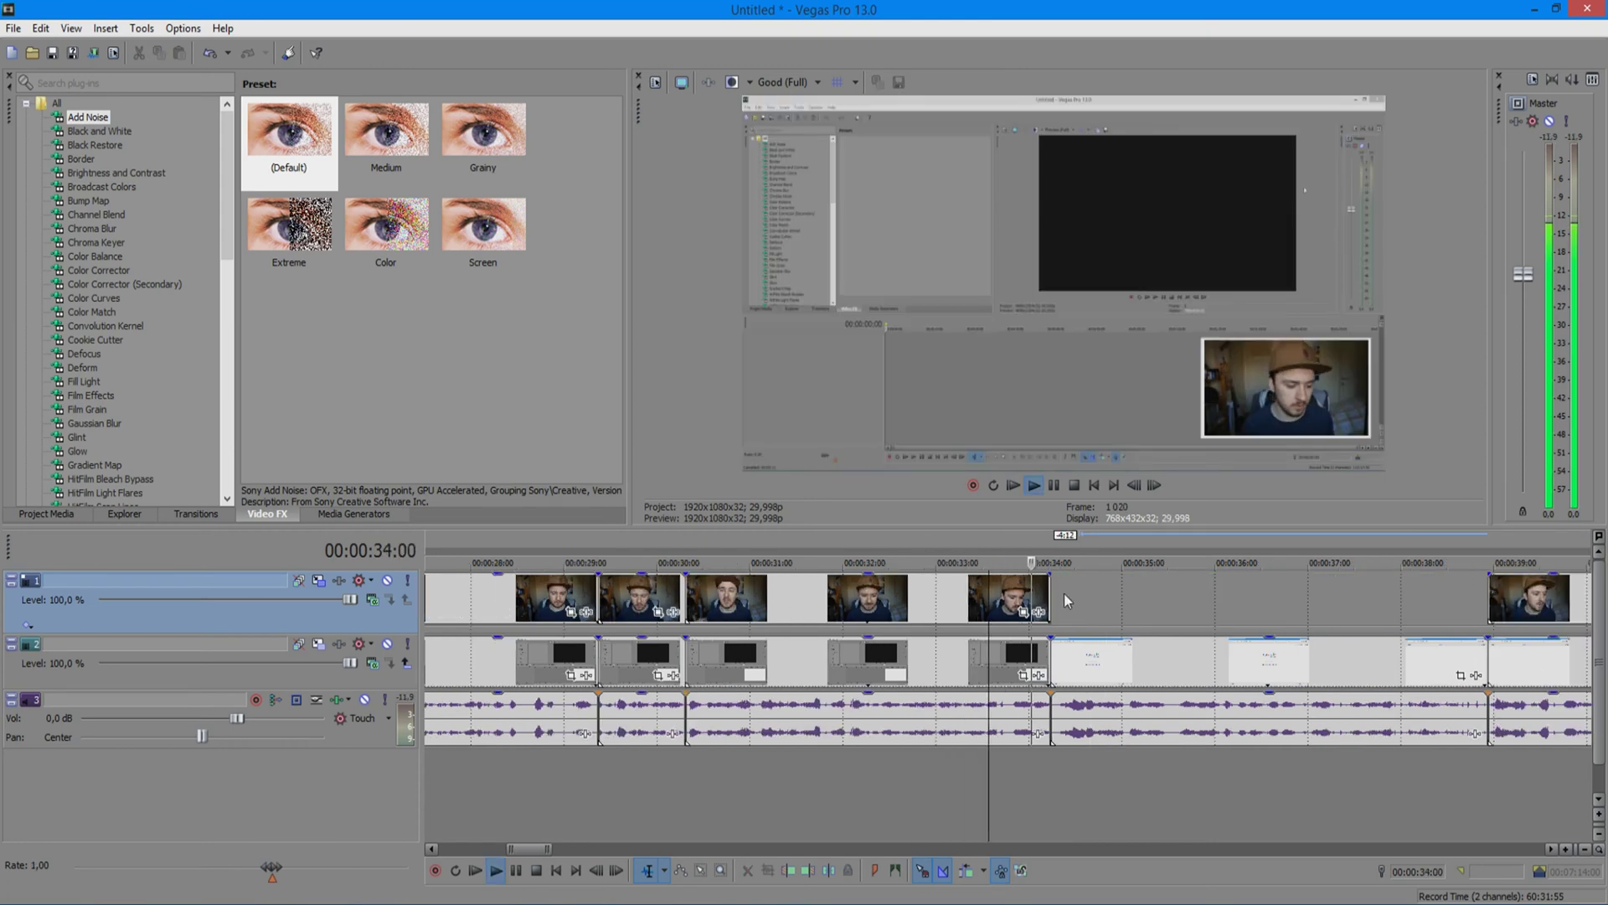
pyautogui.scroll(-2, 1151, 590)
pyautogui.scroll(-2, 1278, 547)
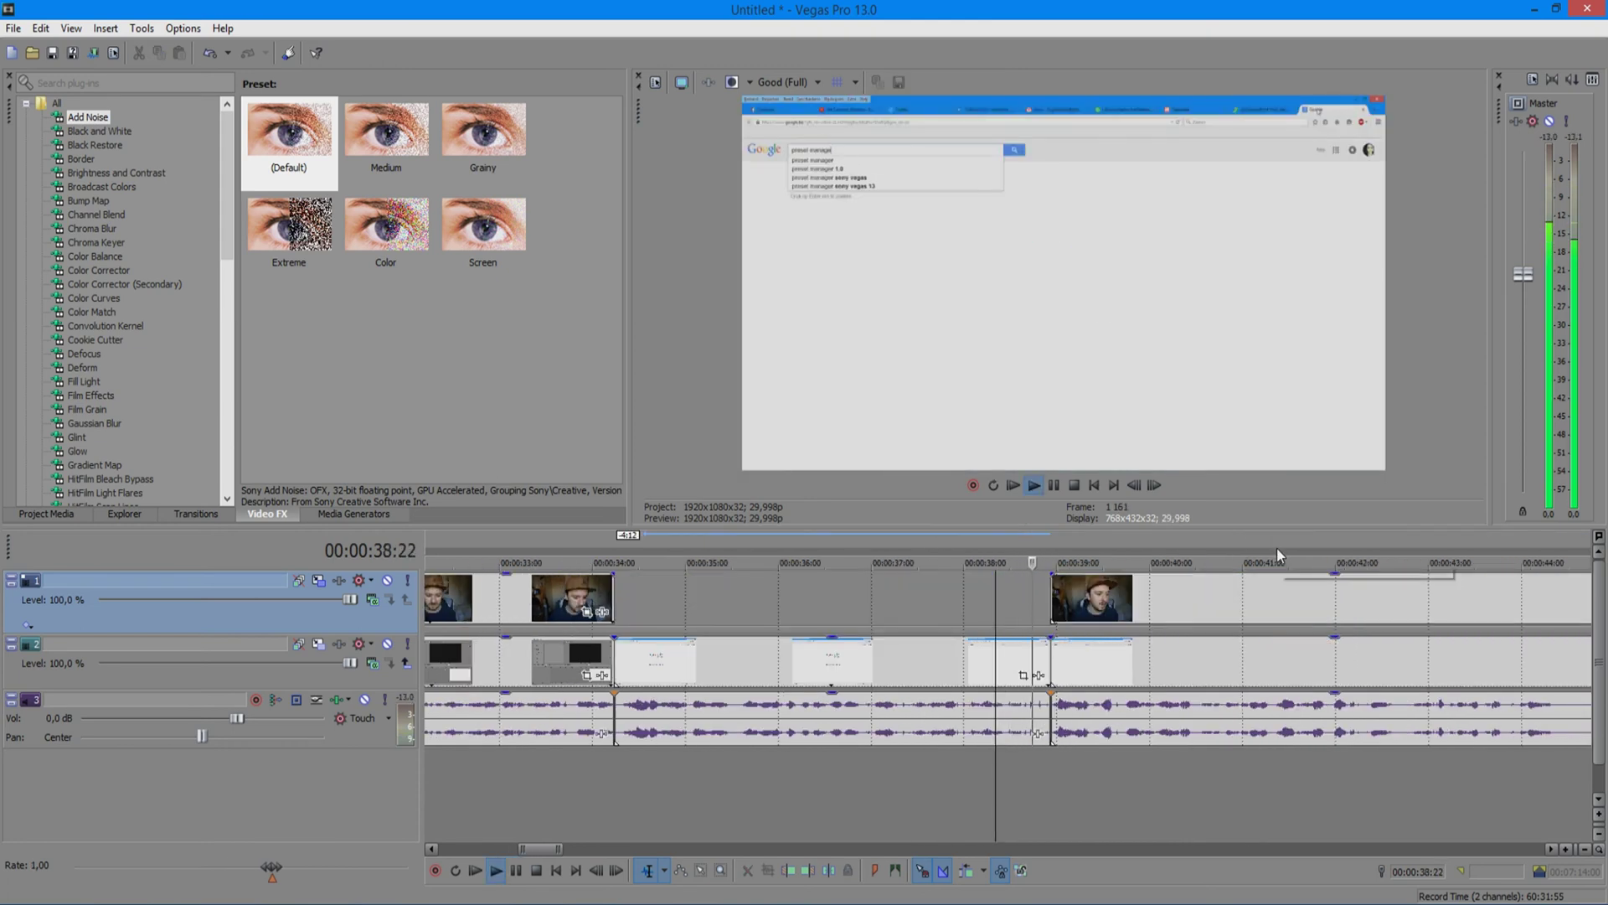
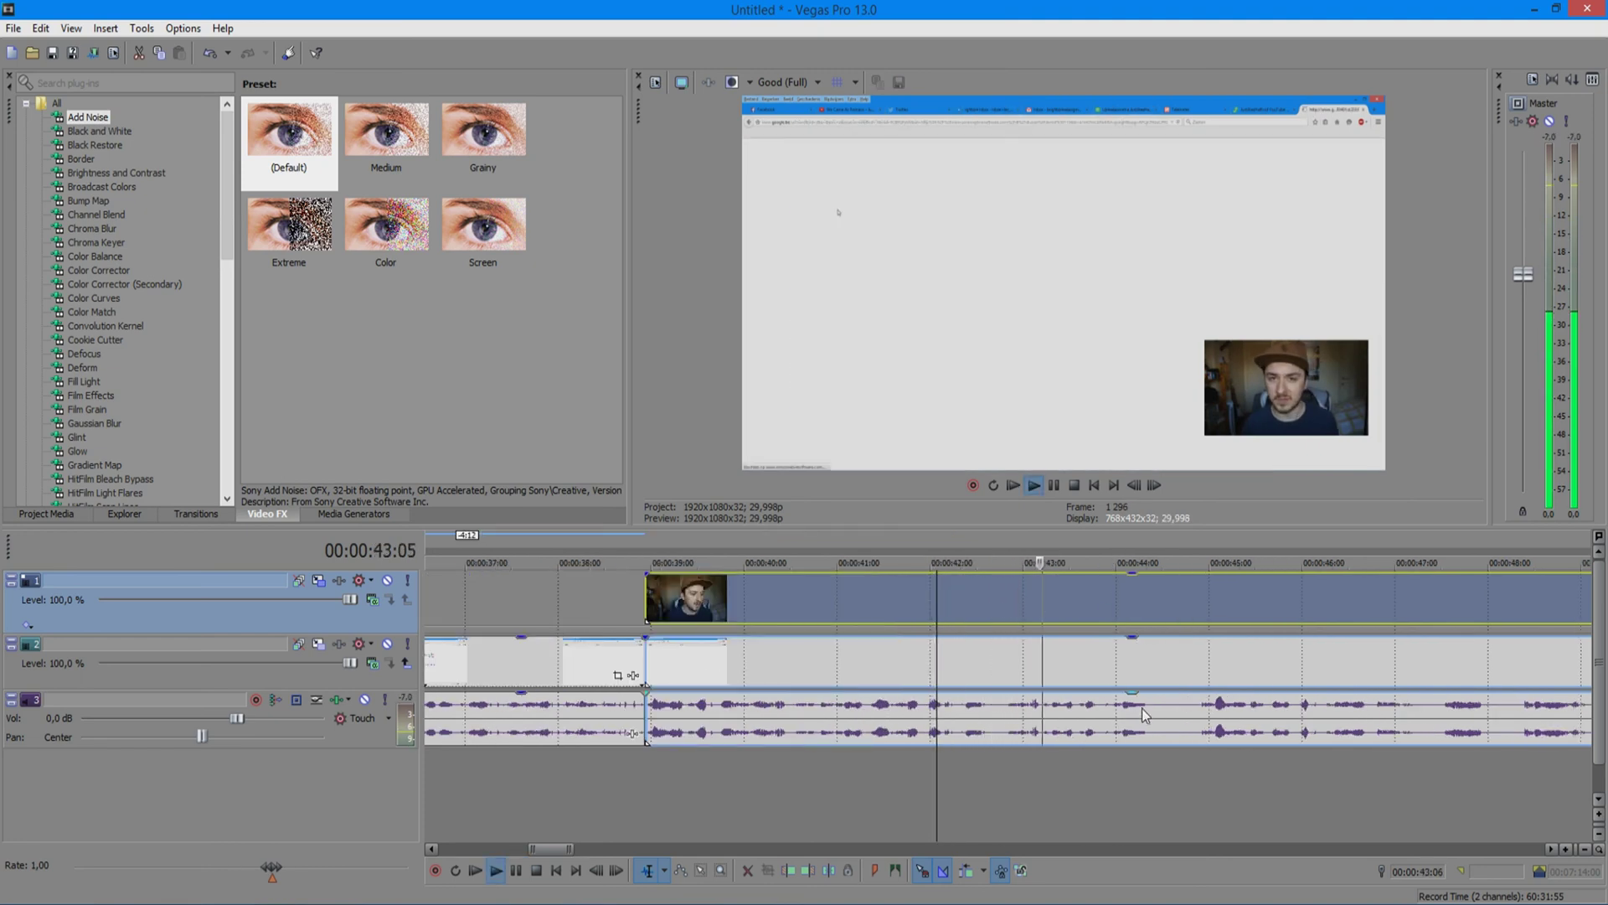
# Split all tracks at 44:28 and delete the selected pieces after the cut
pyautogui.click(1146, 707)
pyautogui.press('d')
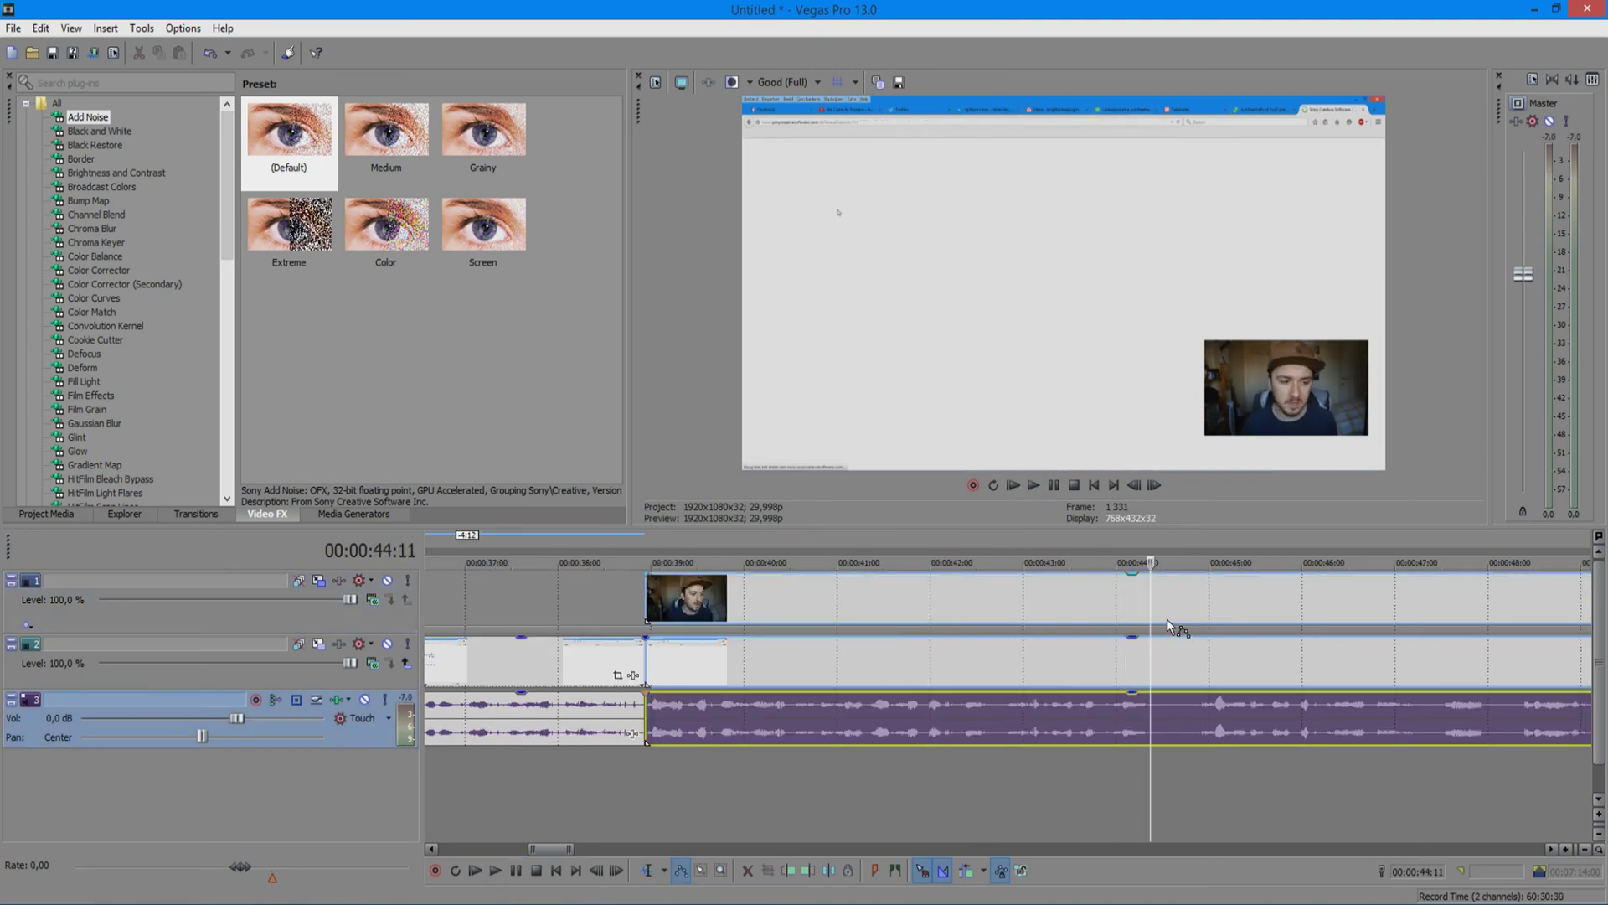
pyautogui.hotkey('ctrl', 'v')
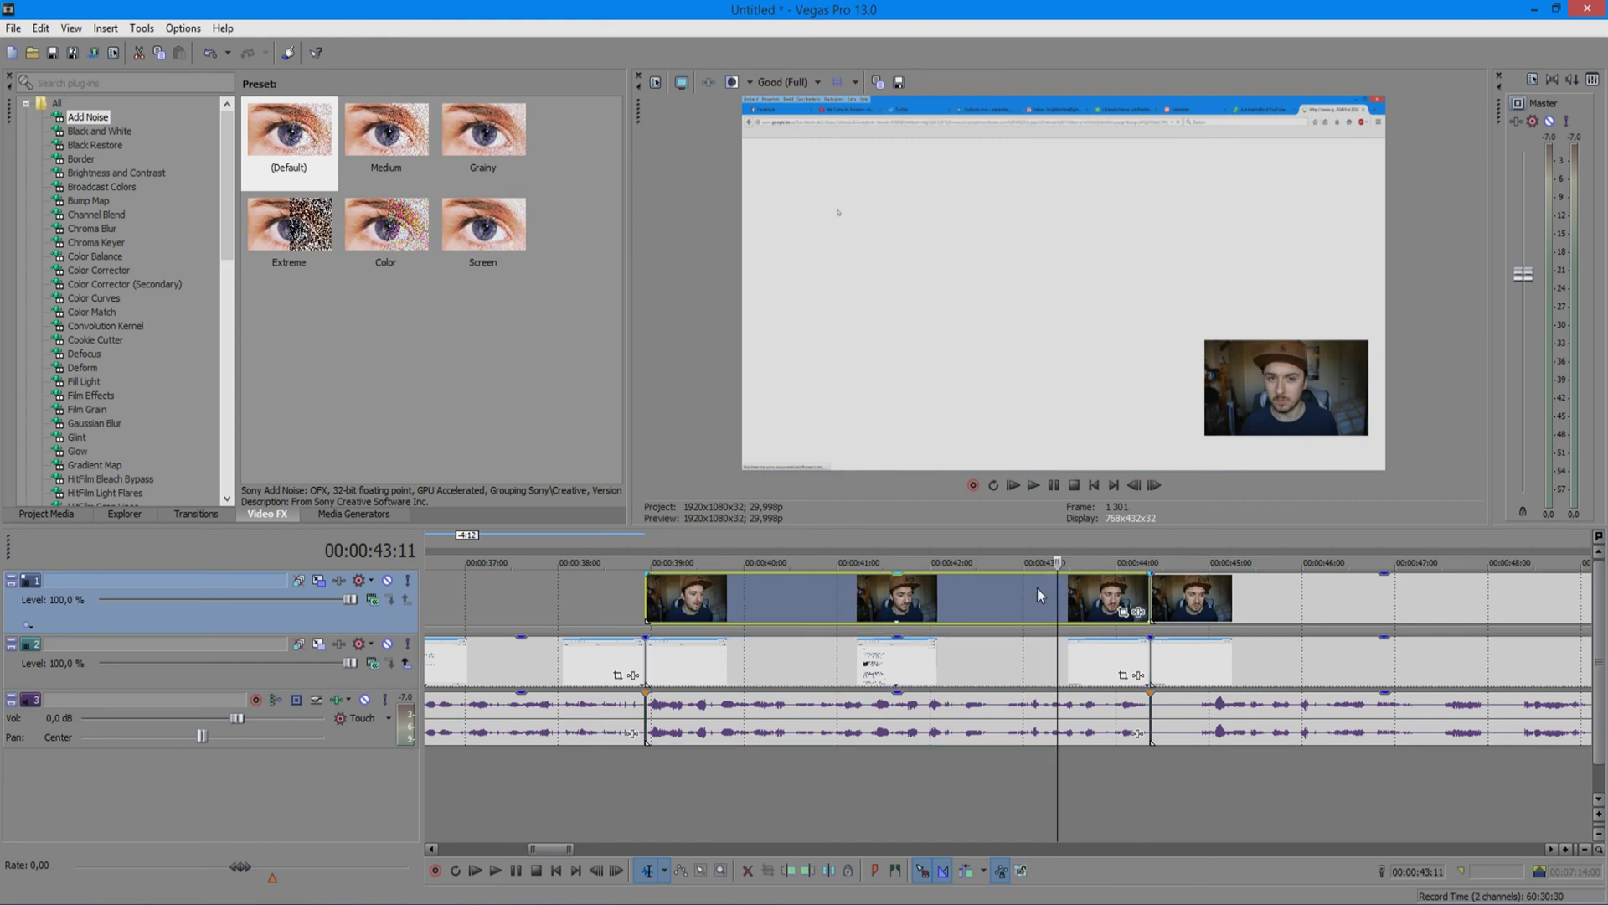
pyautogui.press('space')
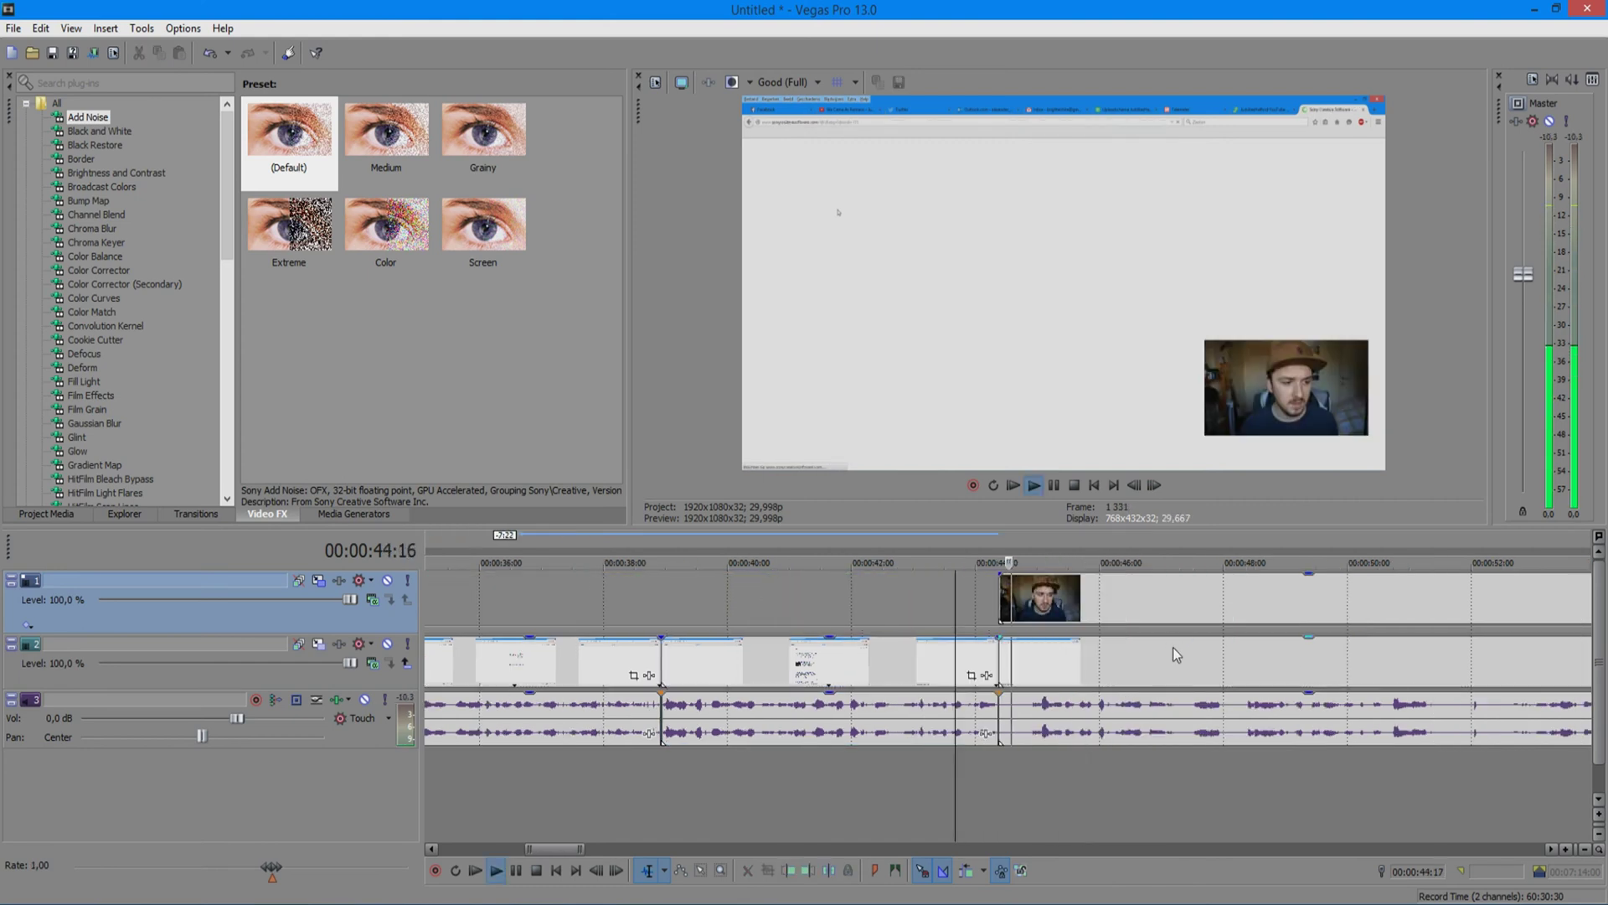
pyautogui.click(1020, 711)
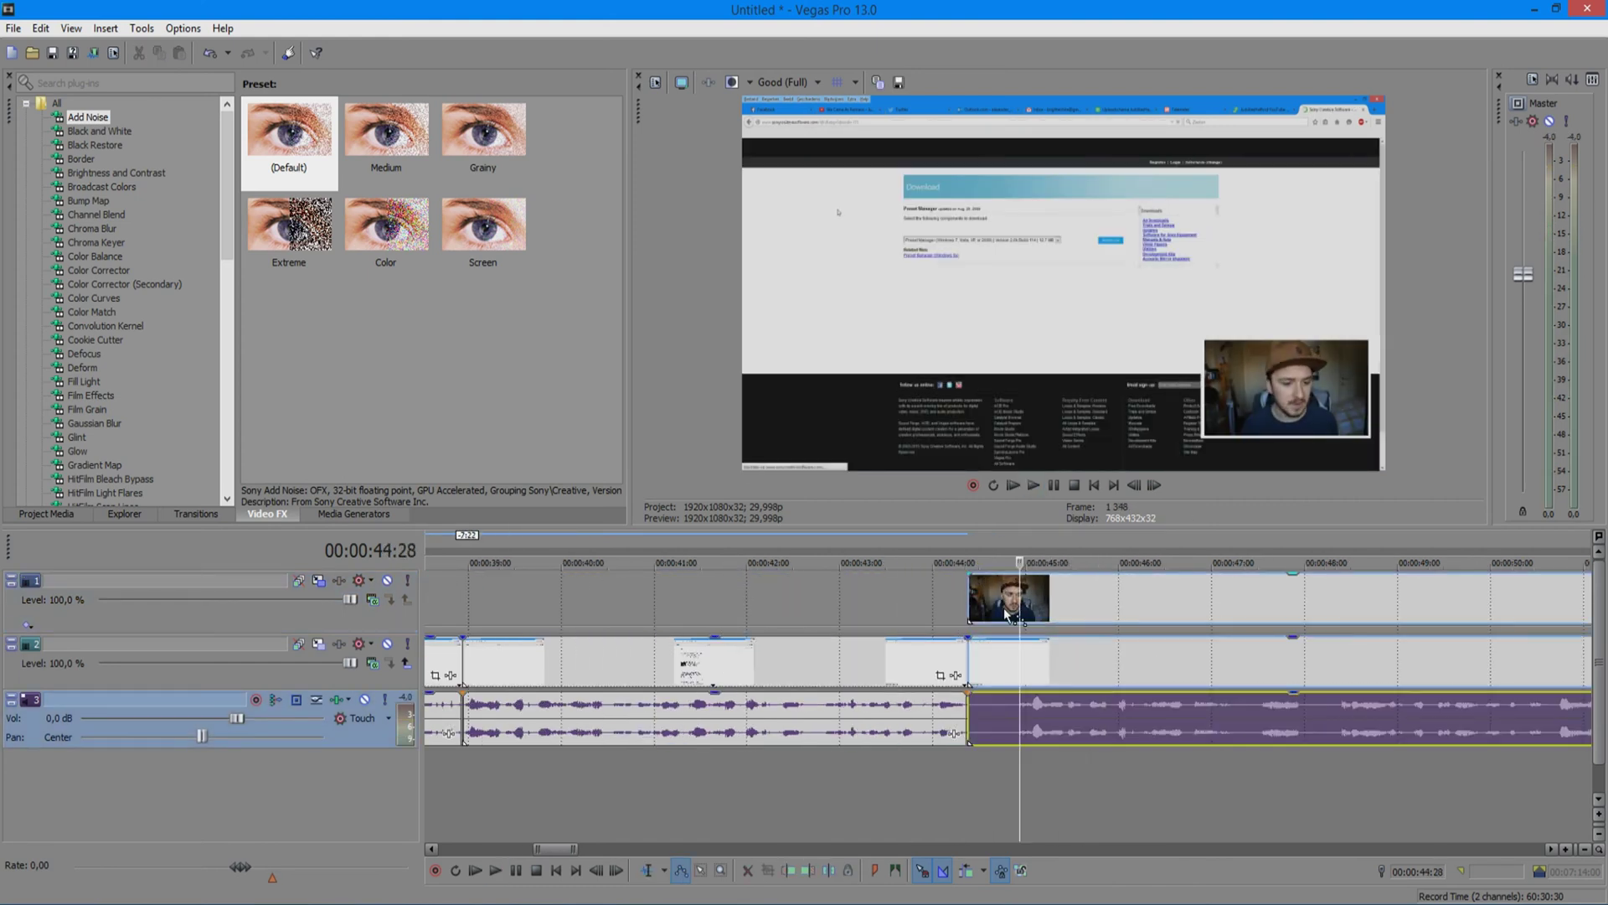
pyautogui.press('s')
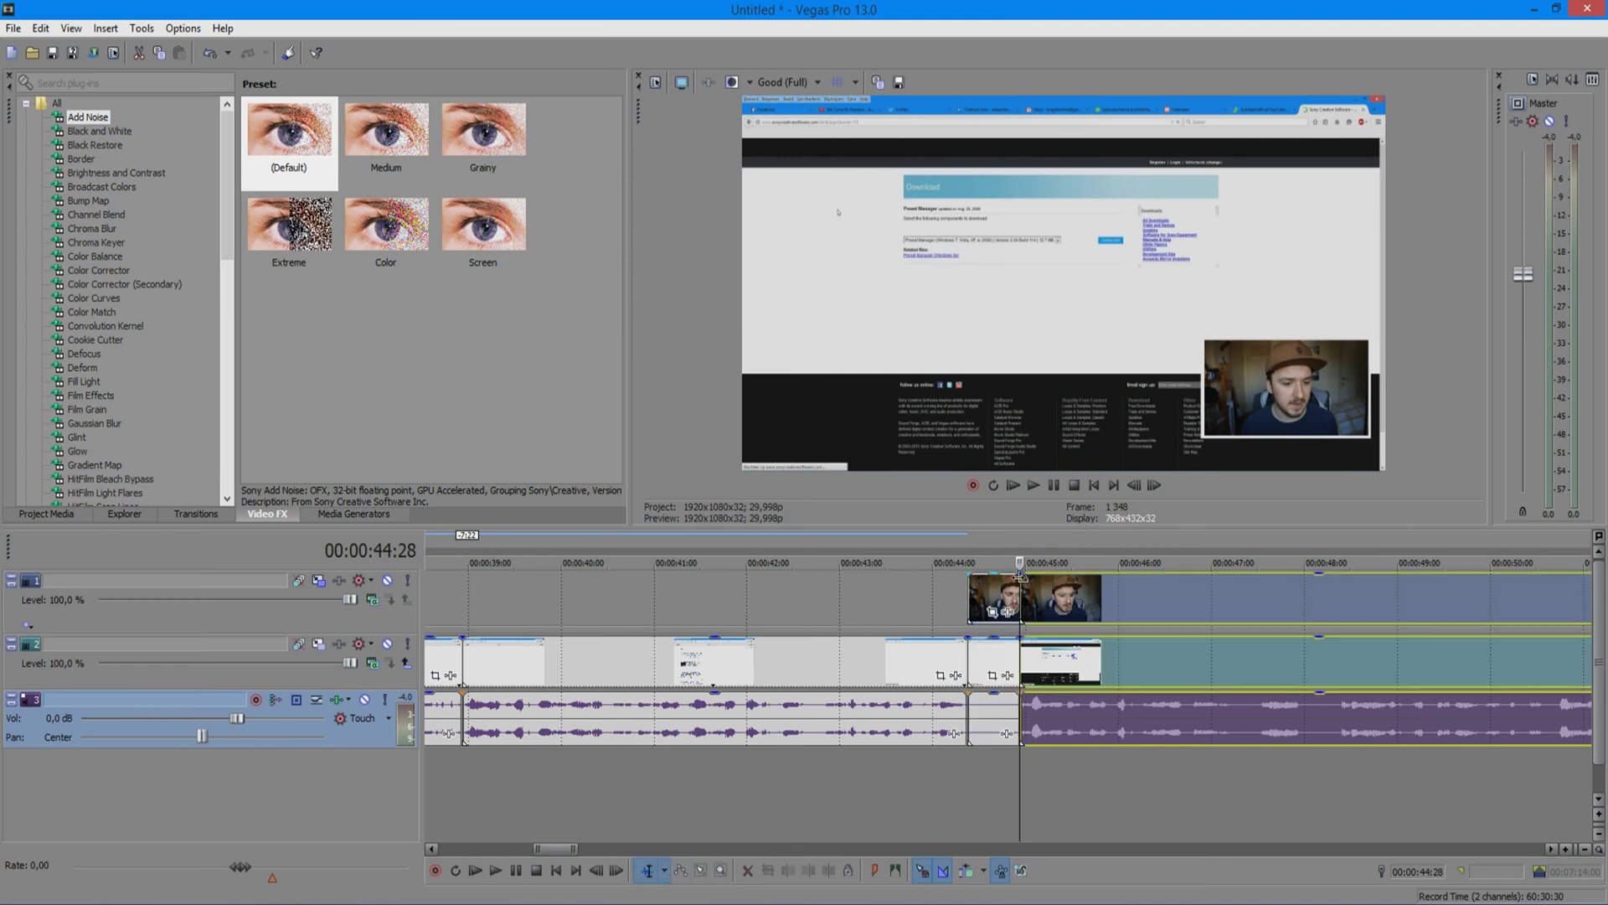
pyautogui.press('Delete')
# Preview the edited section and delete the unwanted webcam pieces further along
pyautogui.scroll(-2, 1081, 593)
pyautogui.press('space')
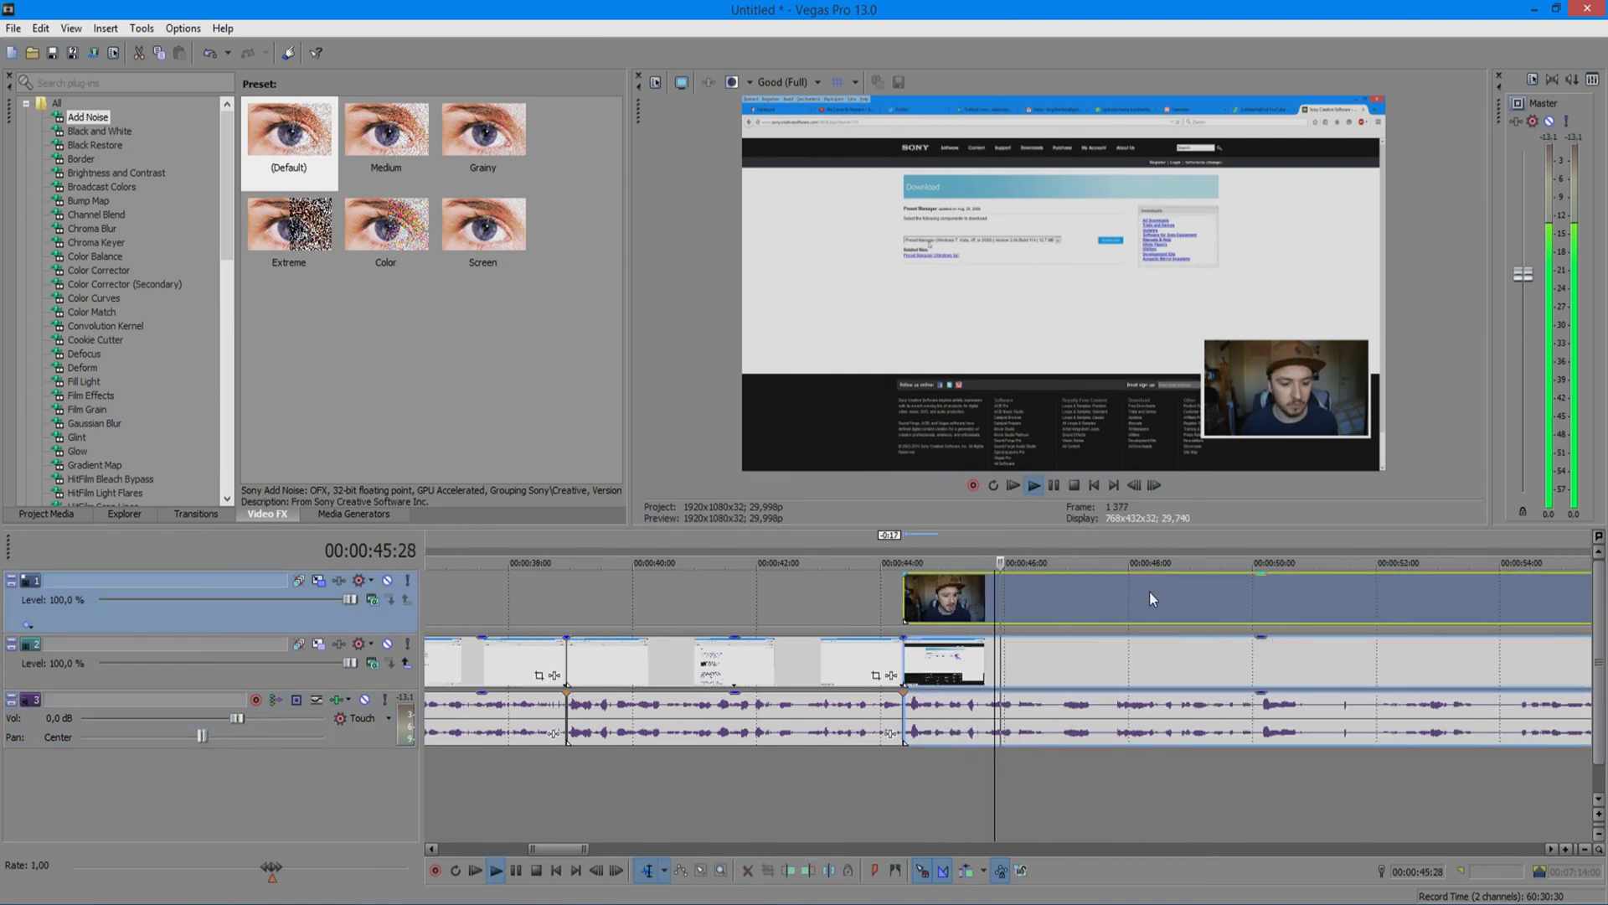
pyautogui.press('Return')
pyautogui.click(1298, 605)
pyautogui.press('space')
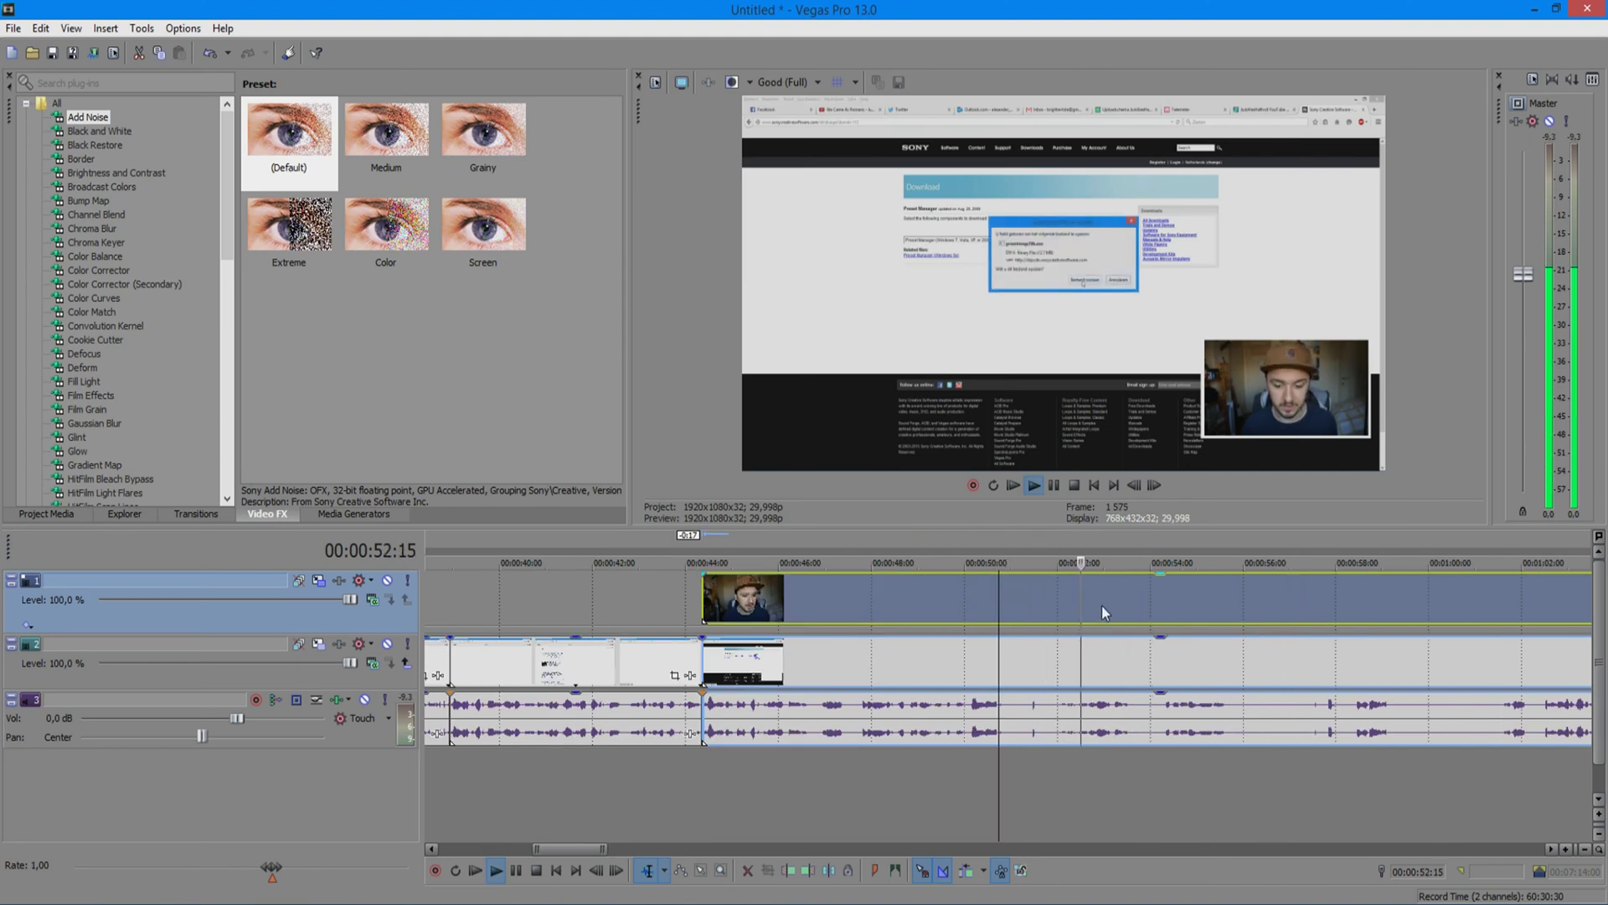
pyautogui.press('space')
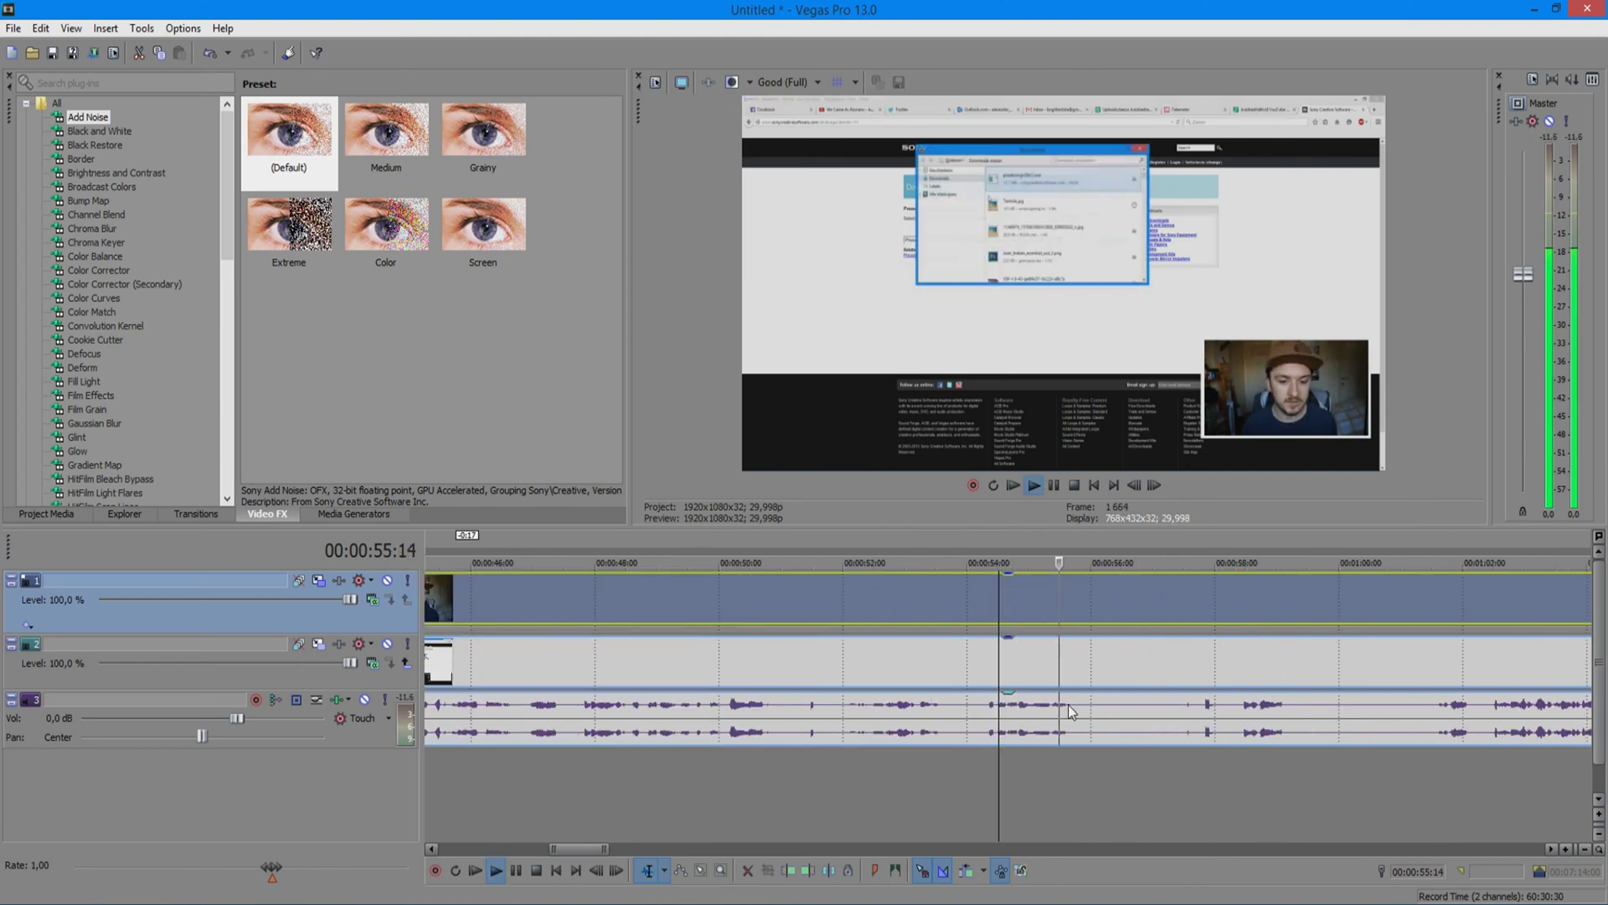
pyautogui.scroll(-3, 894, 598)
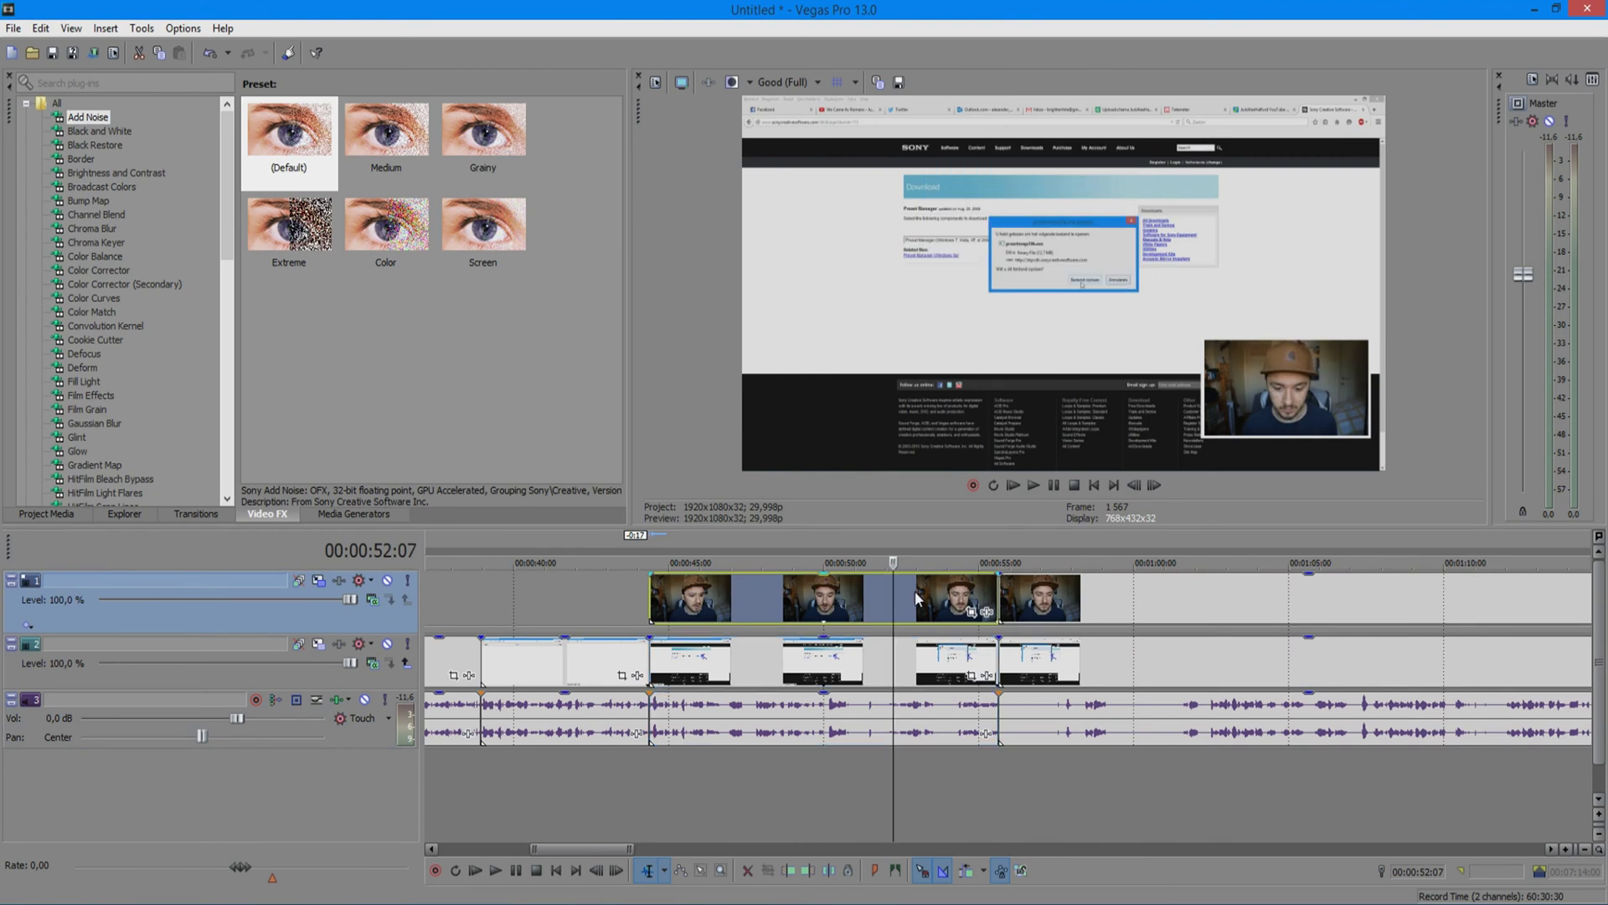
pyautogui.press('Delete')
# Play back from about 55 seconds and select the audio after that point
pyautogui.click(977, 599)
pyautogui.scroll(3, 978, 599)
pyautogui.press('space')
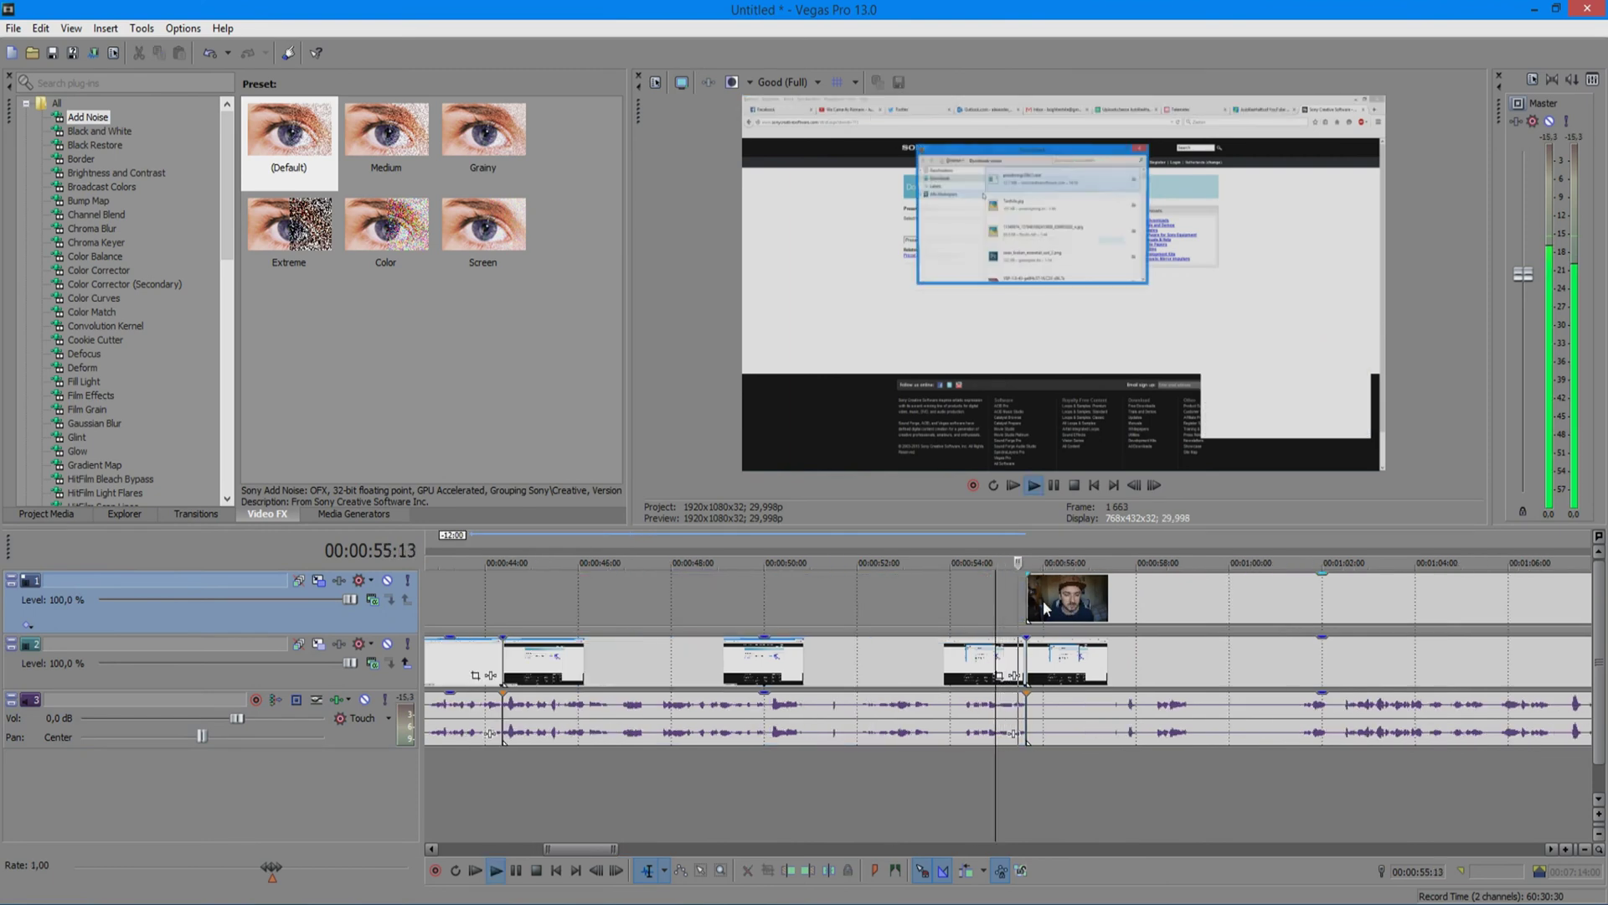
pyautogui.scroll(-2, 1089, 641)
pyautogui.press('space')
pyautogui.click(1199, 708)
pyautogui.scroll(2, 1199, 708)
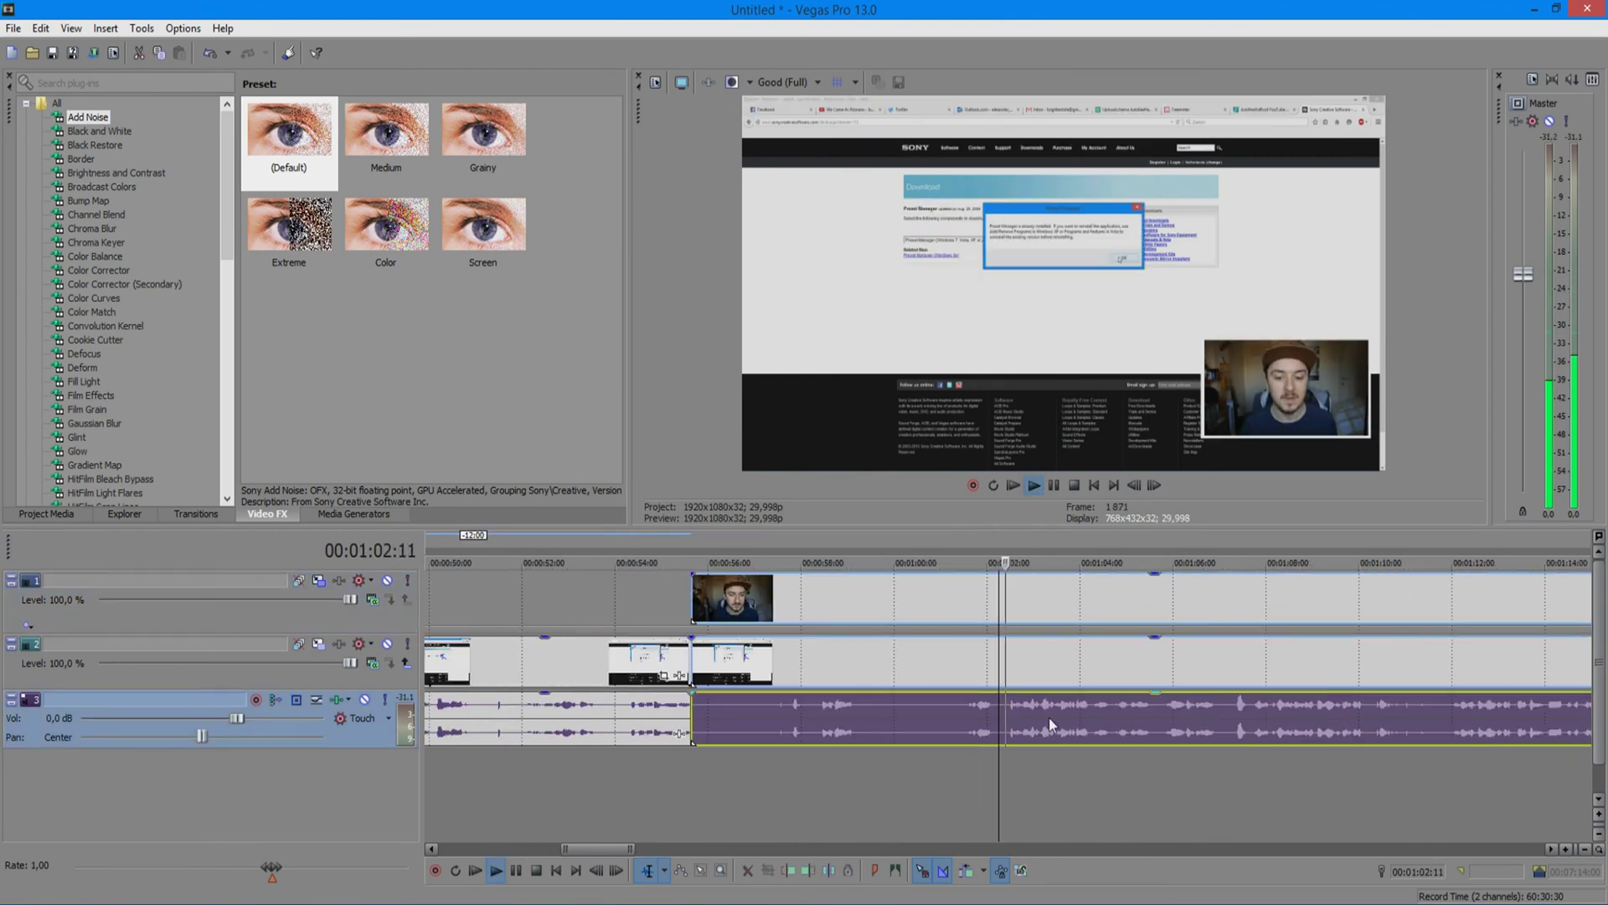
# Split the events near 1:02 and select the webcam piece to remove
pyautogui.click(1006, 703)
pyautogui.press('space')
pyautogui.press('space')
pyautogui.press('space')
pyautogui.click(1179, 706)
pyautogui.press('space')
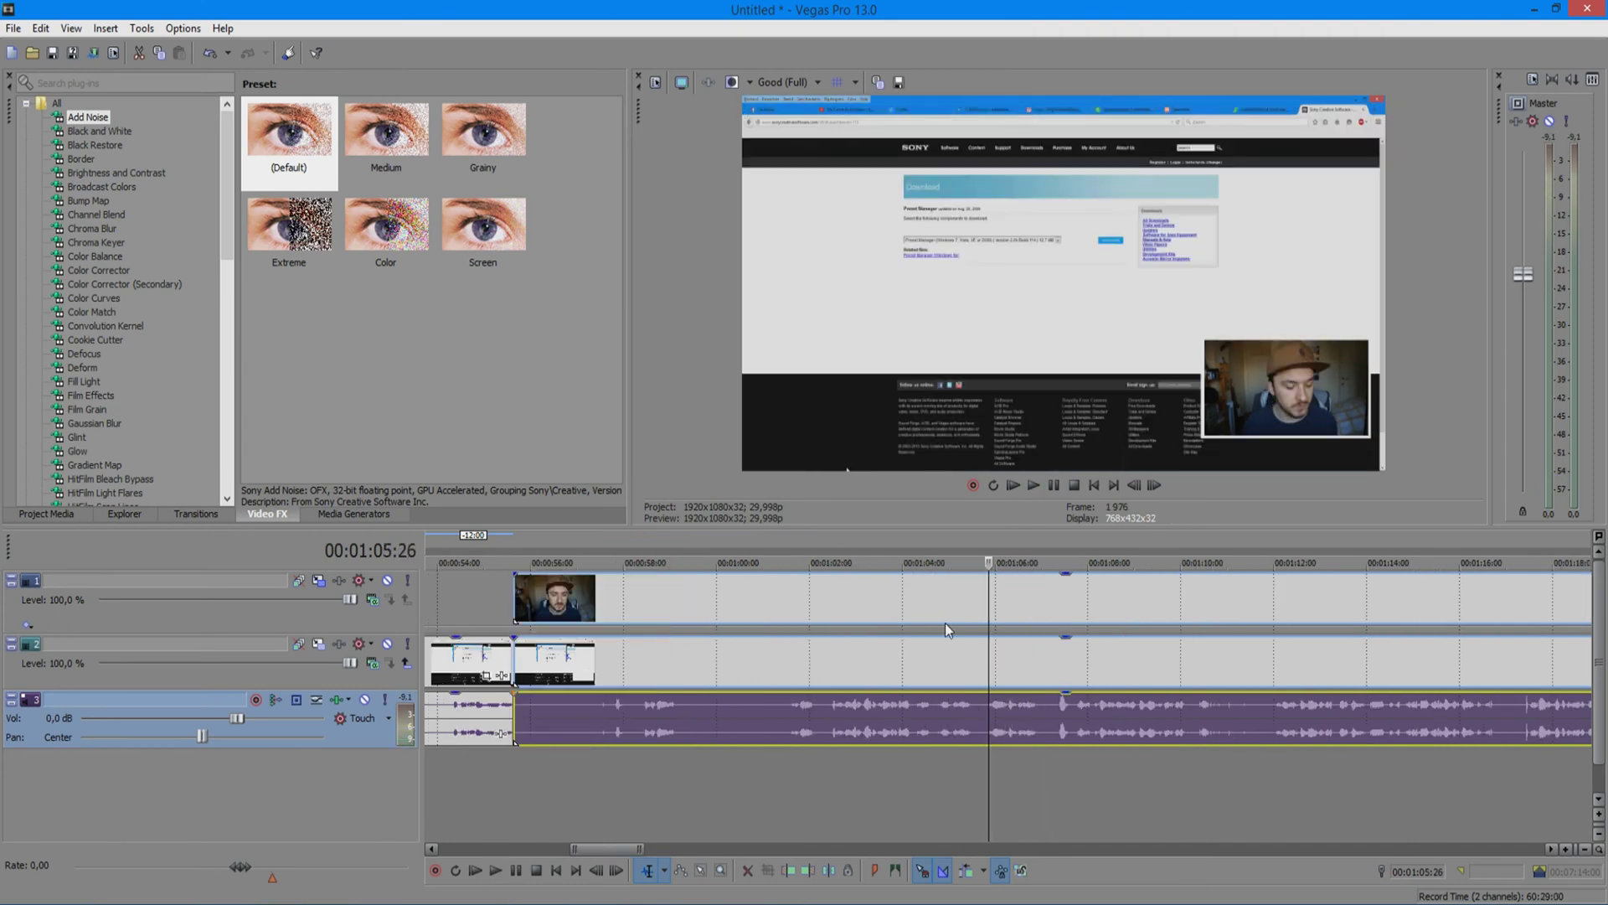
pyautogui.press('s')
pyautogui.click(938, 591)
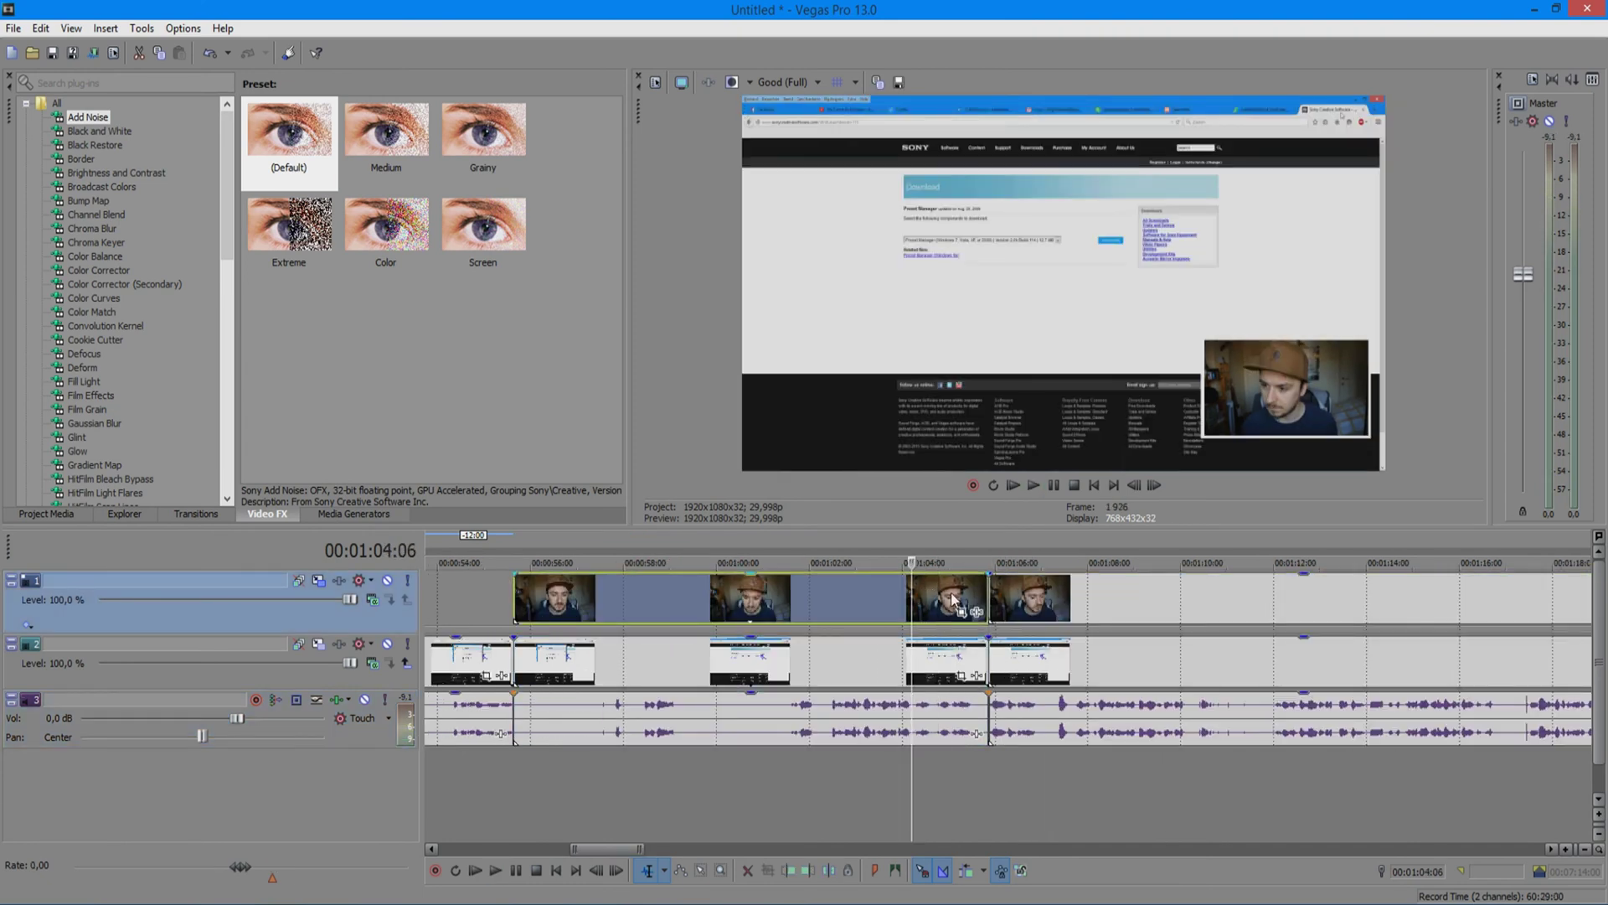
# Delete the webcam piece, frame-step to the exact cut, split, and delete the short webcam clip
pyautogui.press('Delete')
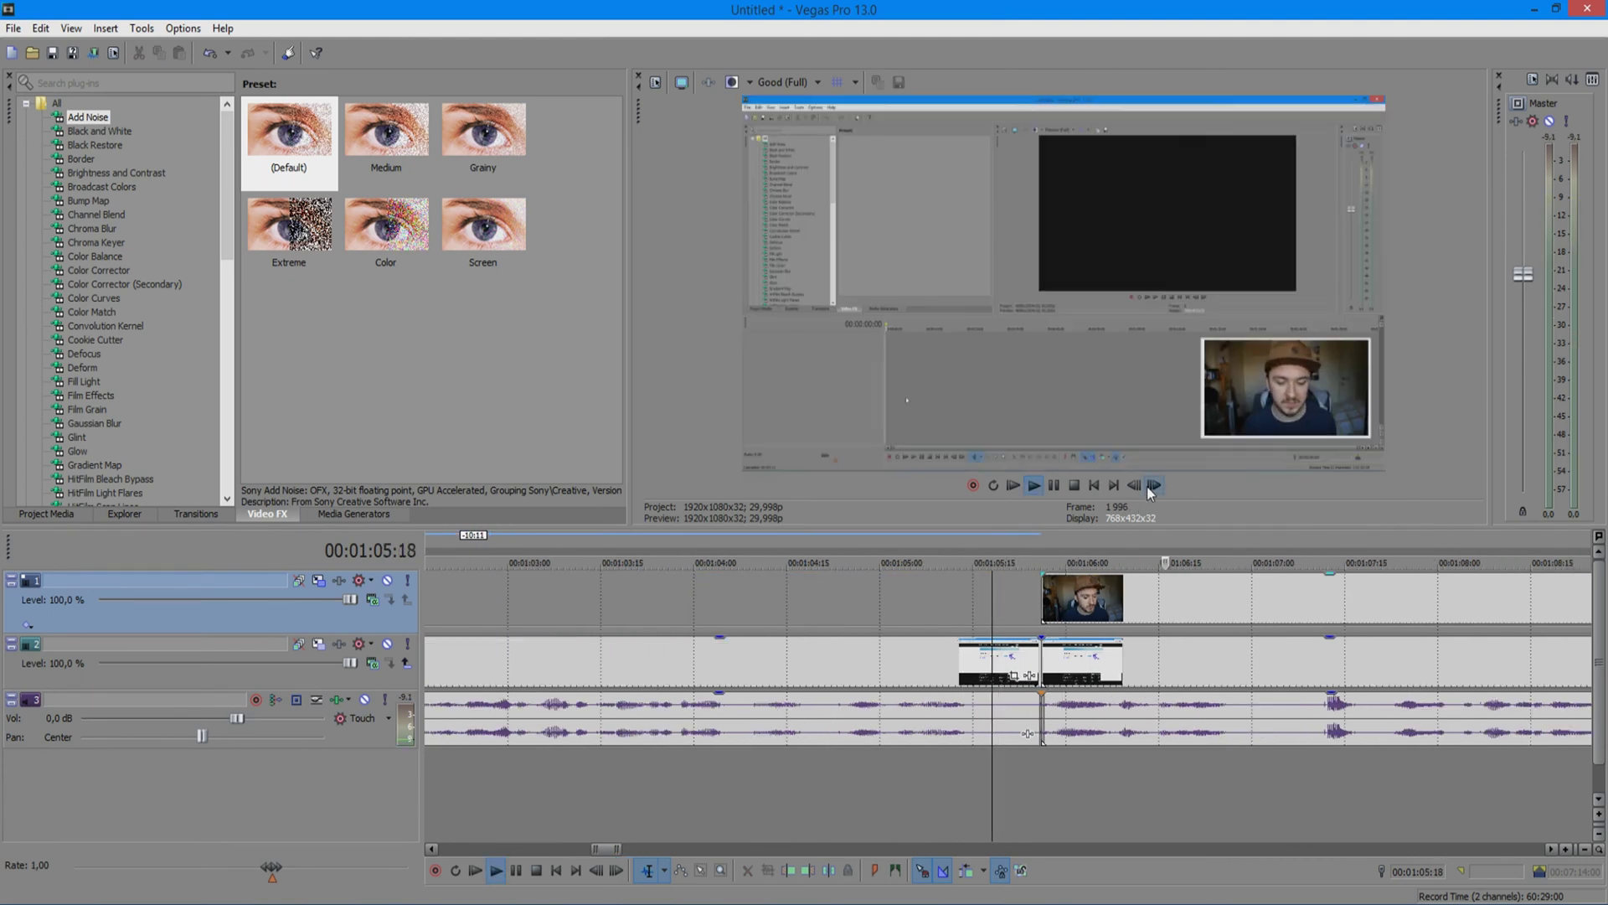
pyautogui.click(1153, 488)
pyautogui.click(1152, 489)
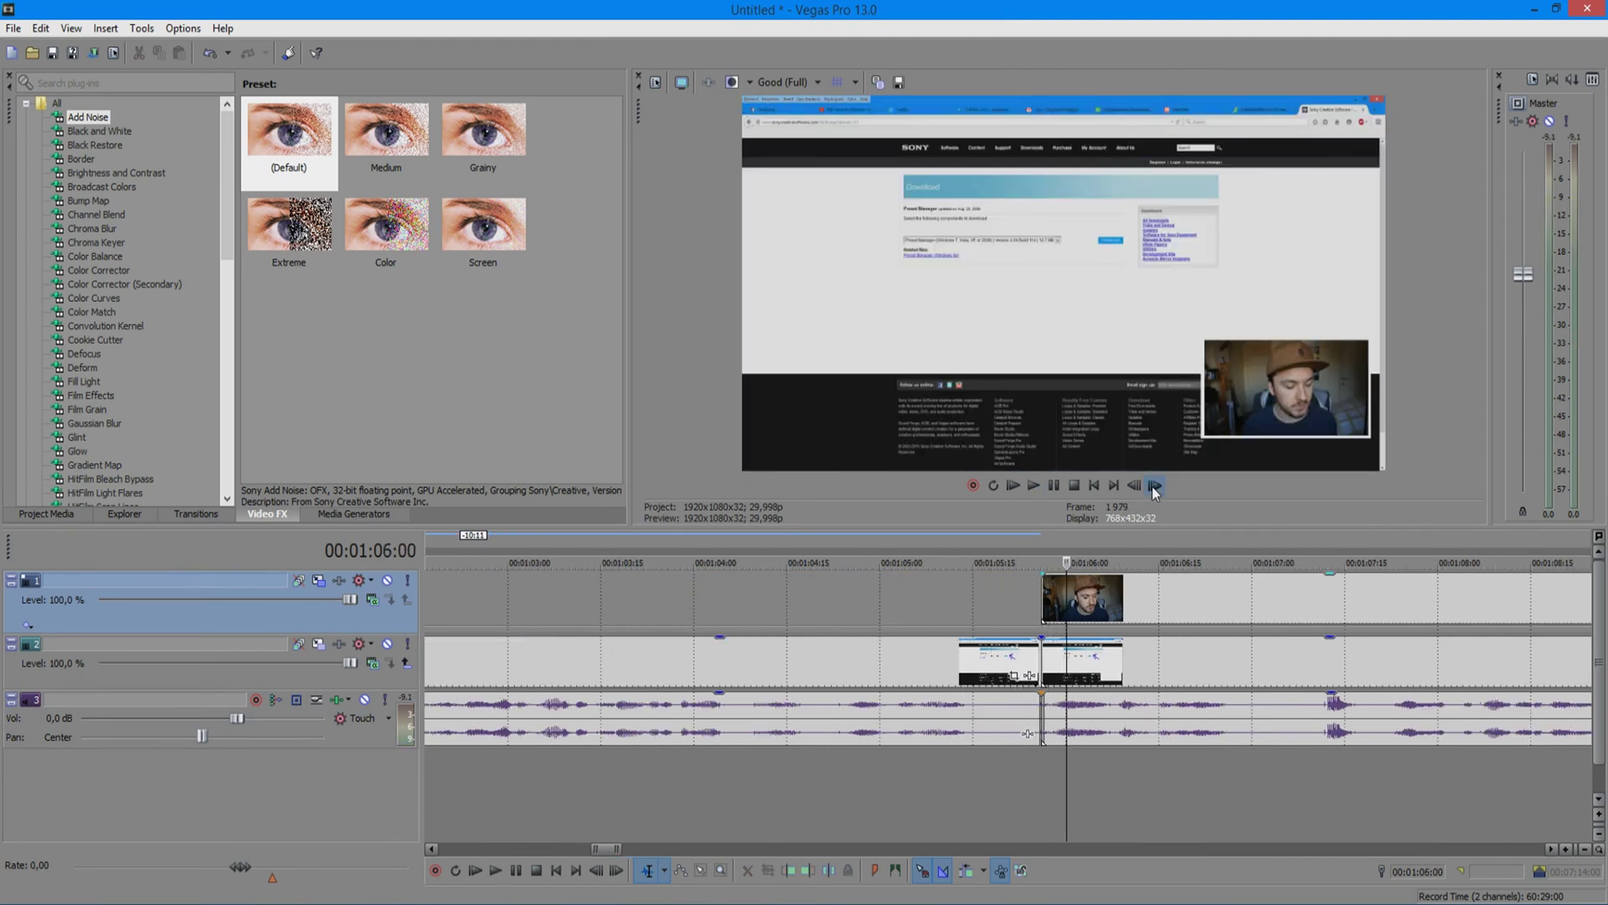
pyautogui.click(1153, 488)
pyautogui.click(1152, 488)
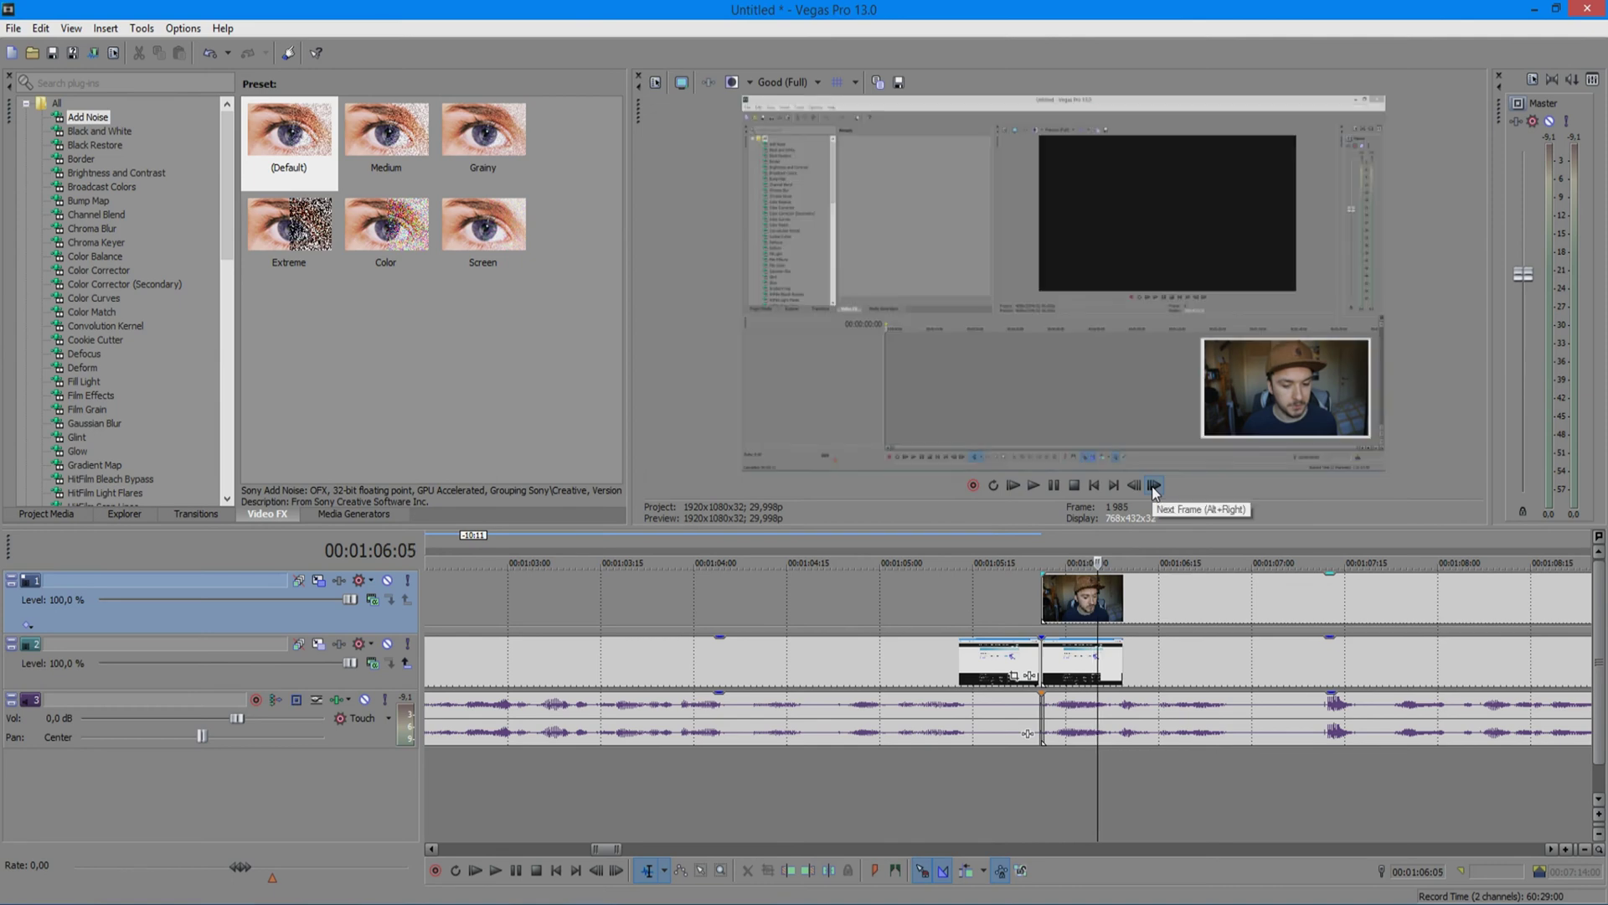
pyautogui.press('s')
pyautogui.click(1047, 602)
pyautogui.press('Delete')
# Play back the edit from just before the cut
pyautogui.moveTo(1036, 536); pyautogui.dragTo(972, 536)
pyautogui.scroll(-1, 989, 541)
pyautogui.press('space')
pyautogui.press('space')
pyautogui.scroll(-2, 1024, 589)
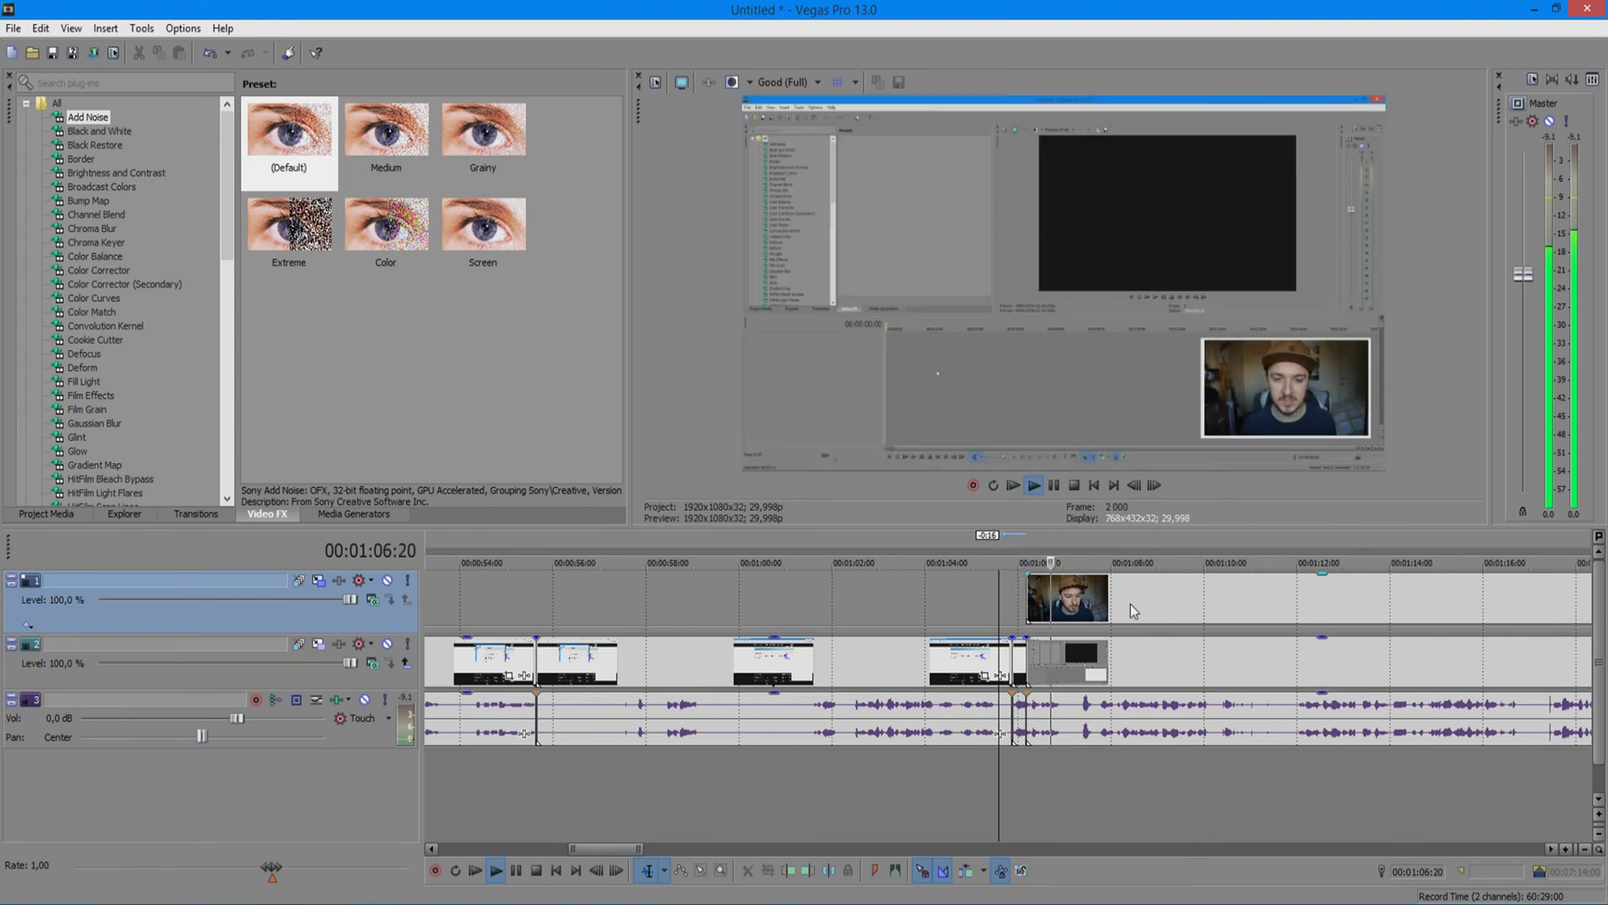
pyautogui.scroll(2, 1129, 605)
pyautogui.scroll(1, 1148, 704)
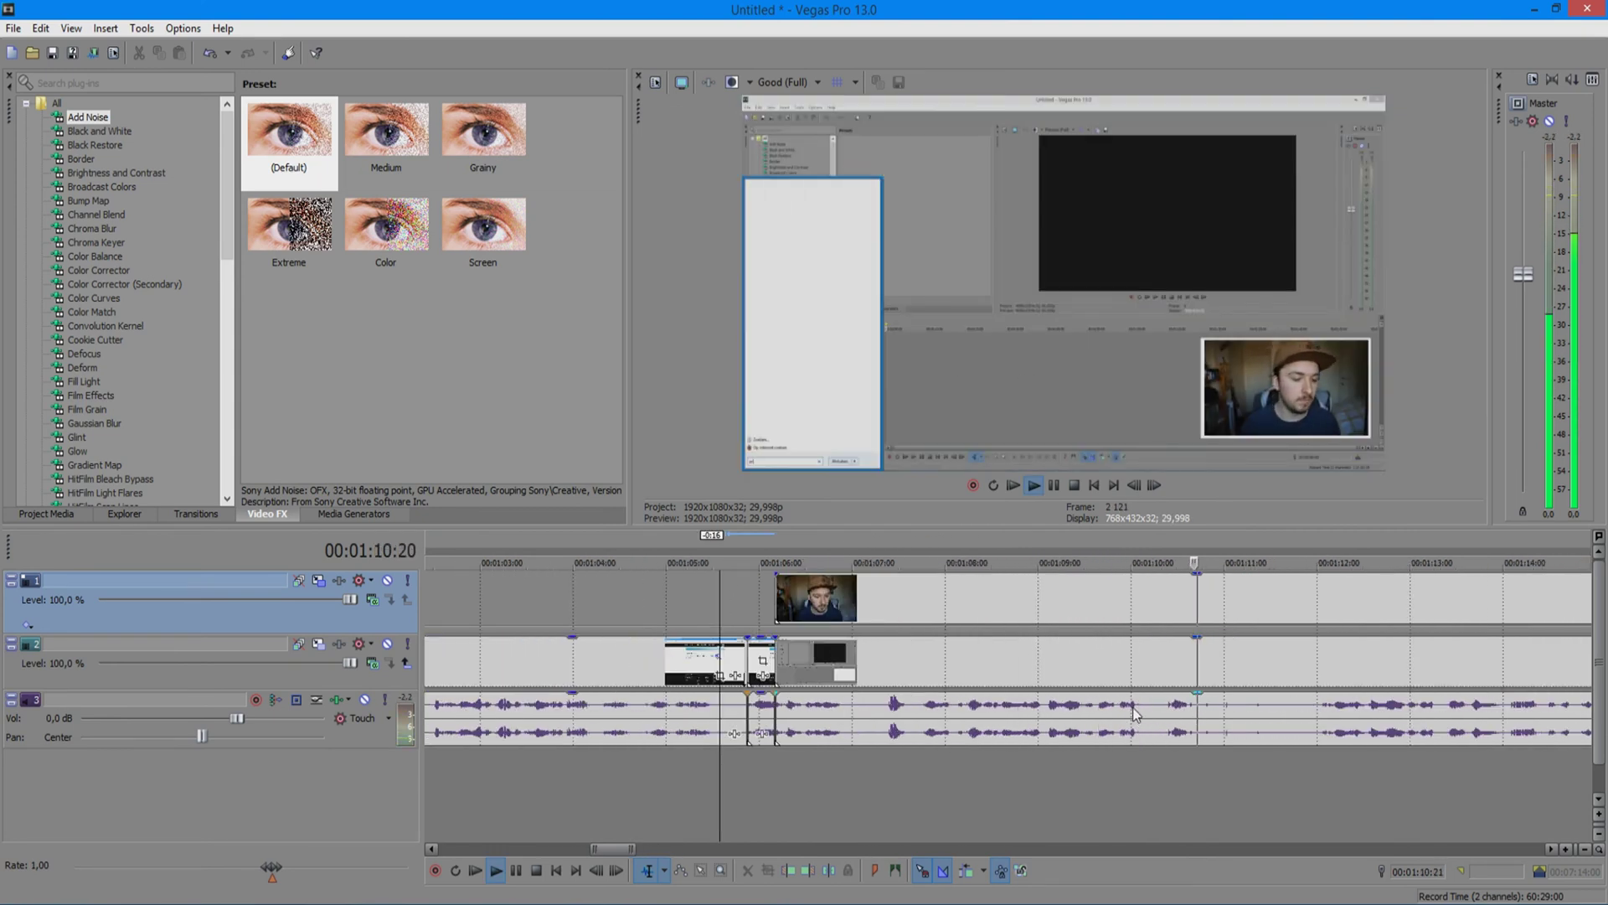
pyautogui.scroll(-2, 1135, 710)
pyautogui.press('space')
# Split all tracks at 1:09:13 on the screen capture timeline
pyautogui.click(841, 657)
pyautogui.scroll(2, 840, 657)
pyautogui.press('space')
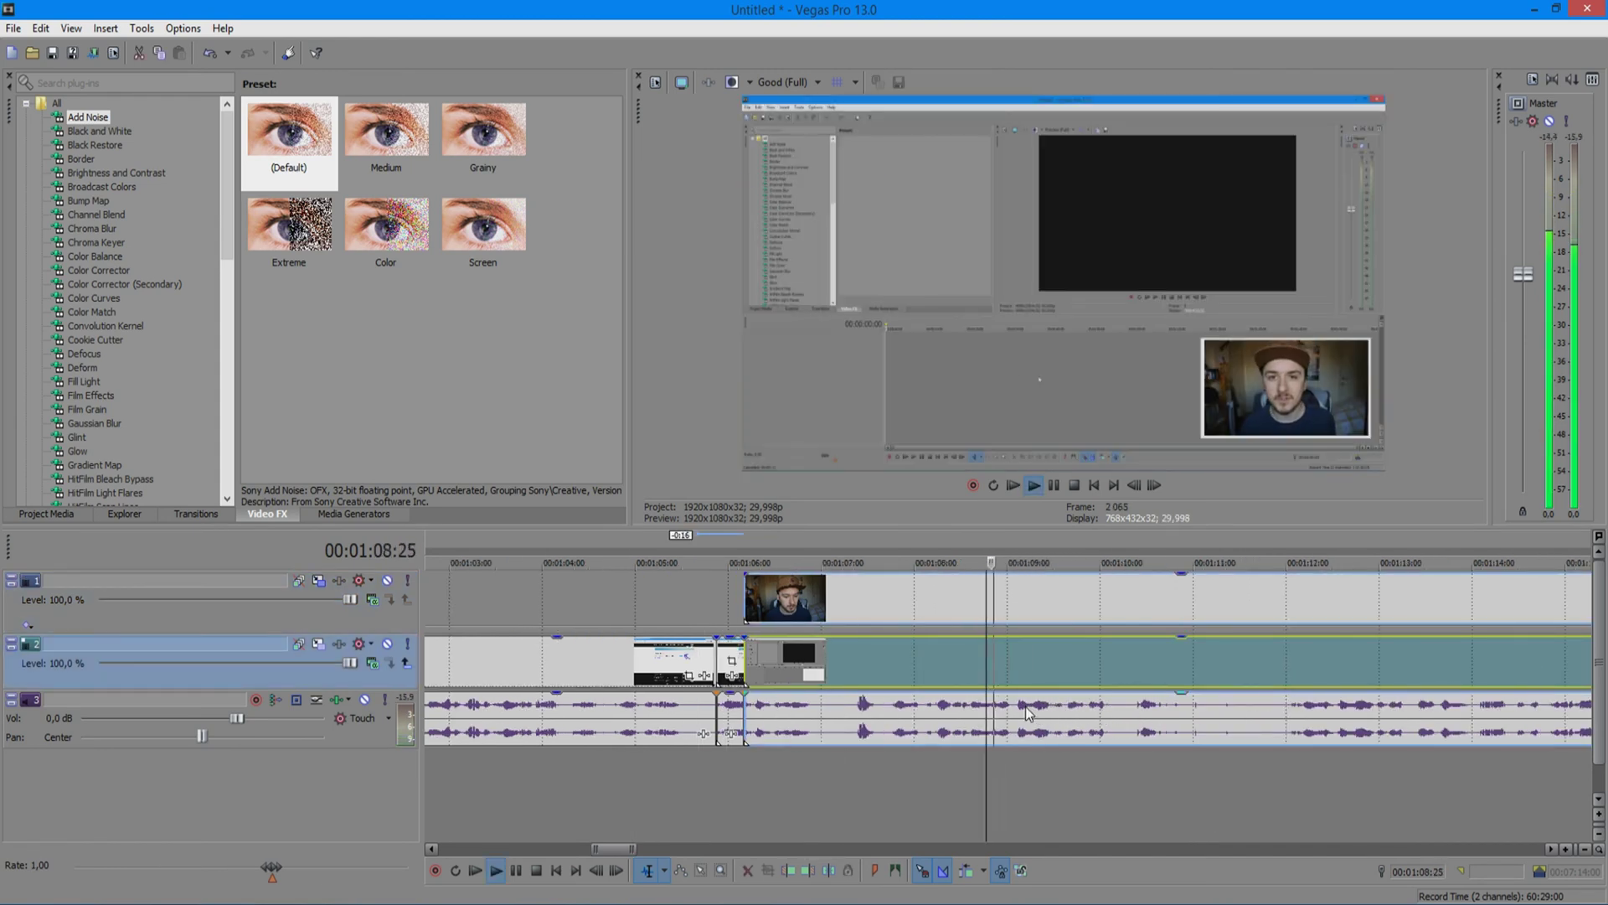
pyautogui.press('space')
pyautogui.press('s')
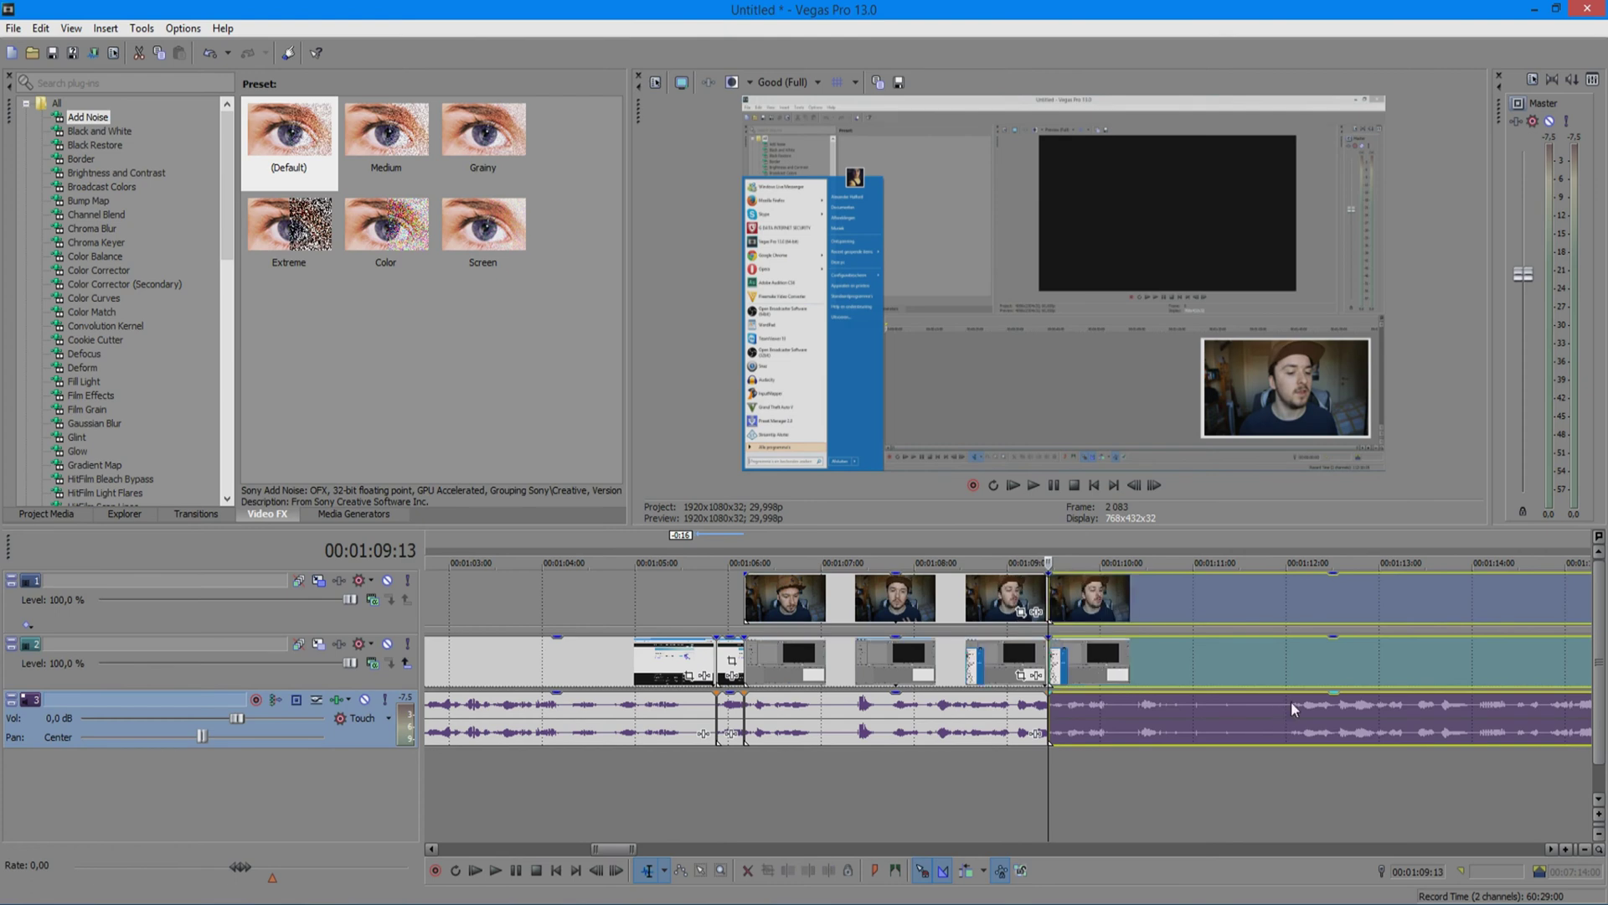
# Select the audio and webcam events after the split, shifting events right and back to close the gap
pyautogui.click(1290, 701)
pyautogui.scroll(-2, 1290, 701)
pyautogui.press('space')
pyautogui.click(1005, 596)
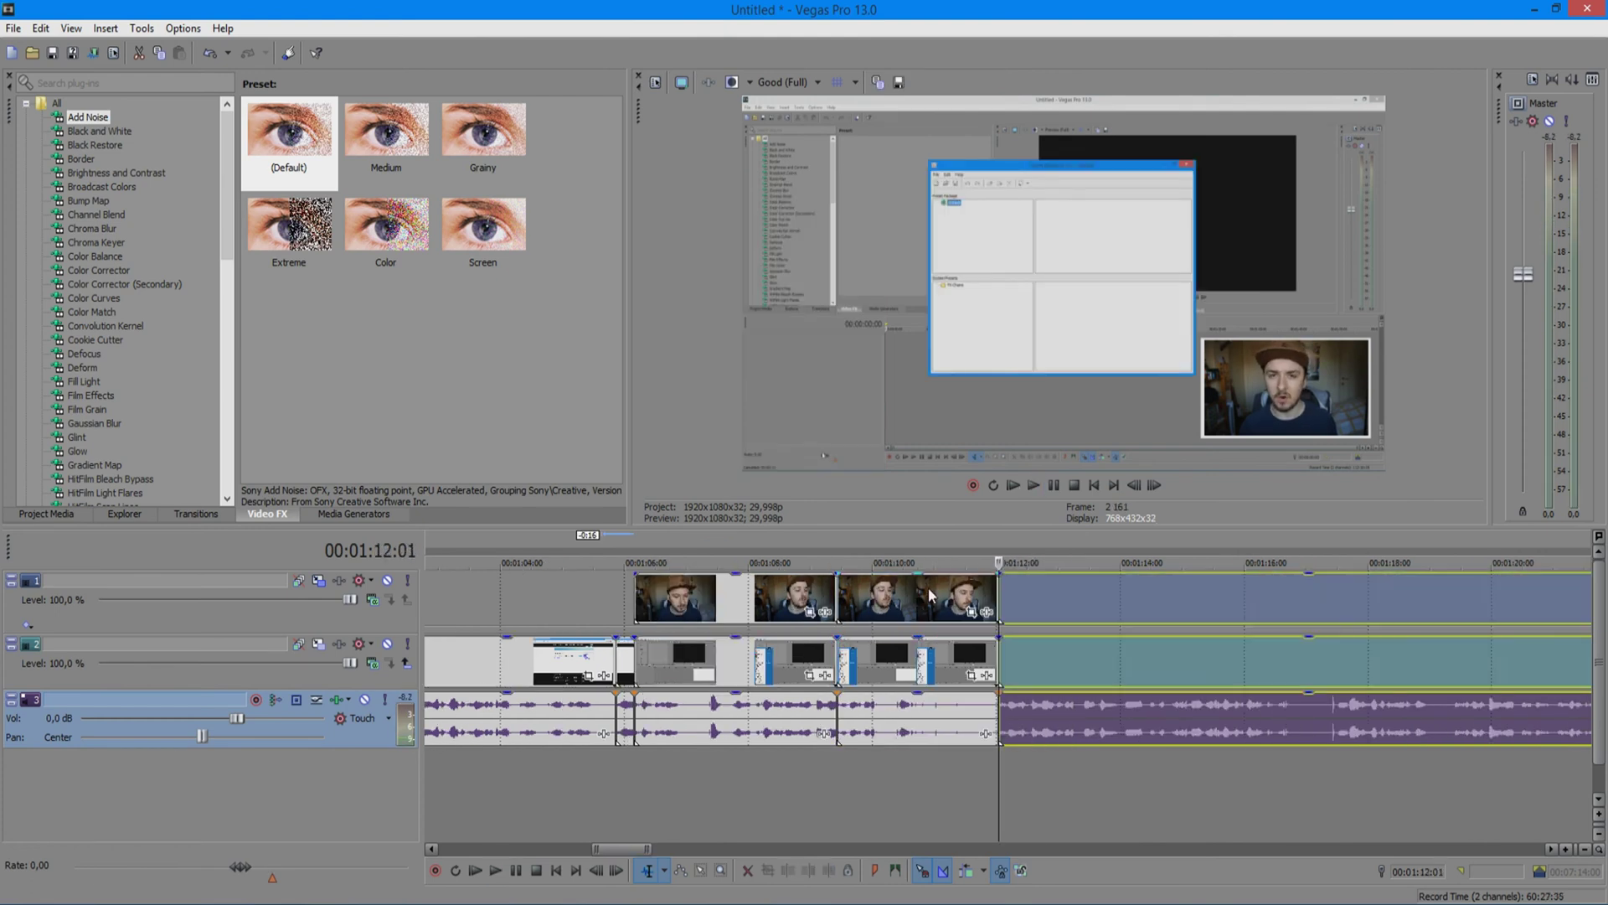
pyautogui.press('space')
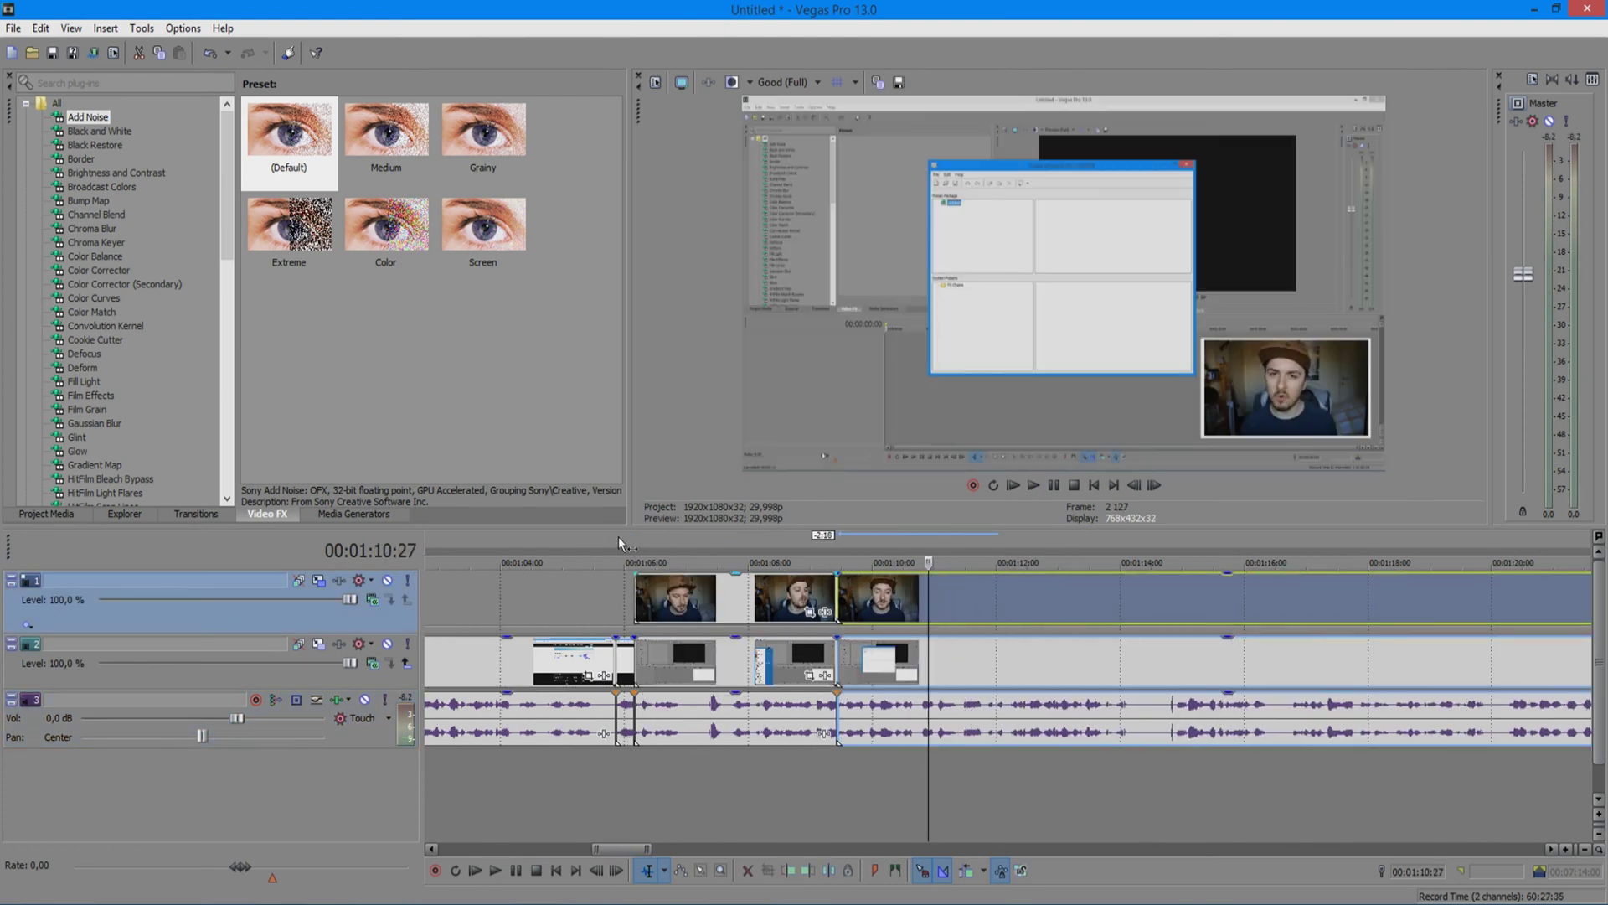
pyautogui.press('space')
pyautogui.moveTo(680, 596)
pyautogui.mouseDown()
pyautogui.moveTo(1125, 601)
pyautogui.moveTo(1022, 601)
pyautogui.mouseUp()
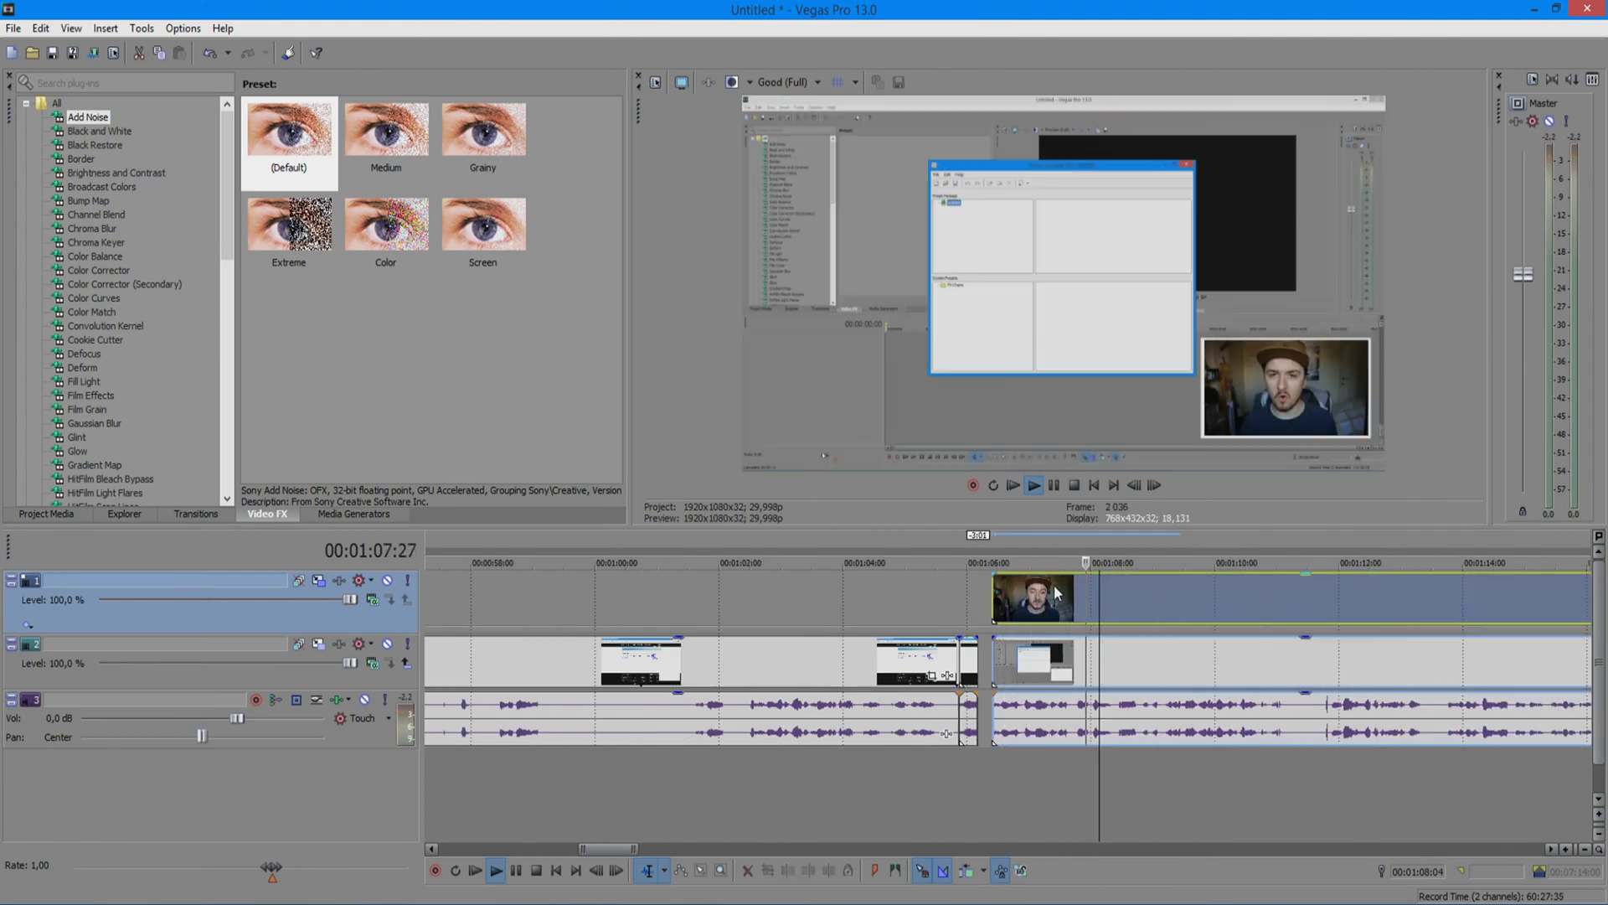
pyautogui.click(951, 590)
# Preview the section and split the events where the Preset Manager appears
pyautogui.press('space')
pyautogui.scroll(-2, 953, 584)
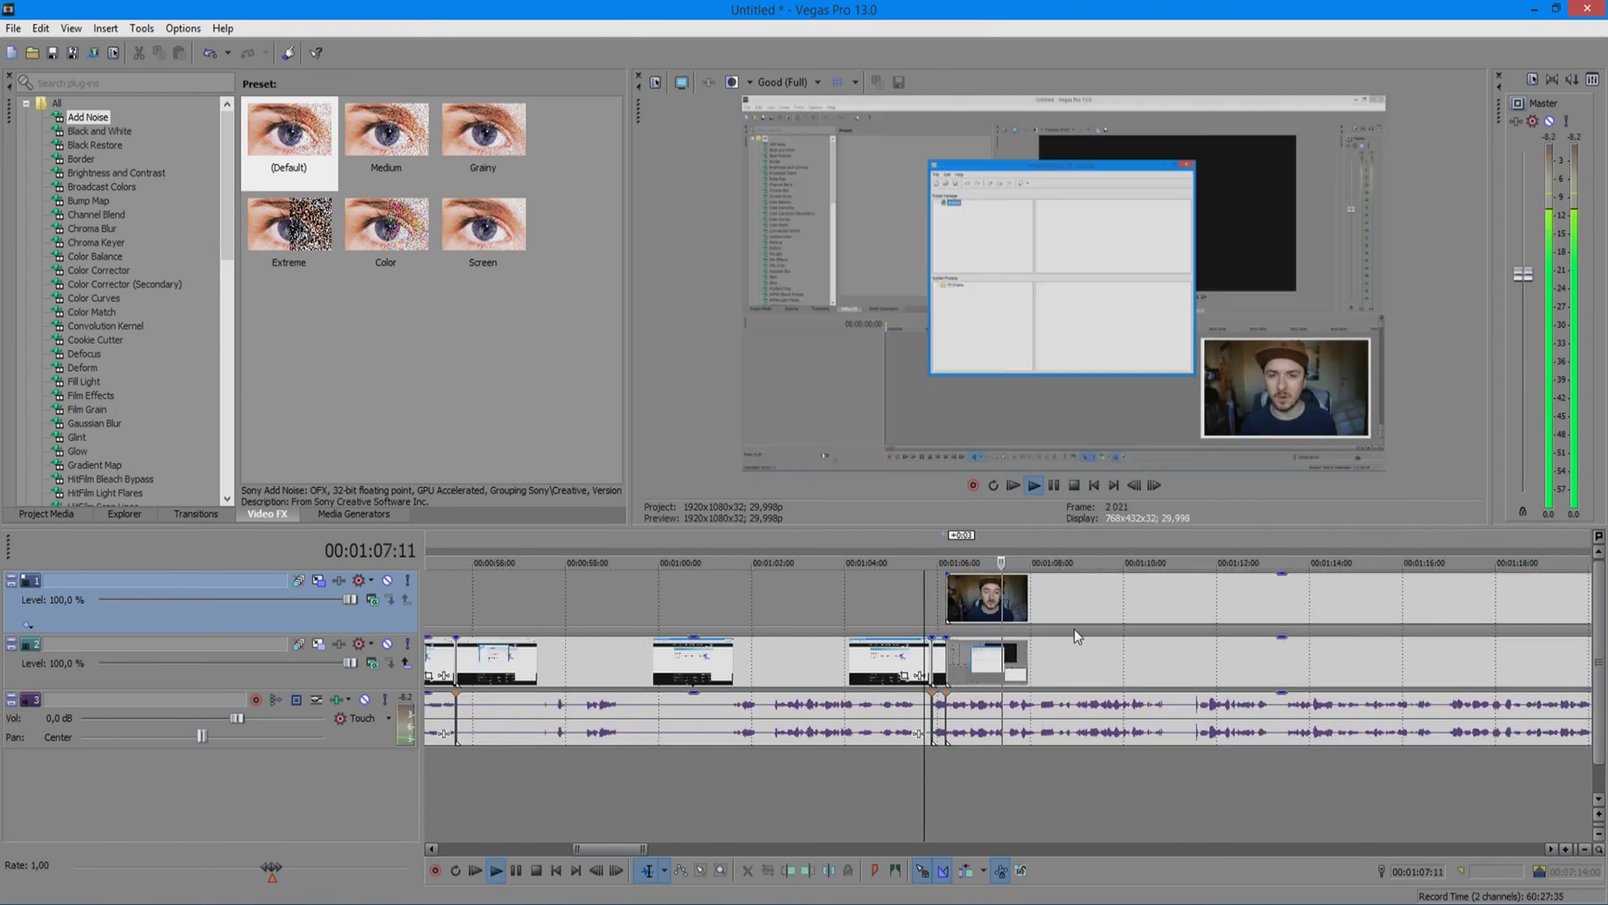
pyautogui.scroll(1, 1130, 662)
pyautogui.scroll(1, 1164, 695)
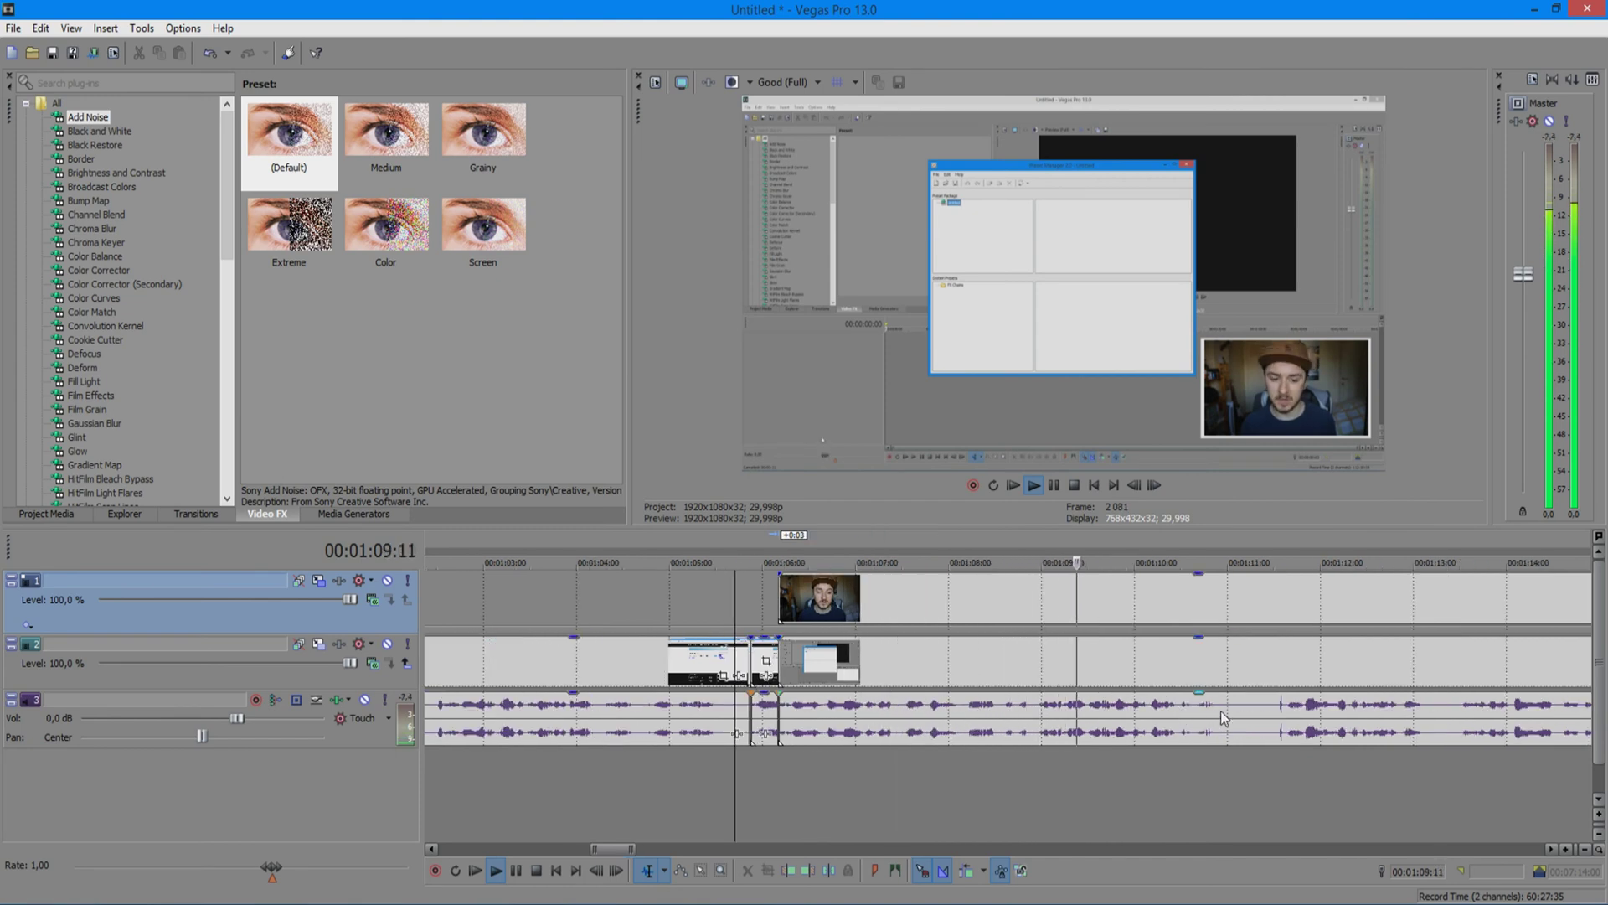
pyautogui.hotkey('ctrl', 'v')
pyautogui.hotkey('ctrl', 'v')
pyautogui.hotkey('ctrl', 'v')
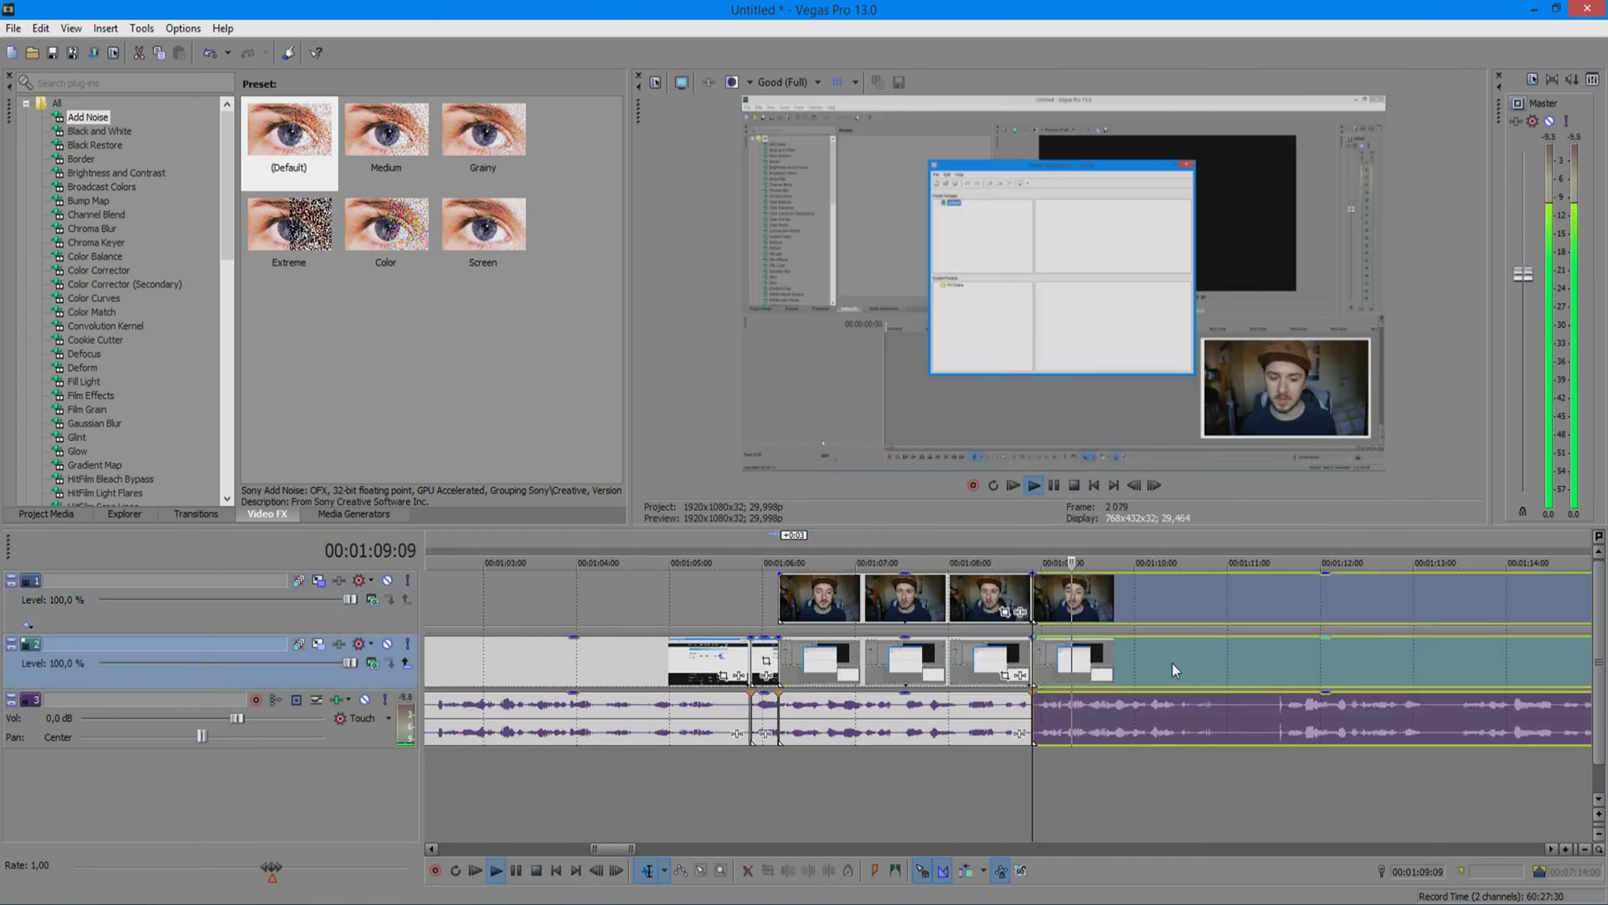
# Pan/Crop the screen-capture event tightly around the Preset Manager window and preview the zoom
pyautogui.click(1120, 674)
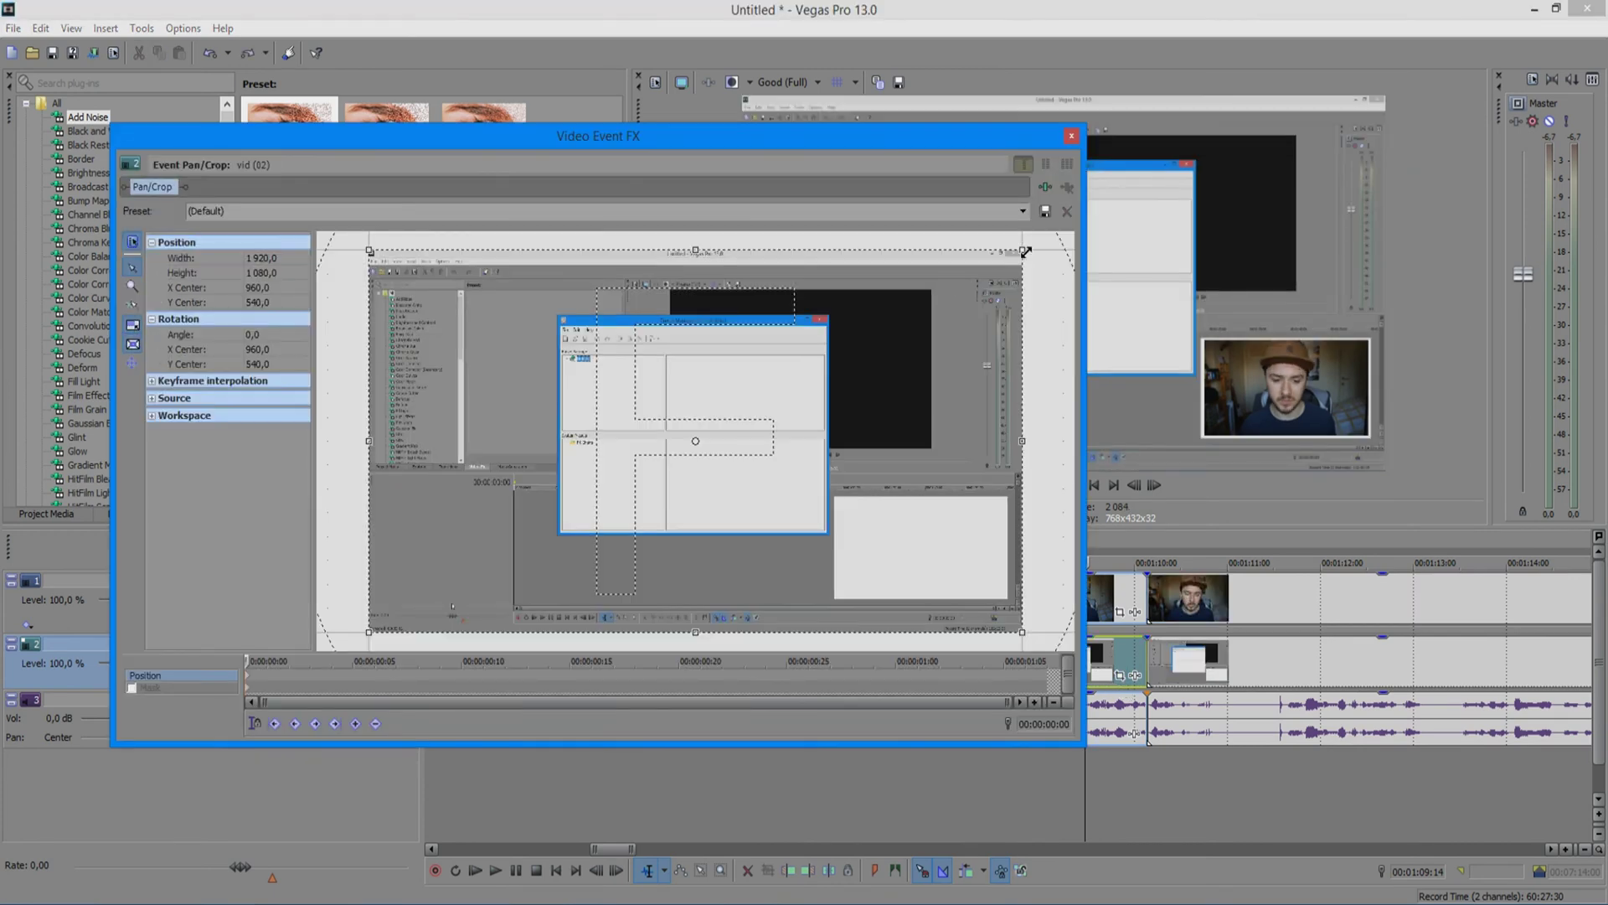
pyautogui.moveTo(1026, 251); pyautogui.dragTo(901, 299)
pyautogui.moveTo(798, 407); pyautogui.dragTo(794, 394)
pyautogui.click(1070, 136)
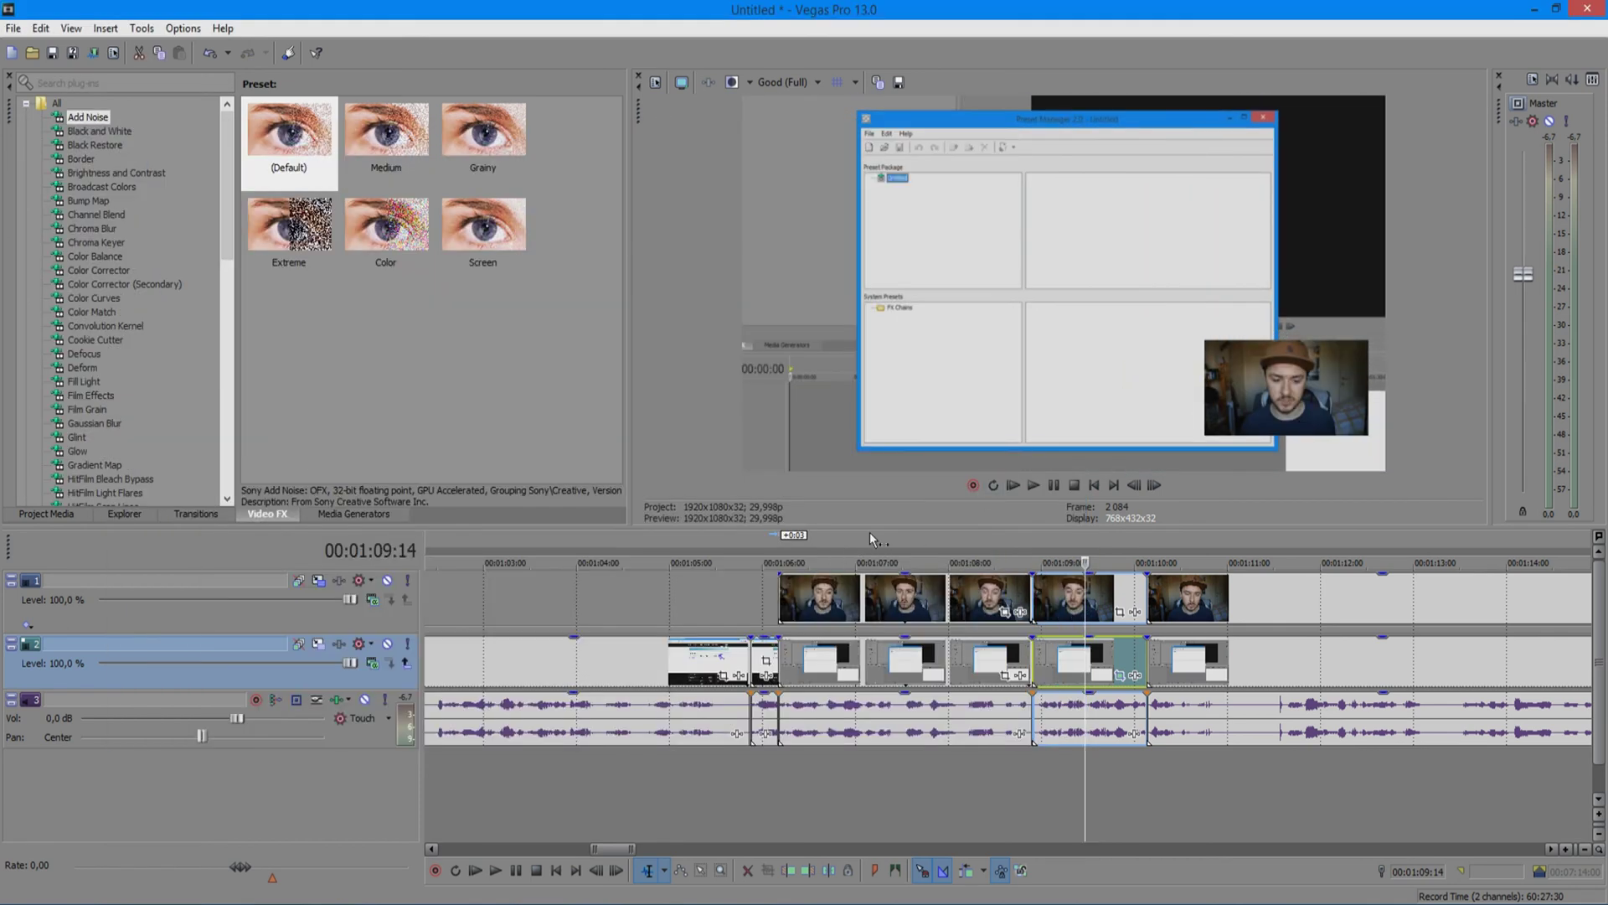
pyautogui.click(1008, 541)
pyautogui.press('space')
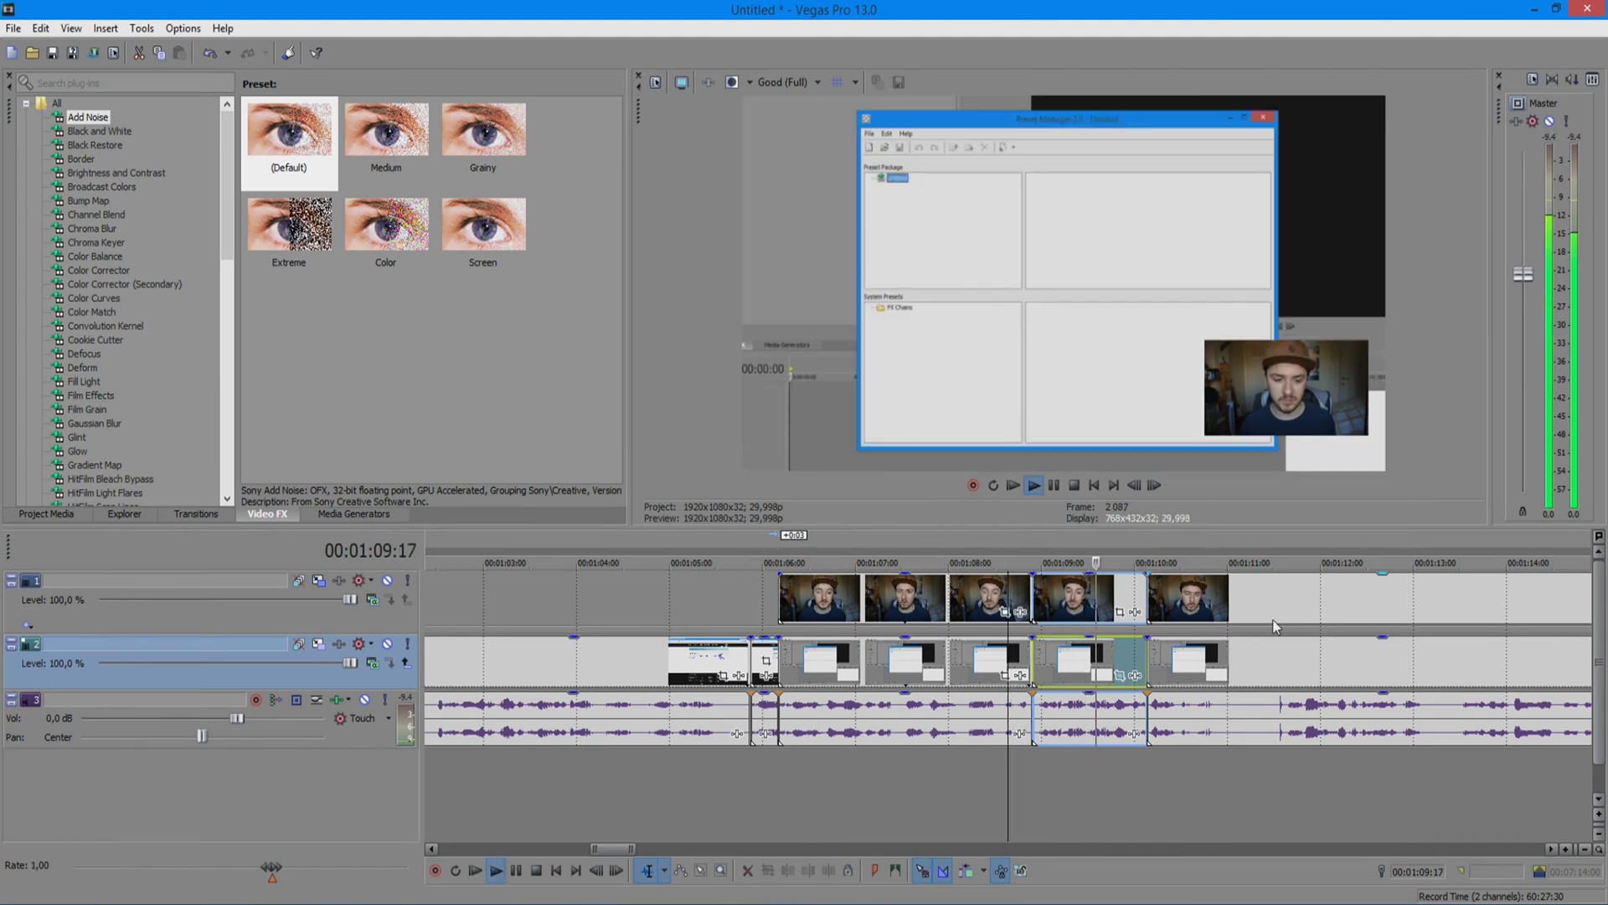
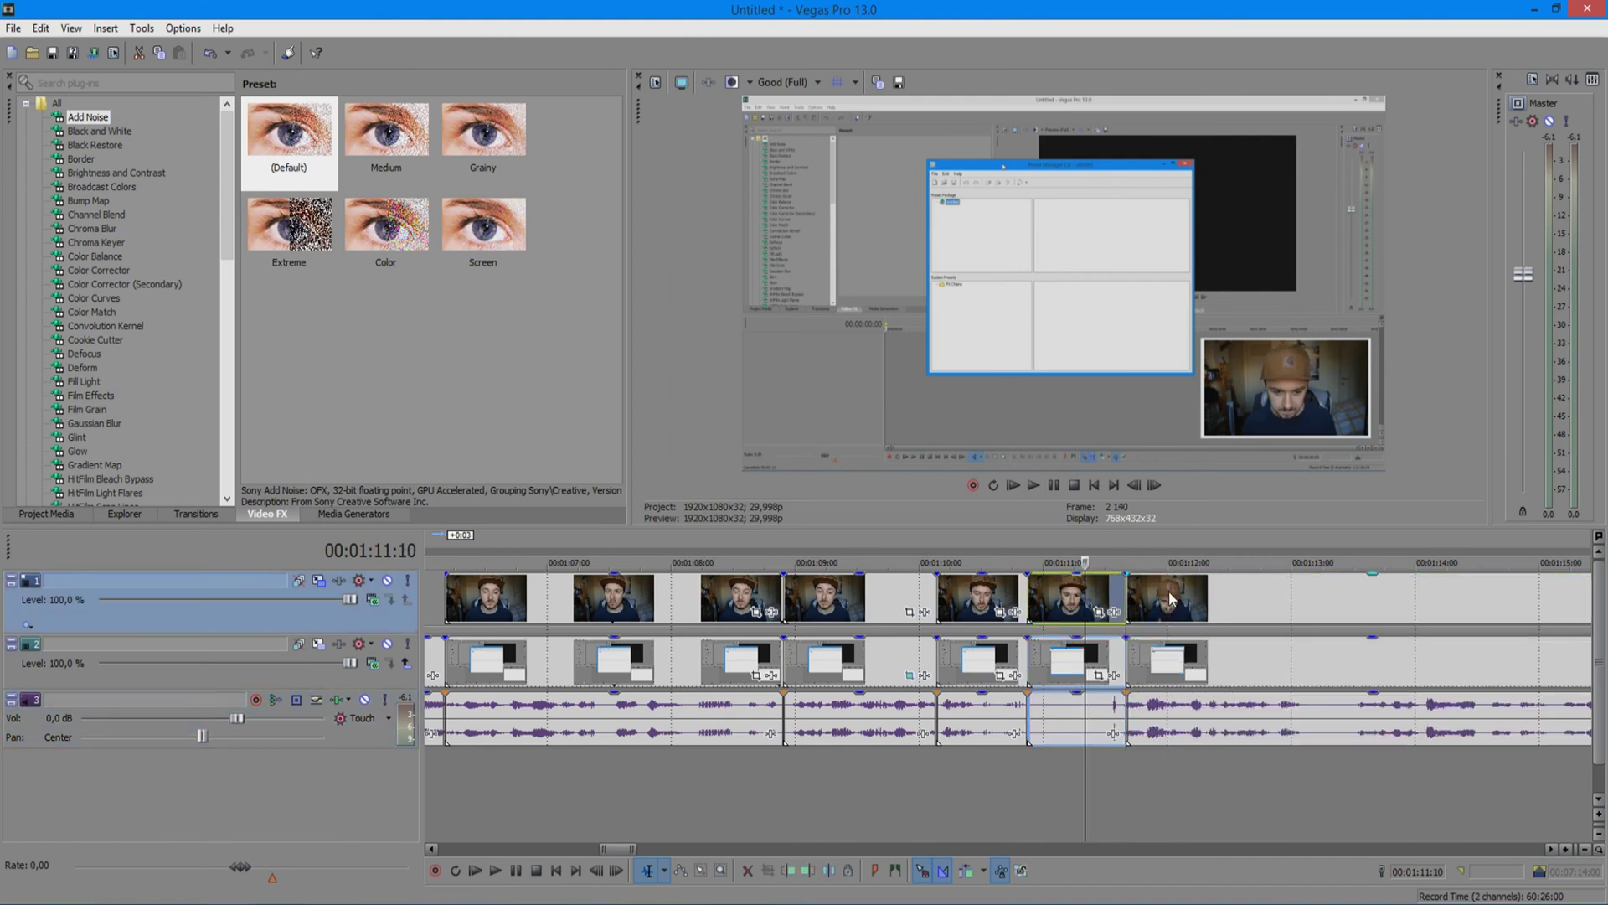
# Review from about 1:12 and delete the short unwanted clip near 1:15, closing the gap
pyautogui.click(968, 536)
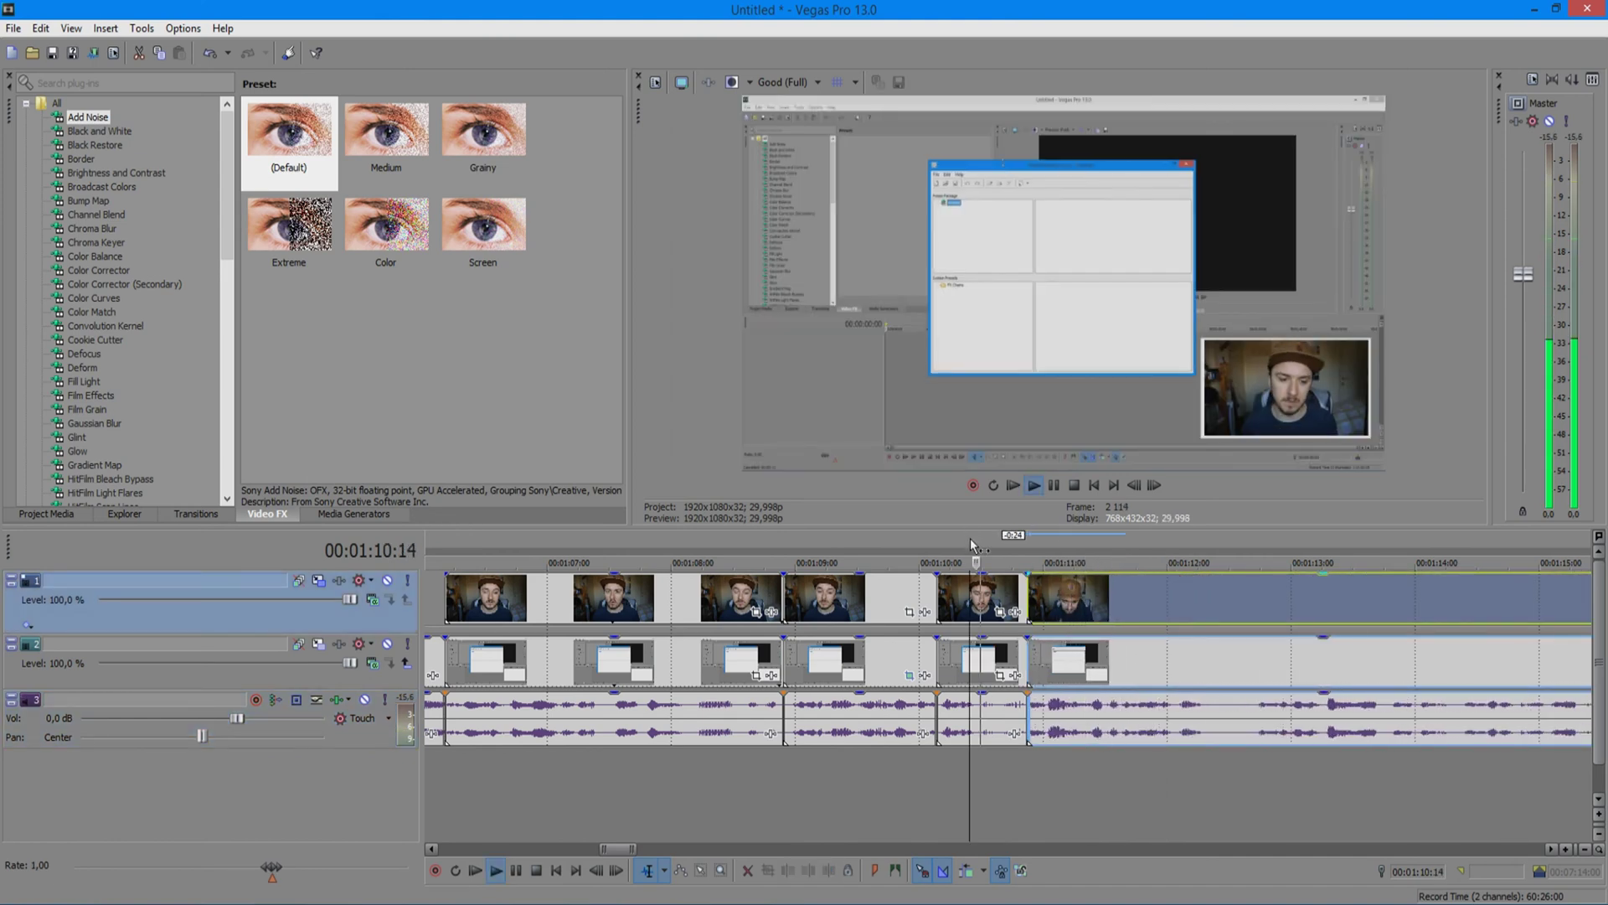
pyautogui.scroll(-1, 1131, 695)
pyautogui.click(1111, 703)
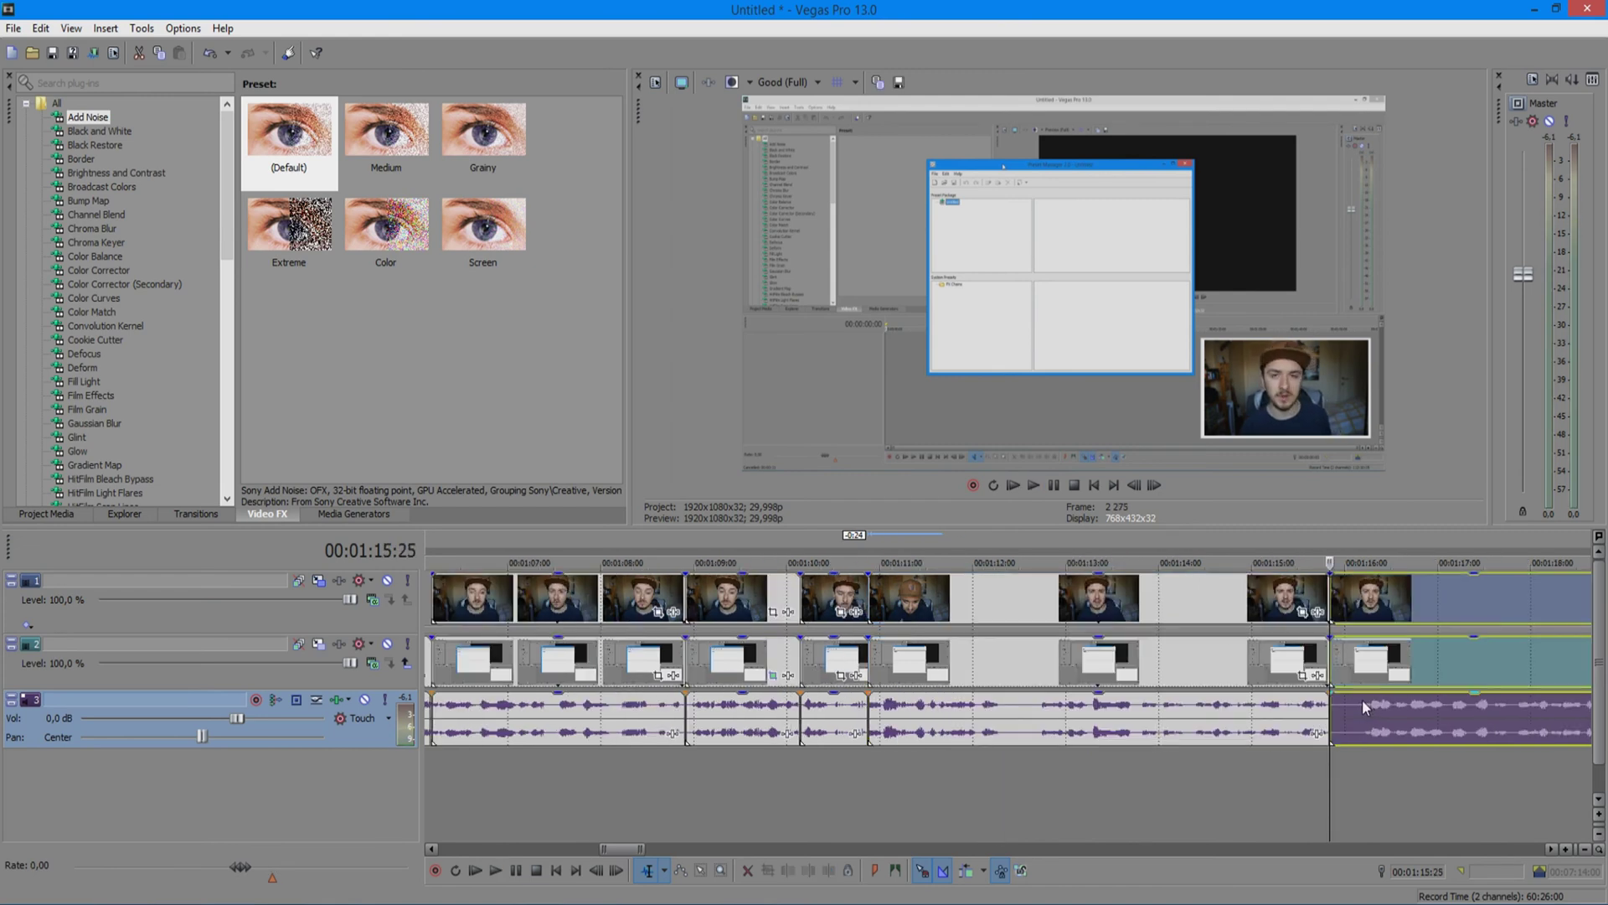
pyautogui.click(963, 594)
pyautogui.press('Delete')
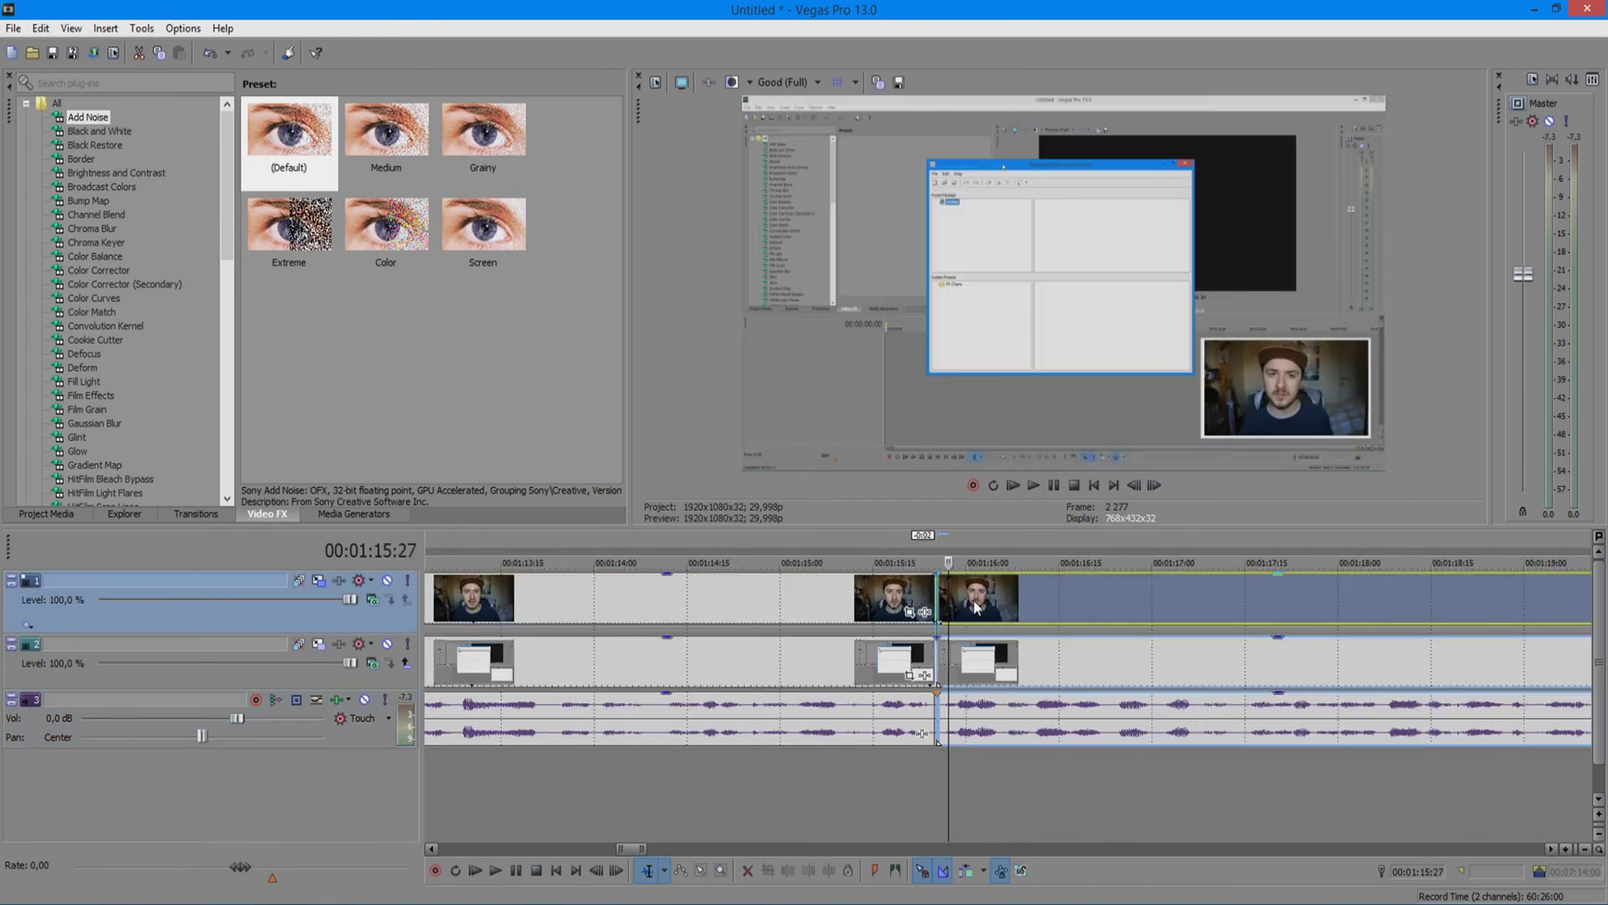
# Play back from 1:15:14 to check the new cut
pyautogui.click(867, 535)
pyautogui.press('space')
pyautogui.scroll(-2, 1078, 659)
pyautogui.scroll(-2, 1077, 659)
pyautogui.scroll(-2, 1077, 658)
pyautogui.scroll(-2, 1077, 659)
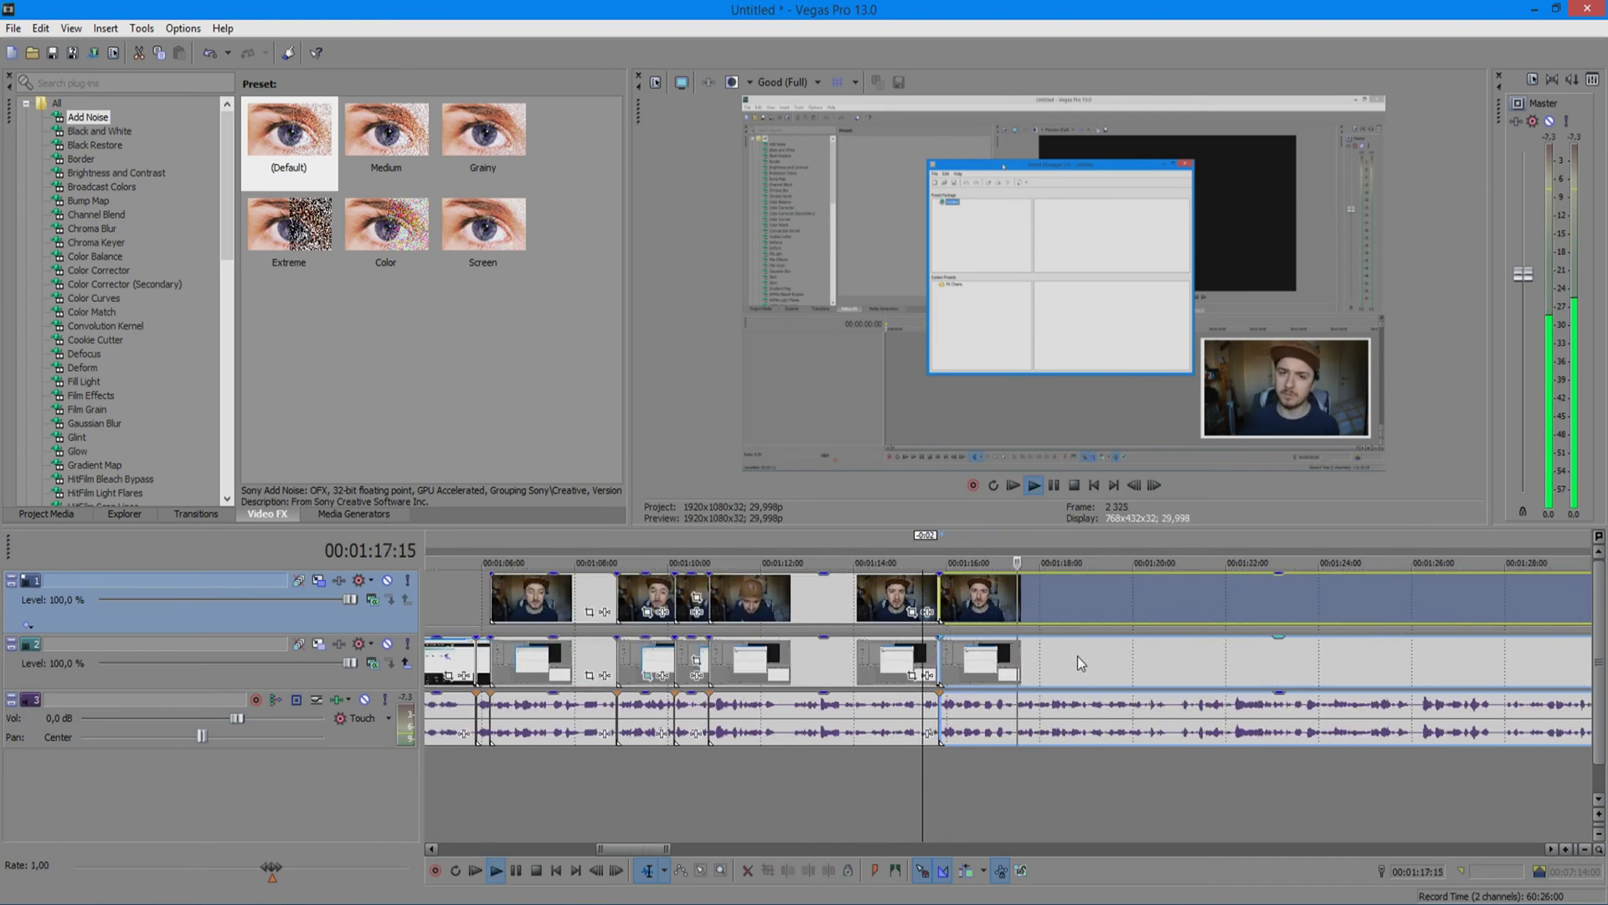
pyautogui.scroll(-2, 1027, 677)
pyautogui.scroll(1, 1078, 666)
pyautogui.scroll(2, 1078, 666)
pyautogui.press('space')
pyautogui.click(1055, 711)
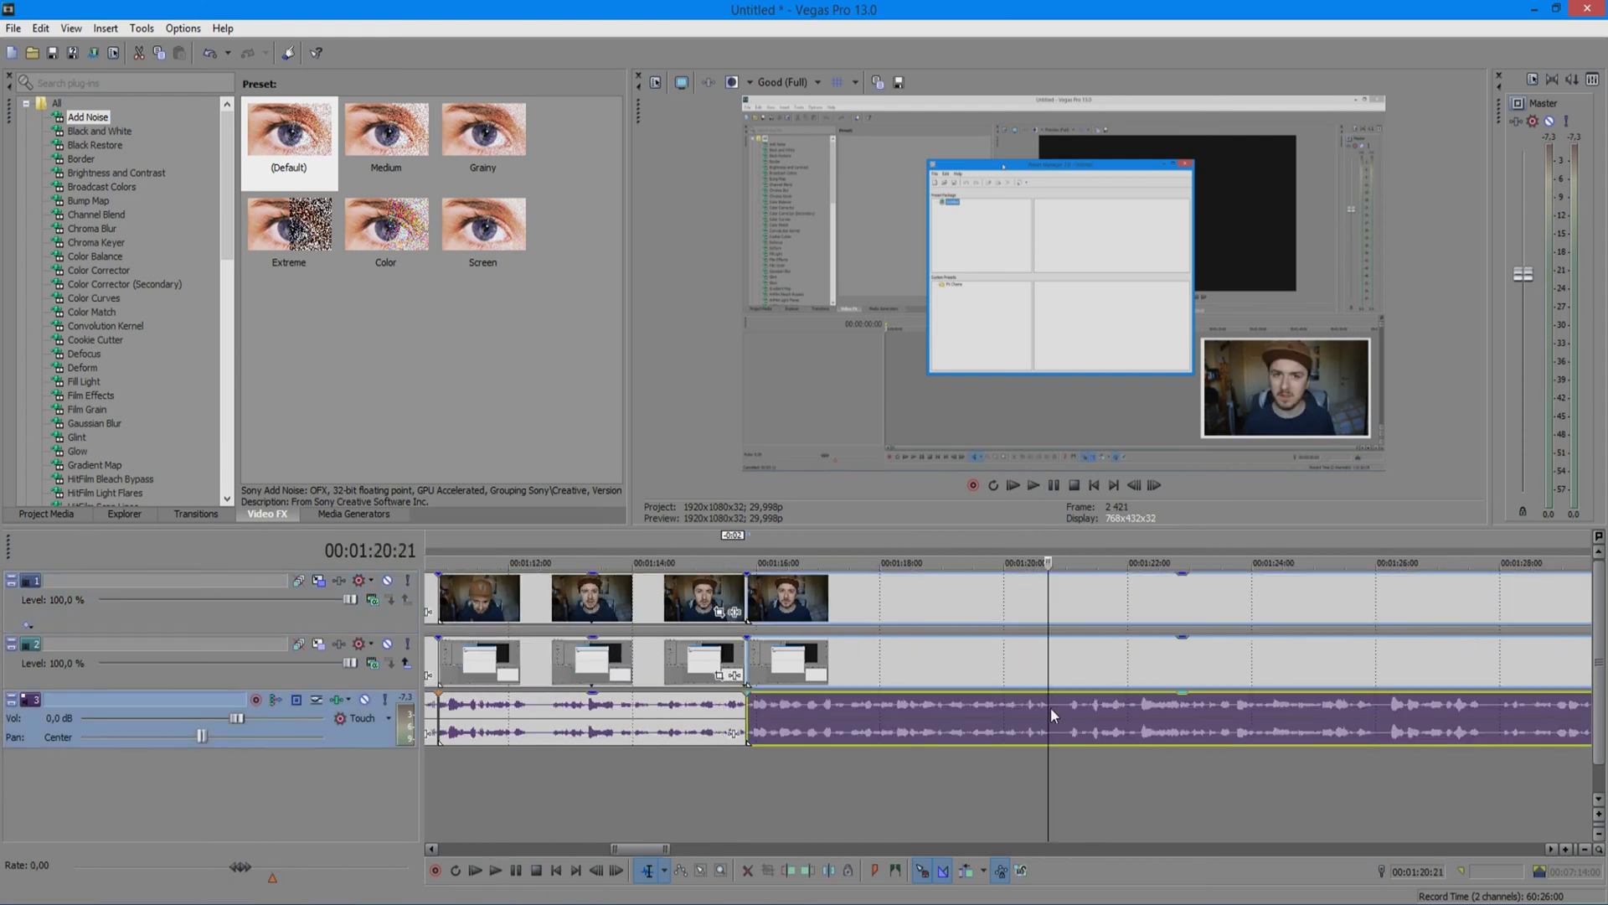
pyautogui.press('space')
pyautogui.scroll(3, 1047, 712)
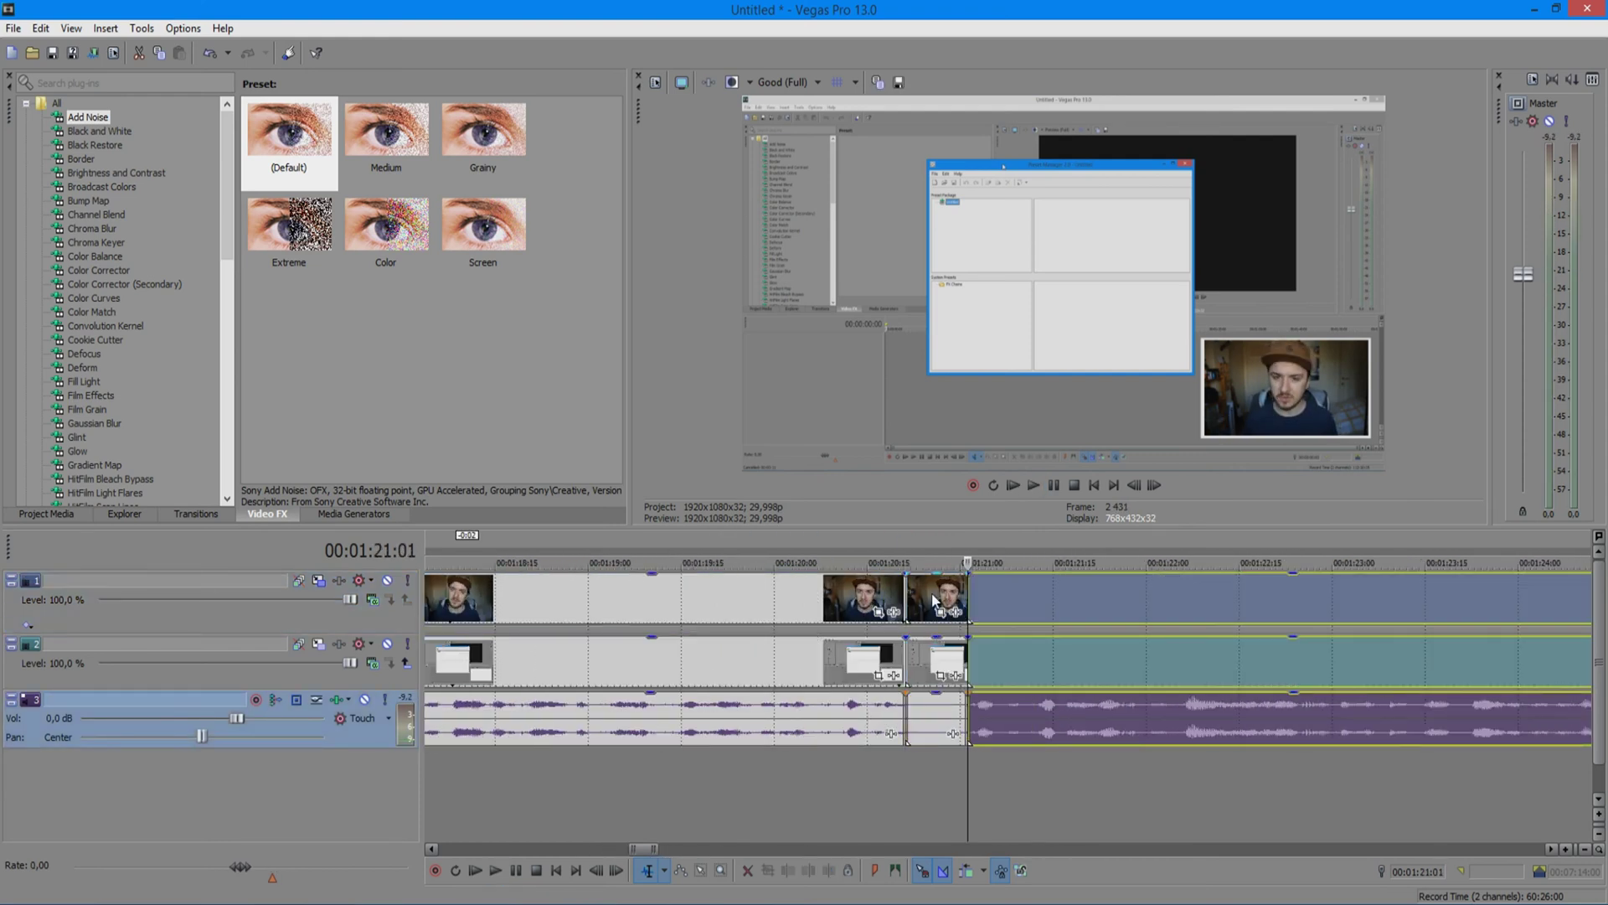
pyautogui.press('space')
# Play from about 1:20 and split all tracks at the first cut point near 1:29
pyautogui.click(821, 544)
pyautogui.press('space')
pyautogui.scroll(-2, 1052, 617)
pyautogui.scroll(-2, 1115, 656)
pyautogui.scroll(1, 1159, 679)
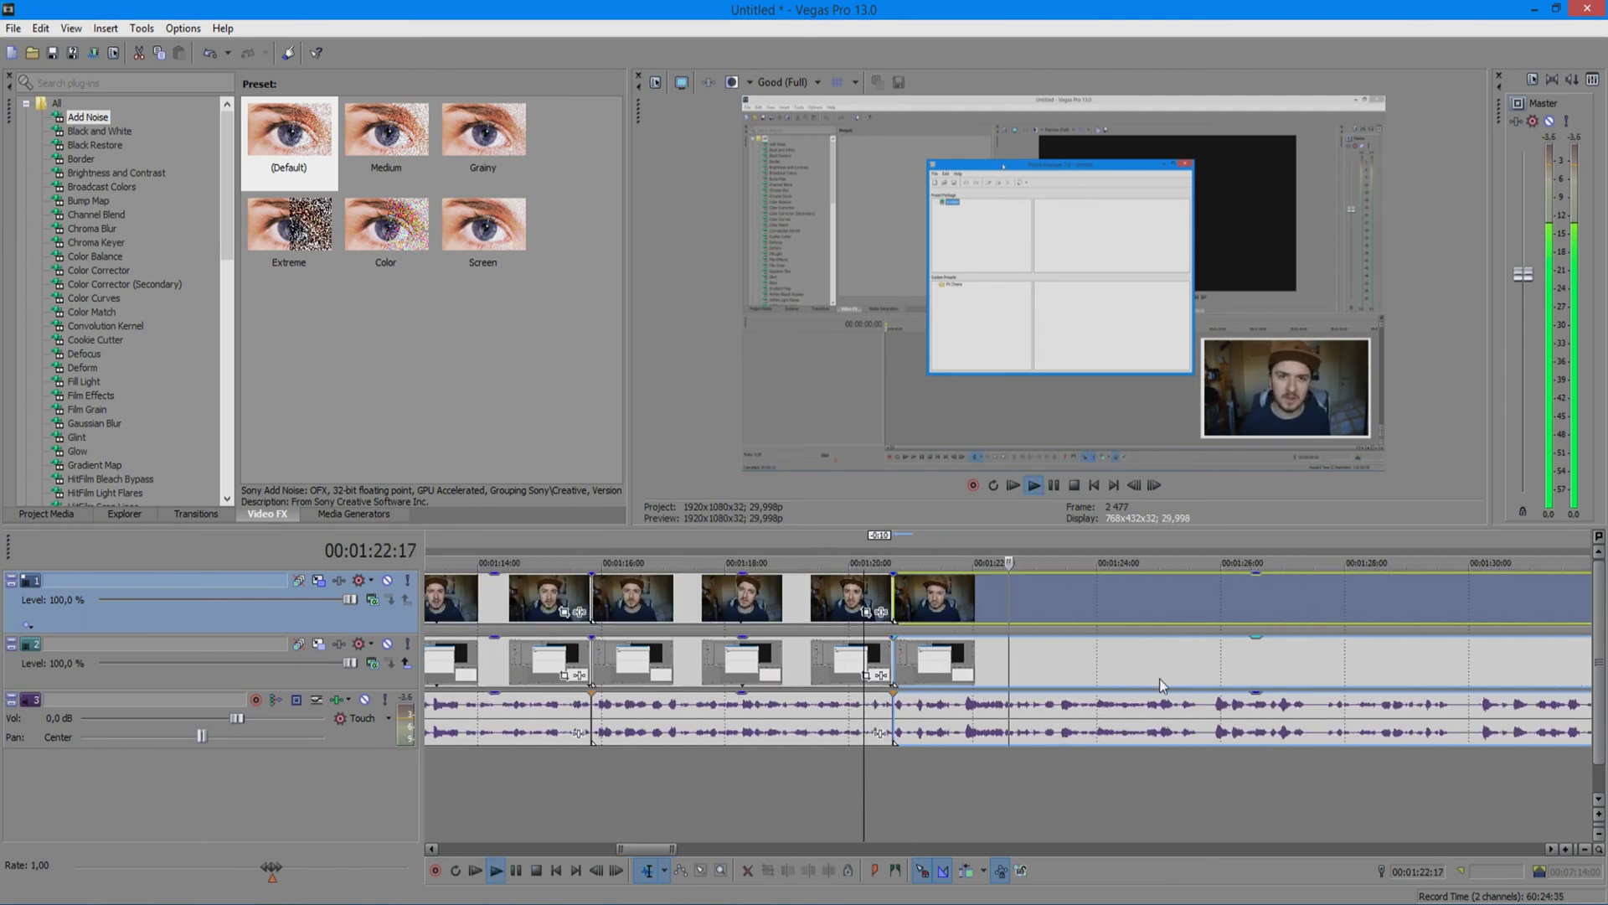
pyautogui.scroll(1, 1161, 697)
pyautogui.scroll(1, 1174, 742)
pyautogui.scroll(1, 1173, 742)
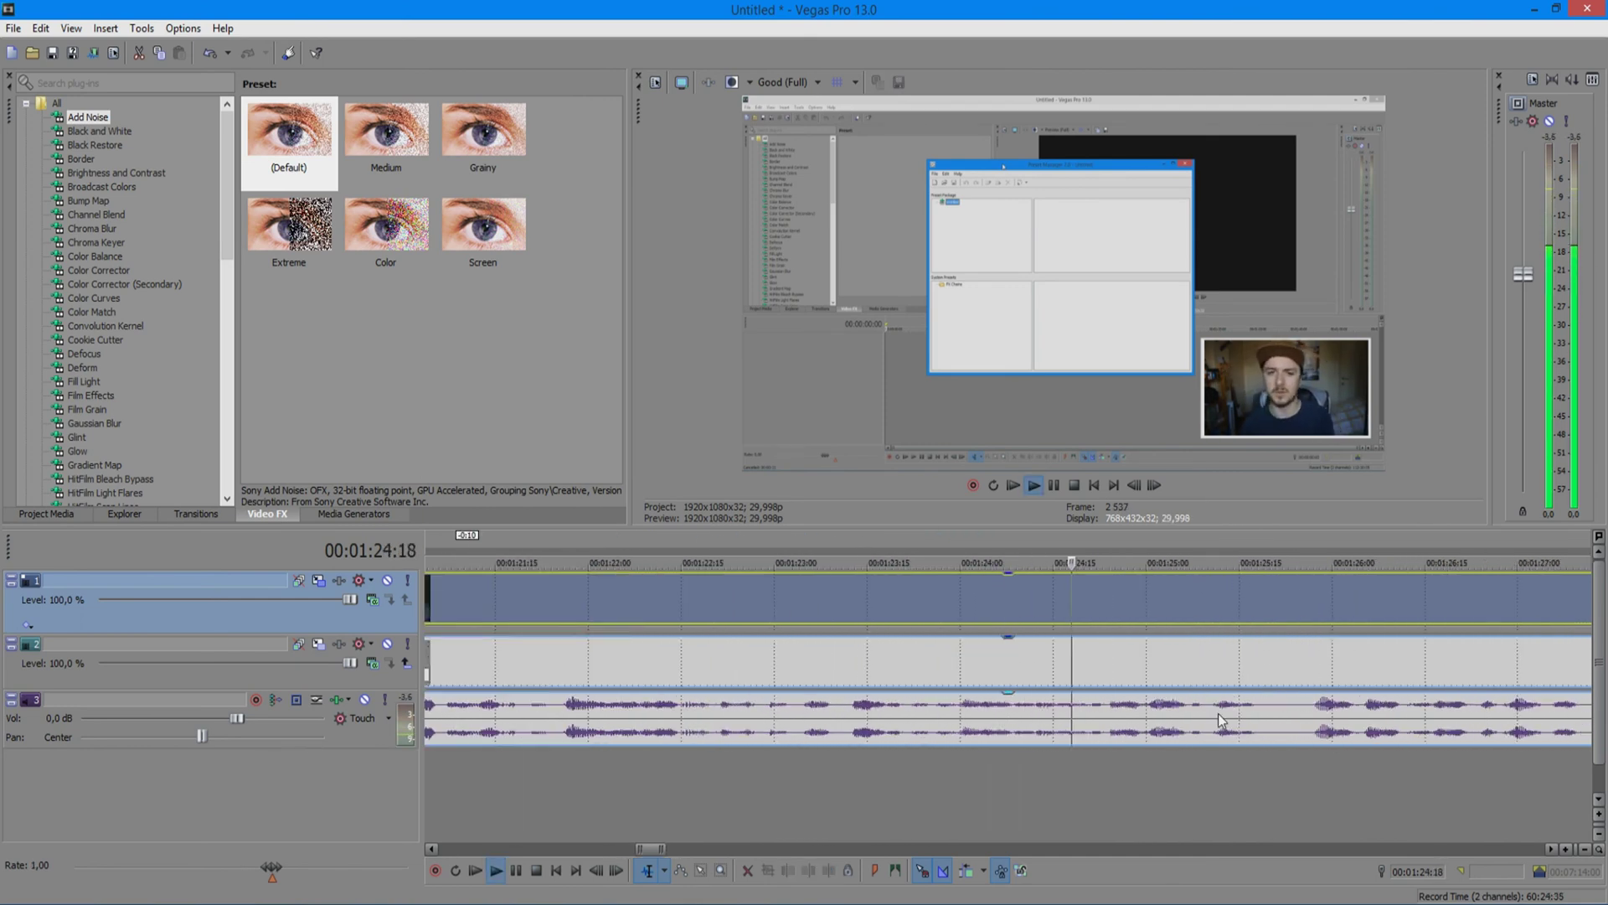
pyautogui.click(1184, 708)
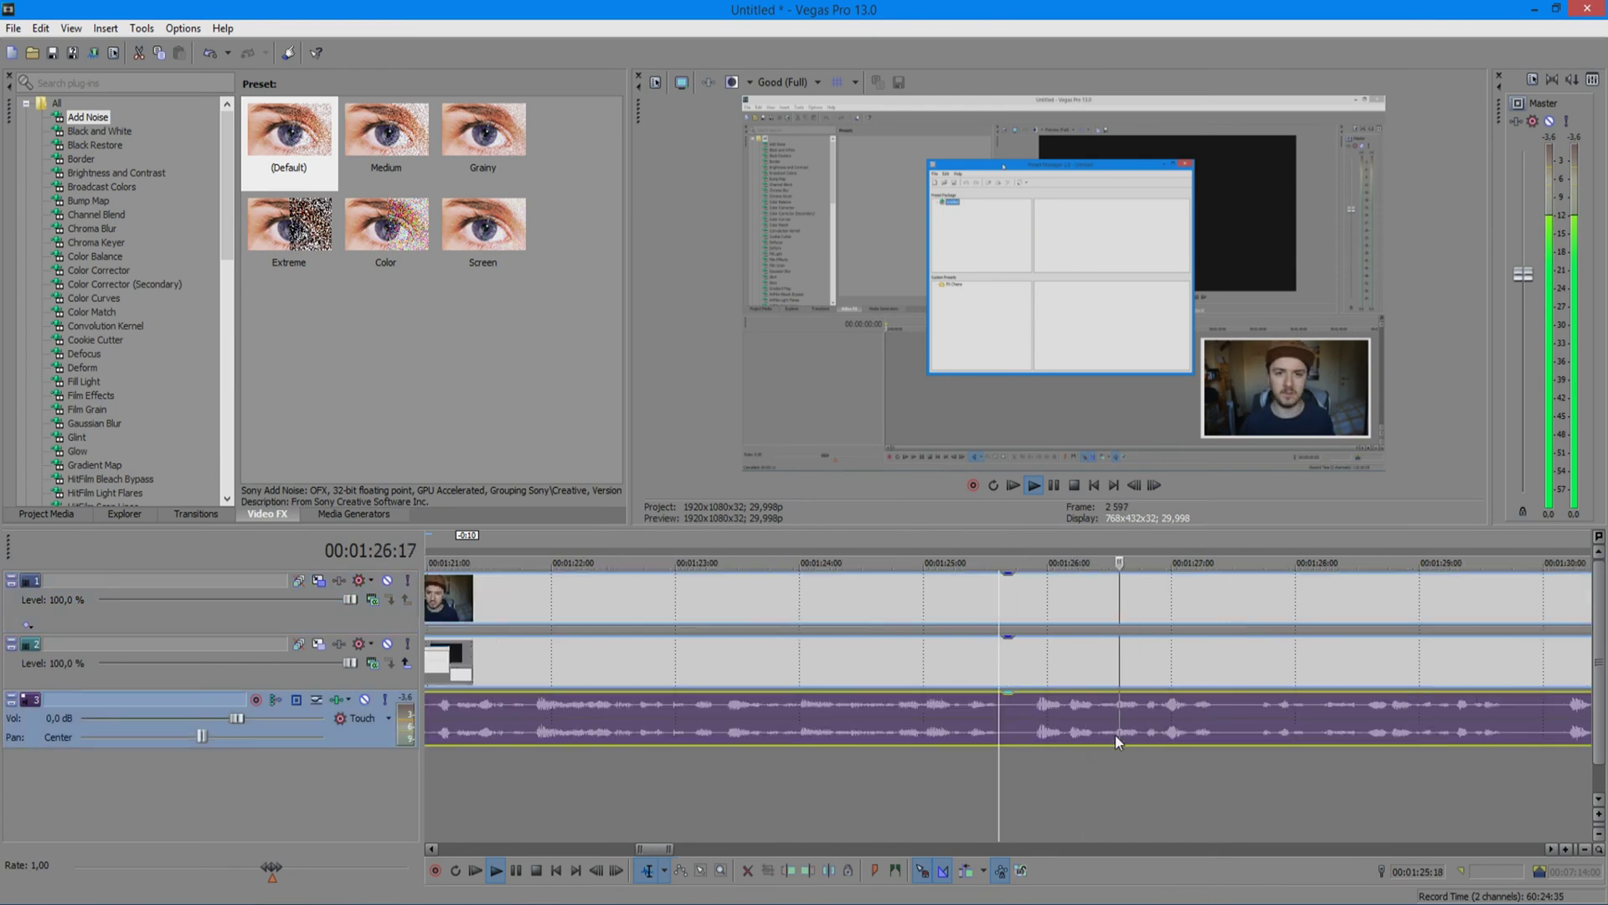
pyautogui.scroll(-1, 1215, 702)
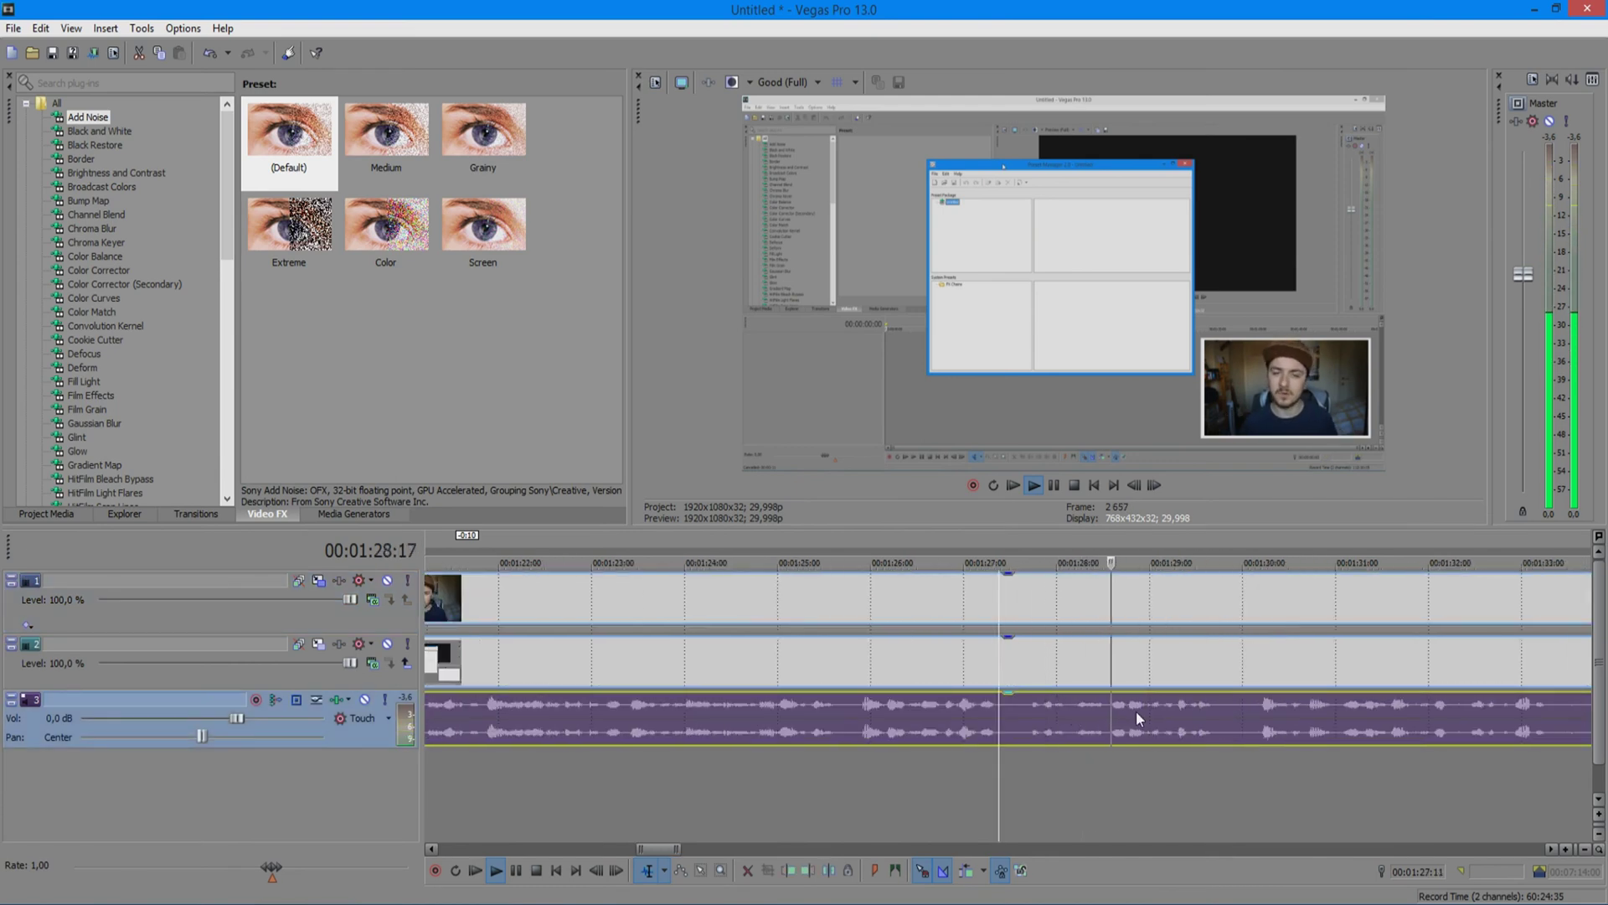
pyautogui.press('s')
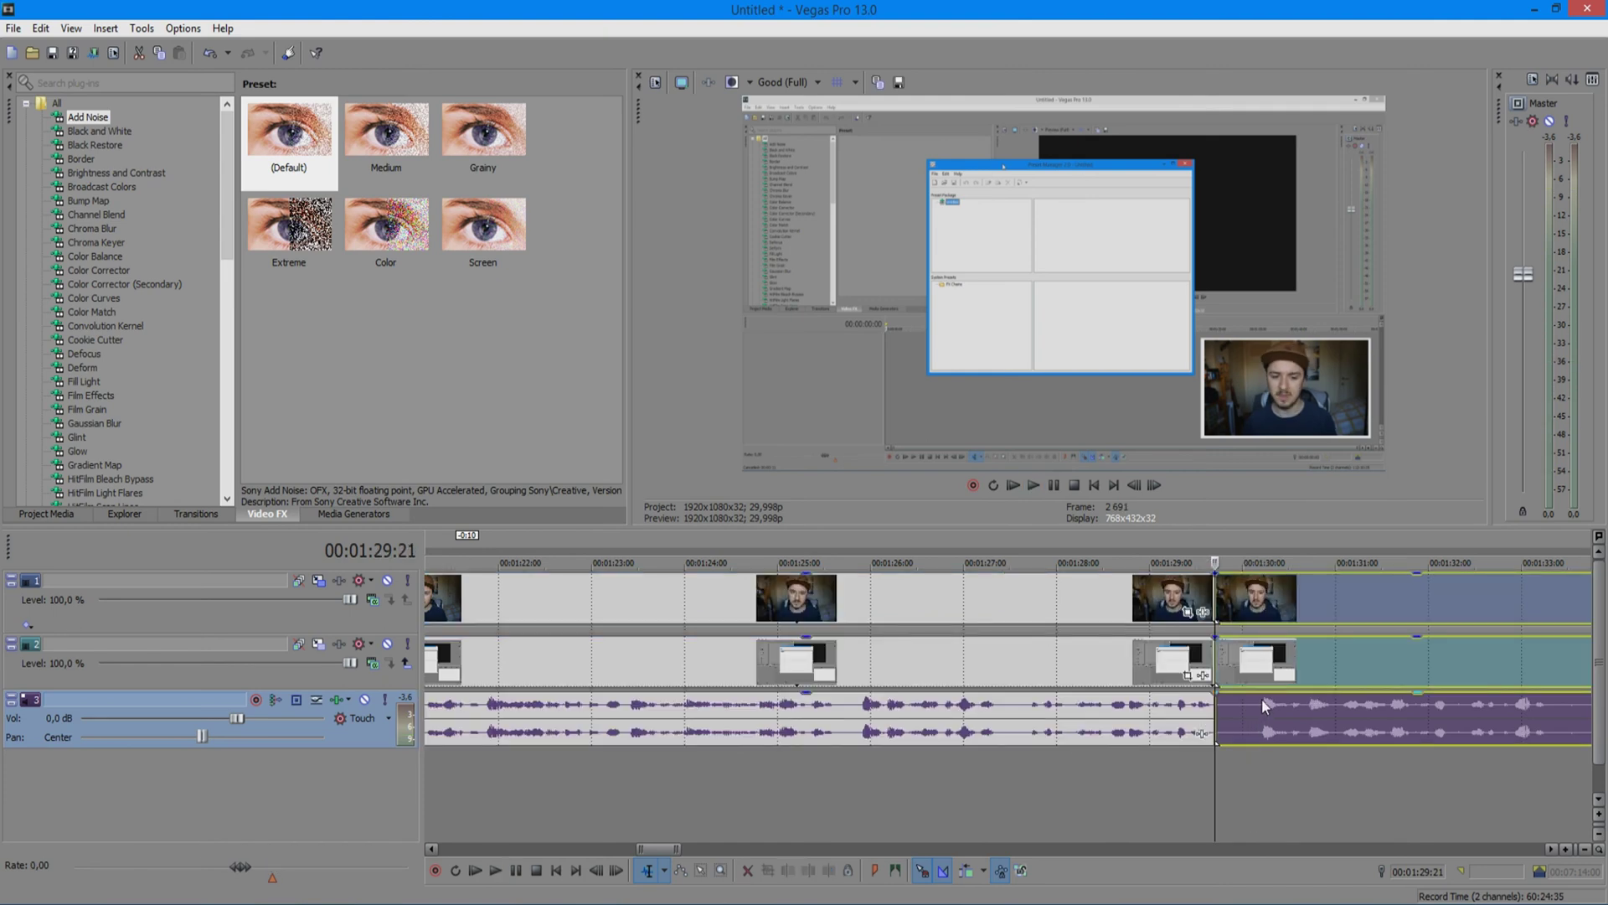
pyautogui.scroll(1, 1214, 700)
pyautogui.press('Return')
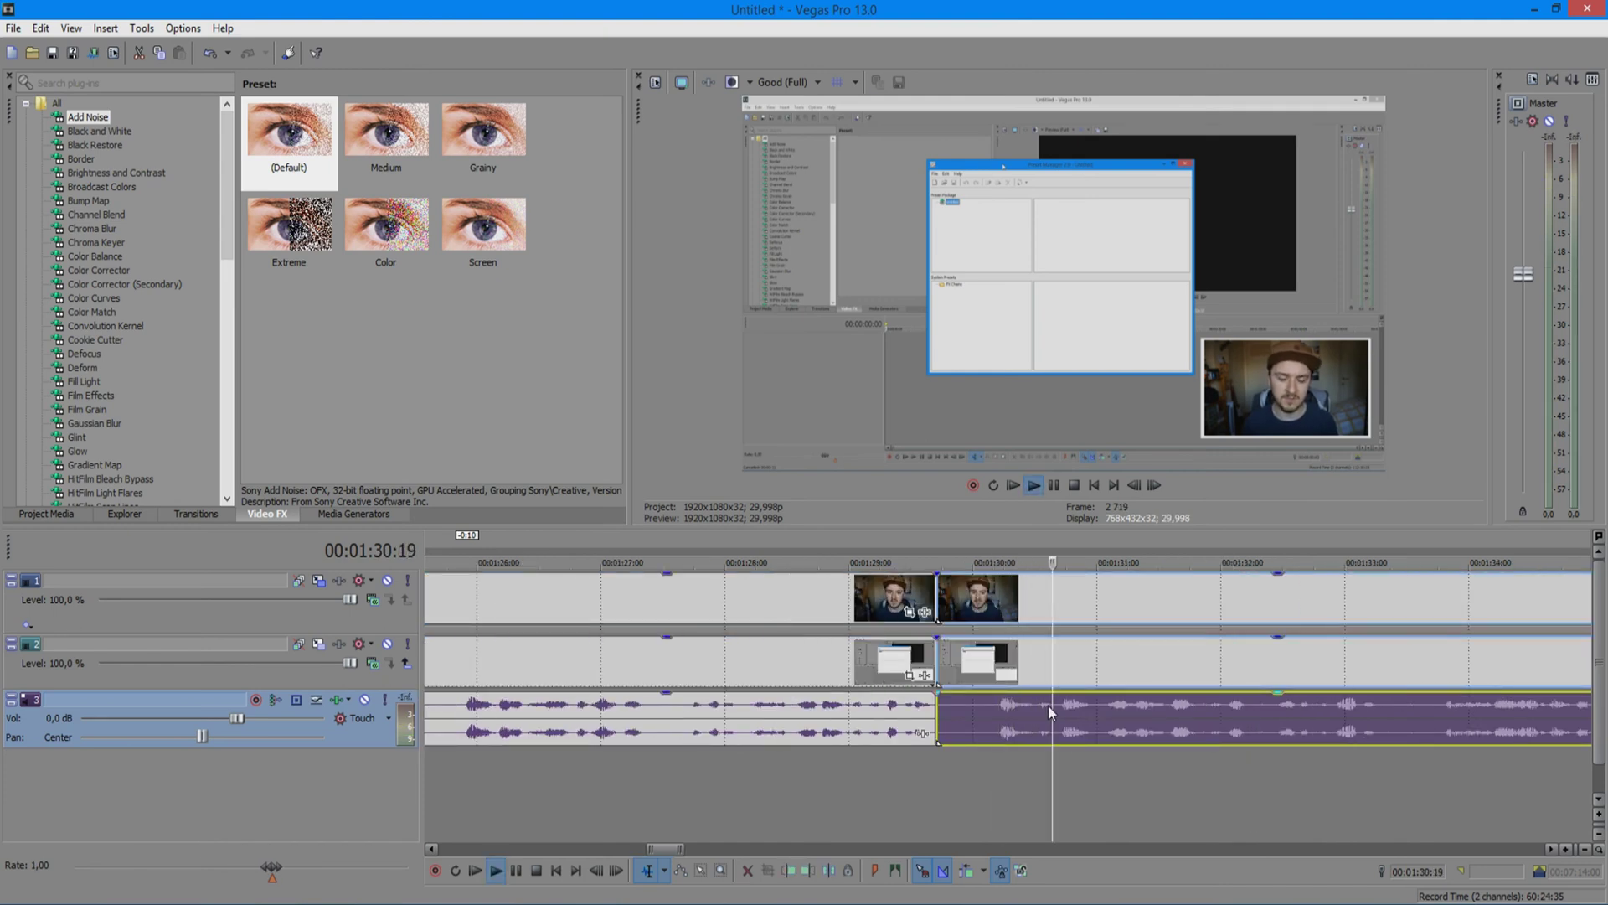
# Split again slightly earlier and delete the piece between the splits, closing the gap
pyautogui.click(1022, 702)
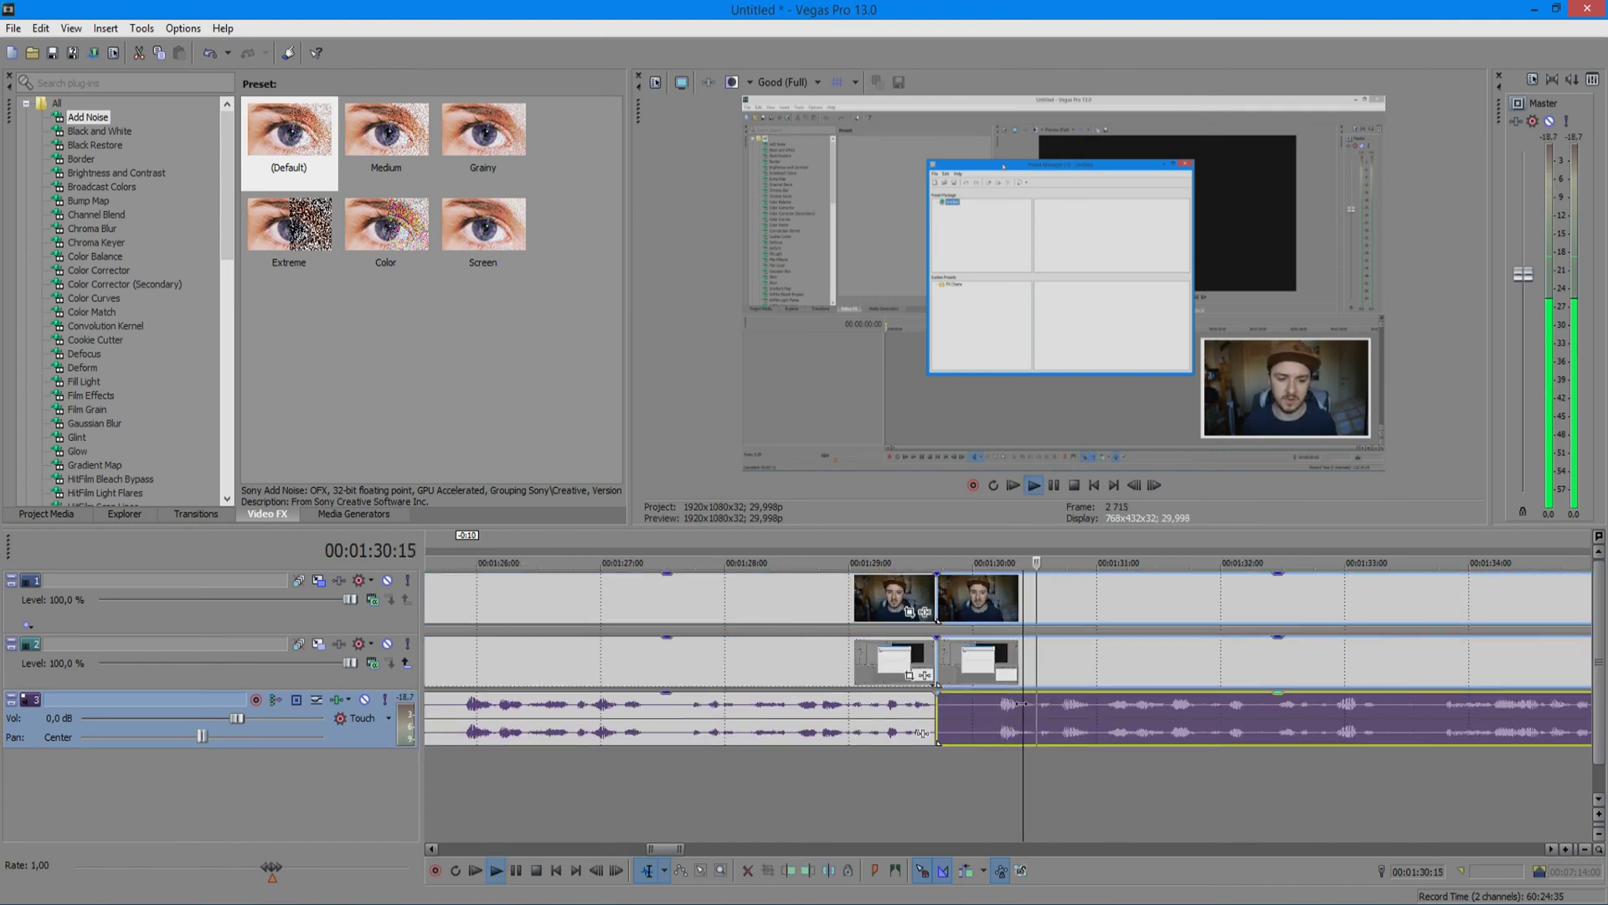
pyautogui.press('s')
pyautogui.press('Delete')
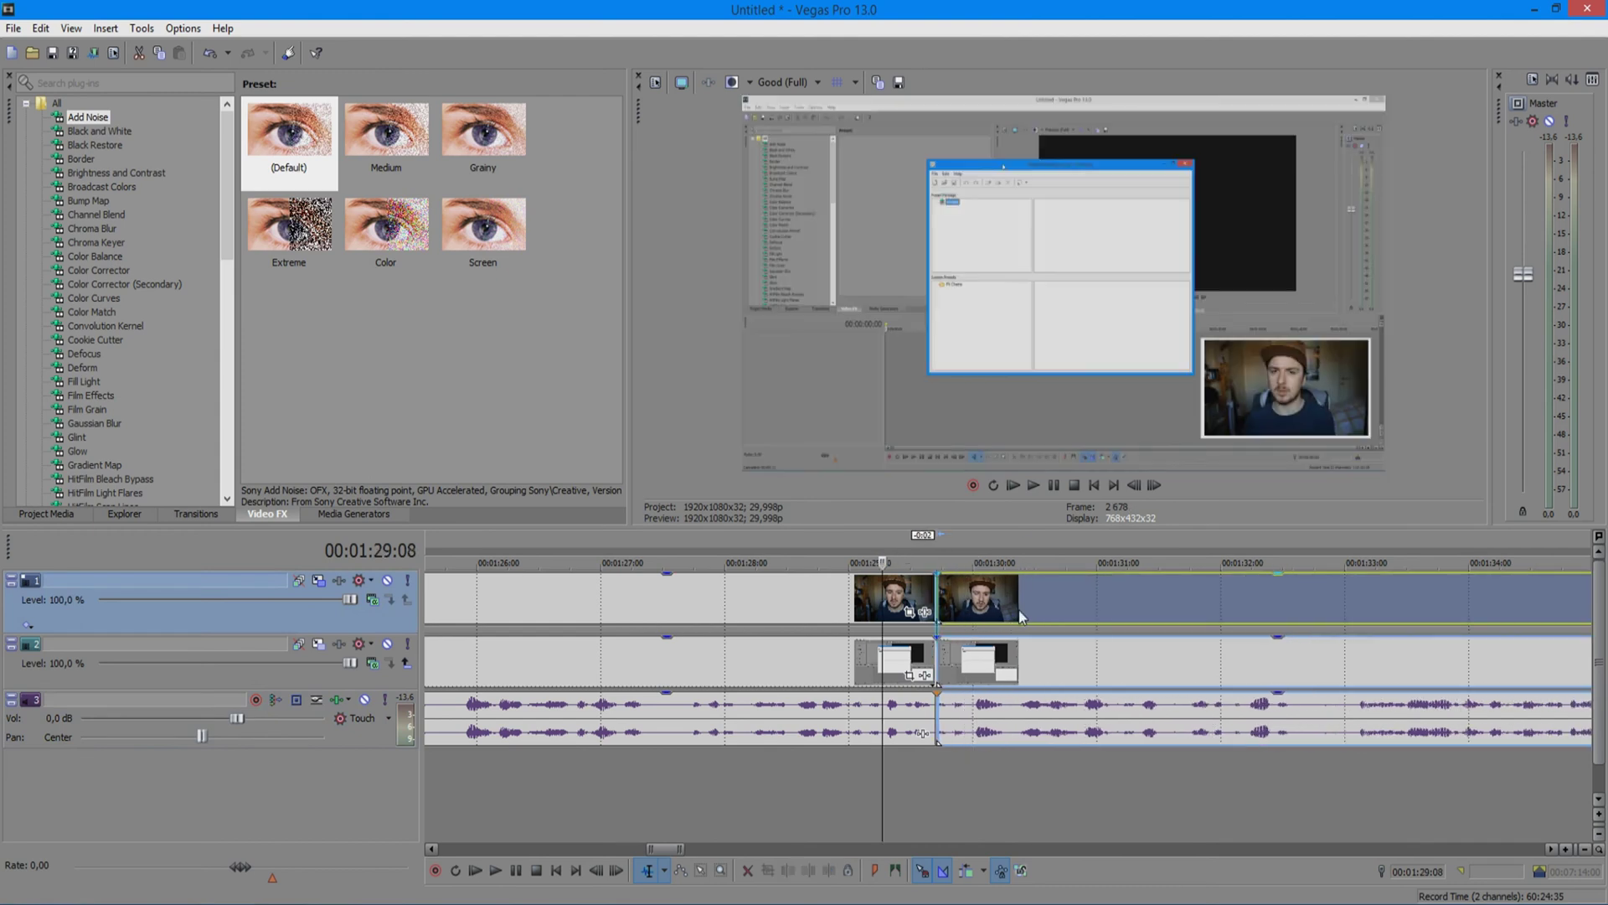
# Play back the section around 1:29 to check the cut
pyautogui.press('space')
pyautogui.press('Escape')
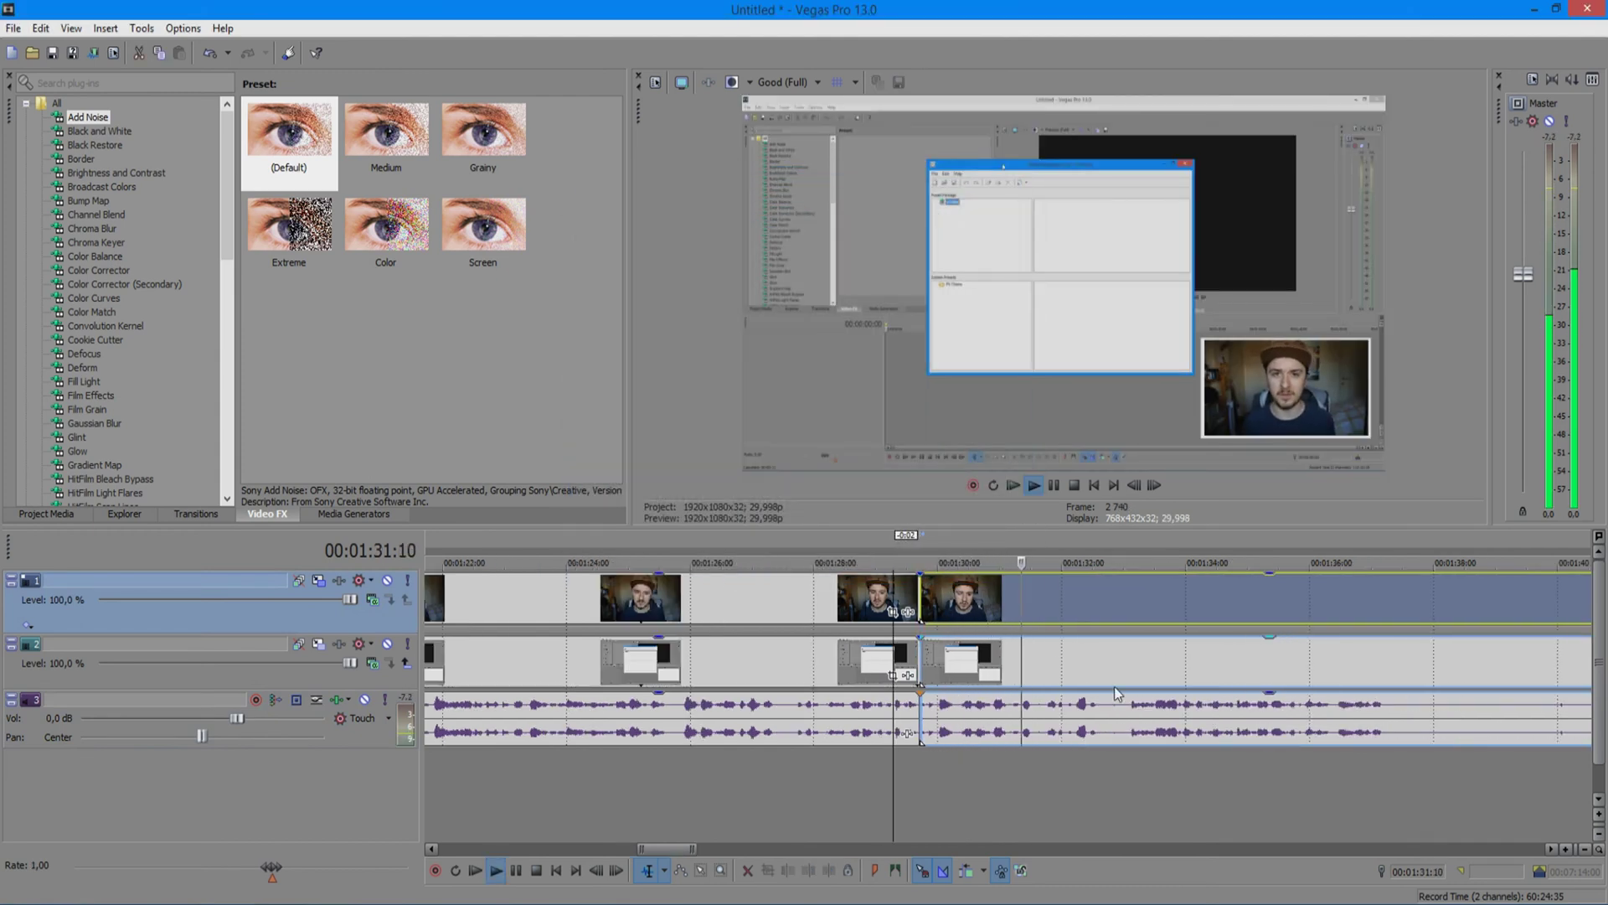
pyautogui.click(1151, 701)
pyautogui.scroll(-3, 1196, 709)
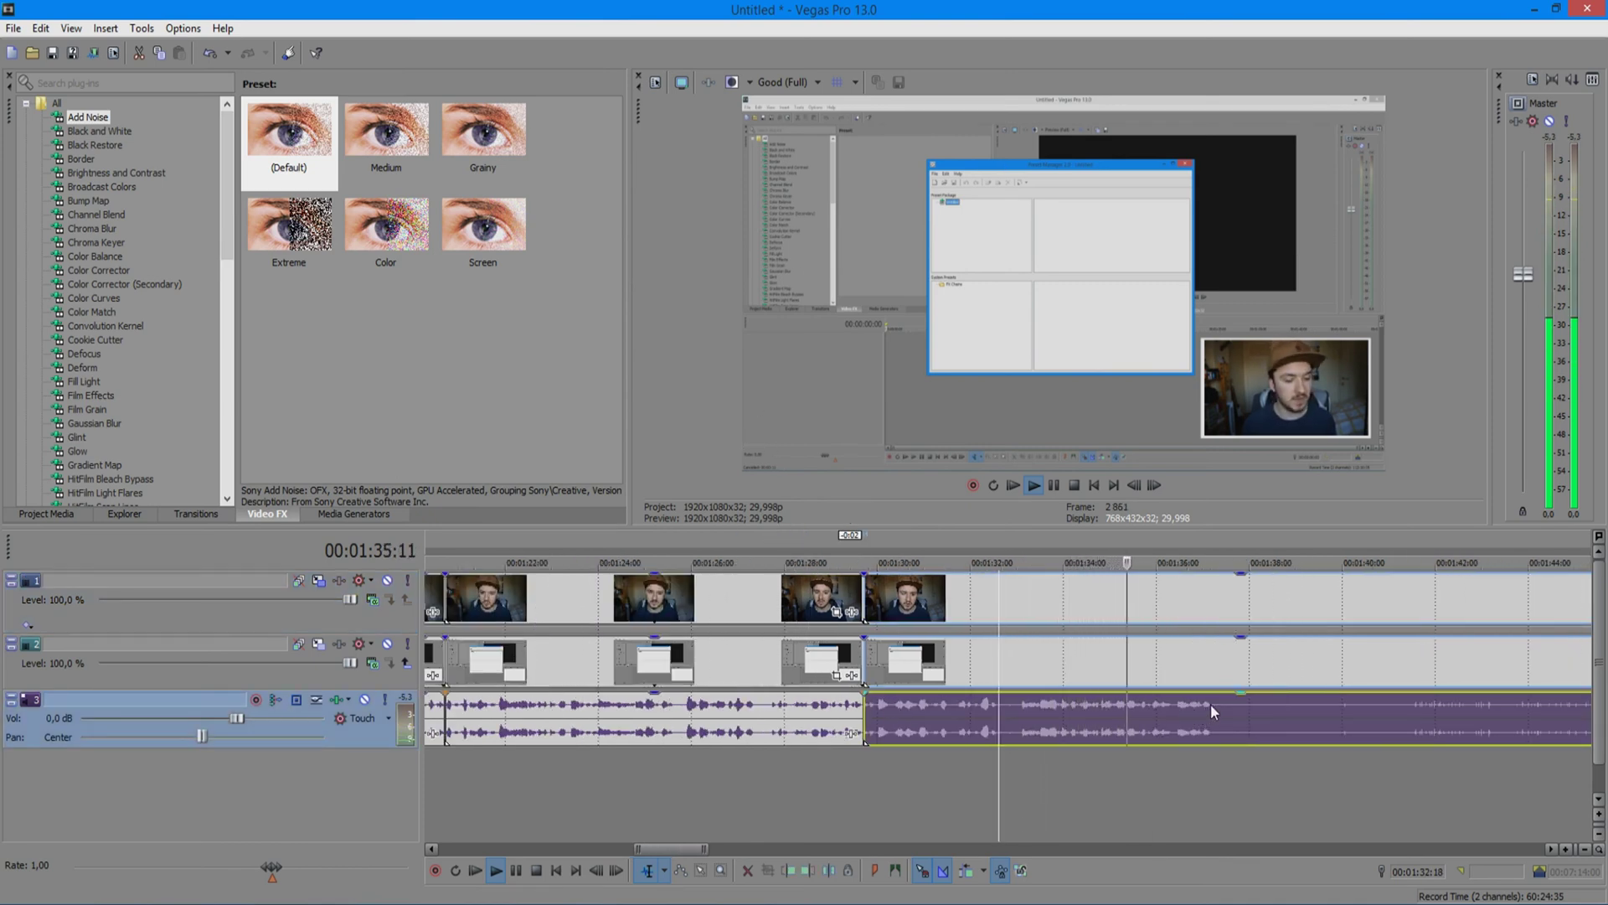
pyautogui.press('Return')
pyautogui.scroll(-3, 1210, 702)
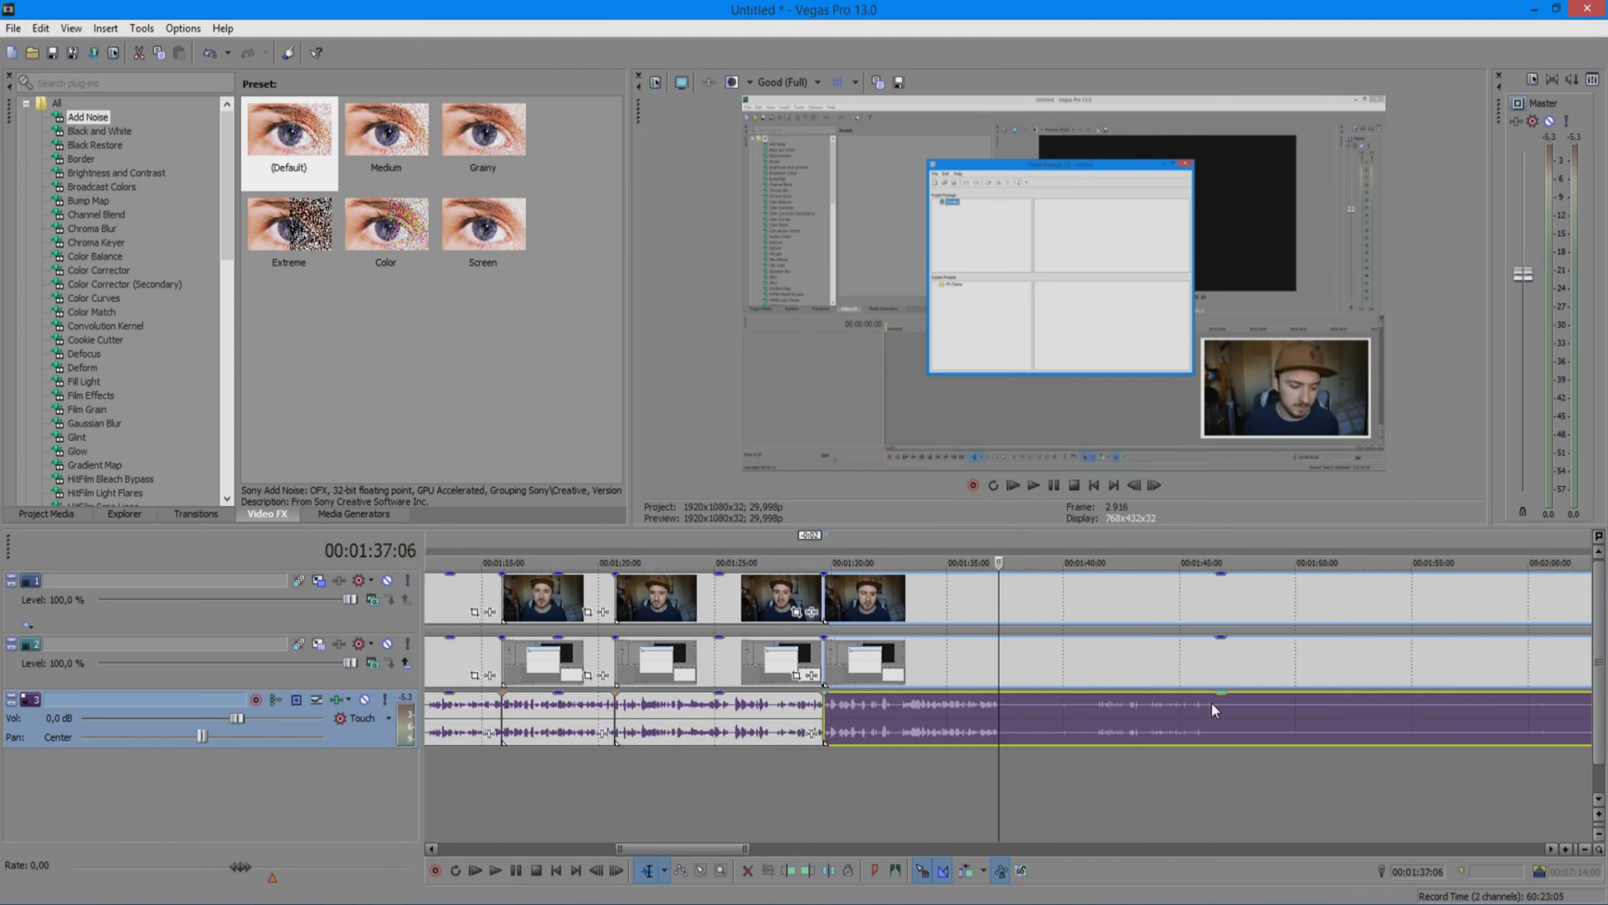
# Split the clips and ripple-delete the dead stretch ending where the MediaFire page appears
pyautogui.press('s')
pyautogui.click(1314, 716)
pyautogui.click(1370, 711)
pyautogui.scroll(-2, 1193, 706)
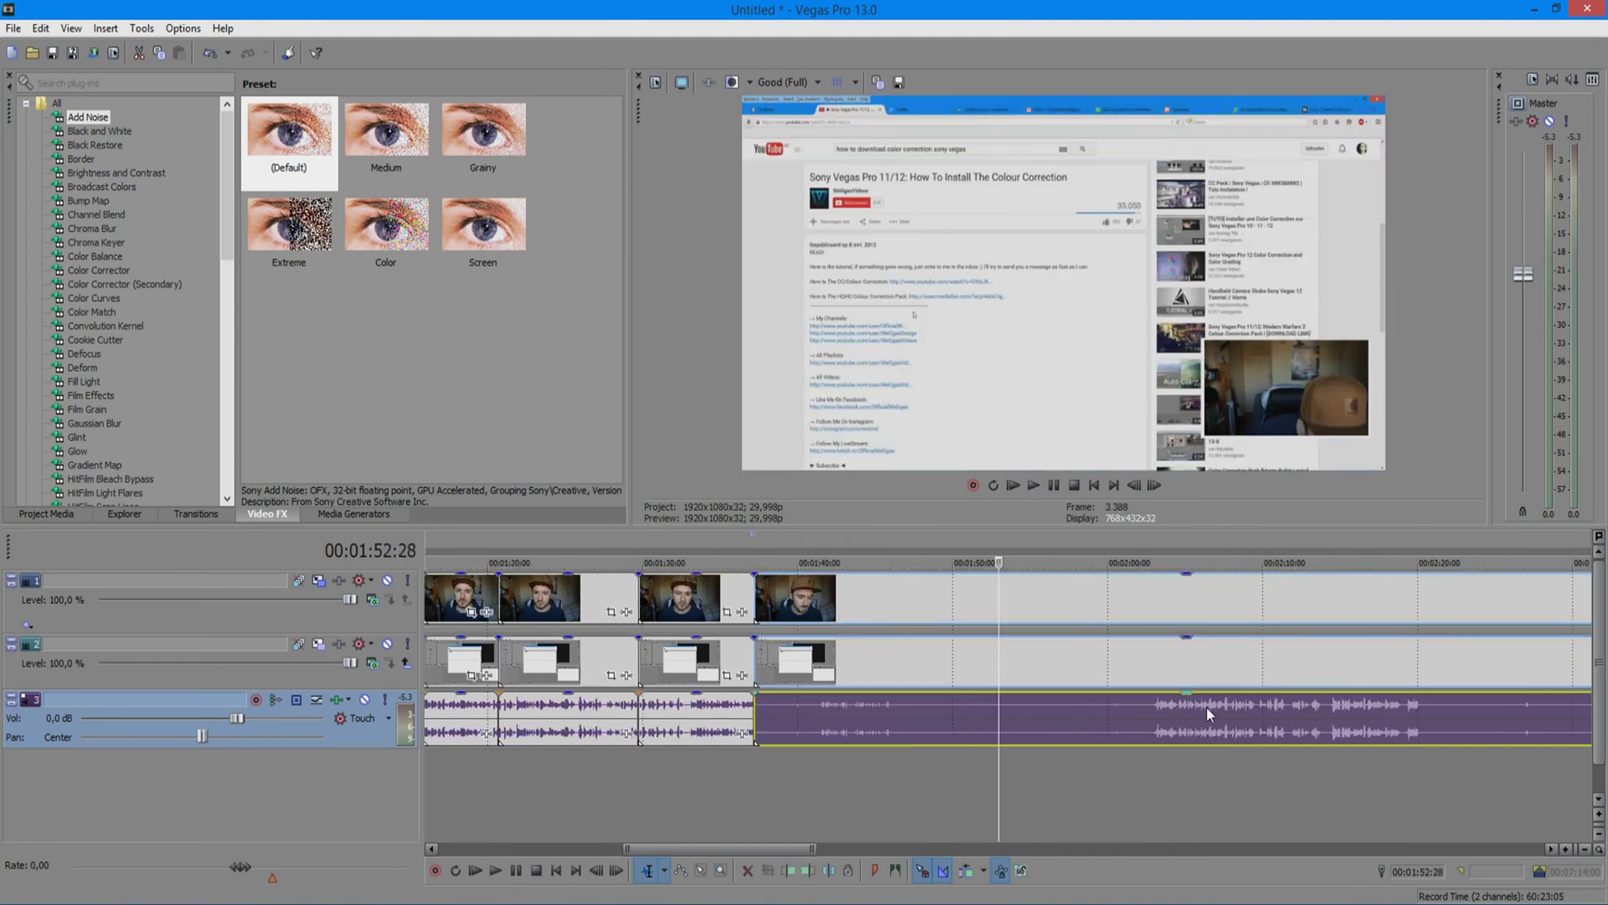
pyautogui.click(1124, 707)
pyautogui.scroll(2, 1077, 726)
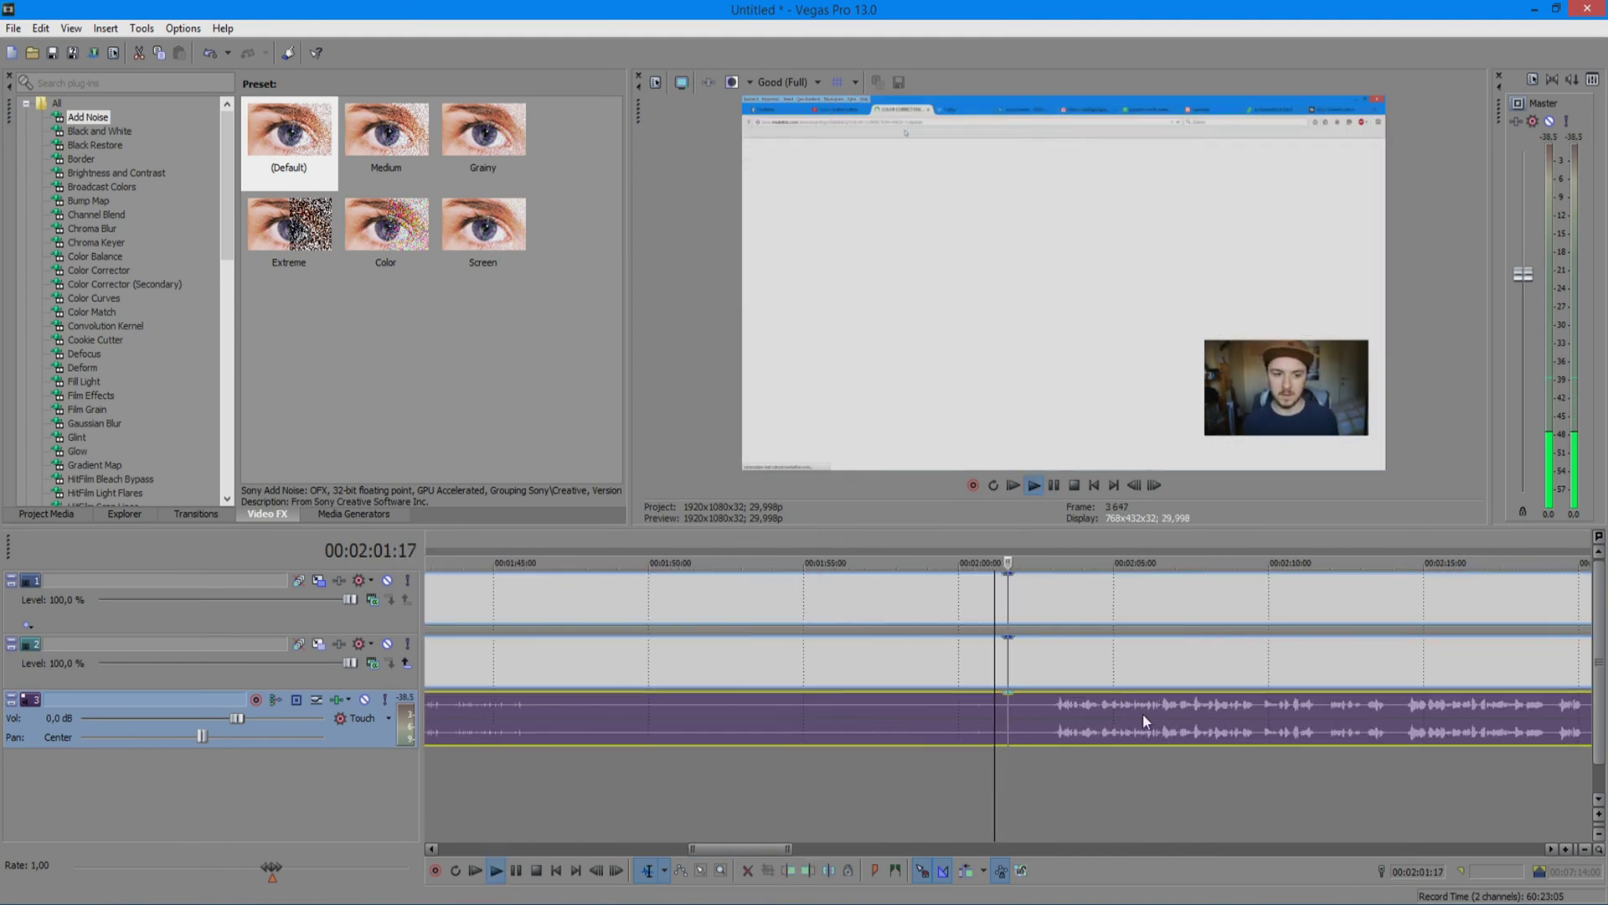
pyautogui.hotkey('ctrl', 'z')
pyautogui.scroll(-2, 927, 676)
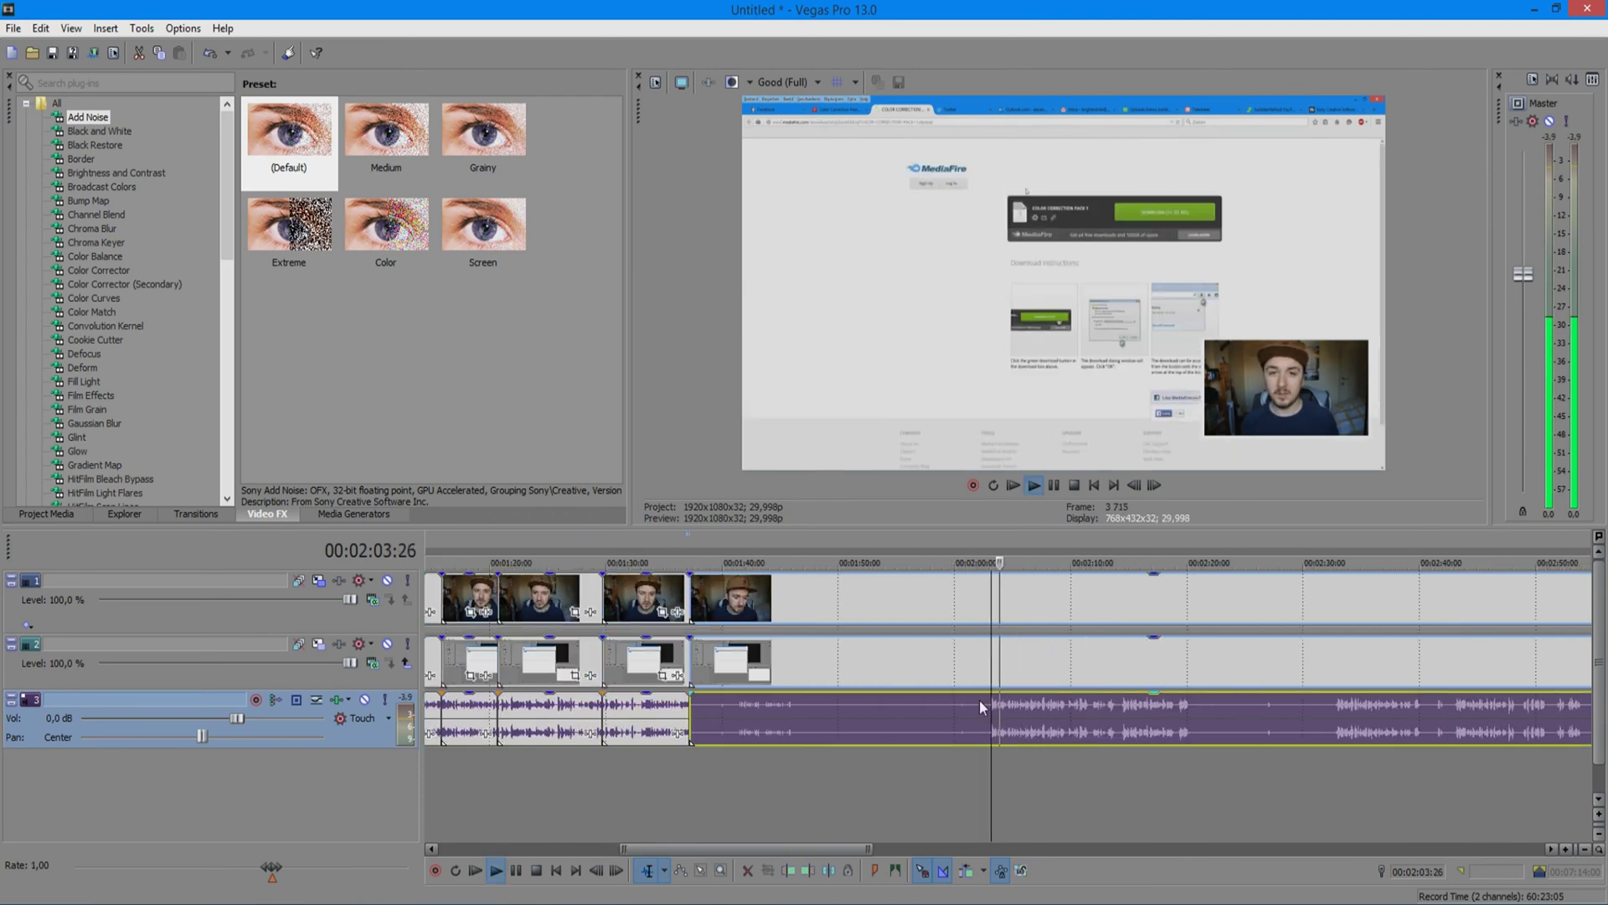
pyautogui.press('Delete')
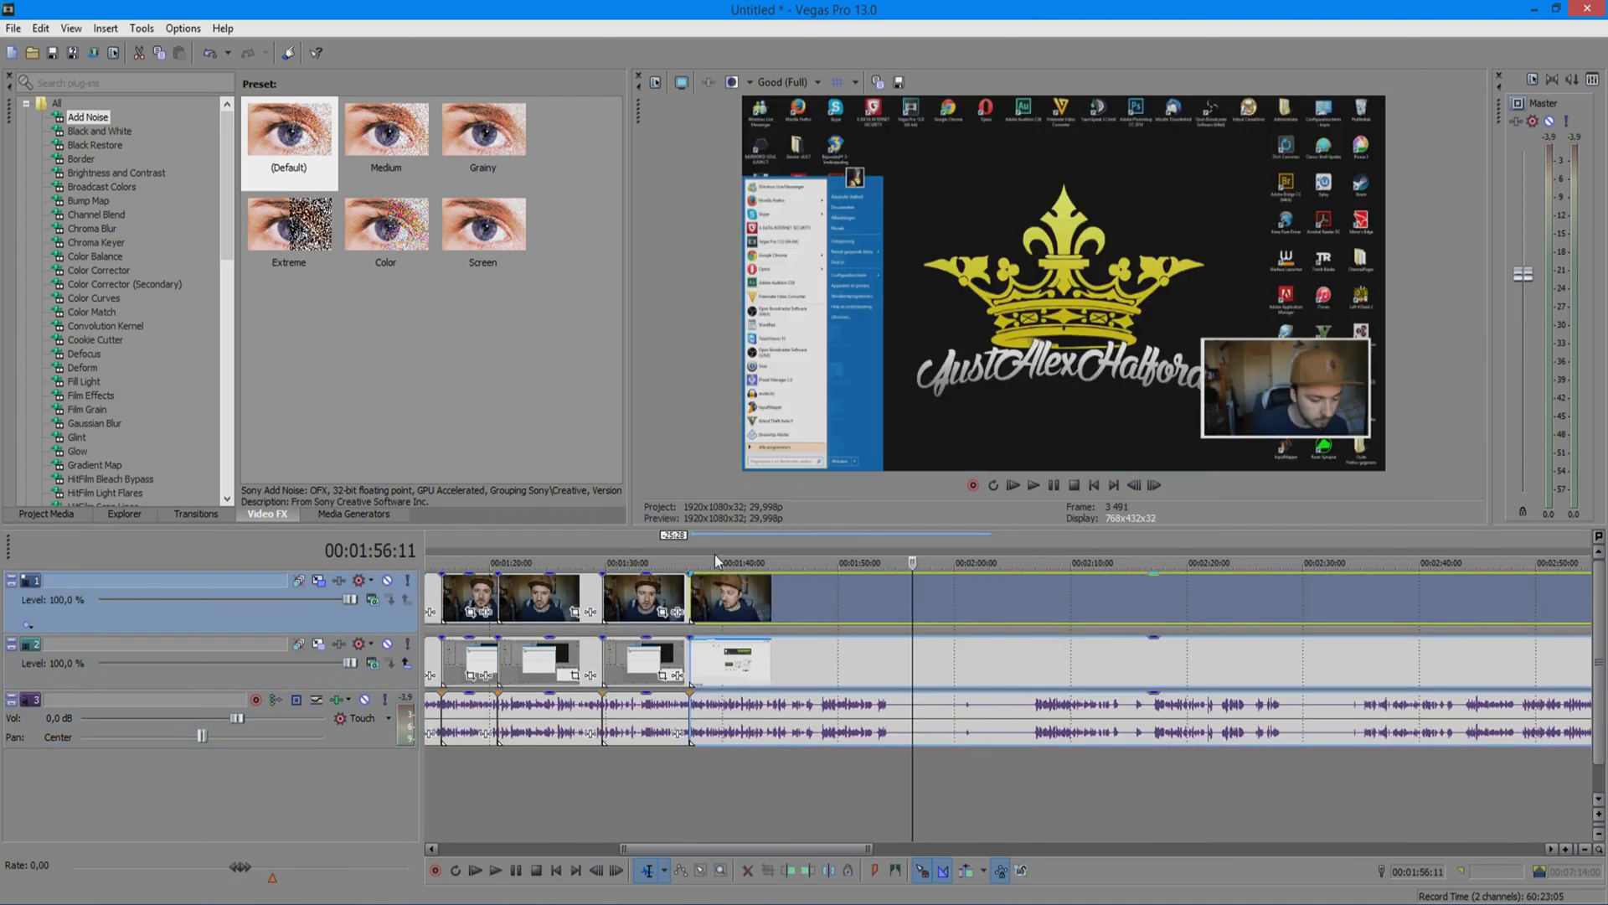
# Play from the new 1:36 join, then select the screen clip showing the MediaFire page
pyautogui.click(726, 546)
pyautogui.press('space')
pyautogui.scroll(3, 726, 546)
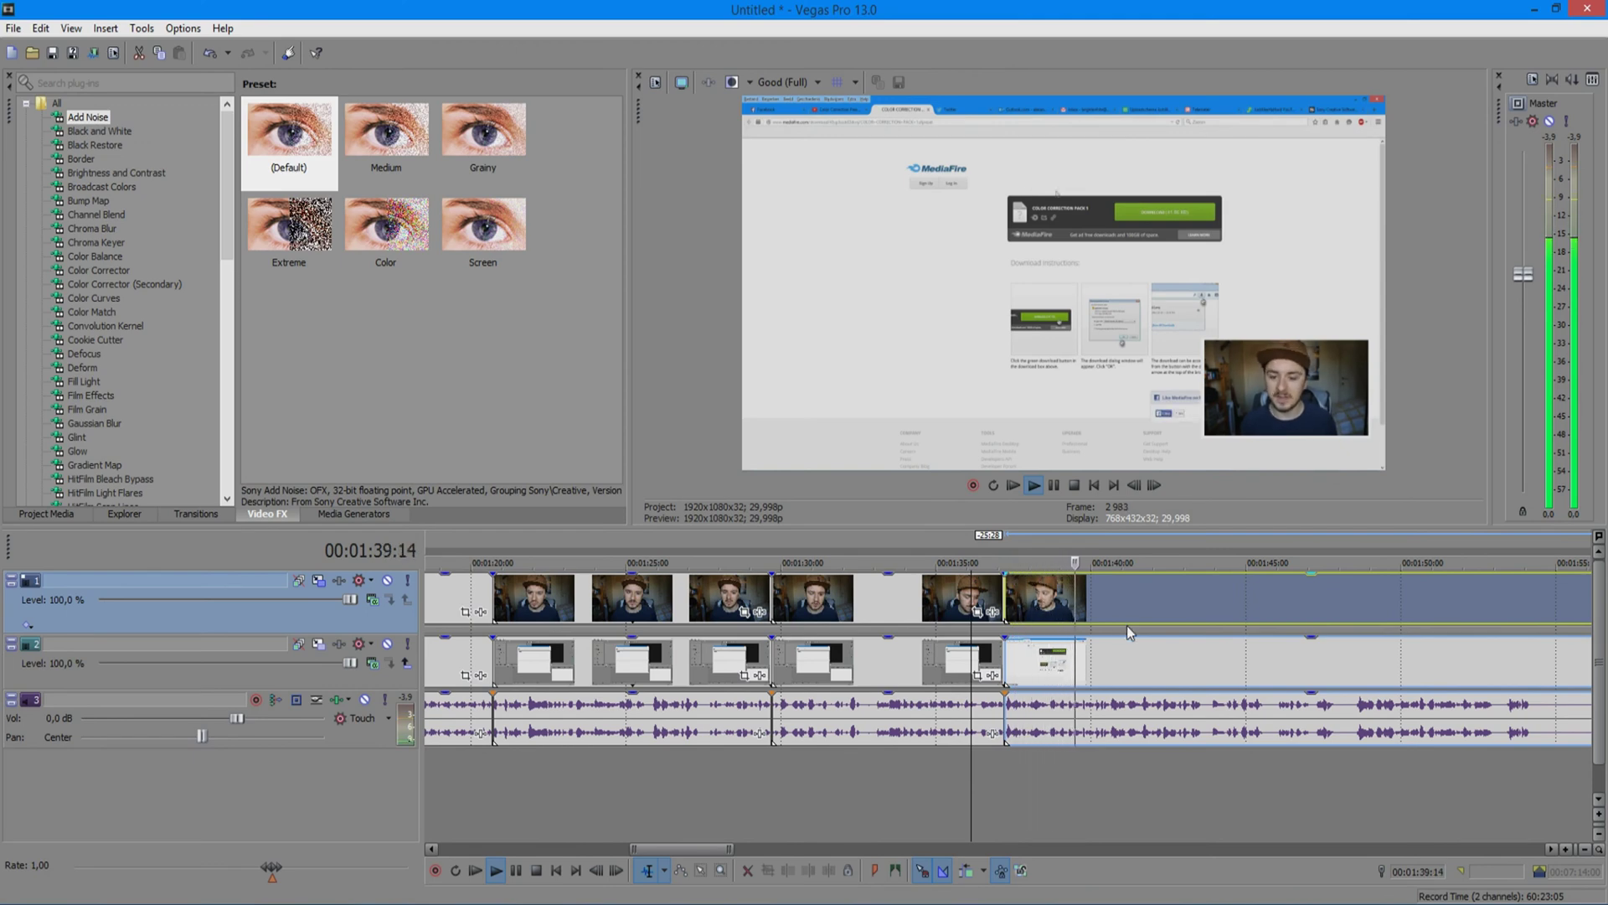
pyautogui.scroll(-1, 1121, 628)
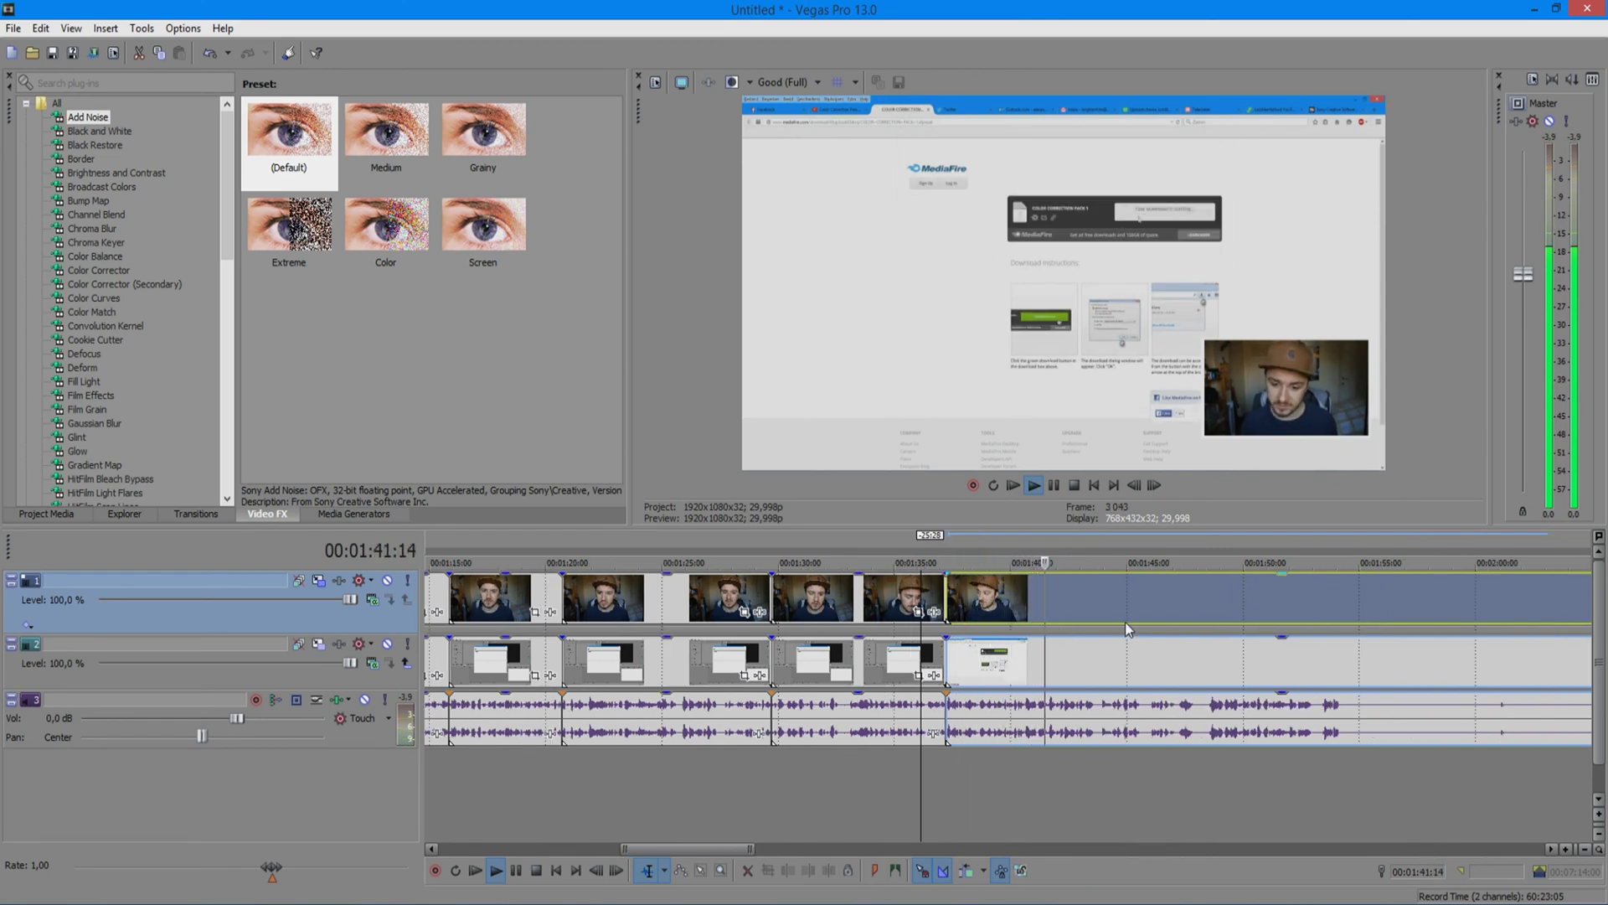
pyautogui.scroll(3, 1114, 620)
pyautogui.press('space')
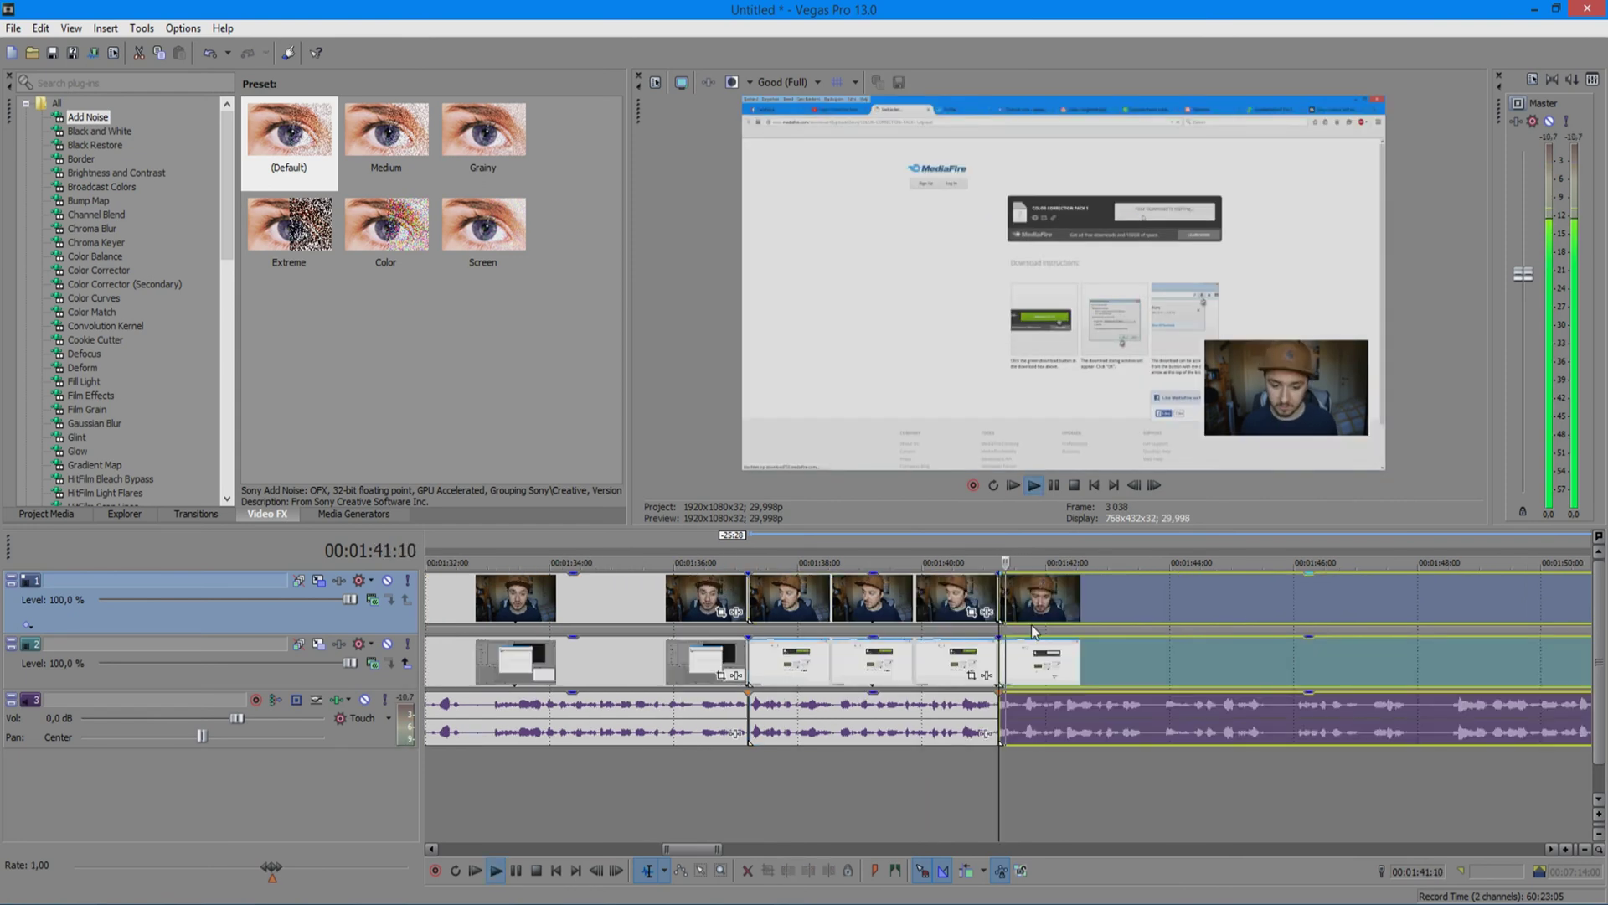
pyautogui.click(1047, 599)
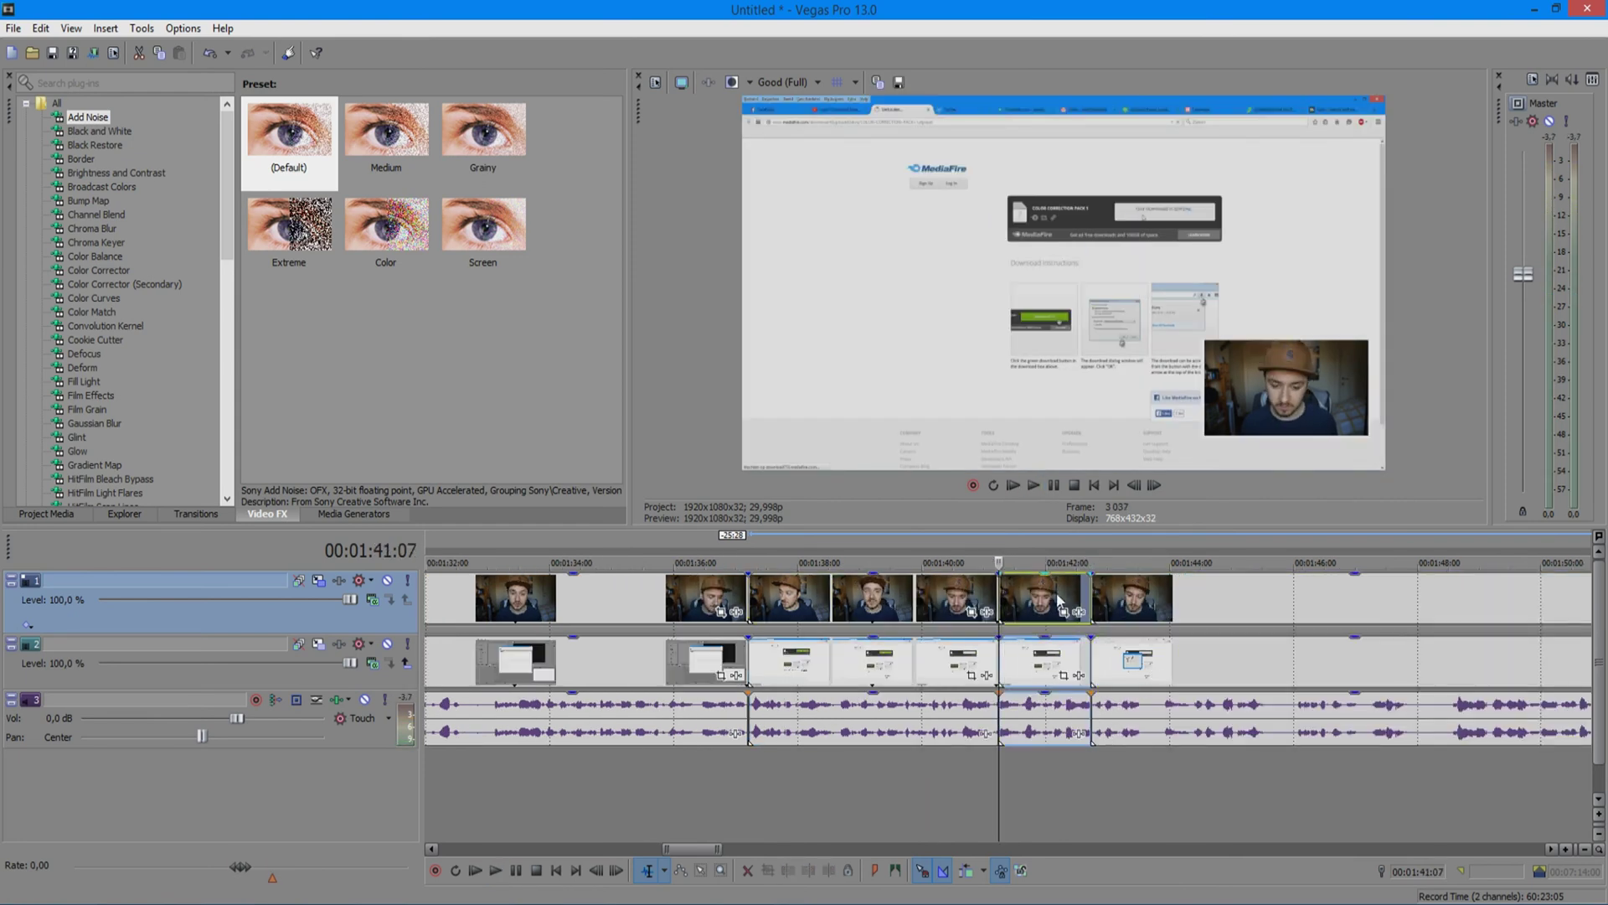
# Pan/crop the MediaFire screen clip into a close-up centred on the download box
pyautogui.click(1063, 675)
pyautogui.moveTo(1021, 249); pyautogui.dragTo(922, 360)
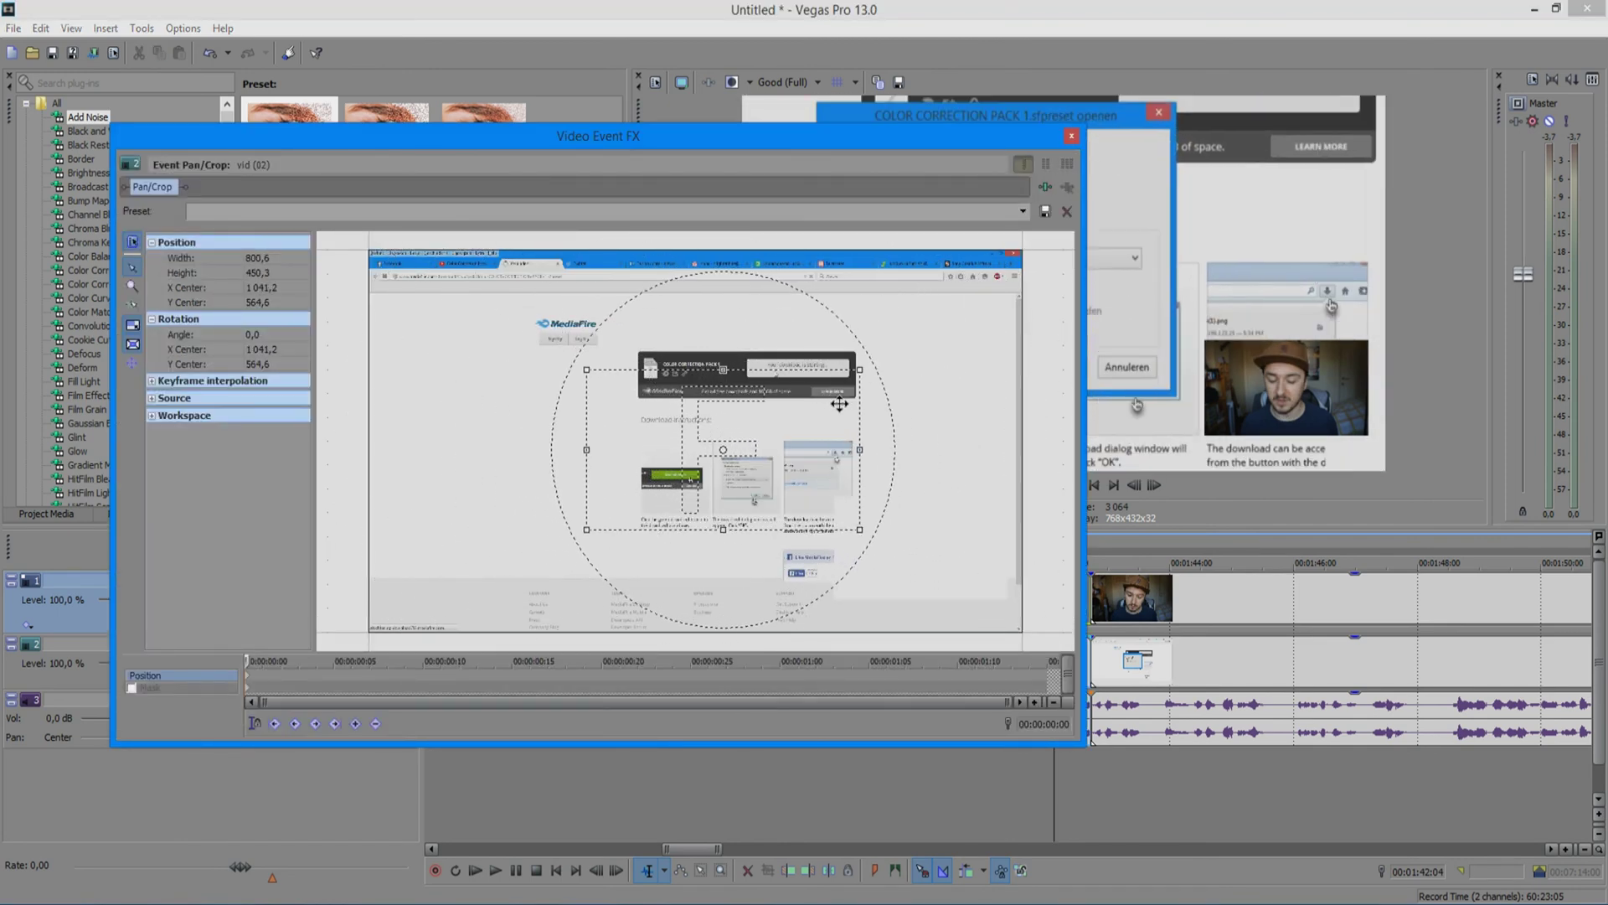
pyautogui.moveTo(820, 394); pyautogui.dragTo(835, 394)
pyautogui.click(1071, 136)
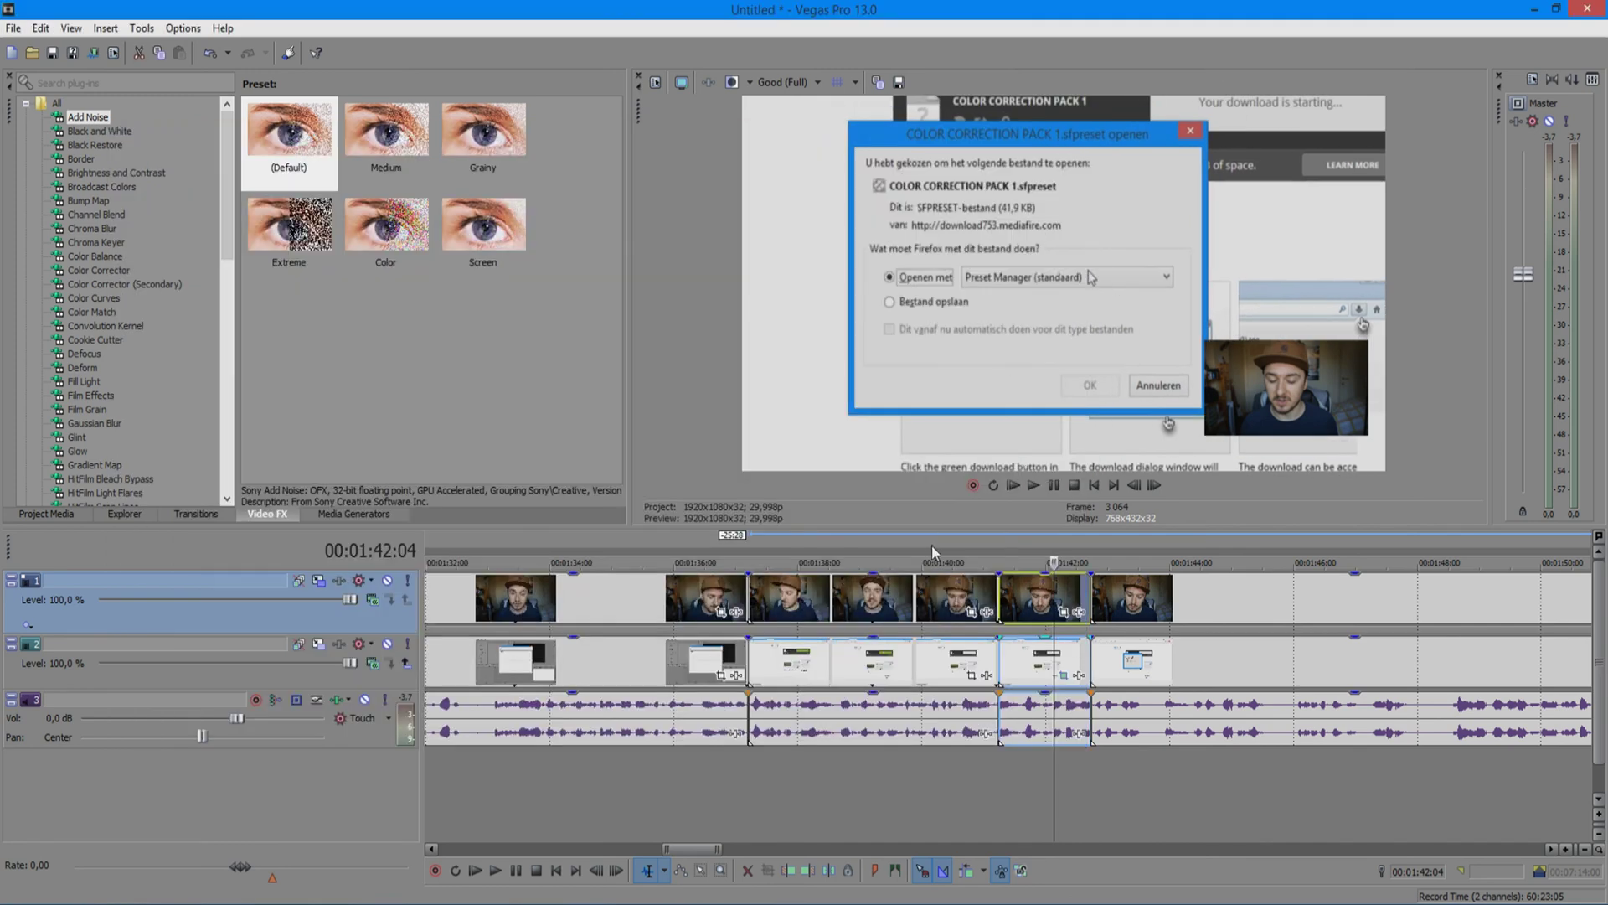
# Delete the unwanted webcam clip on track 1 above the close-up
pyautogui.click(1030, 593)
pyautogui.press('Delete')
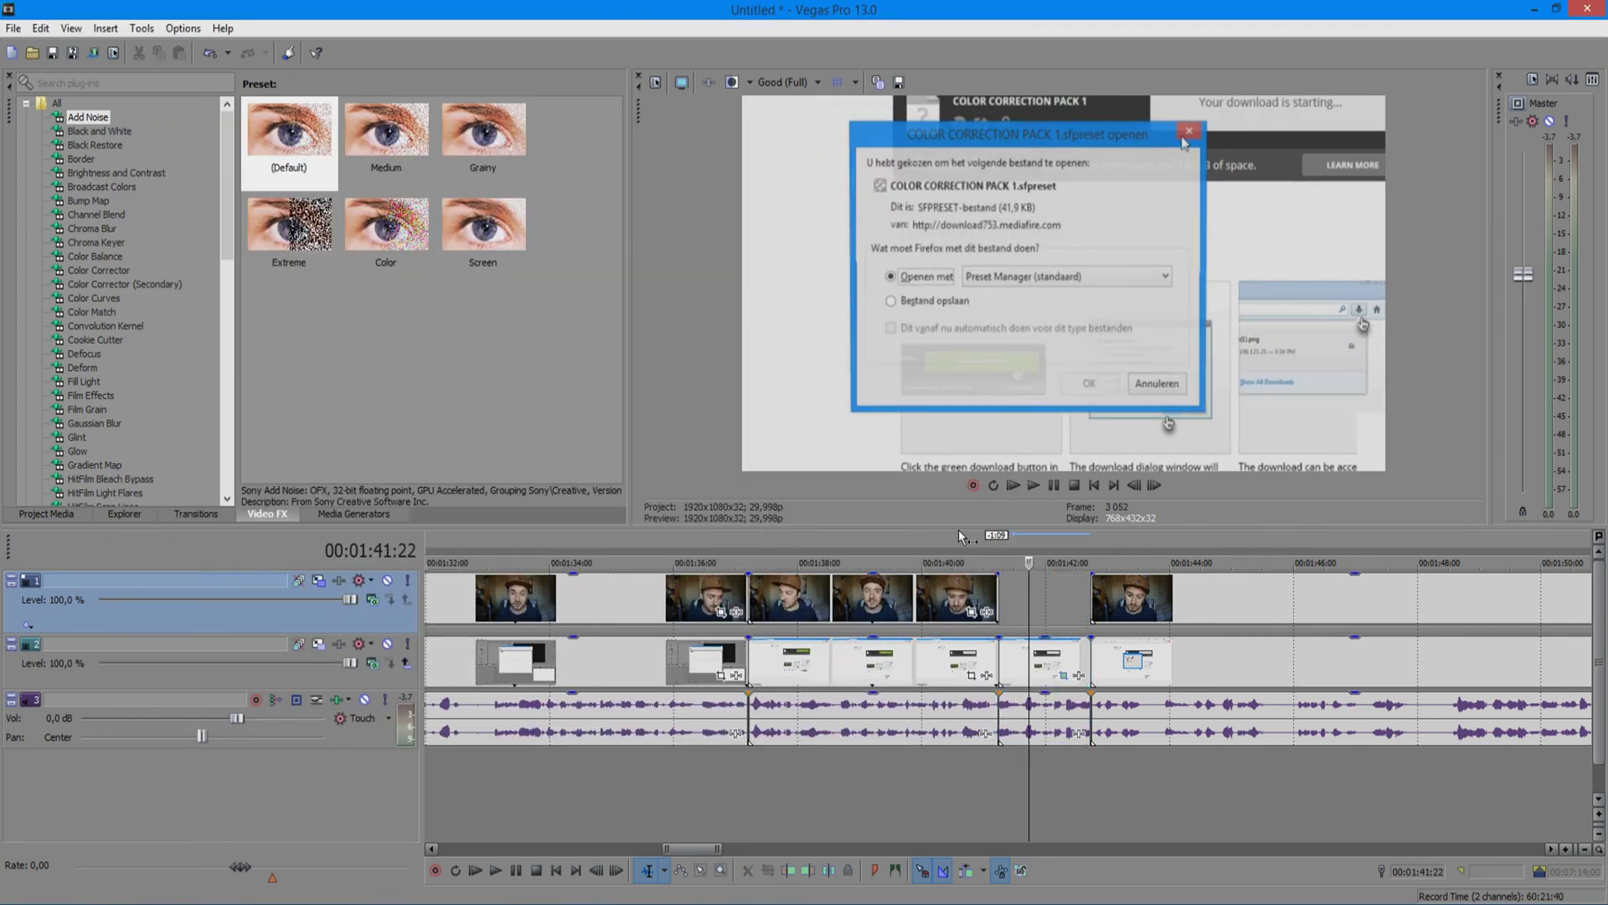
pyautogui.click(961, 536)
pyautogui.press('space')
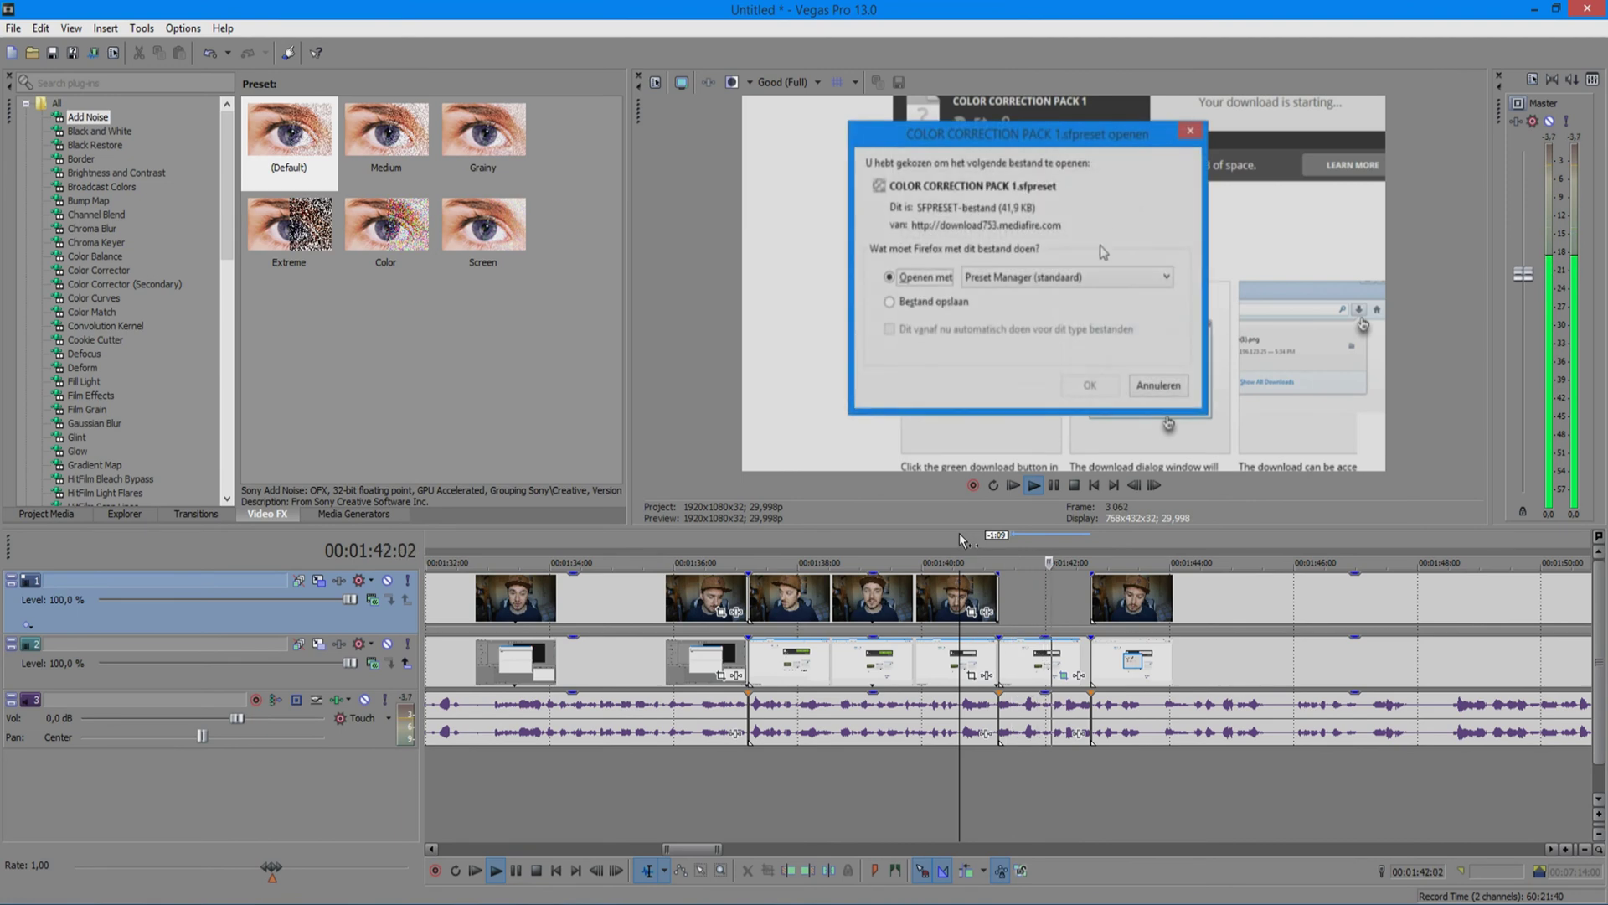
pyautogui.scroll(-2, 1104, 556)
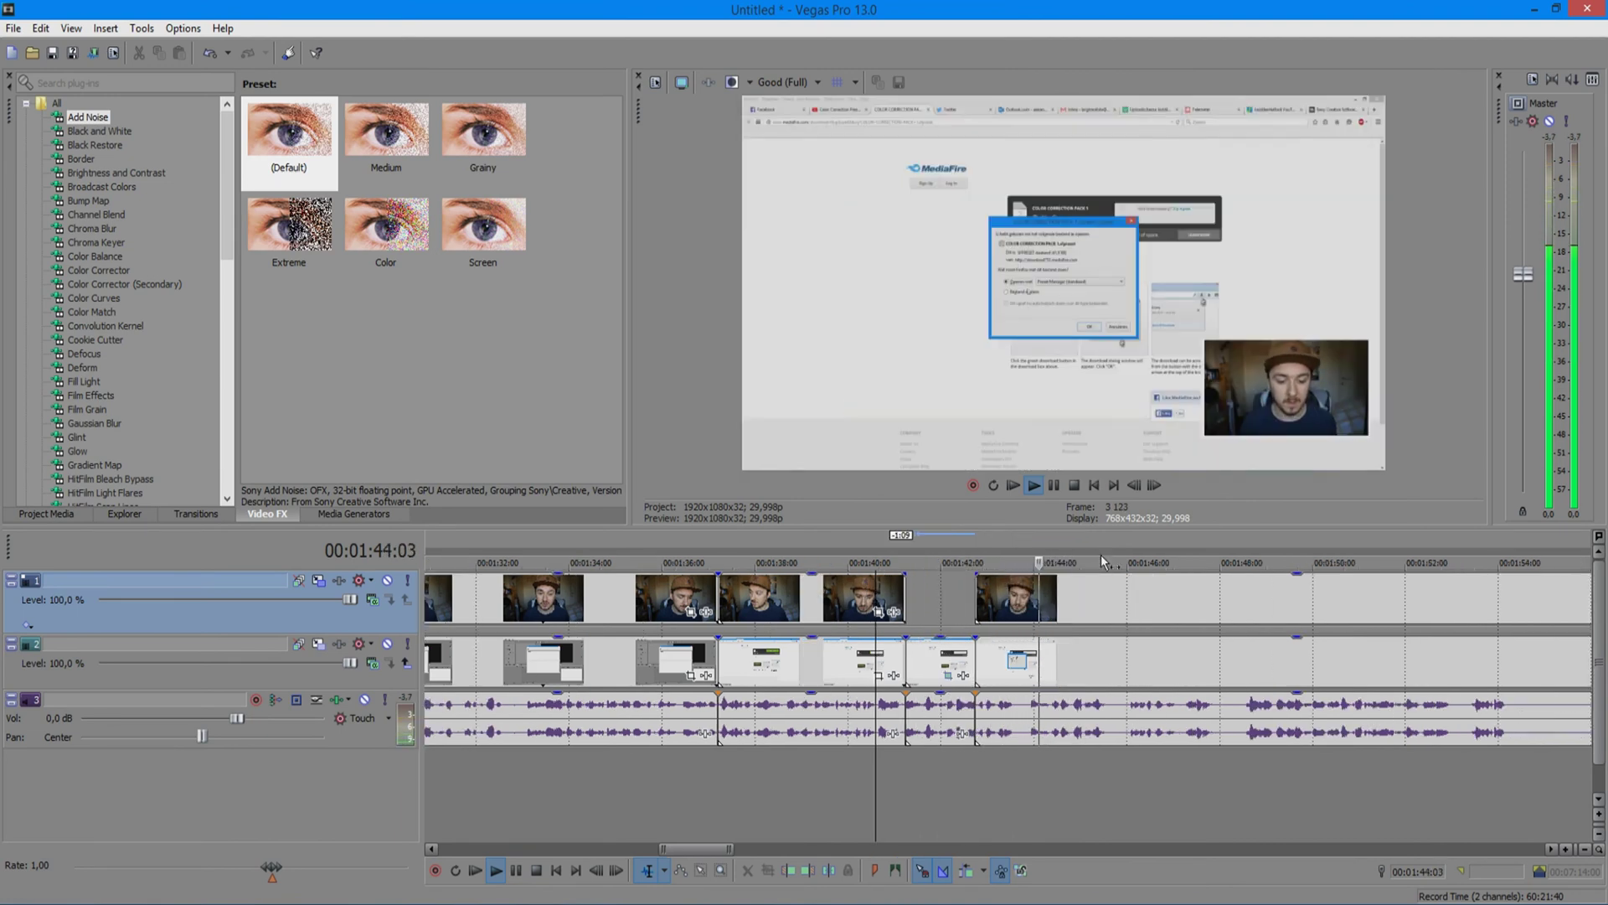
# Split off a short screen-capture piece and crop it onto the Firefox download dialog
pyautogui.click(1075, 598)
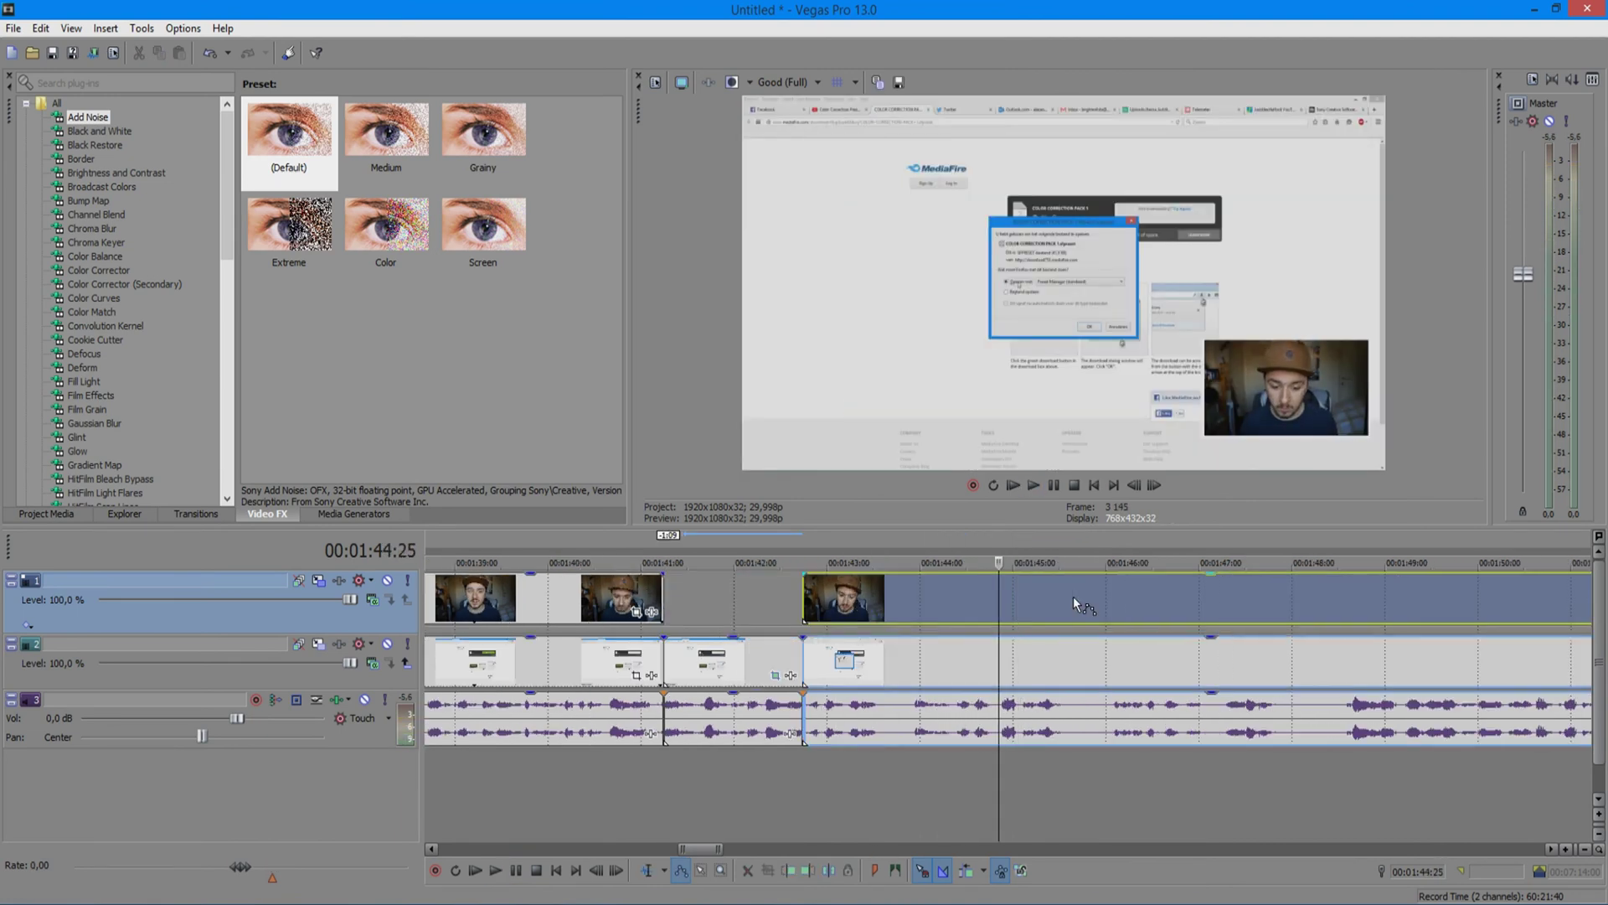
pyautogui.press('s')
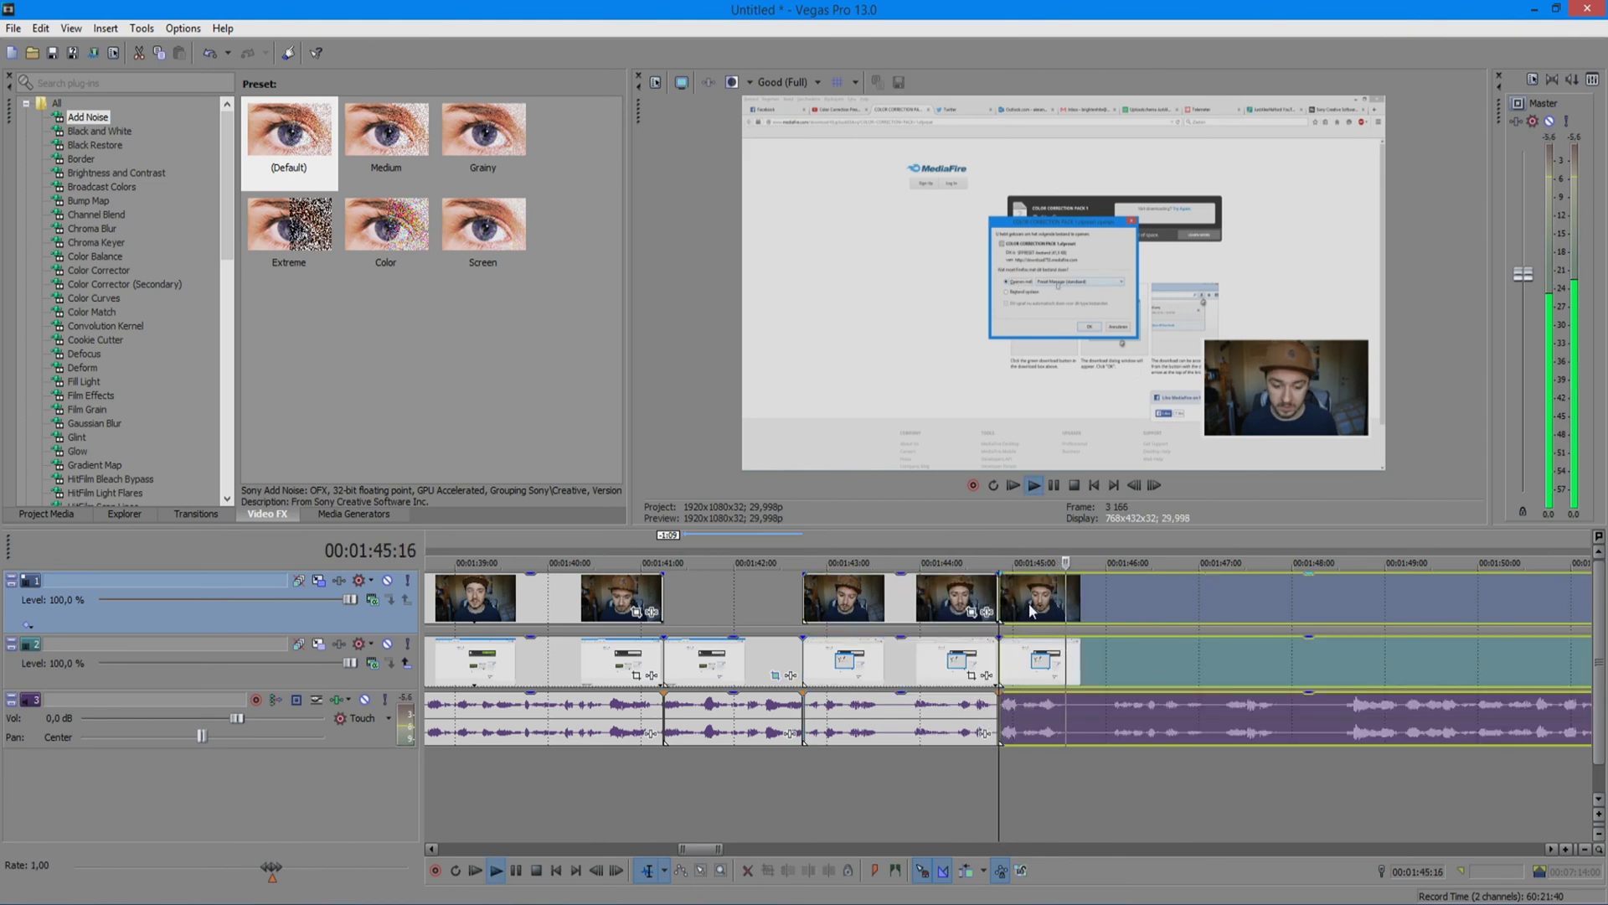
pyautogui.press('s')
pyautogui.click(1052, 668)
pyautogui.click(1045, 675)
pyautogui.moveTo(1020, 250); pyautogui.dragTo(926, 381)
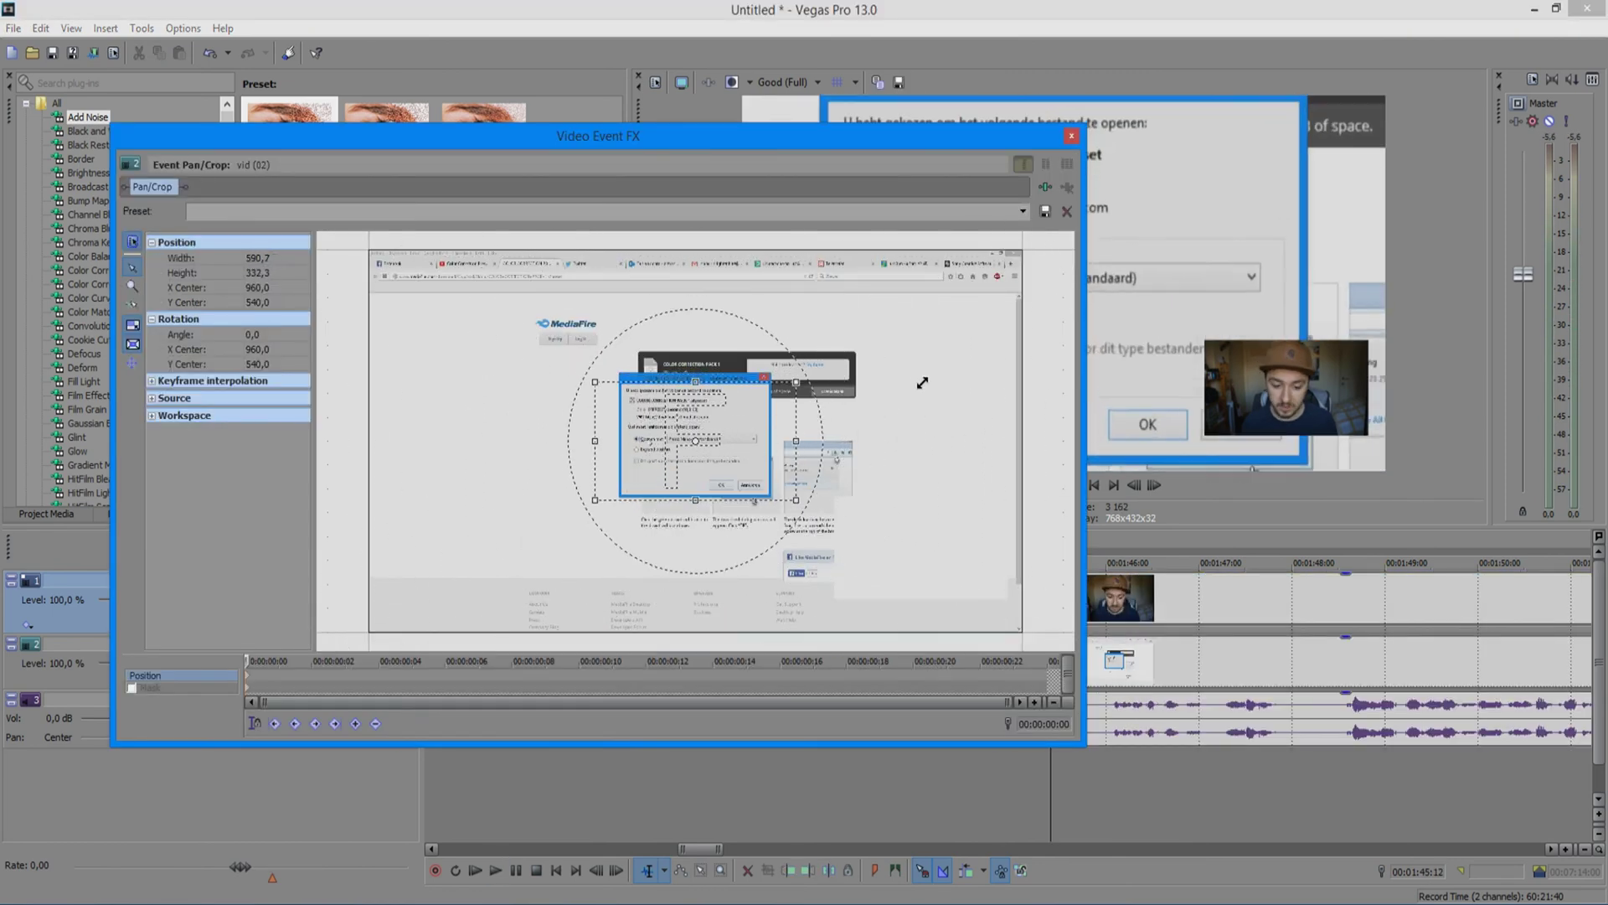
pyautogui.click(1071, 136)
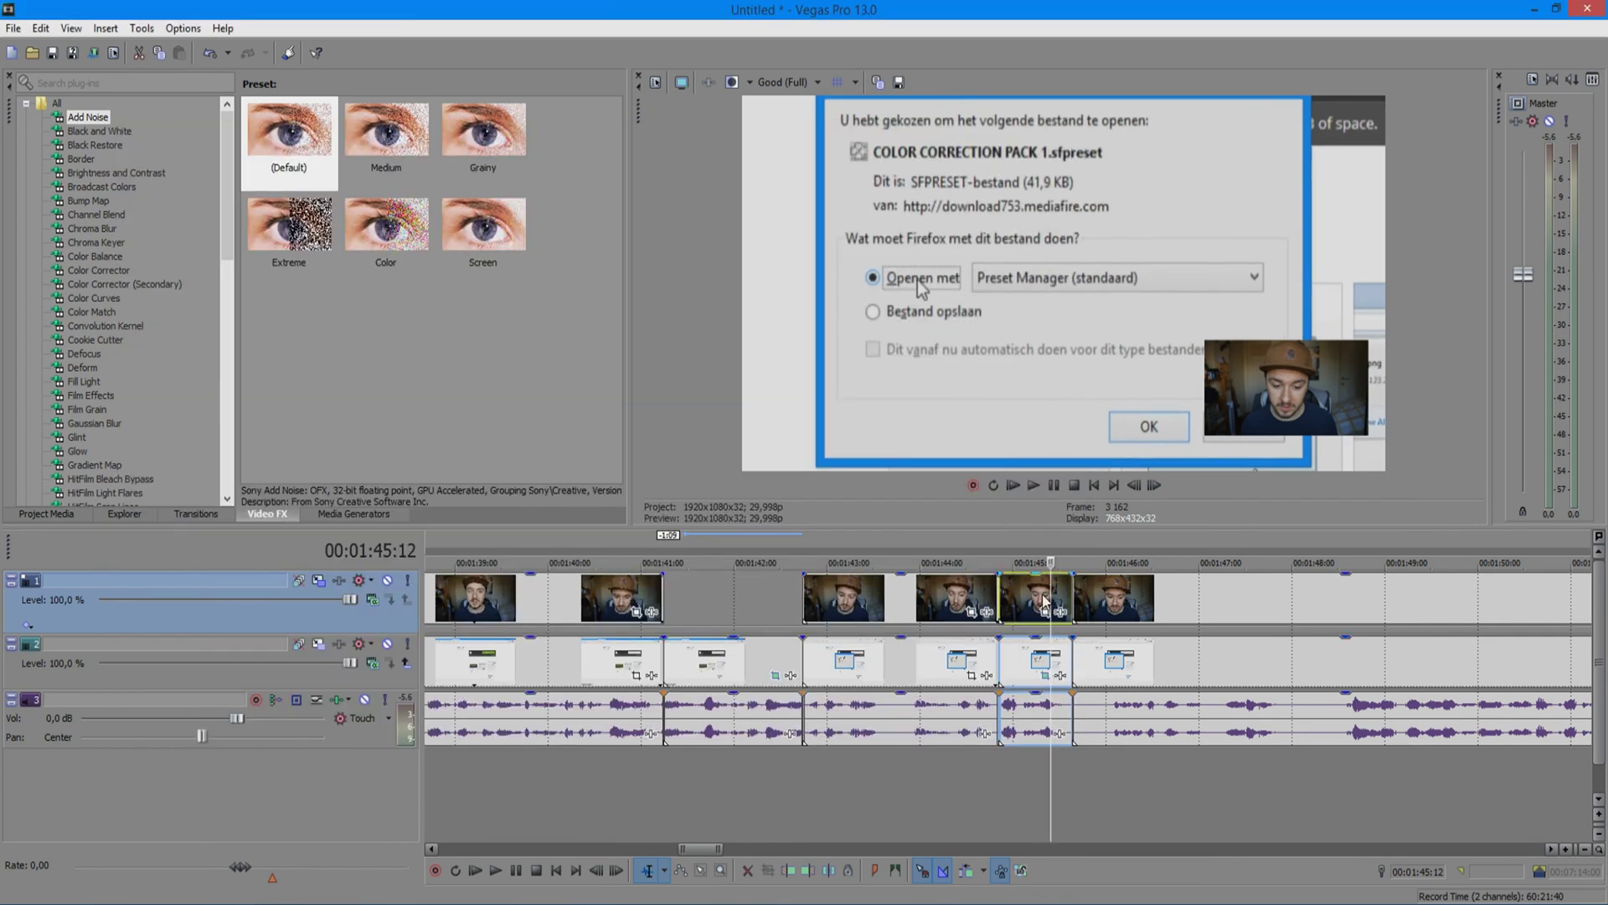
# Remove the webcam clip above that close-up and play back the edited section
pyautogui.press('Delete')
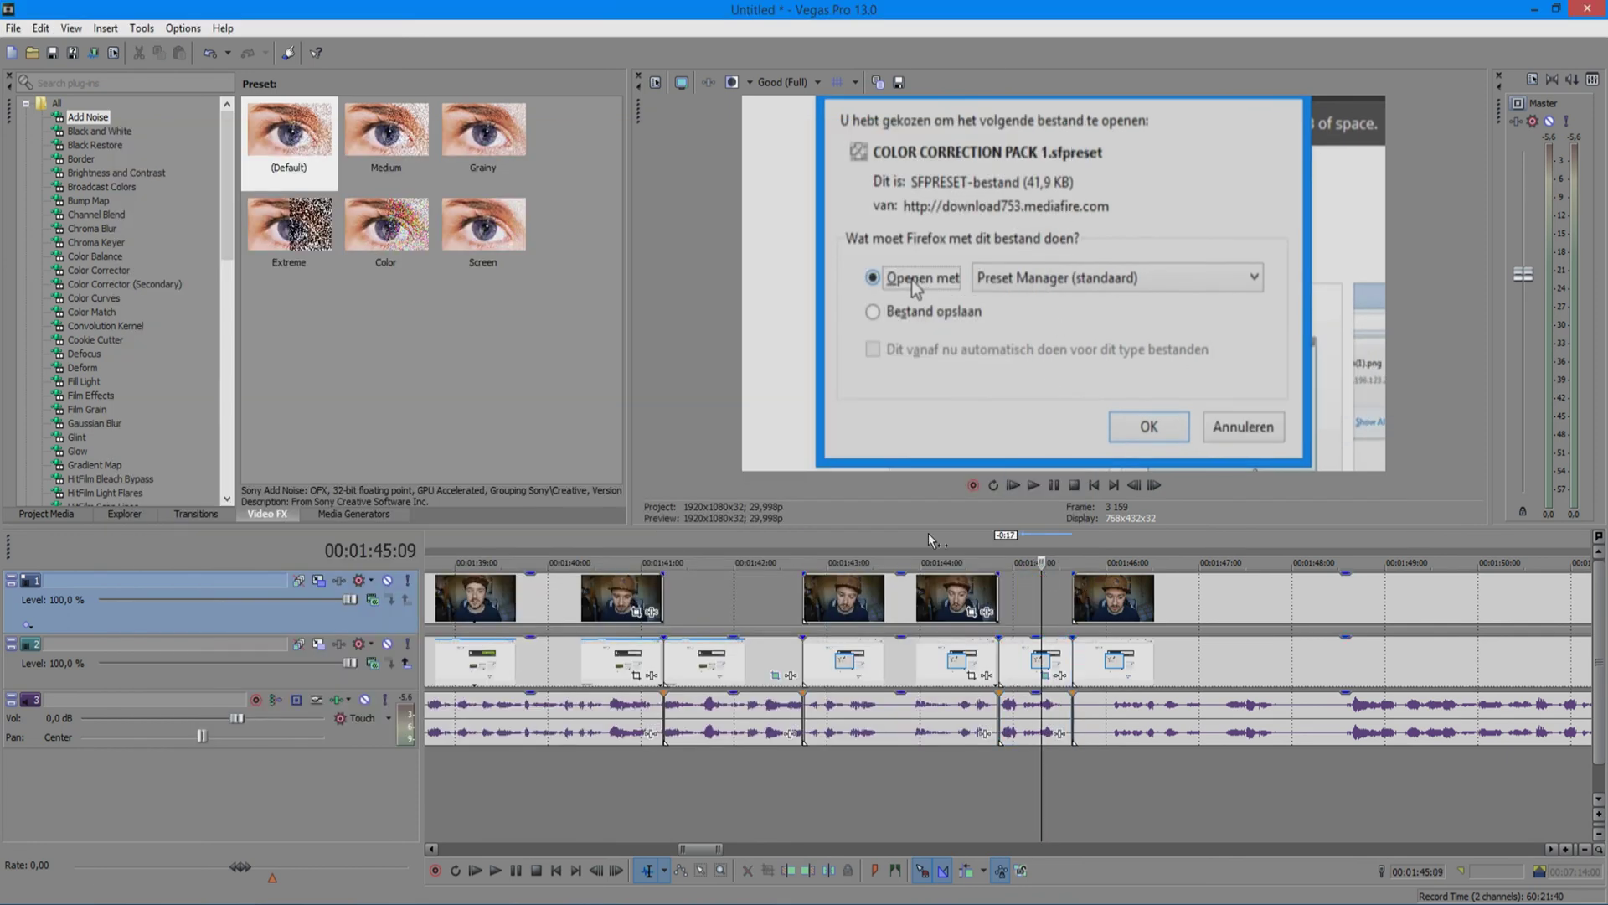
pyautogui.click(925, 529)
pyautogui.press('space')
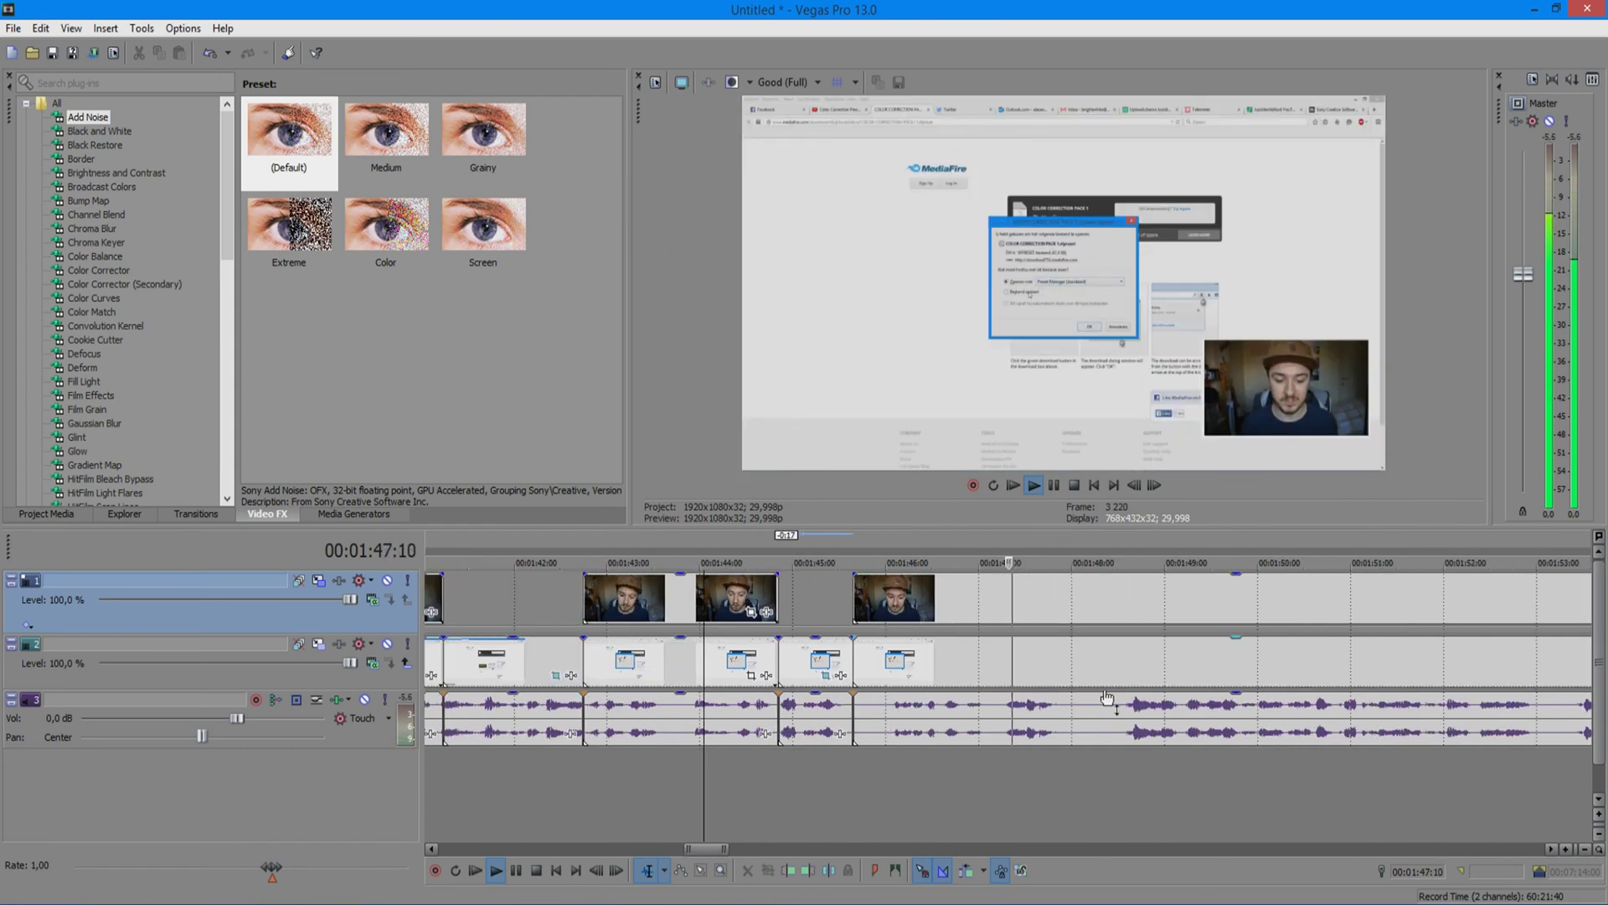
# Review the edit from 1:44 through the clip group near 1:46
pyautogui.click(1124, 709)
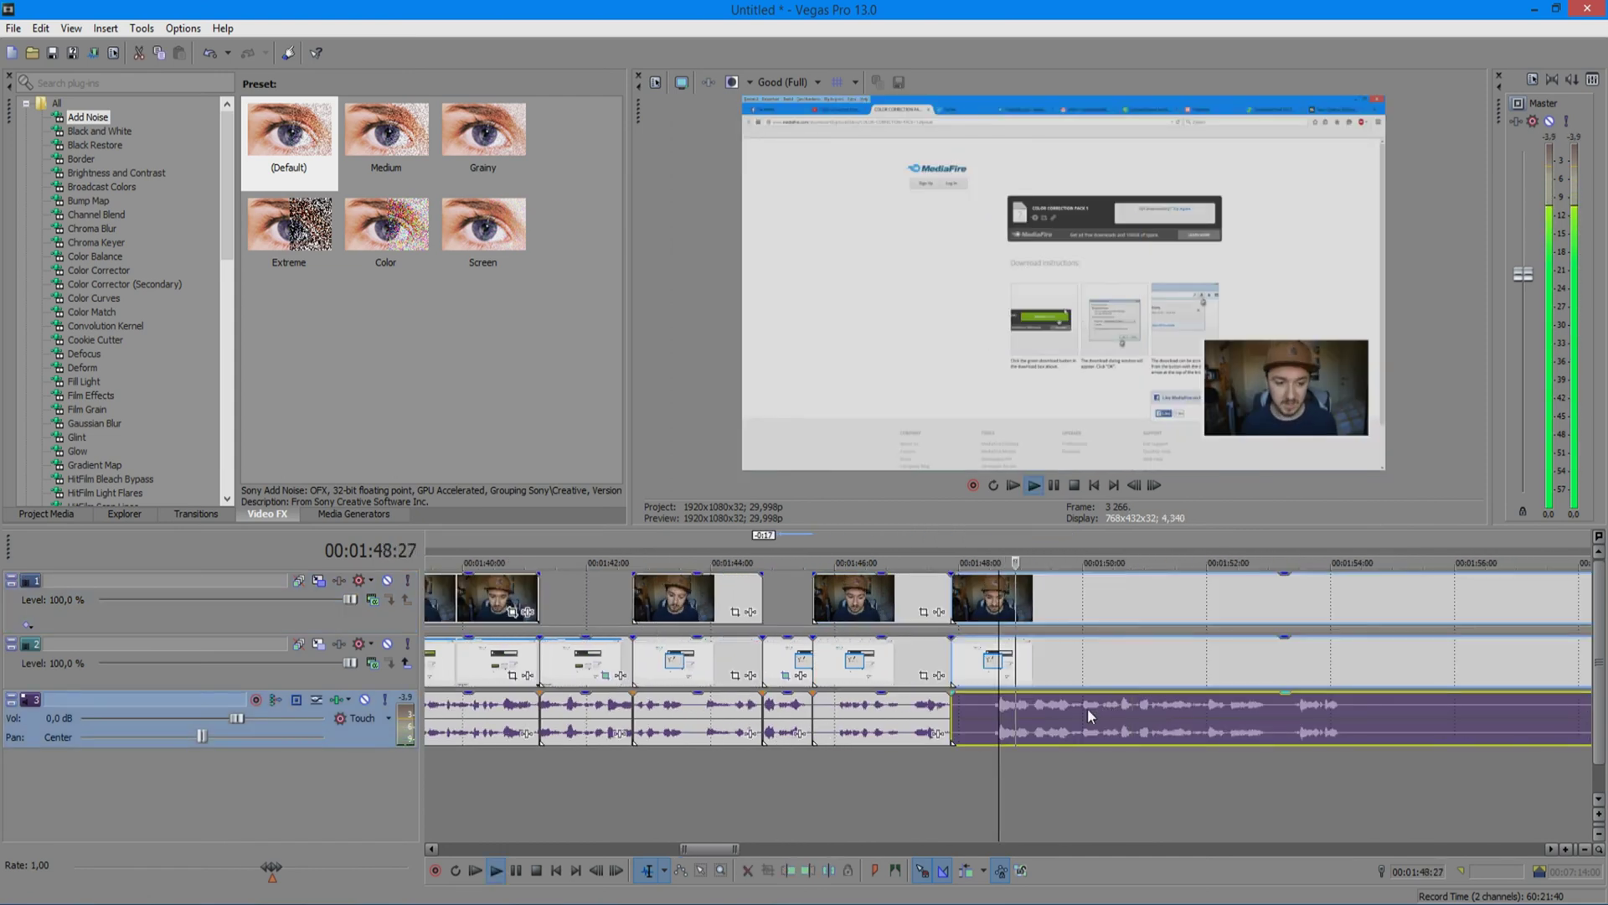
pyautogui.click(979, 586)
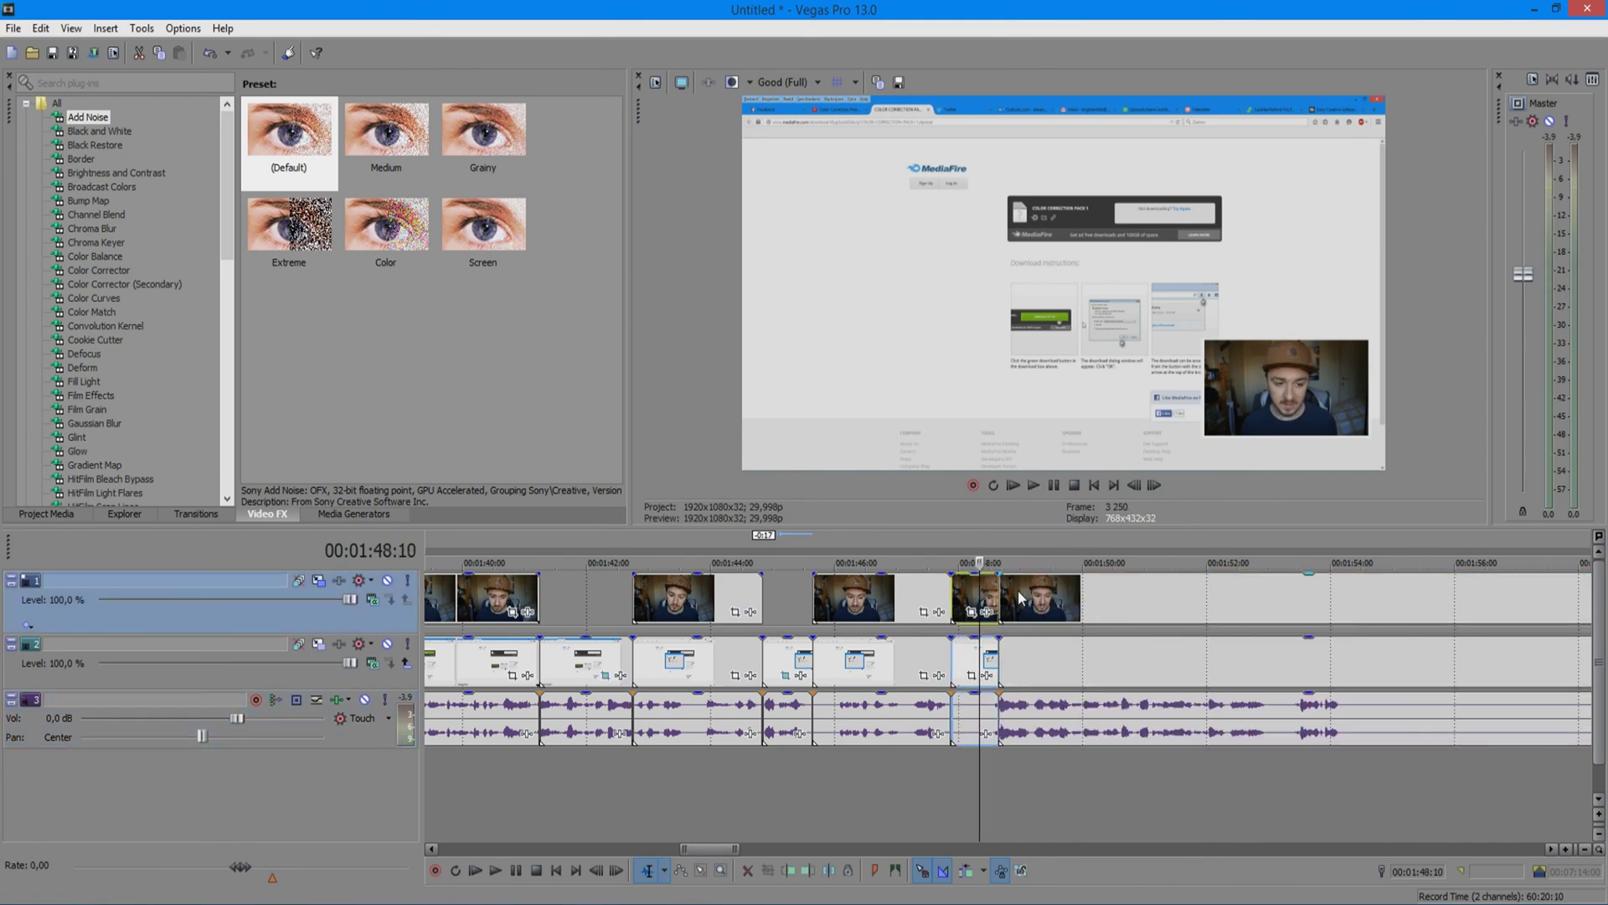
pyautogui.press('space')
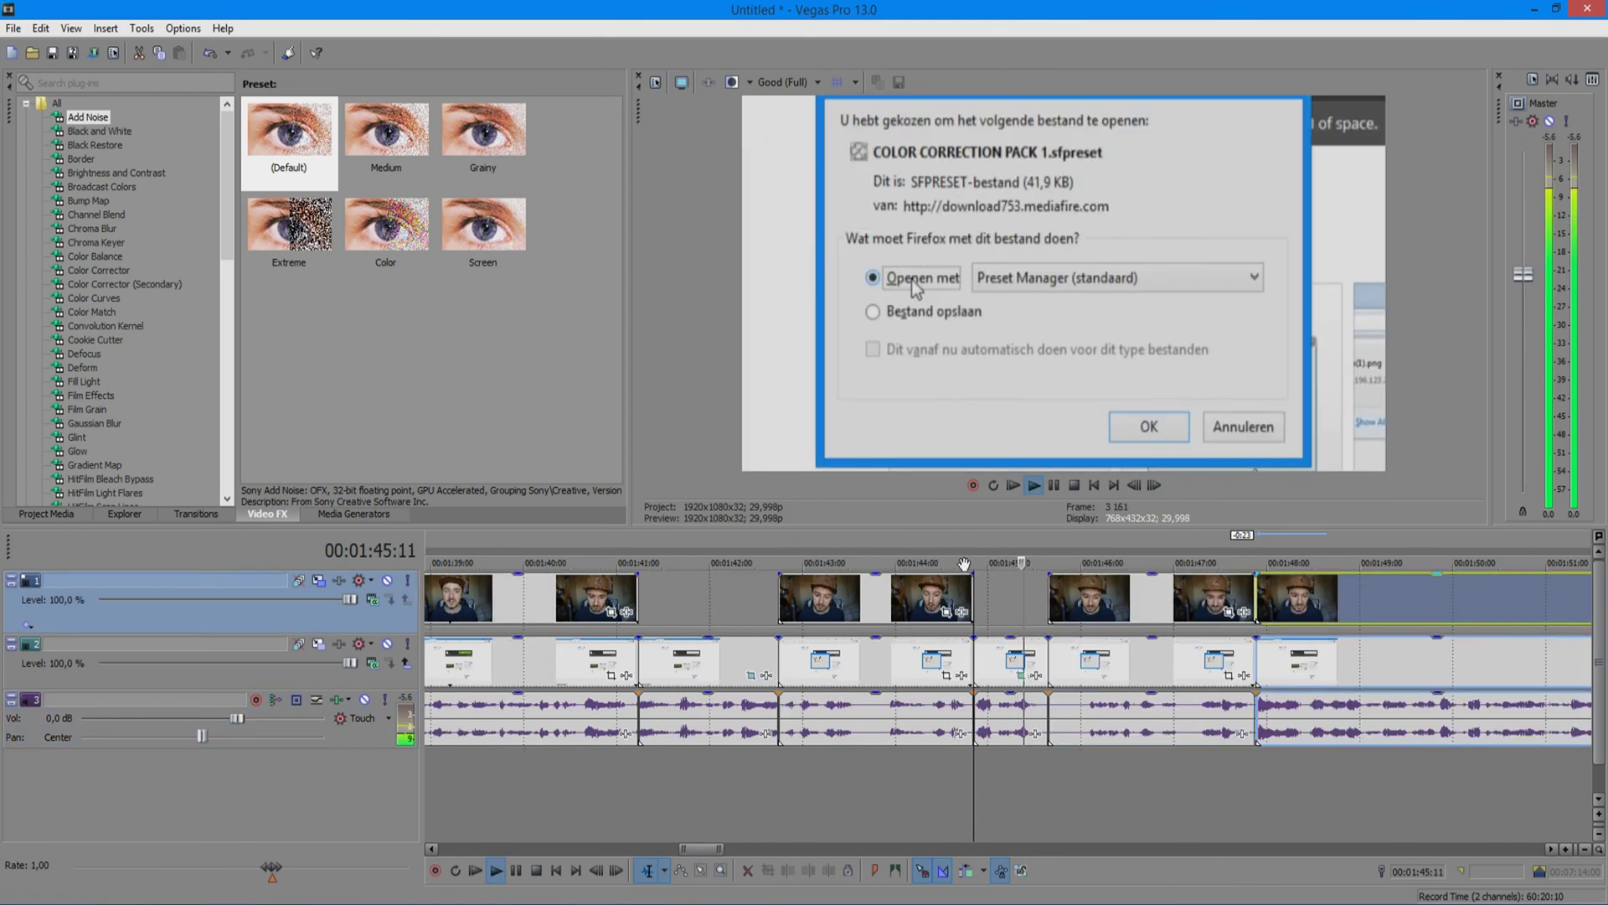
pyautogui.click(919, 546)
pyautogui.press('space')
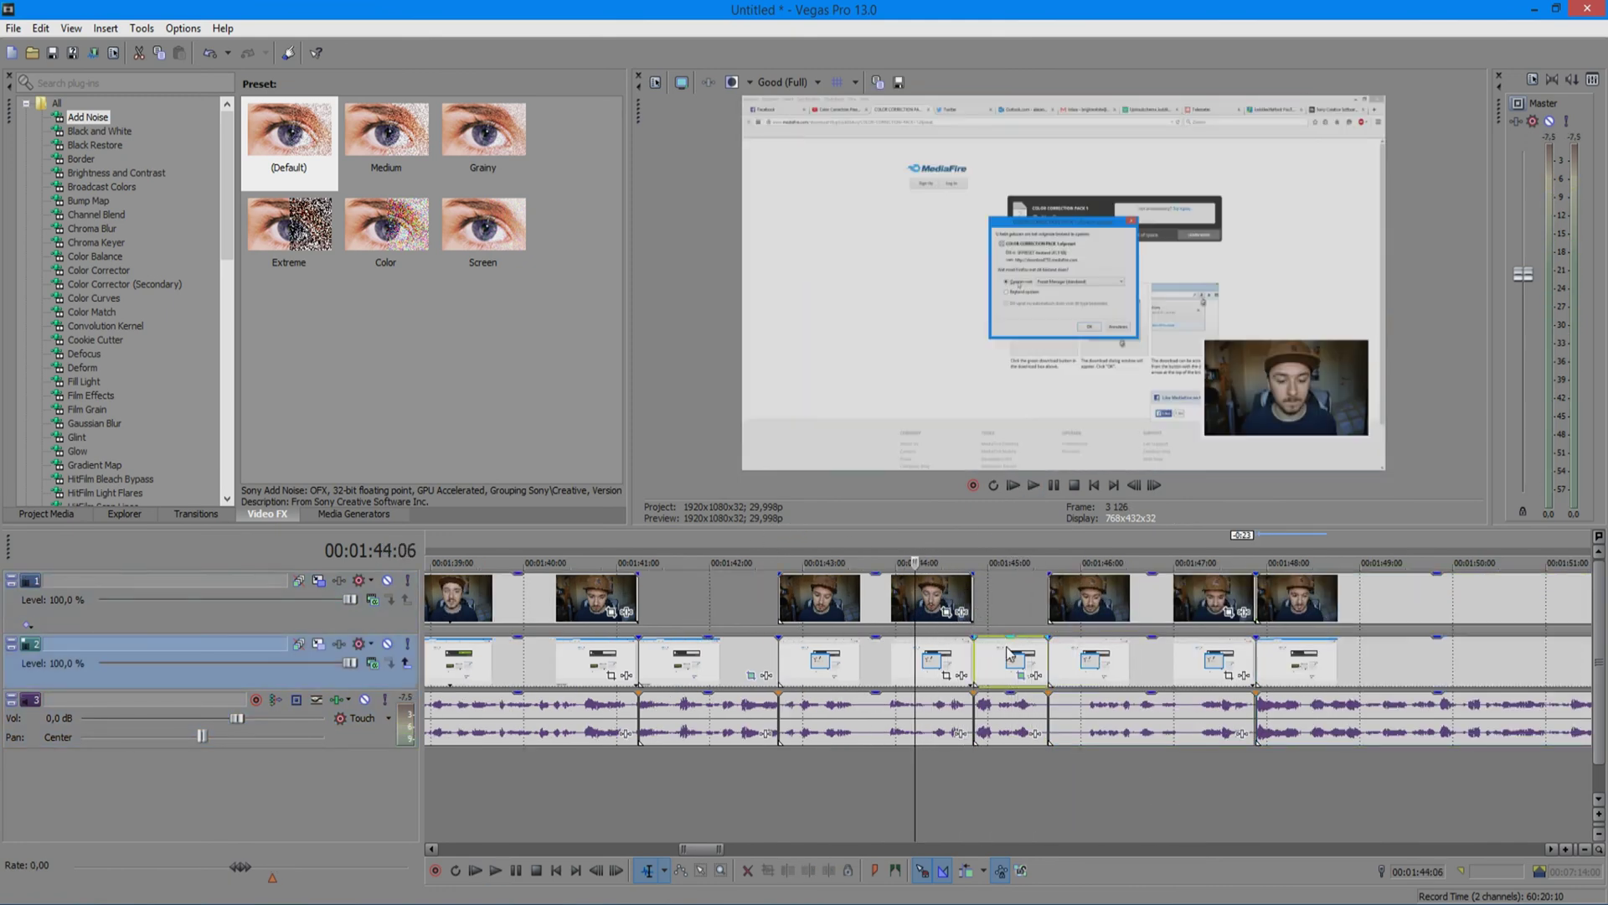
pyautogui.scroll(-2, 1085, 687)
pyautogui.click(1114, 680)
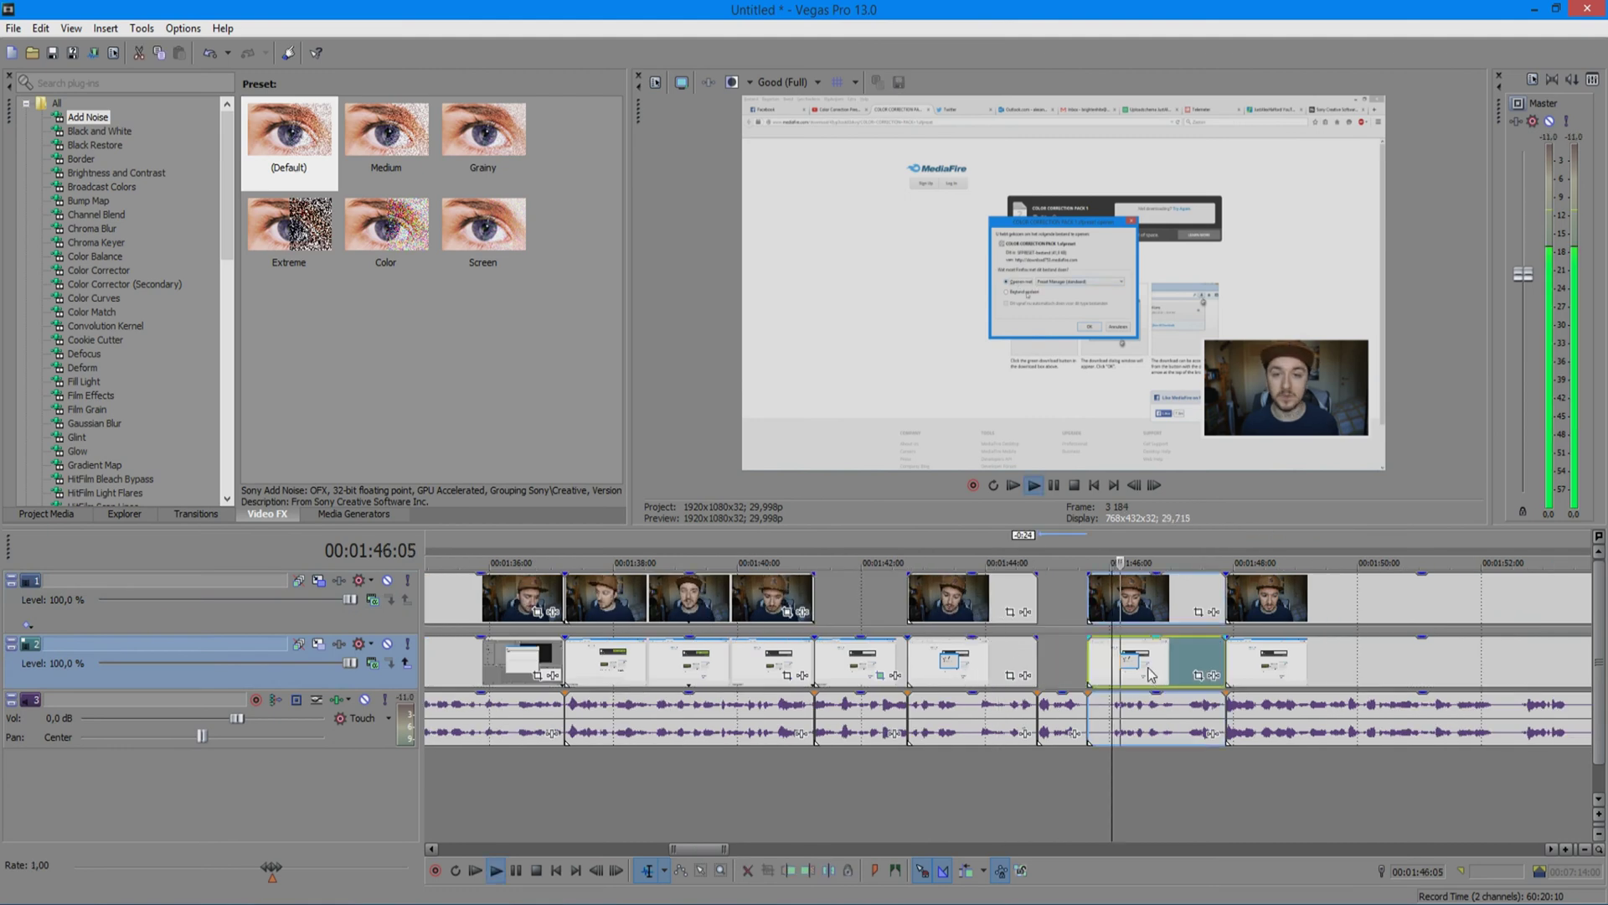
pyautogui.press('space')
pyautogui.scroll(2, 1150, 675)
pyautogui.press('space')
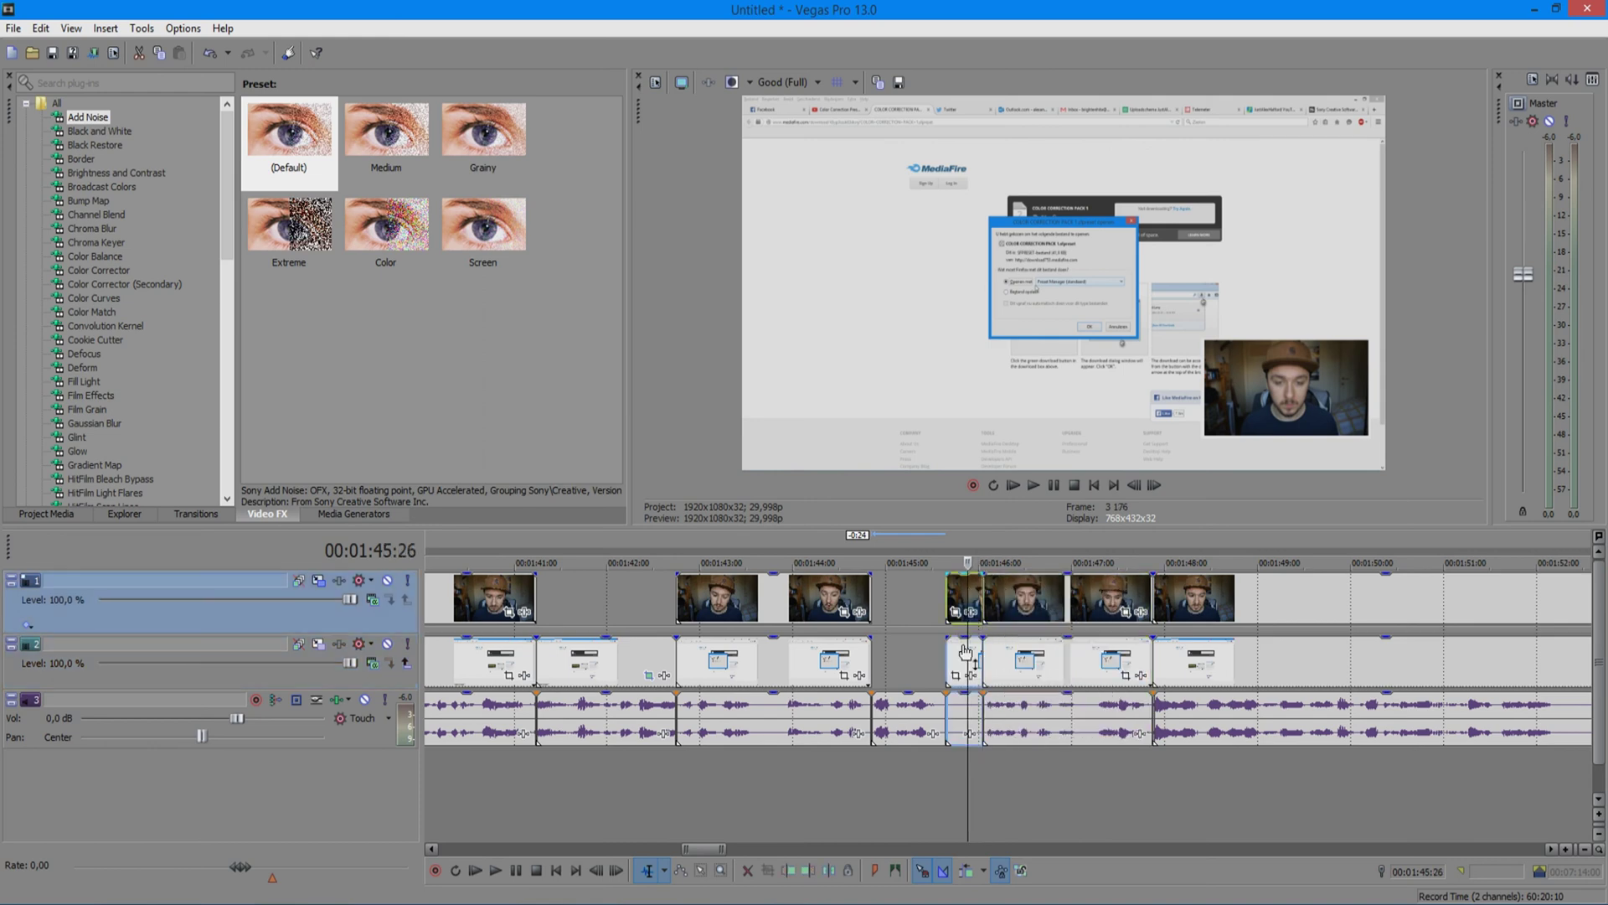
# Shorten the clip group near 1:46 and shift the following clip left to close the gap
pyautogui.moveTo(970, 632)
pyautogui.mouseDown()
pyautogui.moveTo(974, 597)
pyautogui.moveTo(920, 597)
pyautogui.mouseUp()
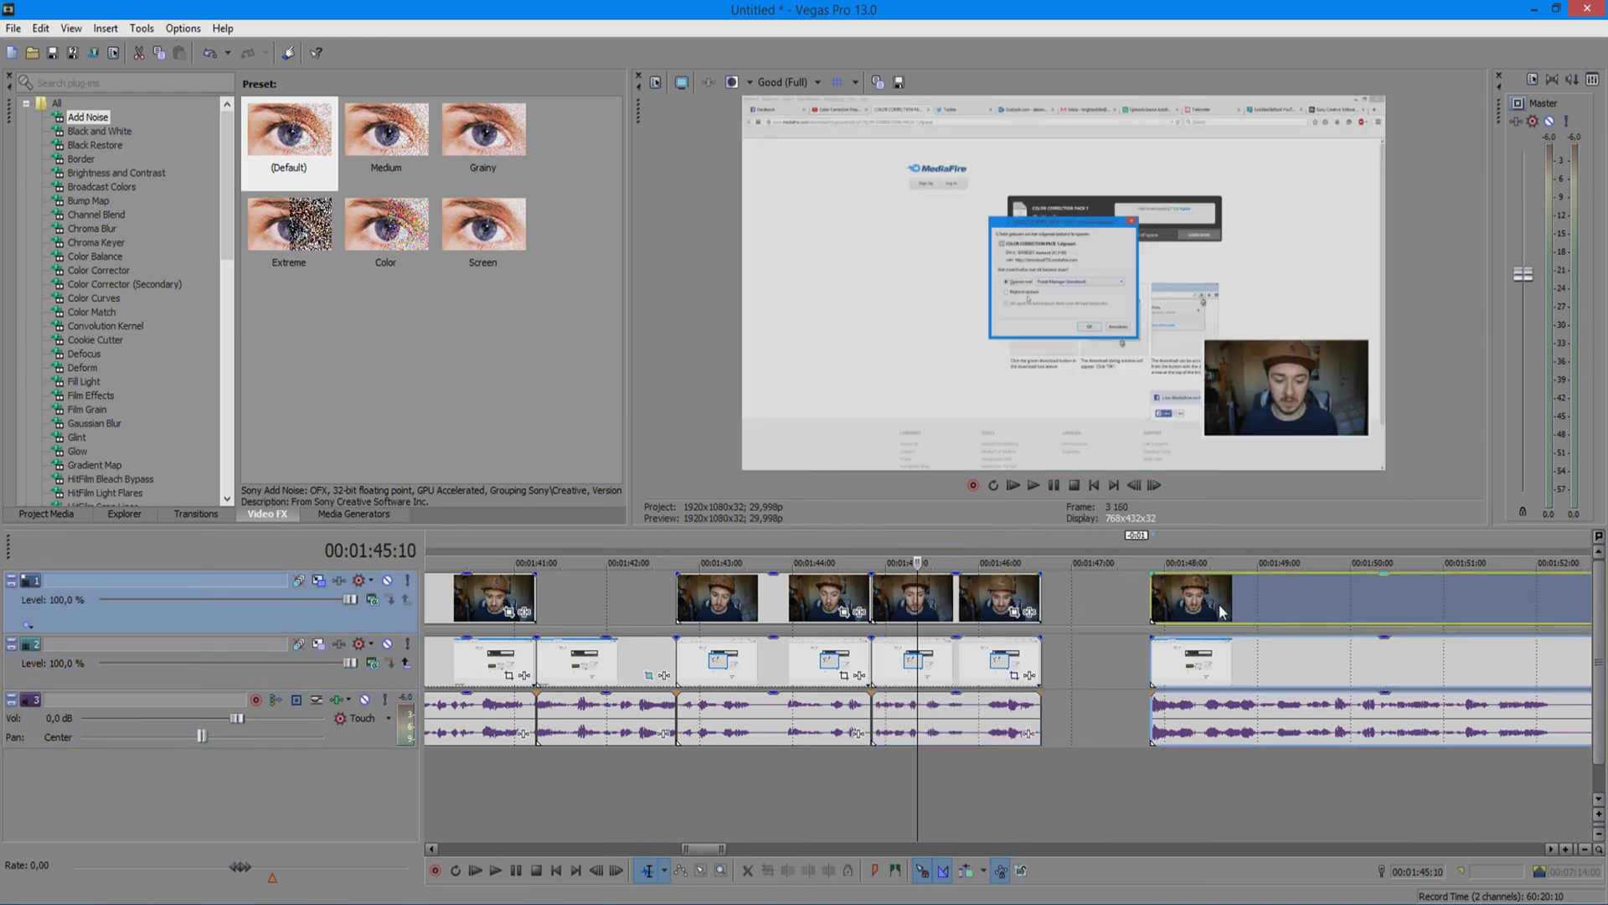
pyautogui.moveTo(1256, 606); pyautogui.dragTo(1146, 607)
pyautogui.press('space')
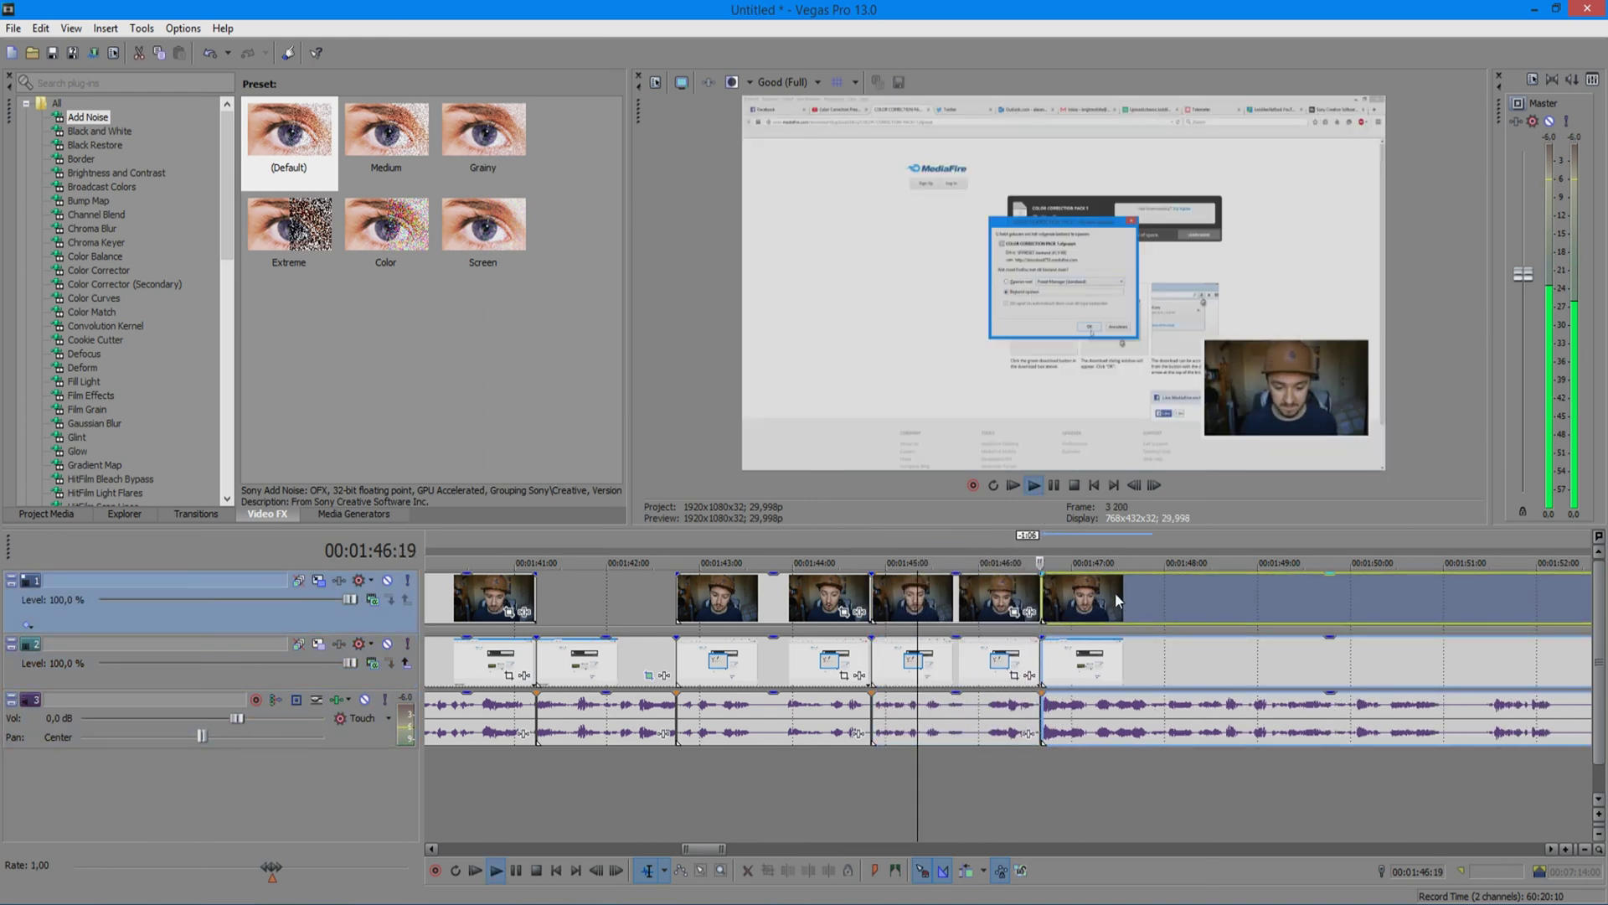
pyautogui.scroll(3, 1088, 670)
pyautogui.click(1054, 727)
pyautogui.press('space')
# Split out and delete the unwanted piece after 1:45:17, sliding later clips left into the gap
pyautogui.press('s')
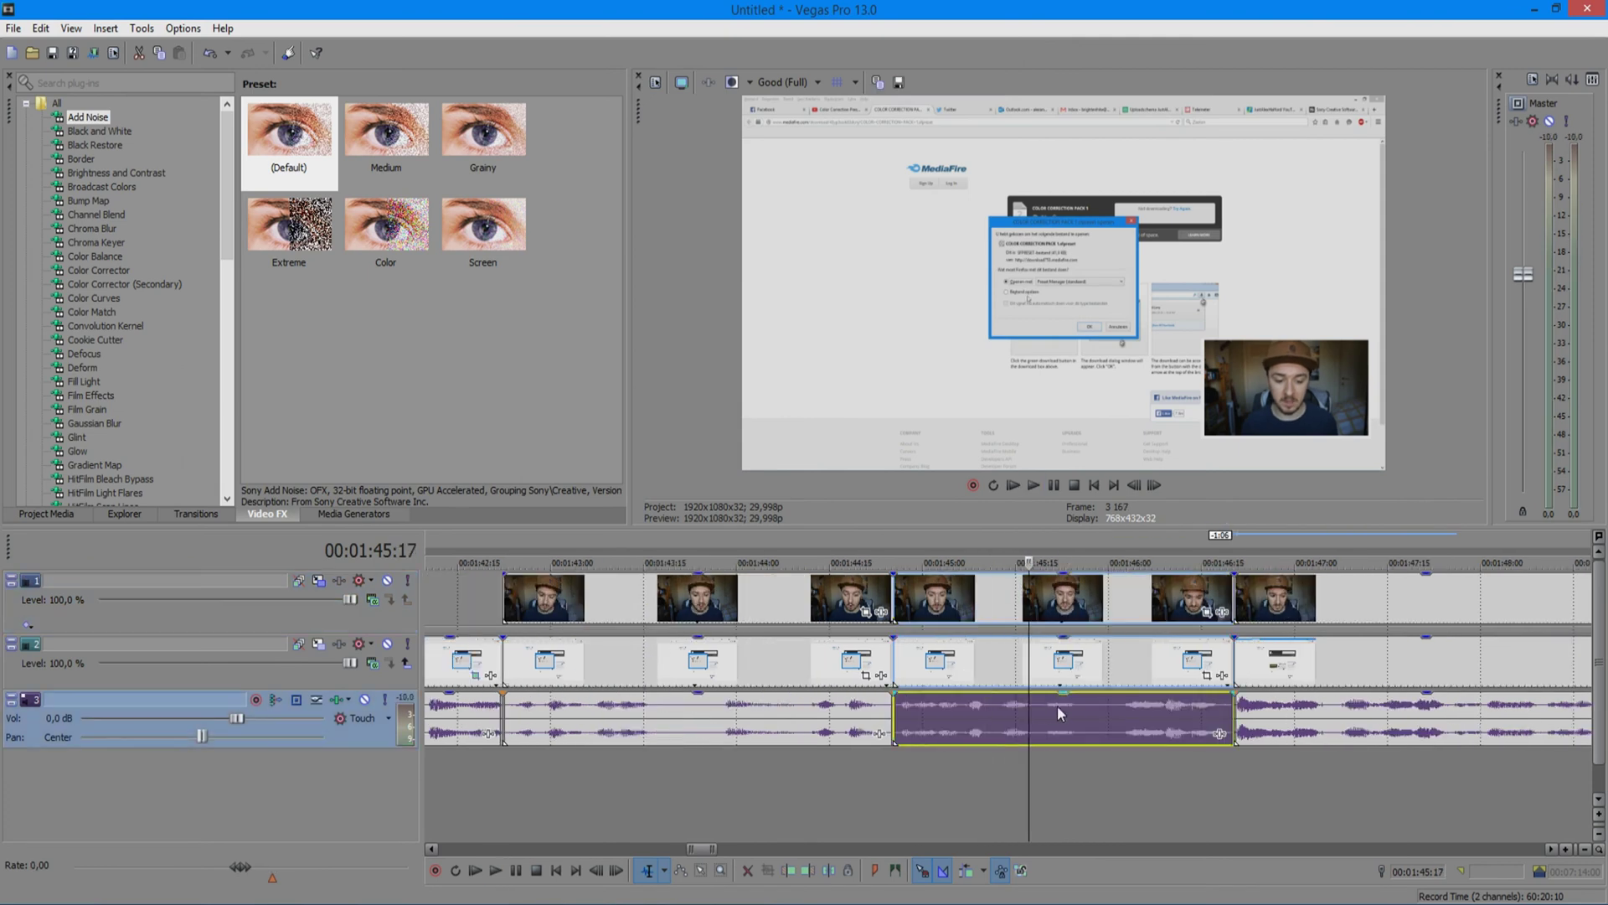
pyautogui.click(1070, 700)
pyautogui.click(1121, 705)
pyautogui.press('s')
pyautogui.click(1075, 596)
pyautogui.press('Delete')
pyautogui.moveTo(1165, 598); pyautogui.dragTo(1073, 578)
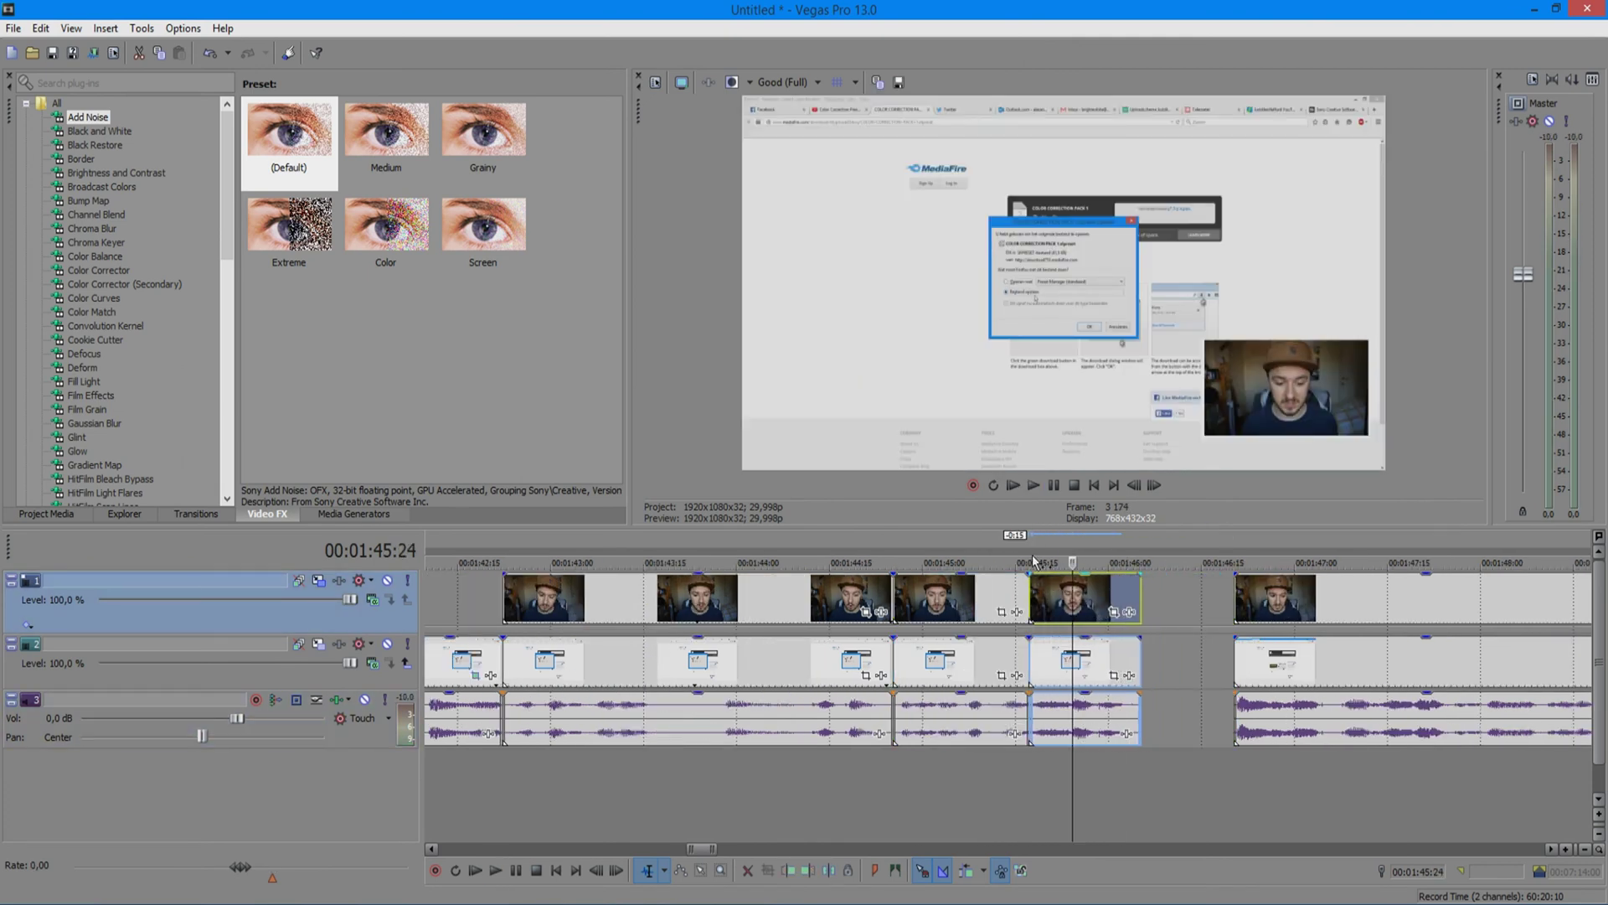
pyautogui.moveTo(1297, 599); pyautogui.dragTo(1239, 598)
pyautogui.press('space')
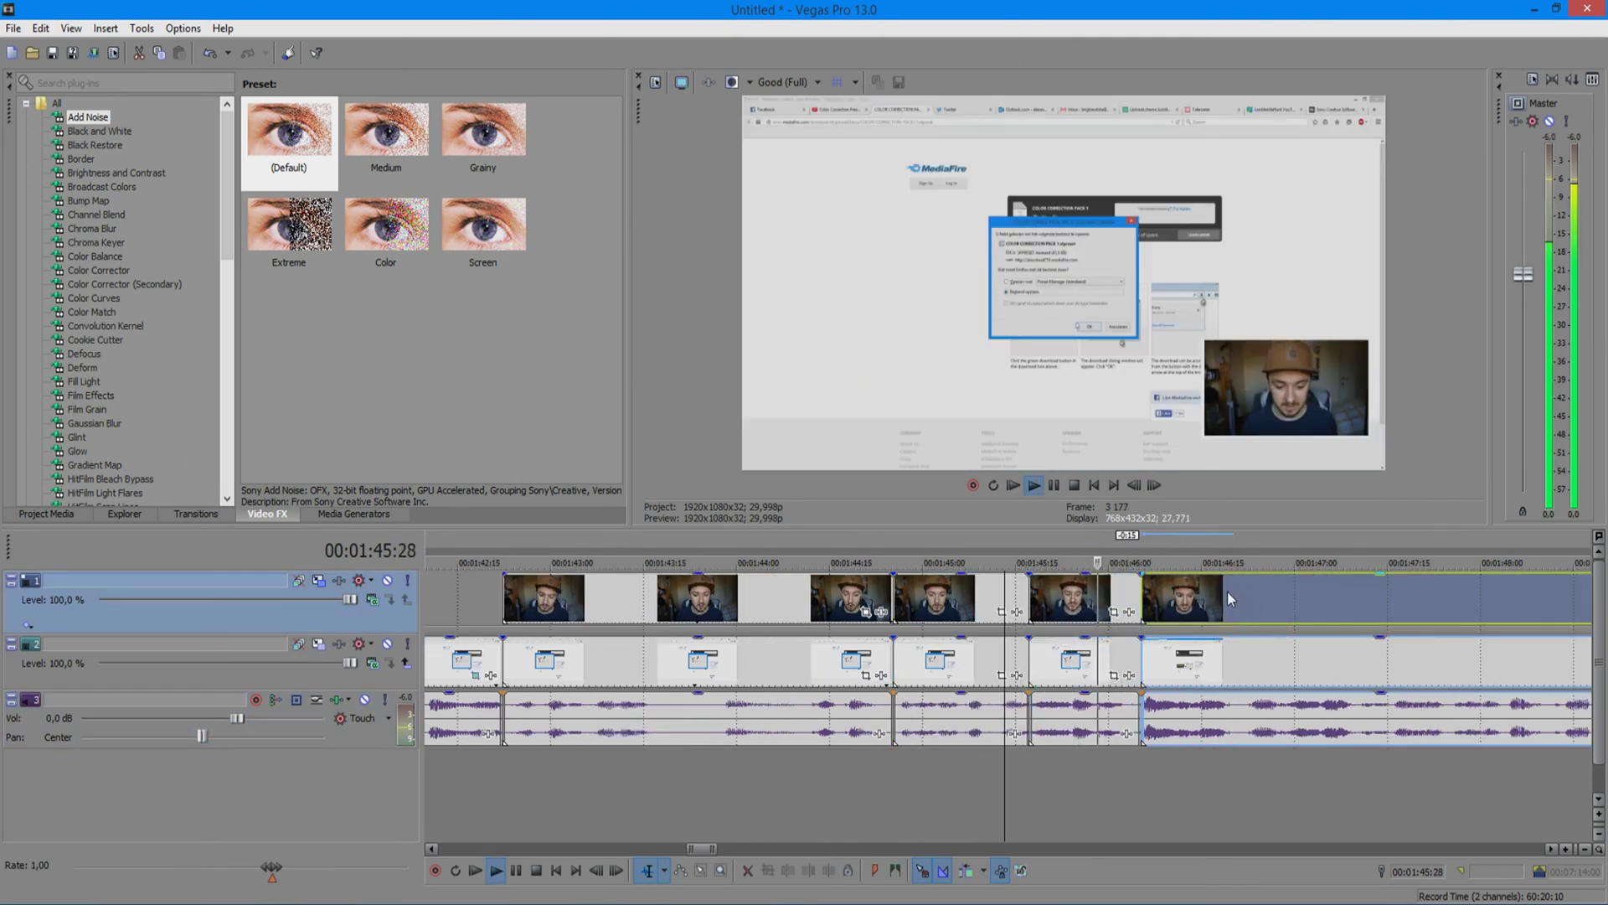
# Play back from 1:50:13 to find the next stretch to remove
pyautogui.scroll(-3, 1223, 593)
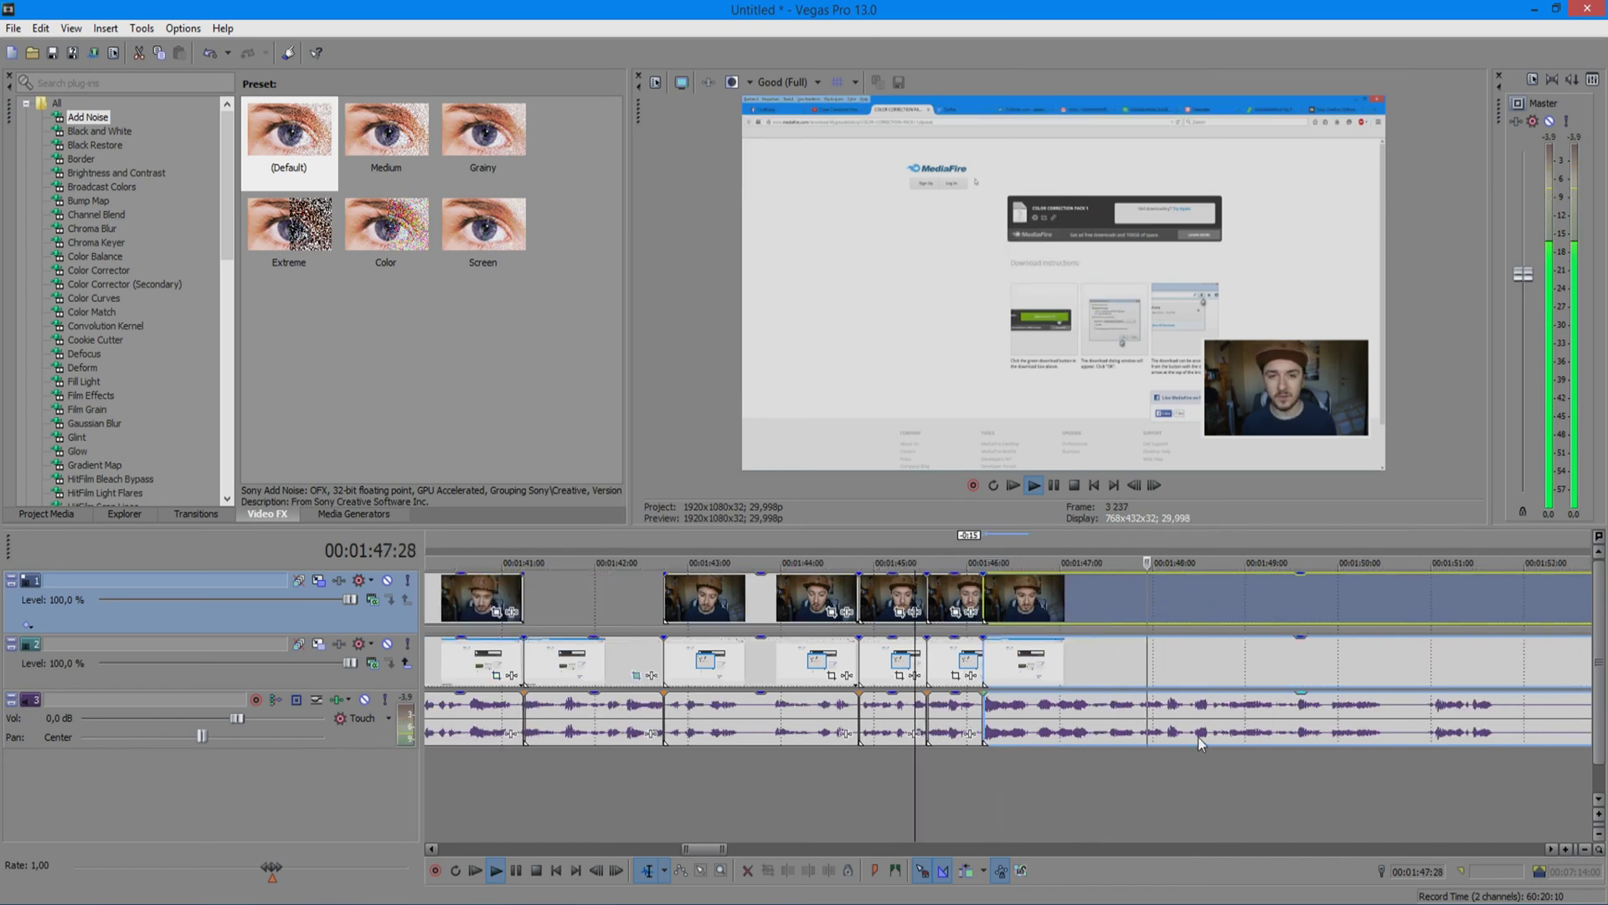
pyautogui.scroll(-2, 1193, 731)
pyautogui.scroll(2, 1181, 725)
pyautogui.click(1171, 707)
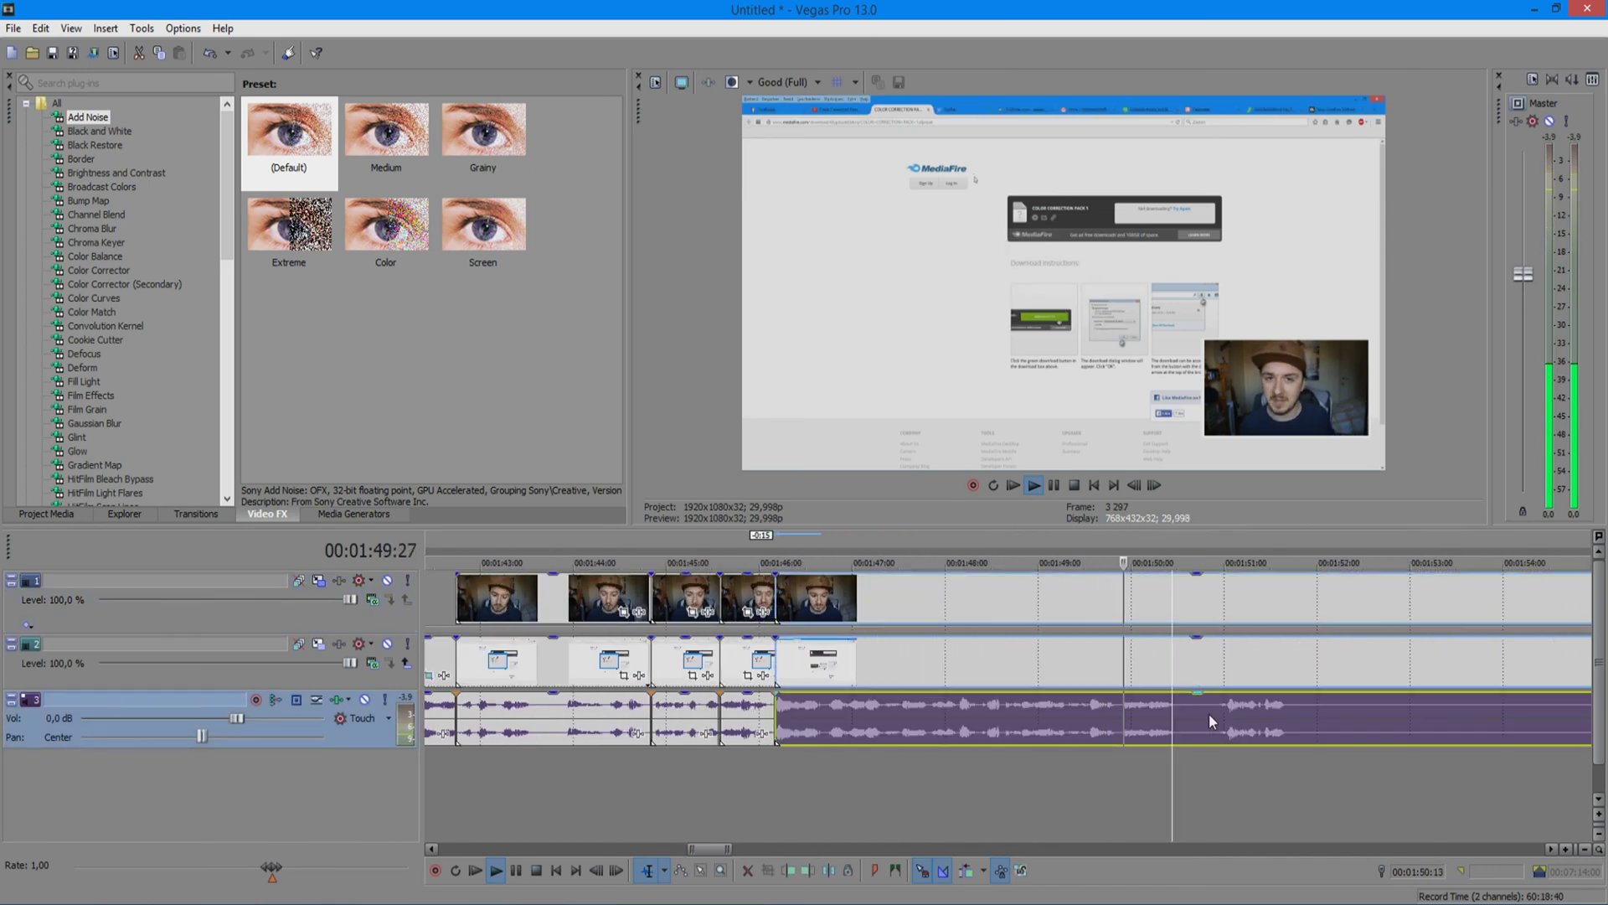
pyautogui.scroll(-2, 1219, 703)
pyautogui.scroll(-2, 1179, 706)
pyautogui.press('space')
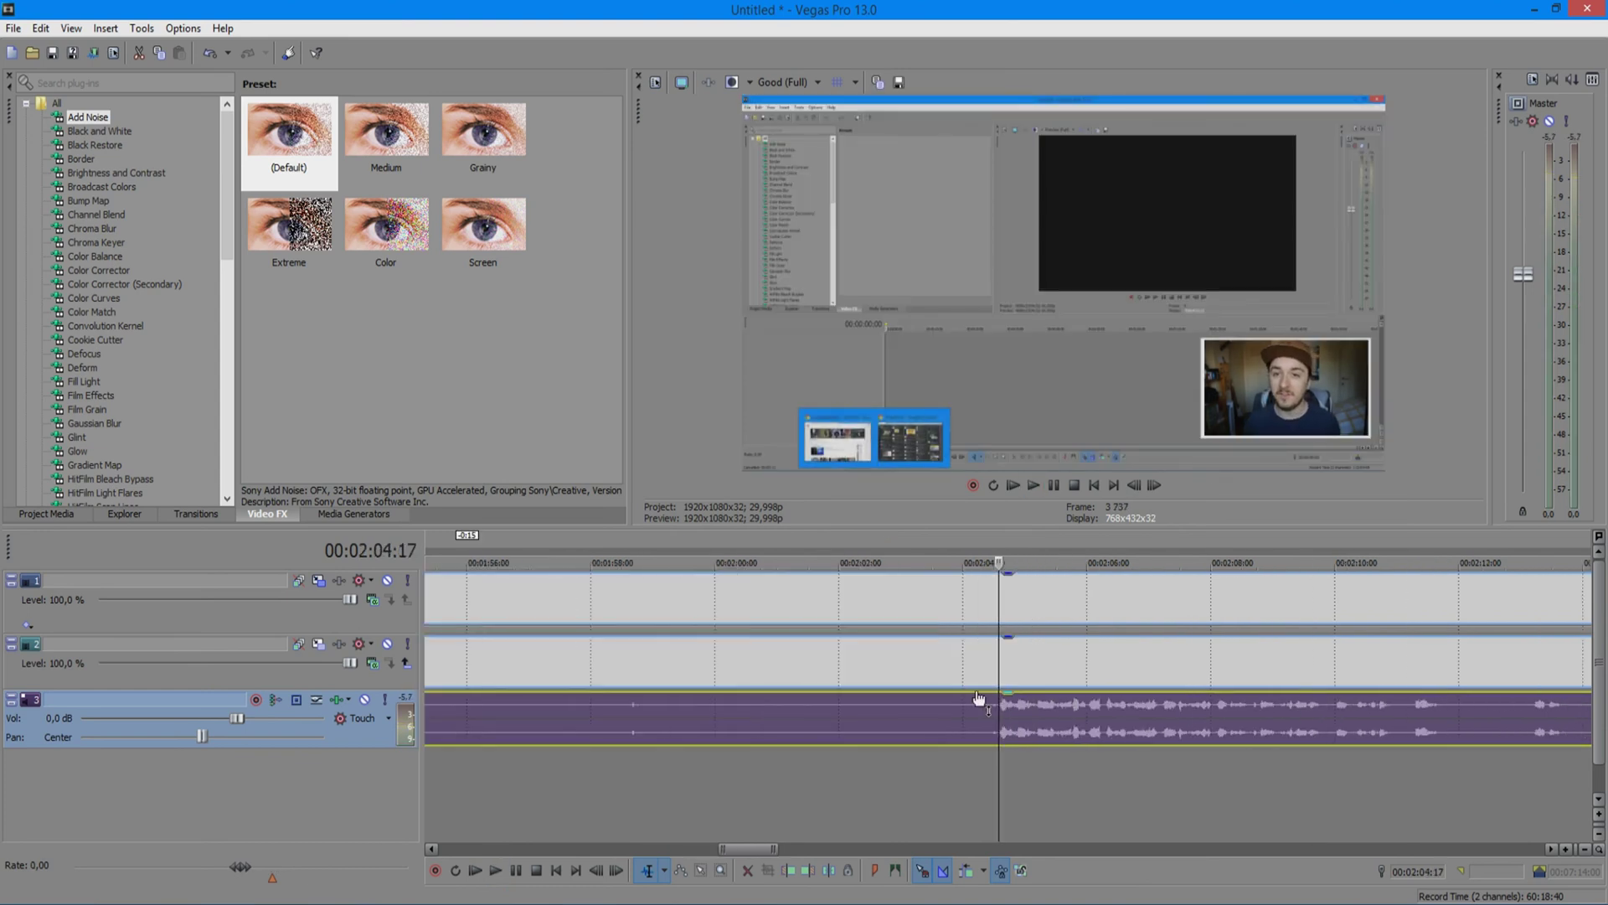
# Ripple-delete the selected time range after 1:50 and play back around the cut
pyautogui.press('Delete')
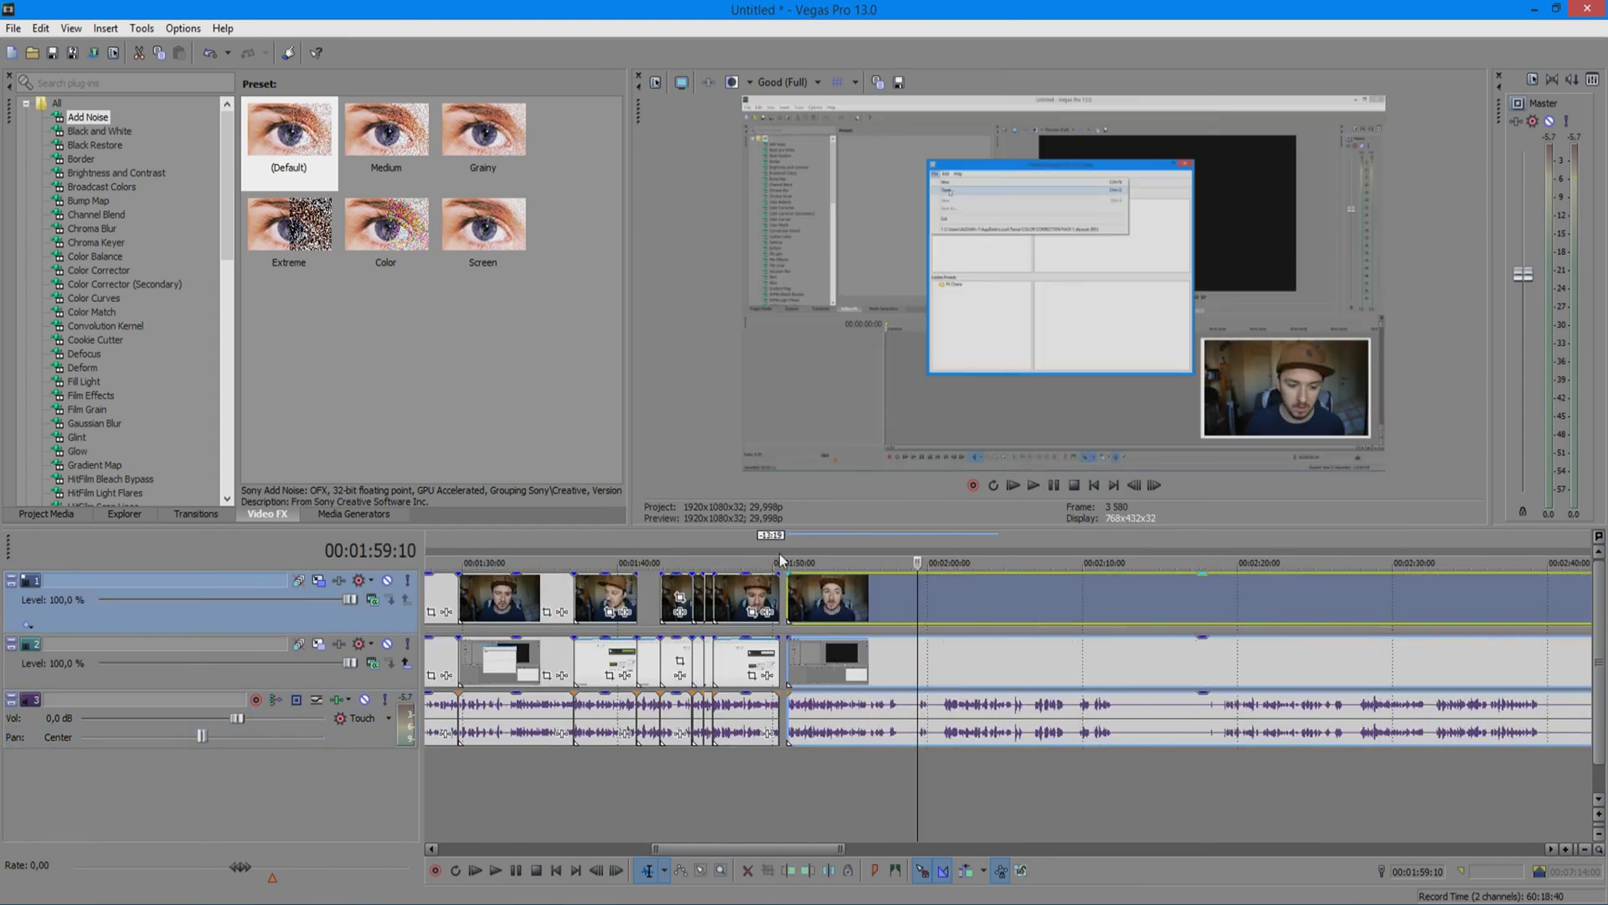
pyautogui.scroll(-5, 818, 588)
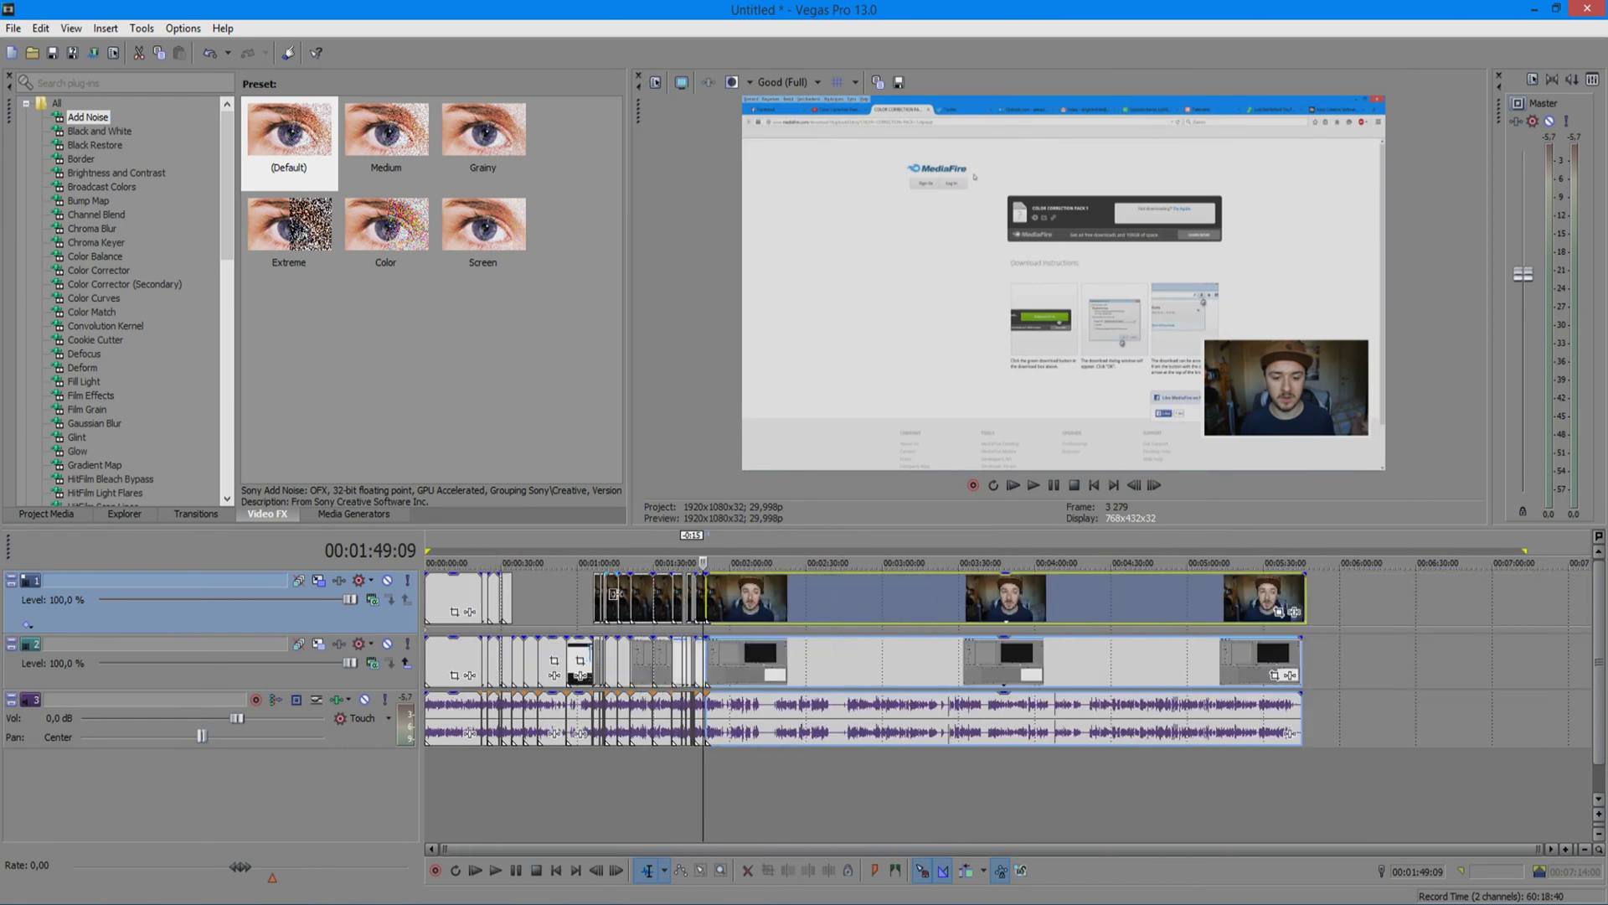
pyautogui.scroll(5, 1159, 598)
pyautogui.press('space')
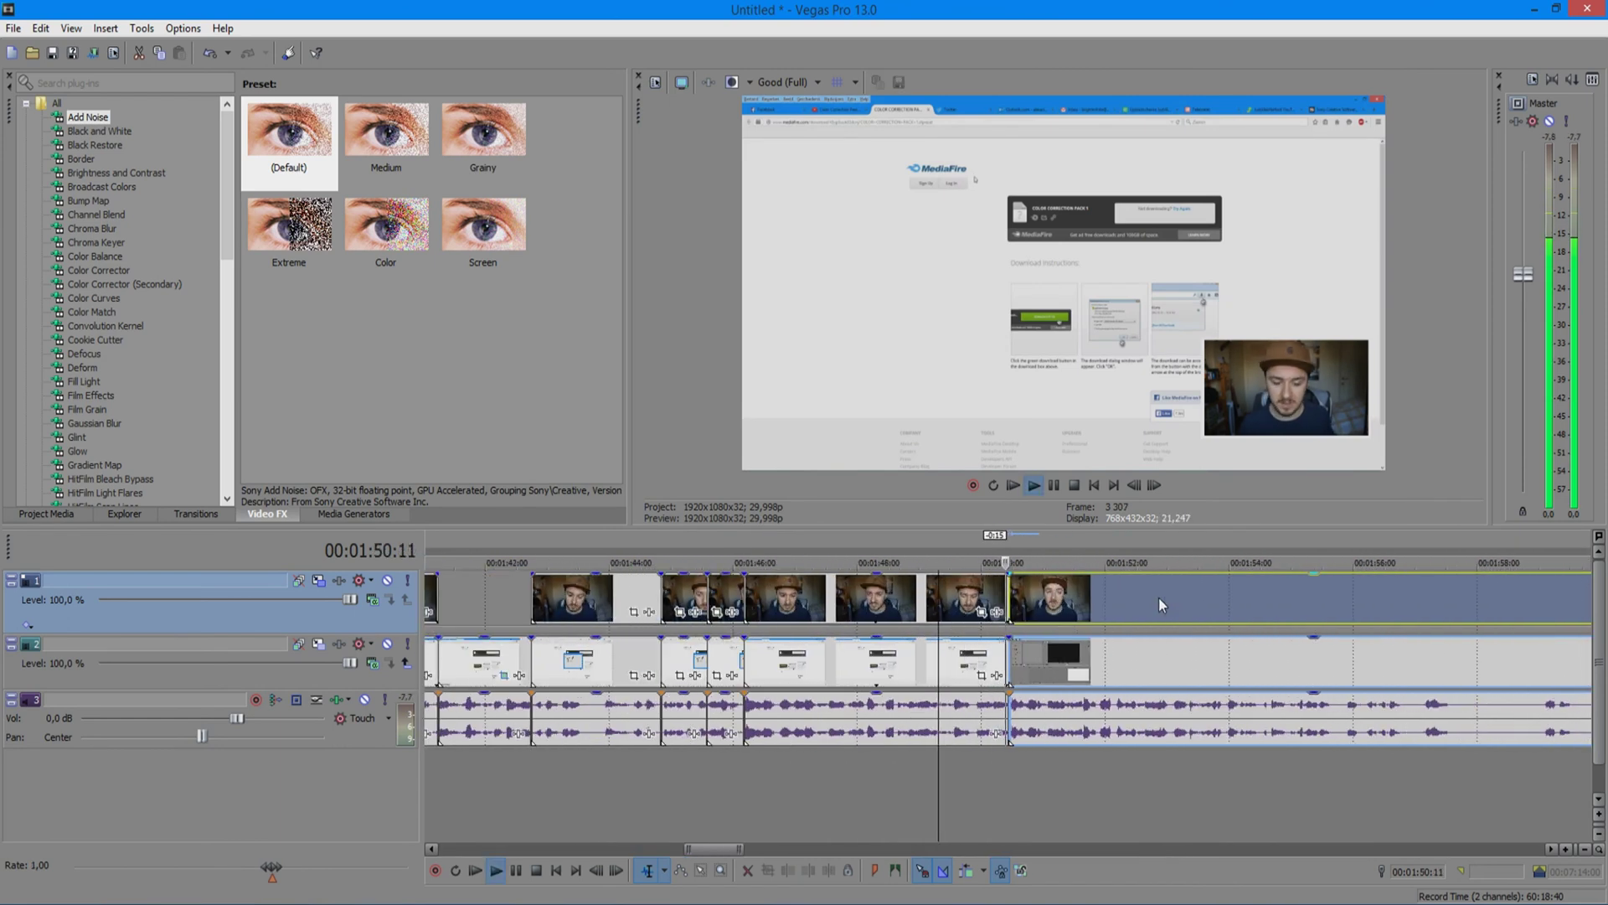
pyautogui.scroll(2, 1124, 686)
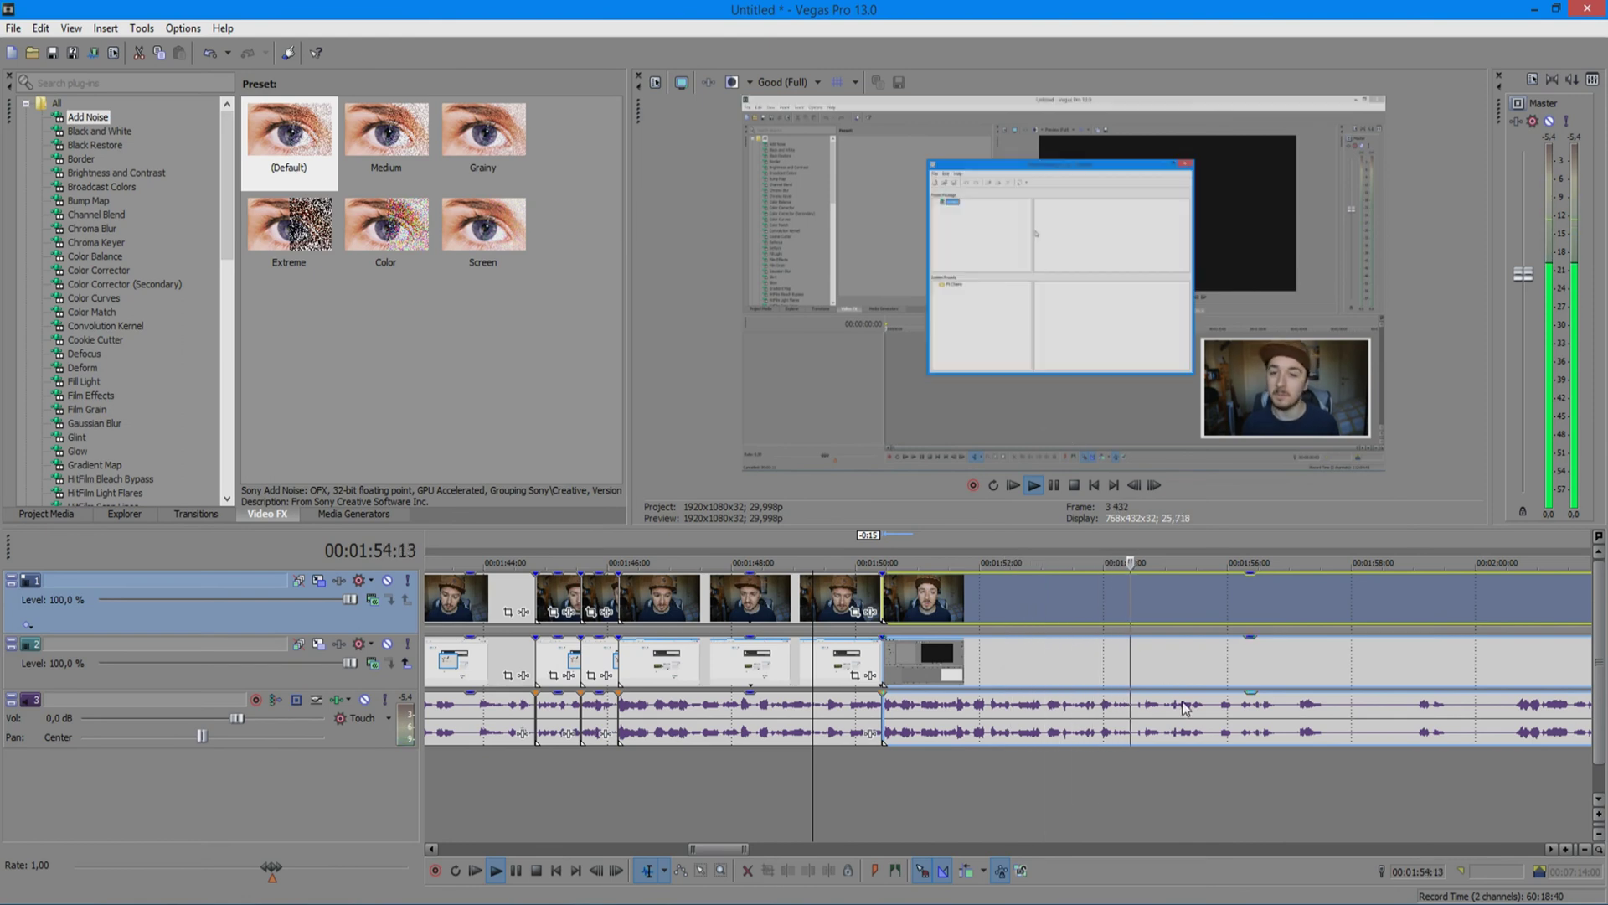
pyautogui.scroll(2, 1182, 702)
pyautogui.scroll(2, 1183, 702)
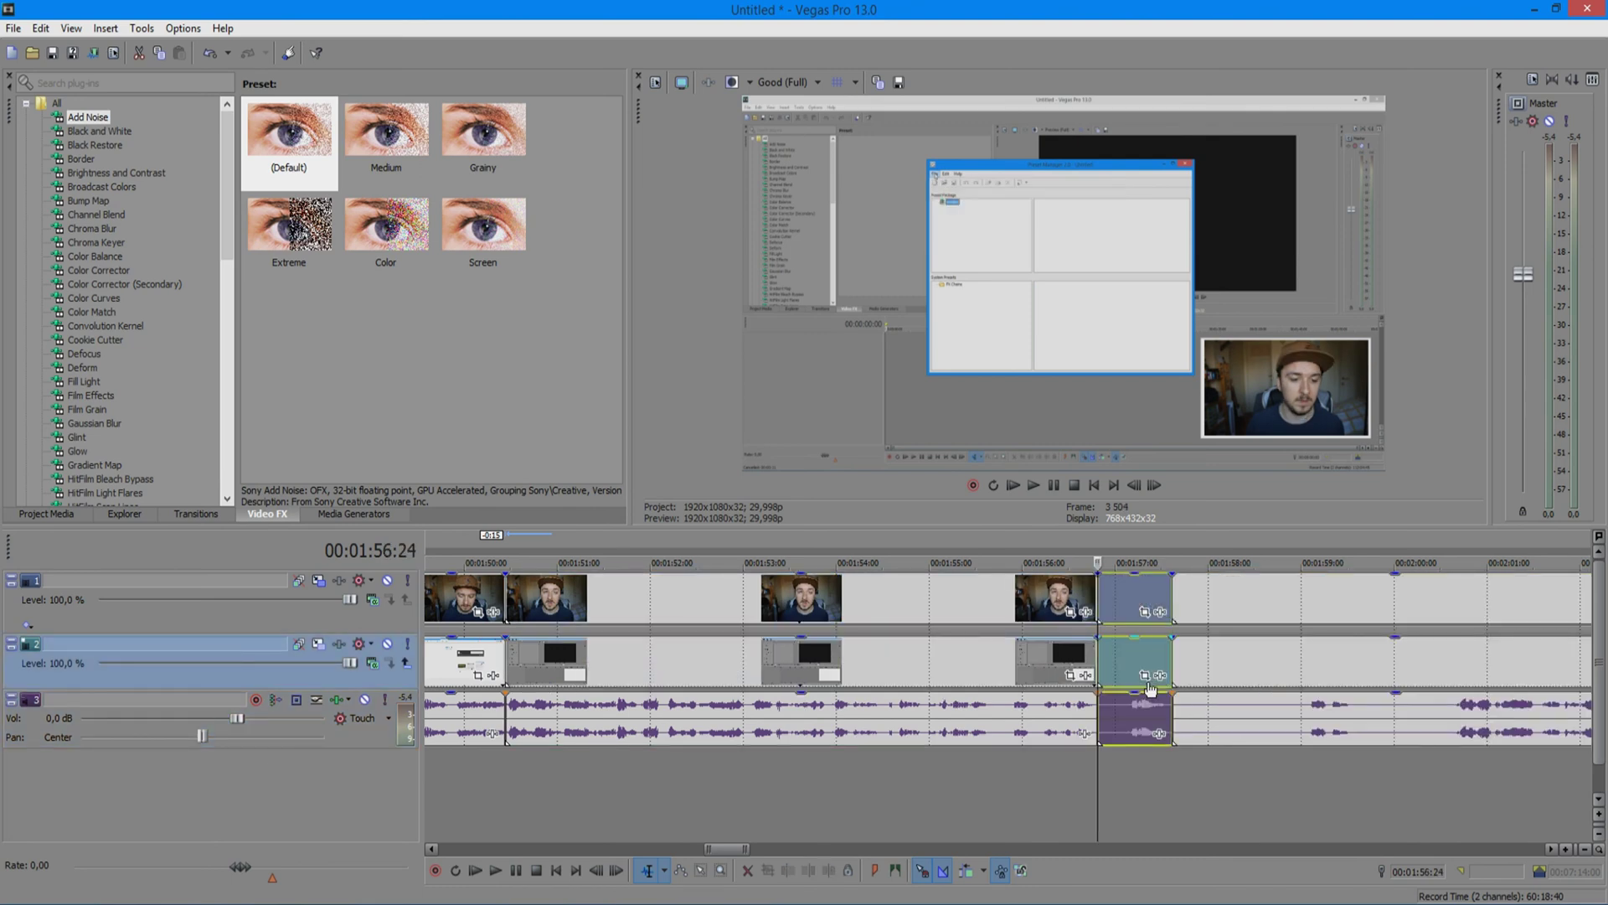
# Review the new piece near 1:57, undoing the accidental pastes of copied events
pyautogui.click(1142, 681)
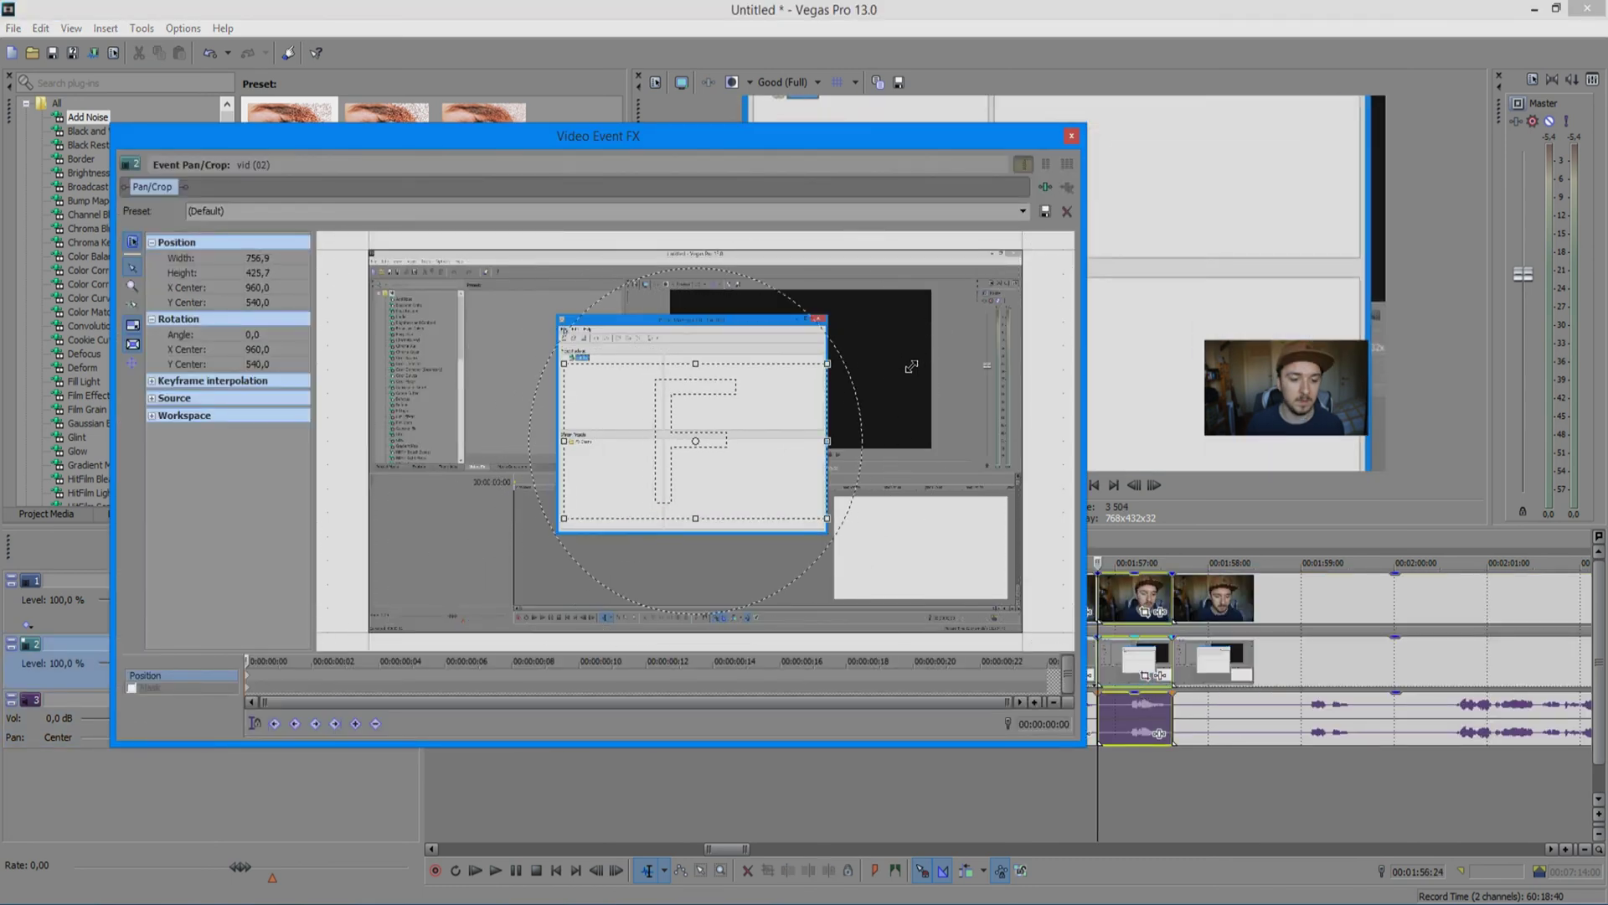
pyautogui.click(1071, 136)
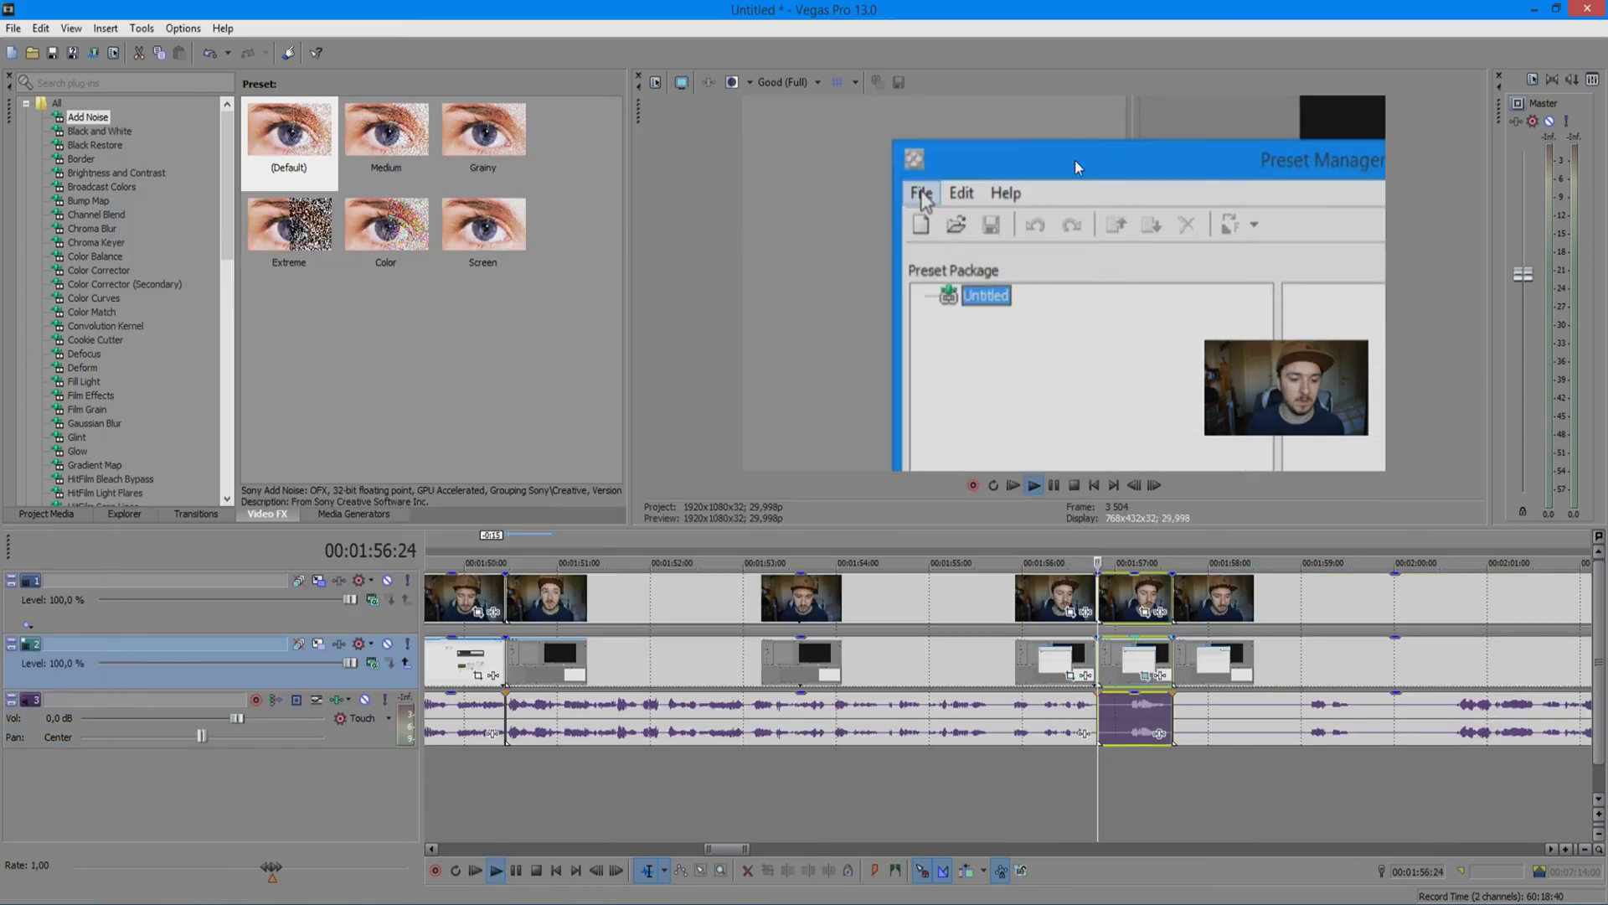
pyautogui.press('space')
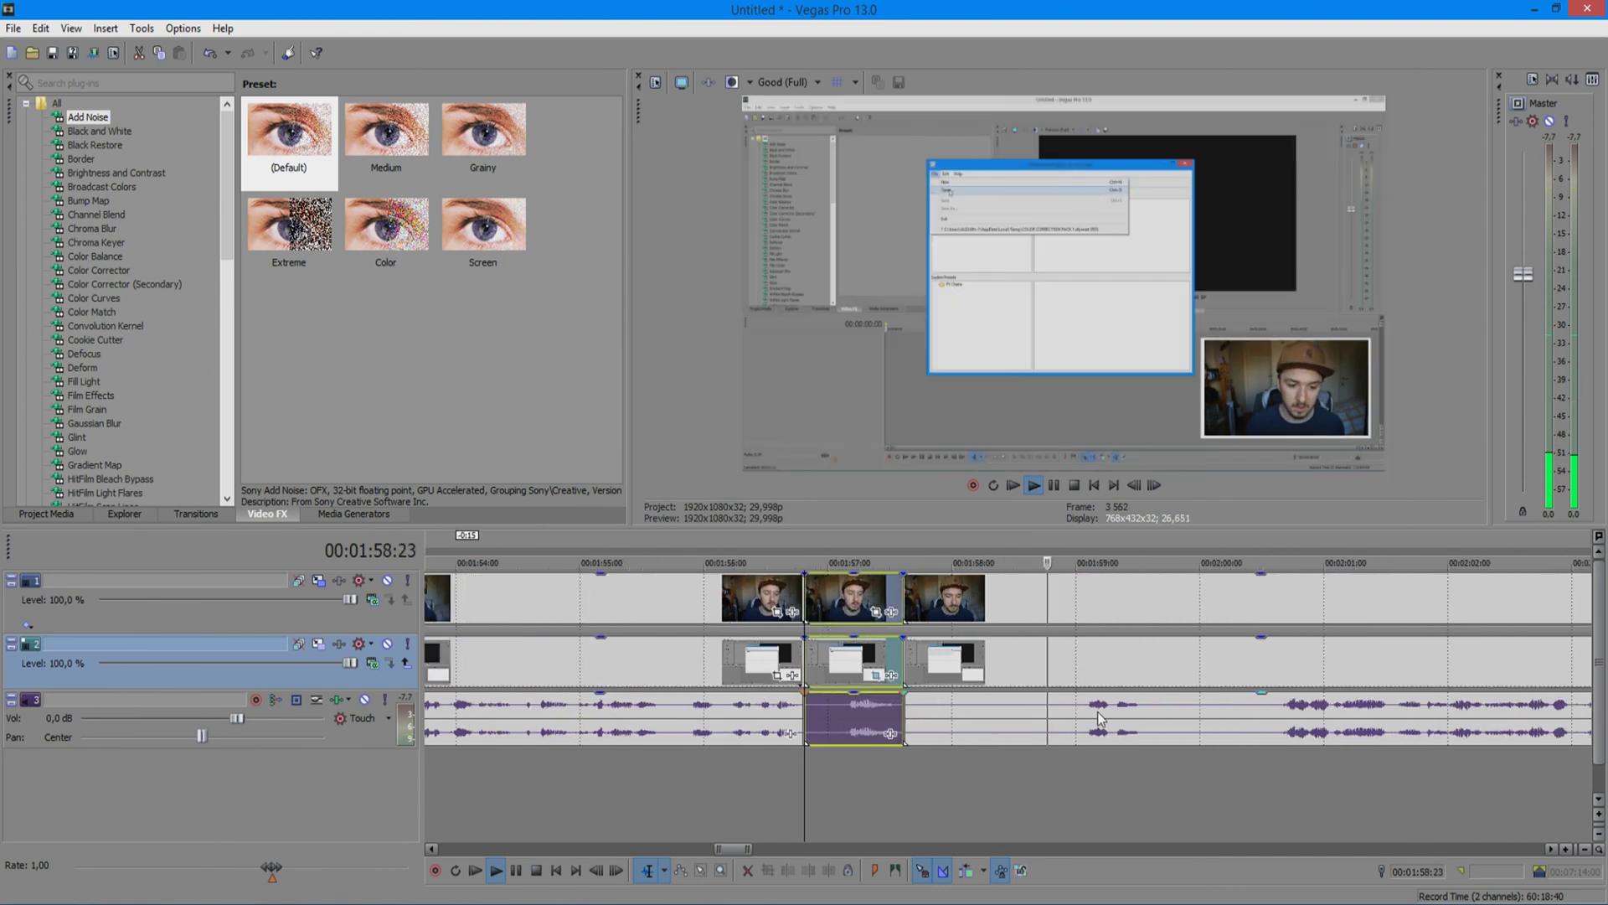
pyautogui.press('space')
pyautogui.click(1080, 705)
pyautogui.press('space')
pyautogui.hotkey('ctrl', 'v')
pyautogui.hotkey('ctrl', 'v')
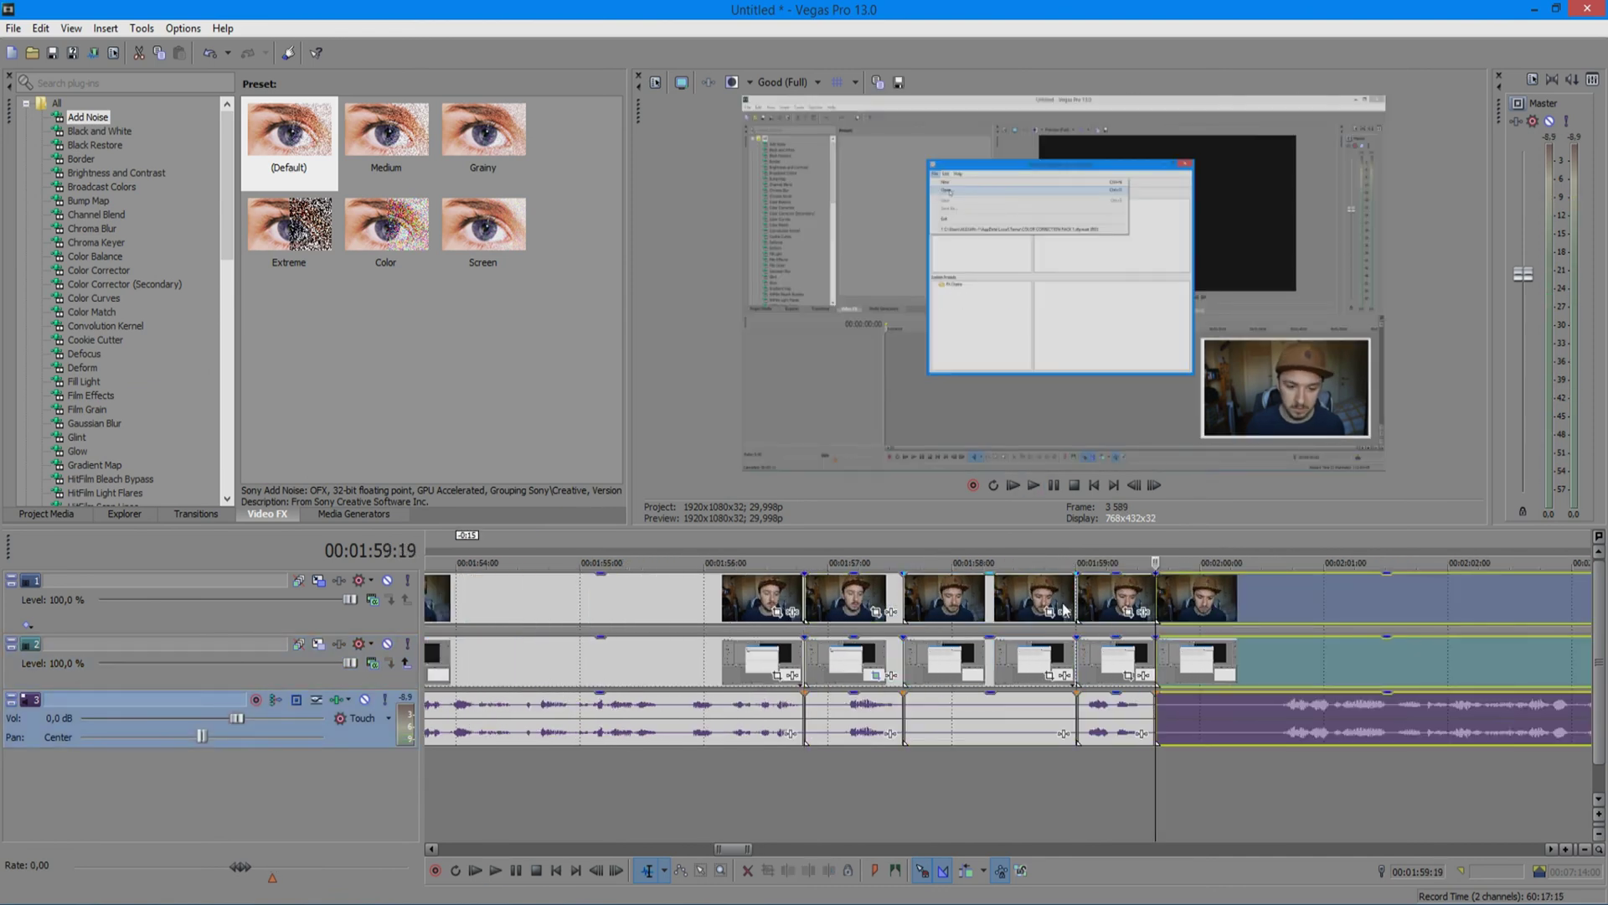
pyautogui.hotkey('ctrl', 'v')
pyautogui.hotkey('ctrl', 'z')
pyautogui.hotkey('ctrl', 'z')
pyautogui.hotkey('ctrl', 'z')
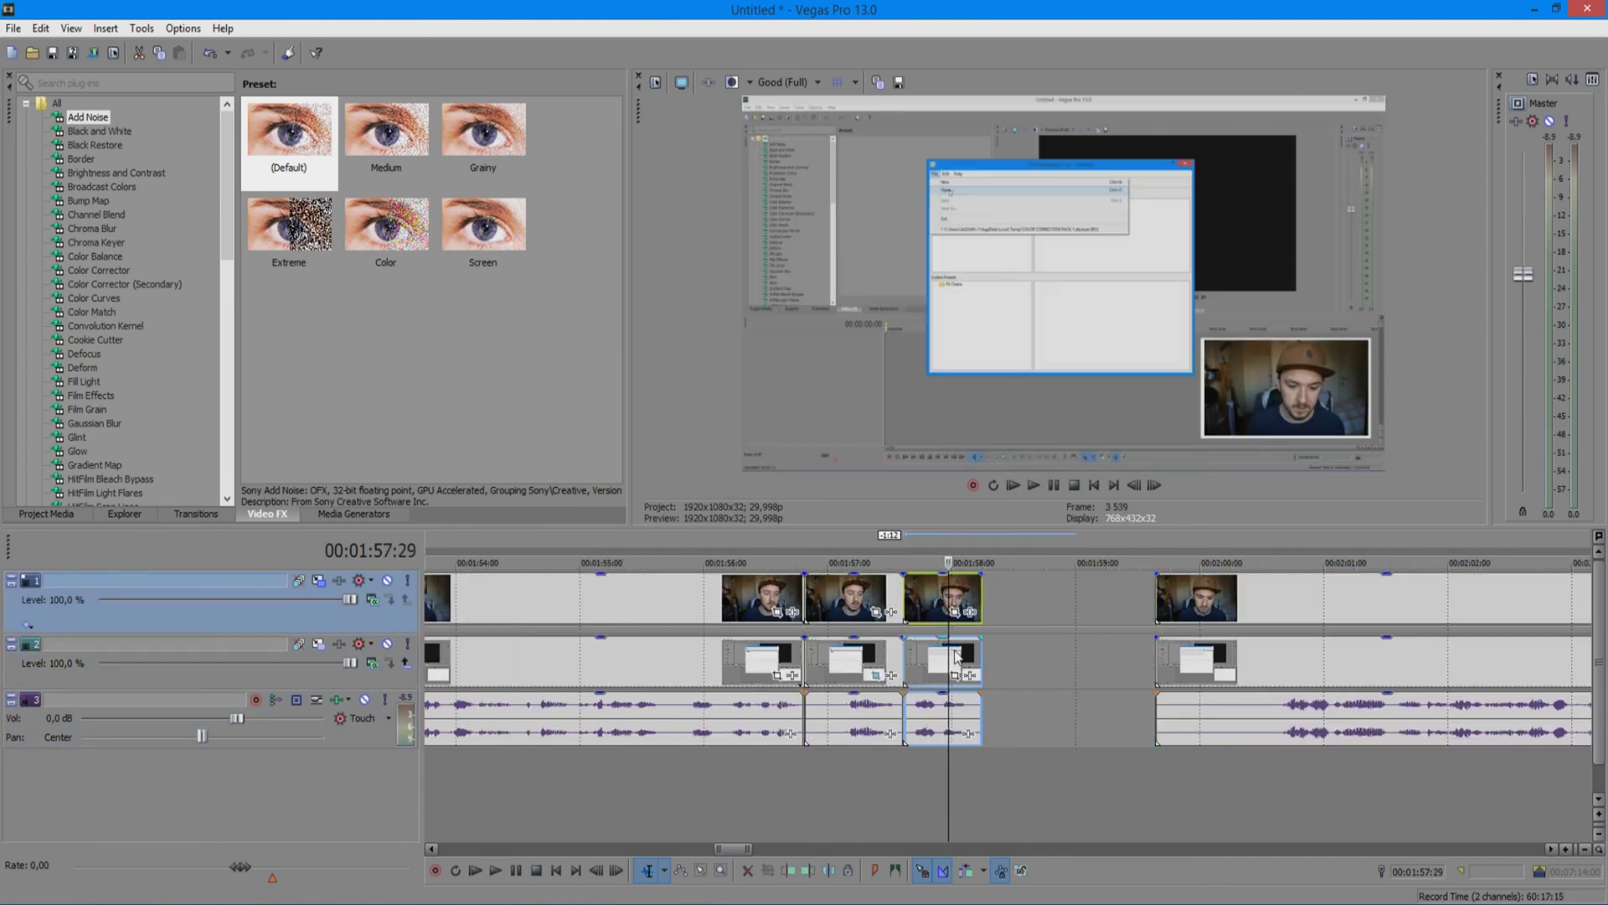
# Crop the screen-capture clip to about 704×396 and centre it on the Preset Manager dialog
pyautogui.click(954, 676)
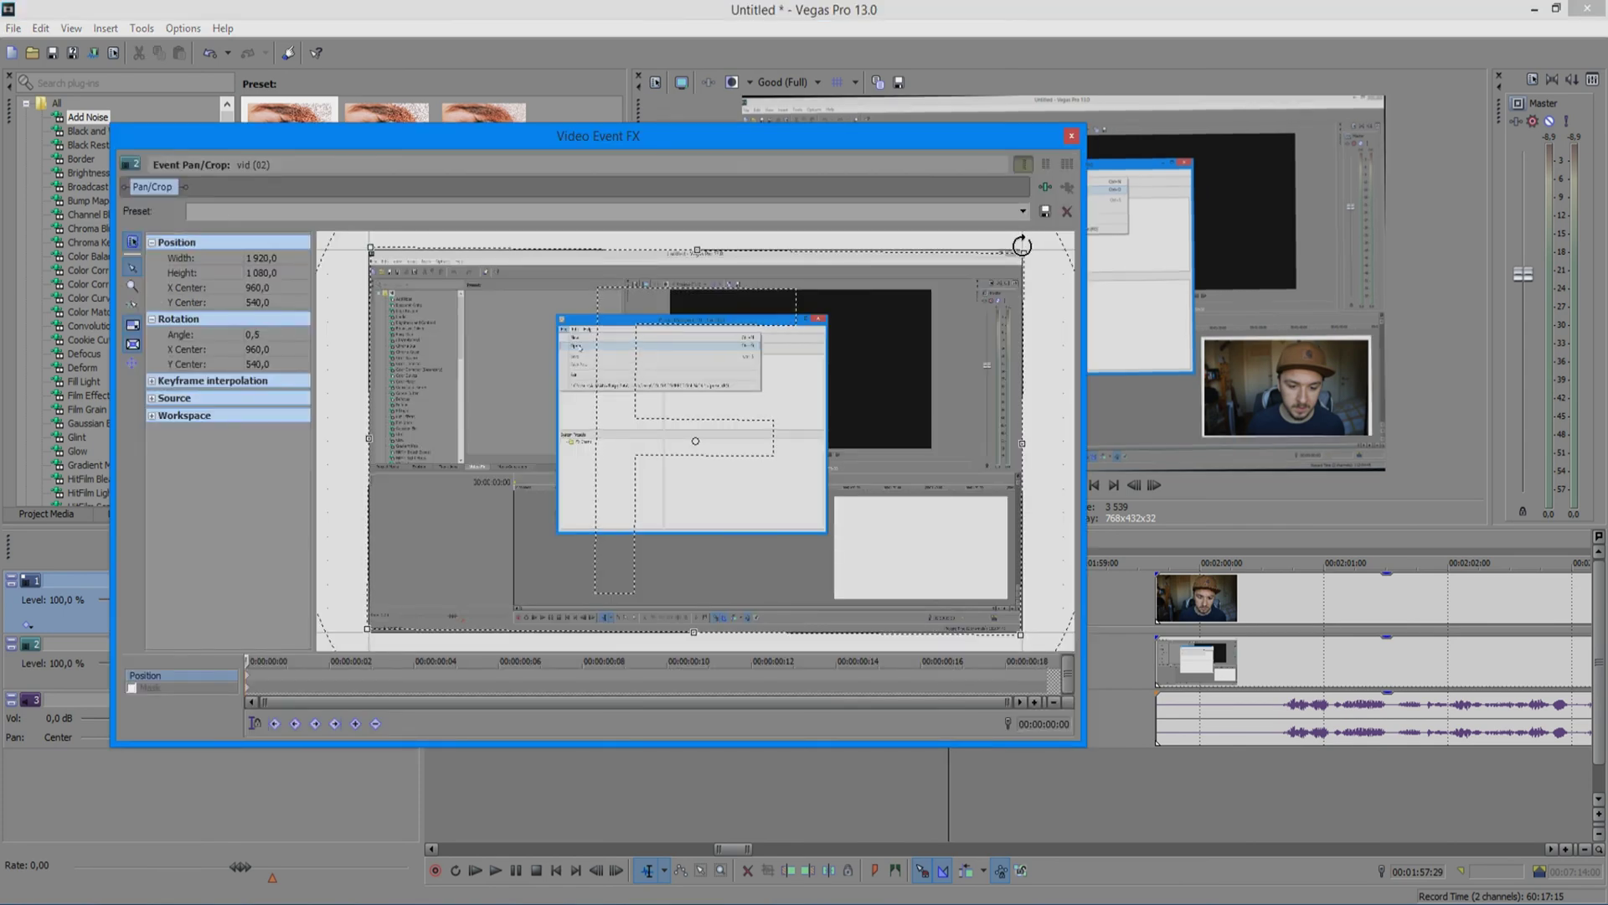
pyautogui.moveTo(1021, 249); pyautogui.dragTo(908, 372)
pyautogui.moveTo(704, 442); pyautogui.dragTo(657, 380)
pyautogui.click(1071, 137)
# Play back from about 1:56 and split the clips at 2:03:06
pyautogui.click(1287, 627)
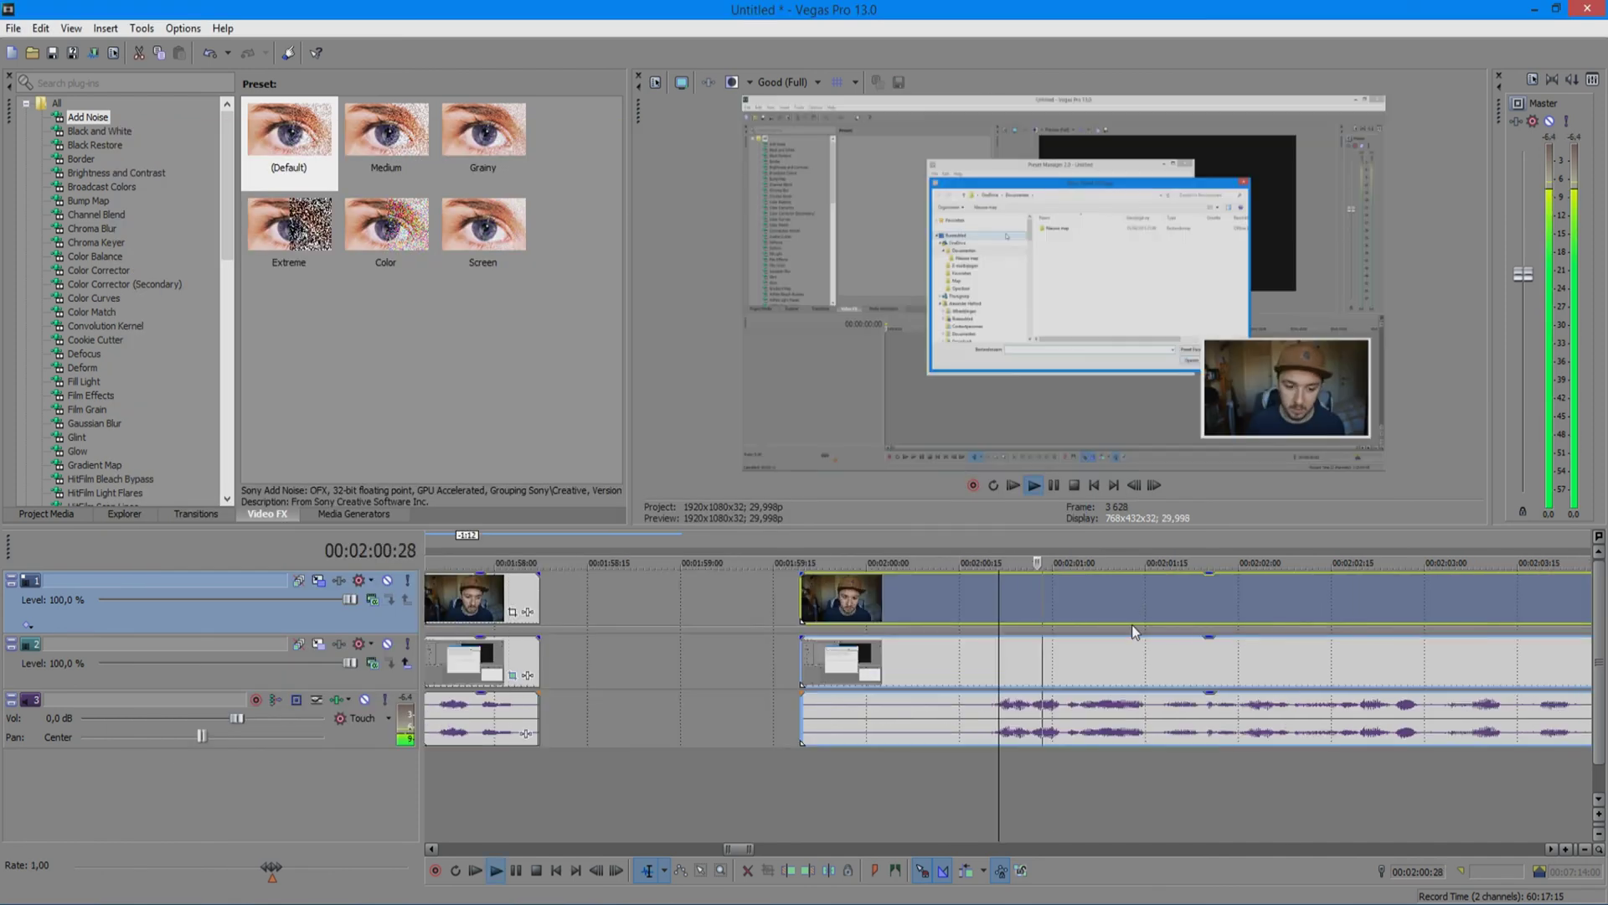
pyautogui.hotkey('ctrl', 'z')
pyautogui.hotkey('ctrl', 'z')
pyautogui.hotkey('ctrl', 'z')
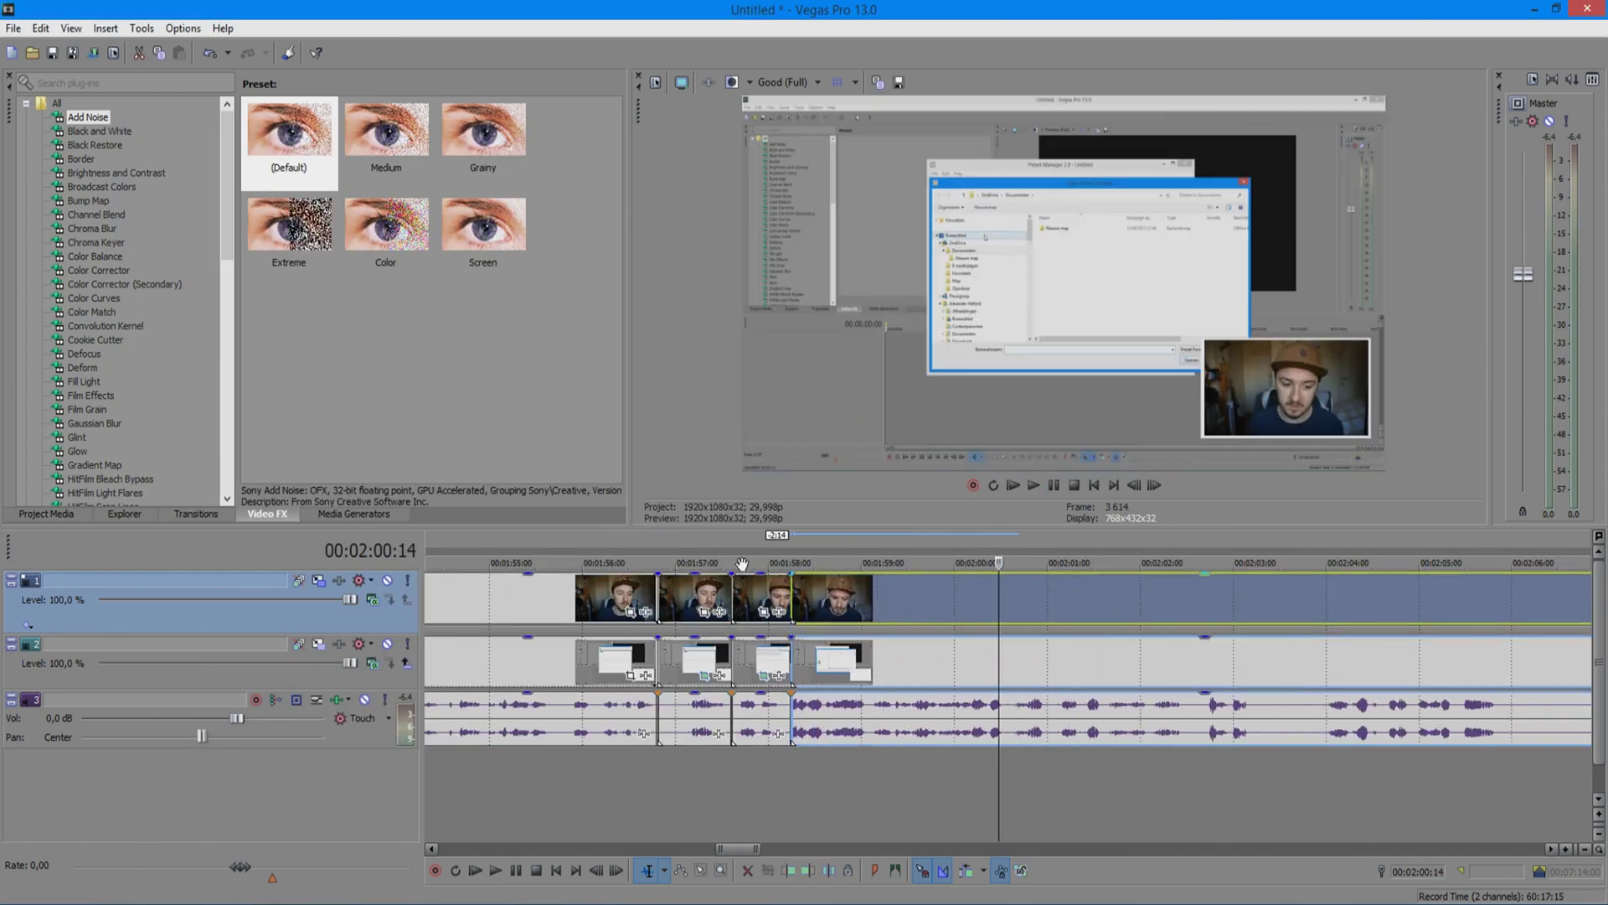
pyautogui.click(647, 541)
pyautogui.press('space')
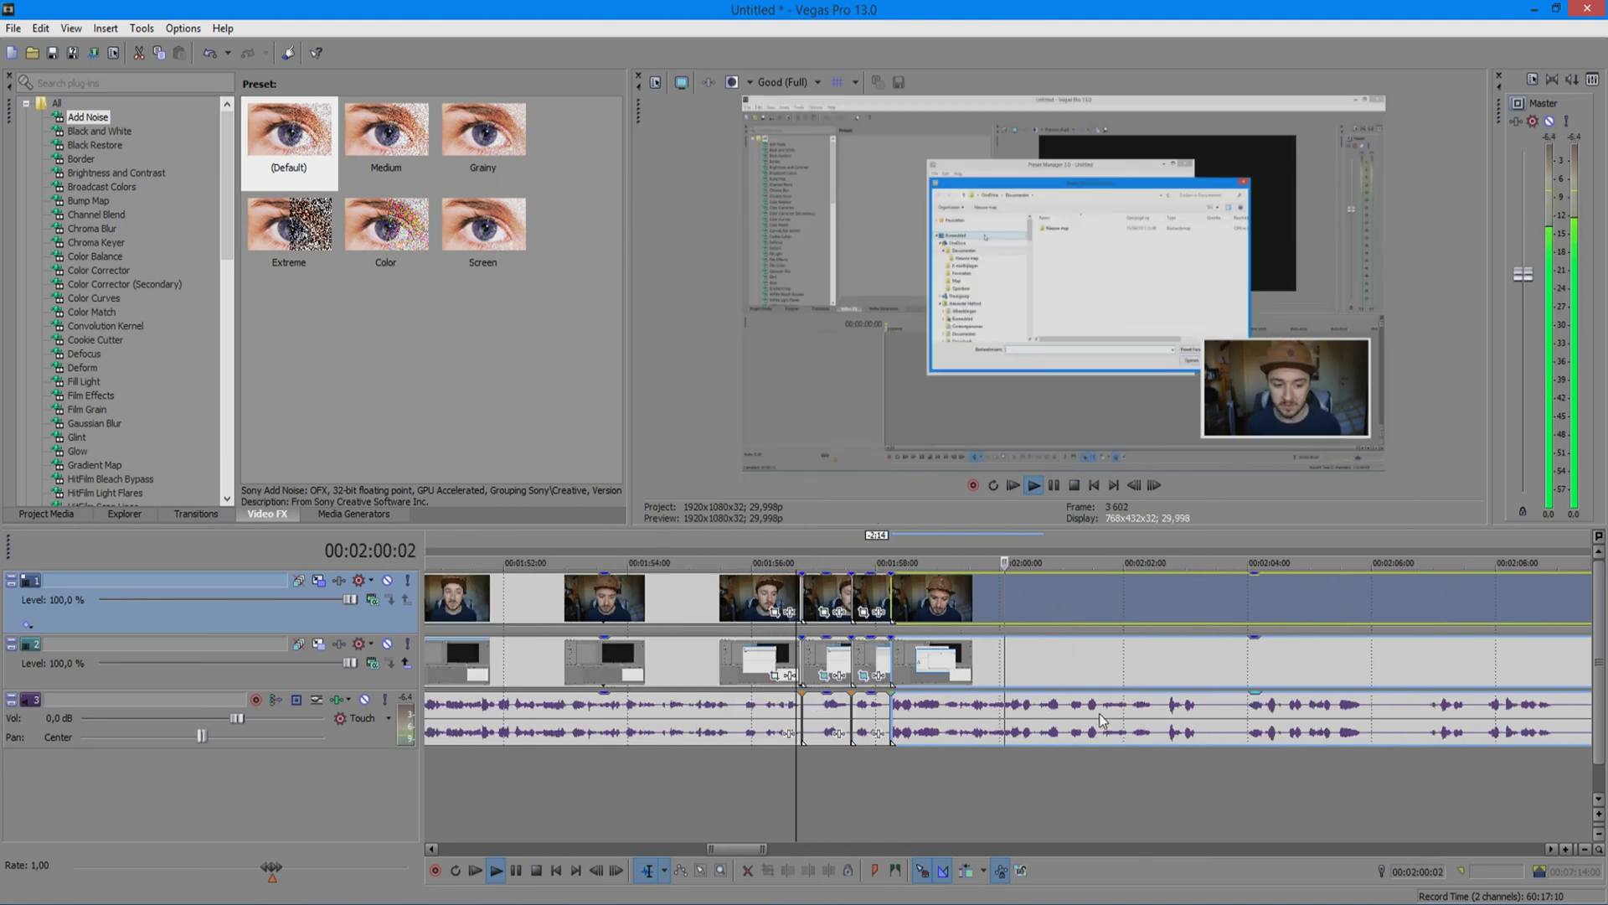
pyautogui.click(1197, 705)
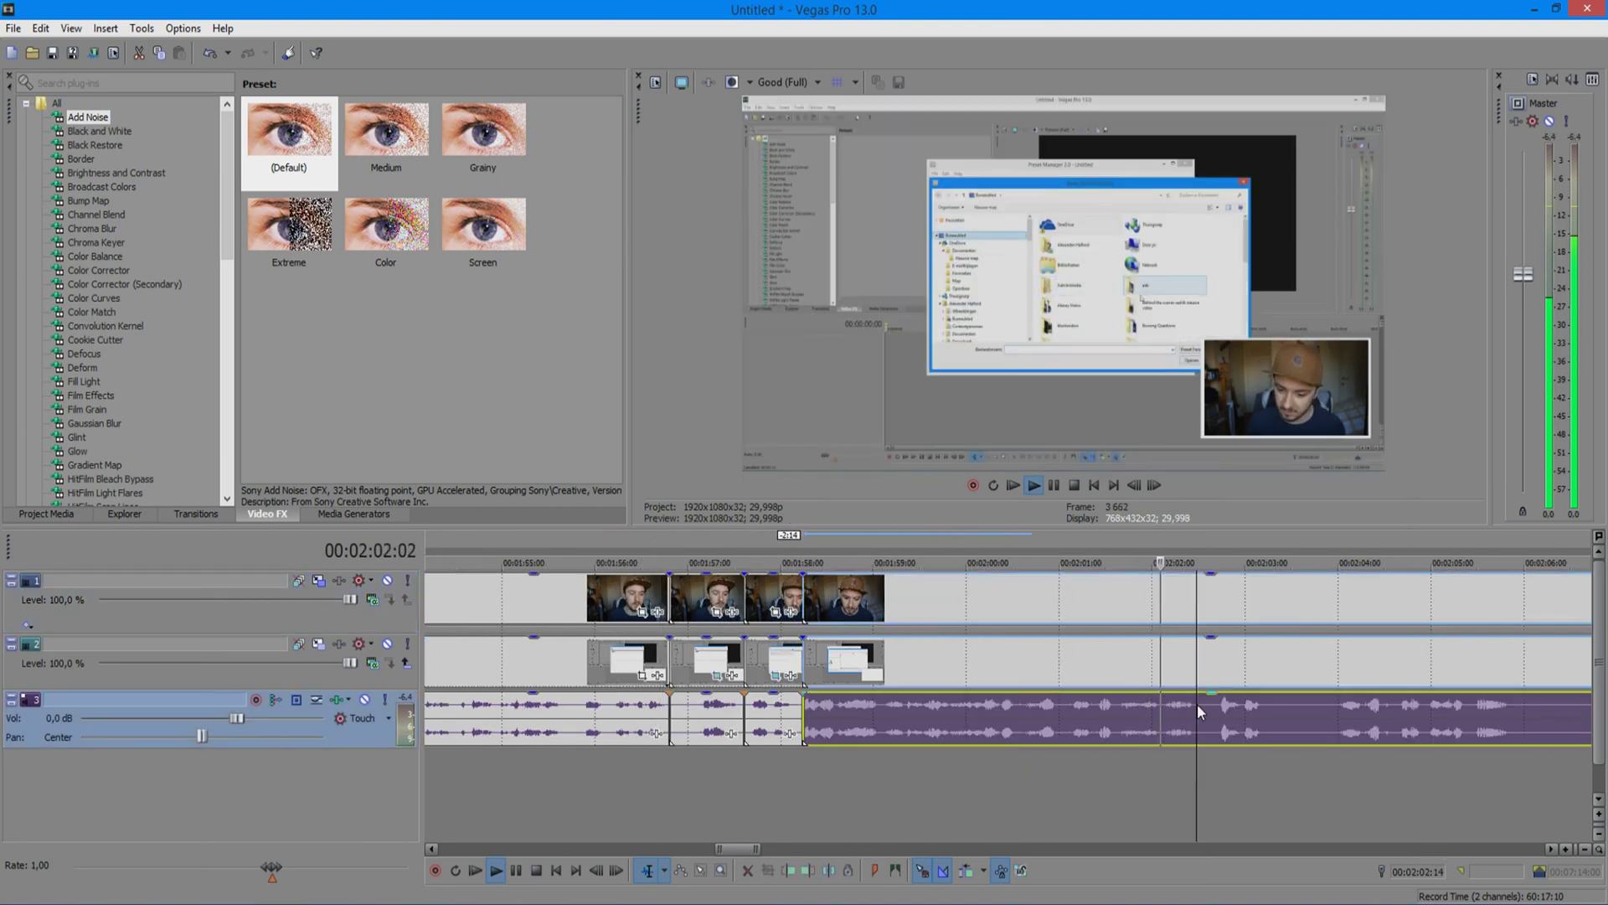
pyautogui.press('s')
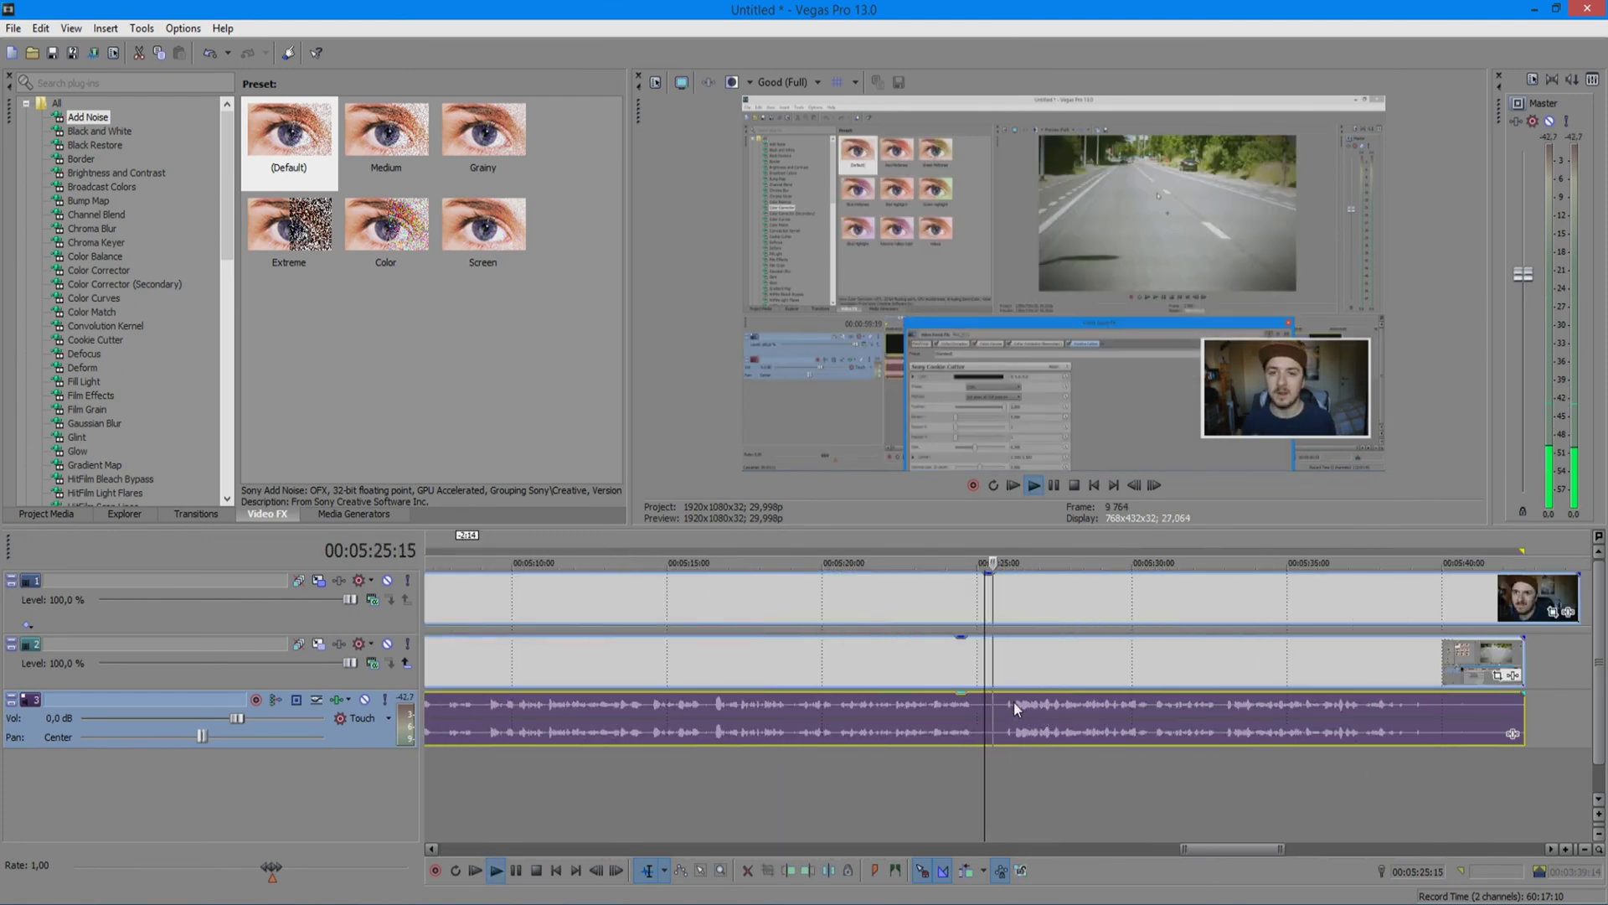
# Delete the unwanted middle screen-capture footage and pull the remaining clip up to about 2:00
pyautogui.click(1015, 702)
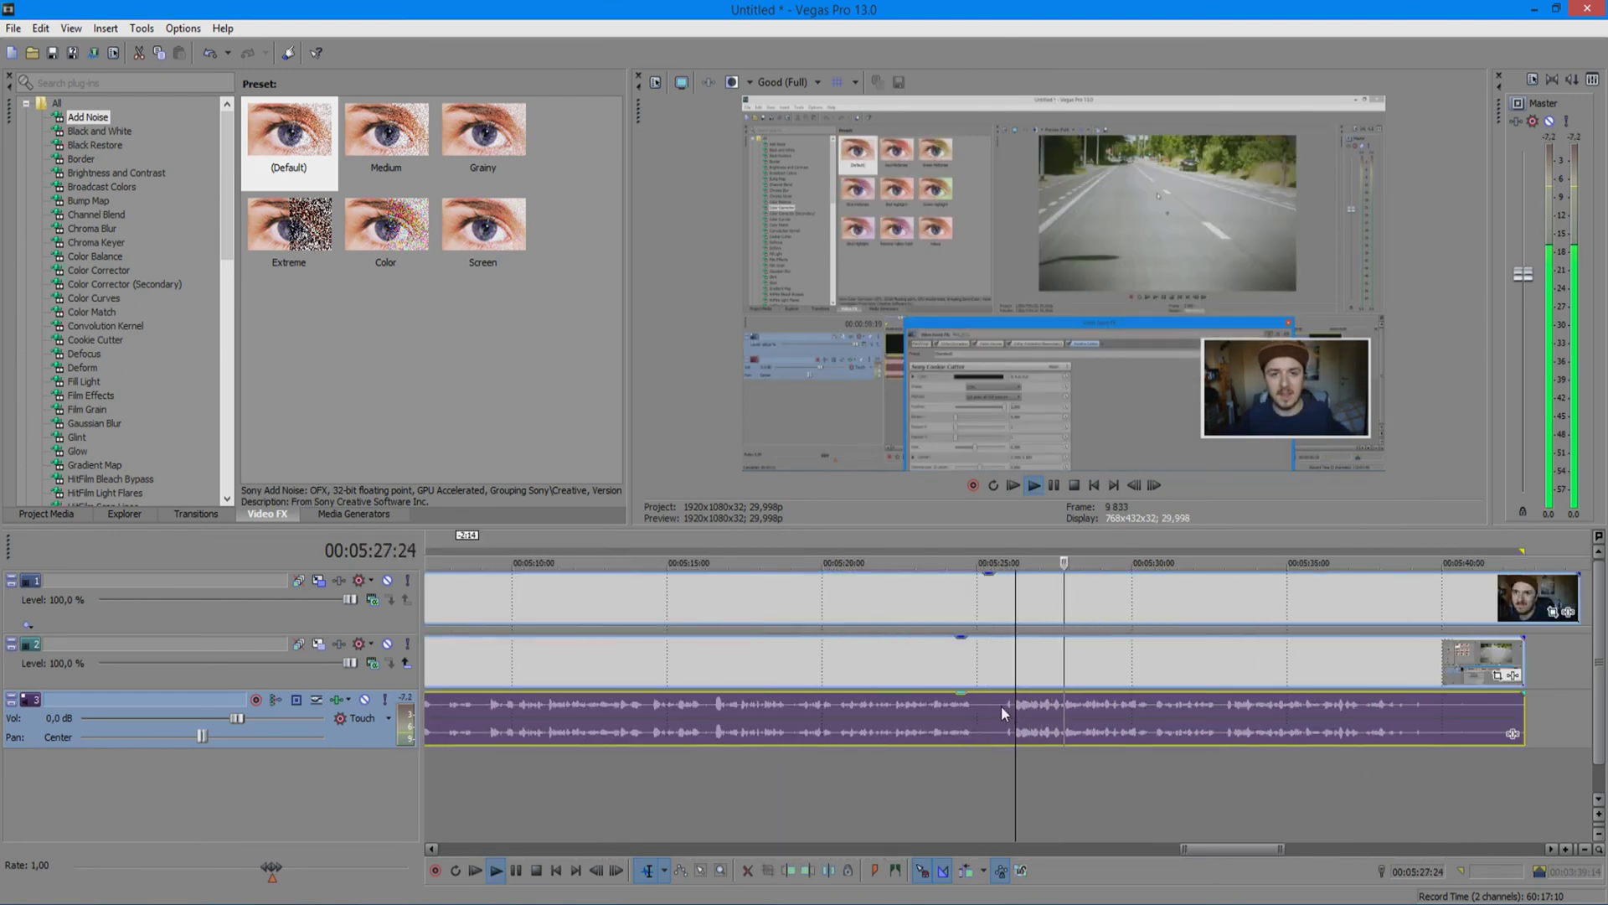
pyautogui.scroll(3, 1048, 707)
pyautogui.scroll(-3, 1049, 707)
pyautogui.scroll(-2, 1049, 707)
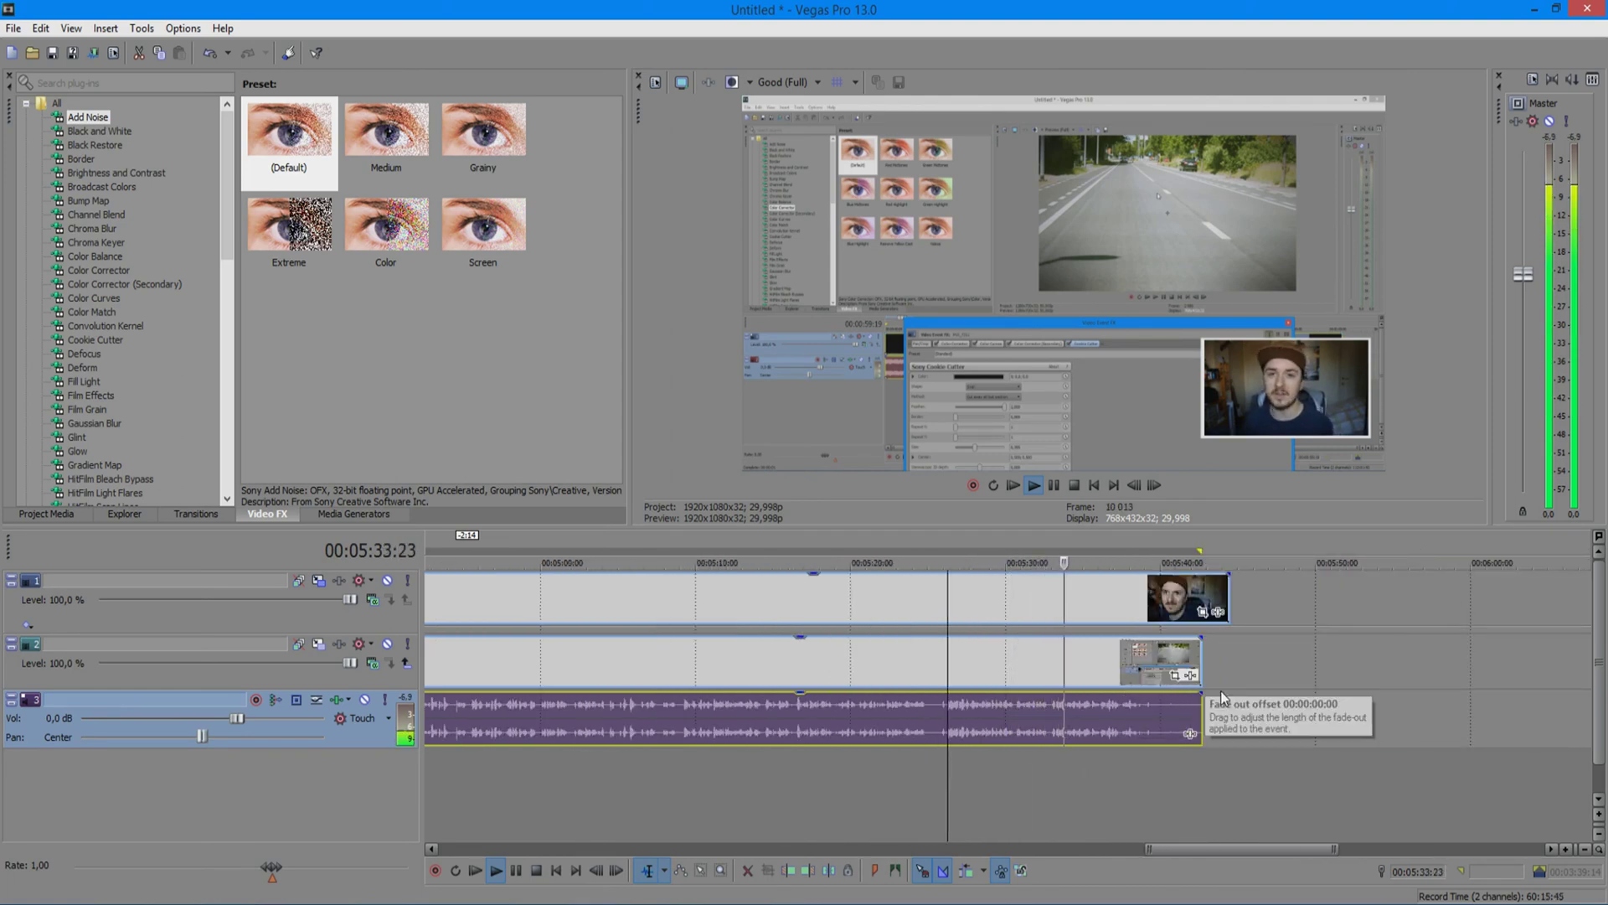
pyautogui.scroll(5, 1220, 698)
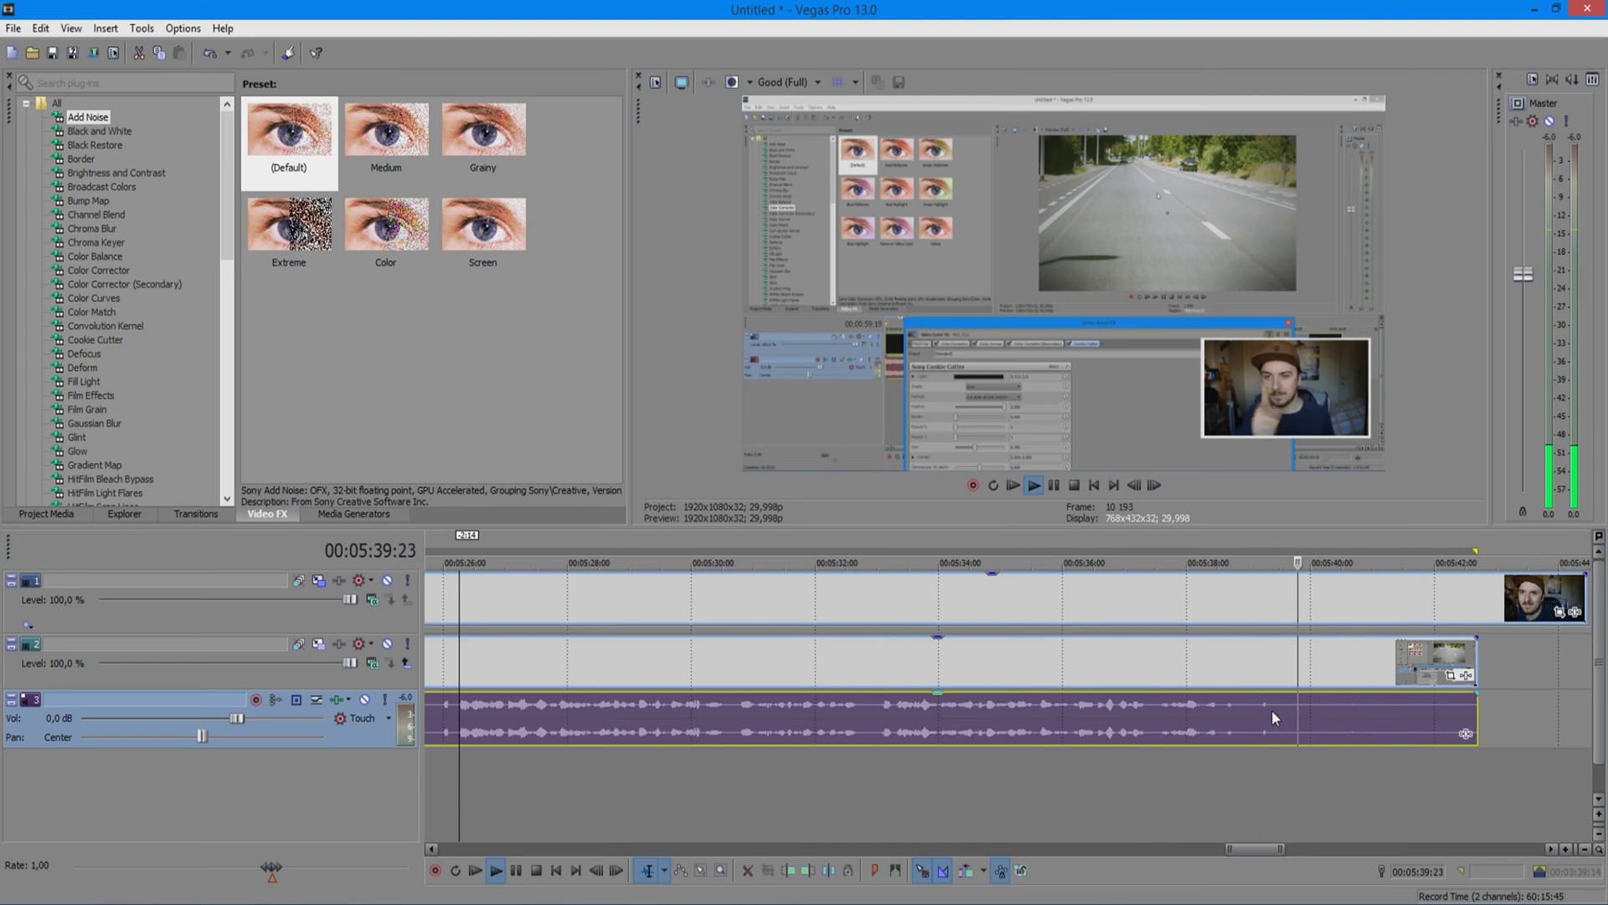
pyautogui.press('space')
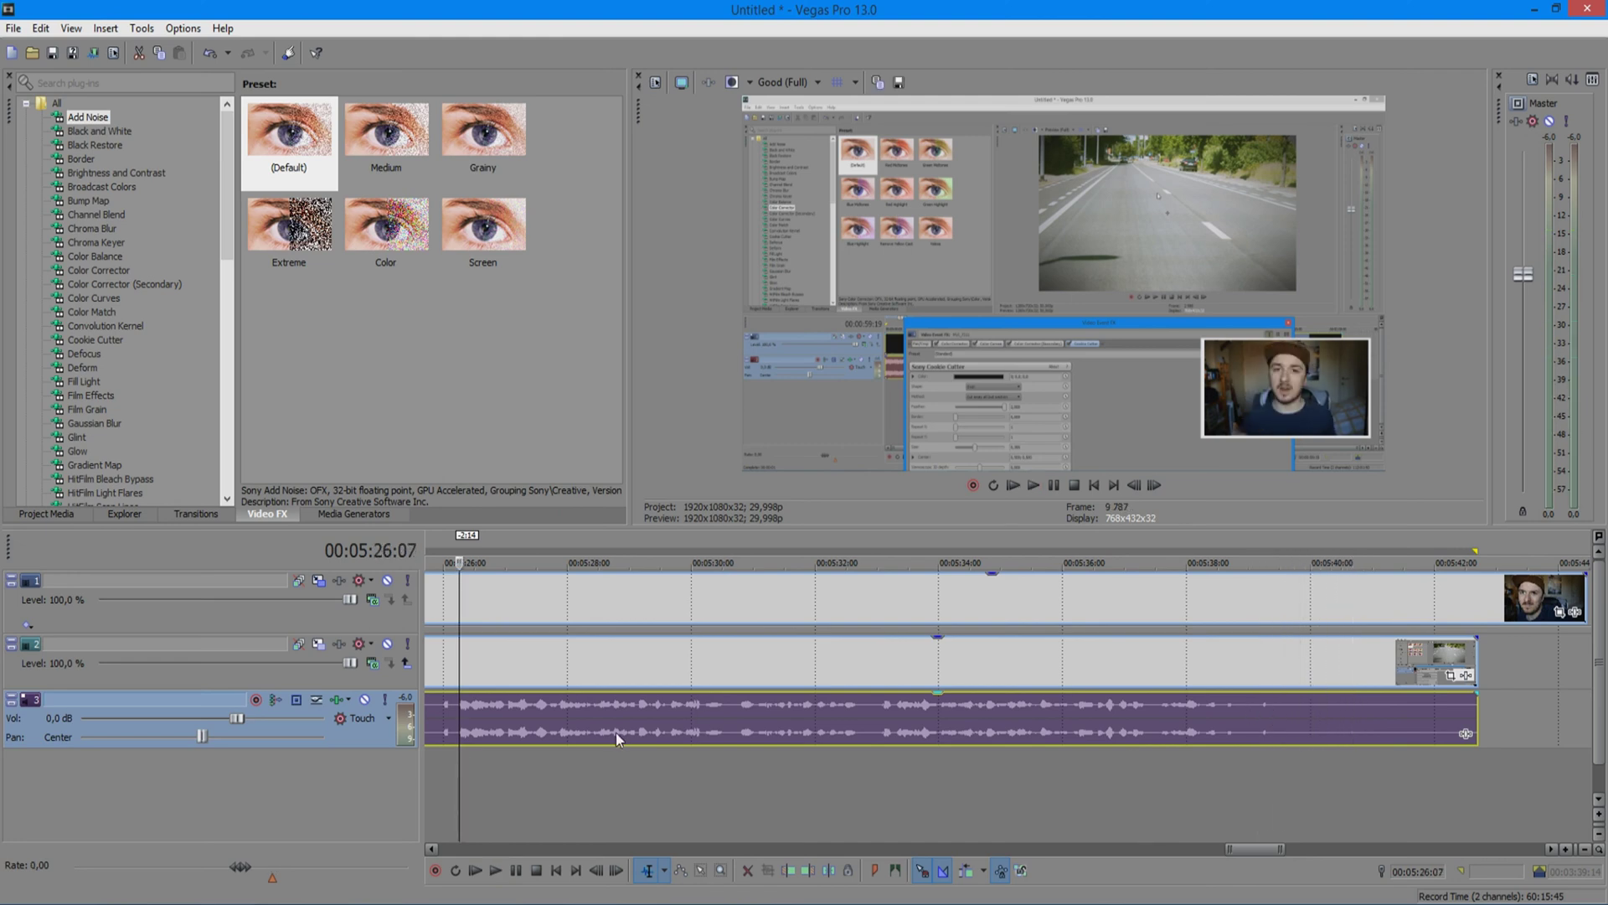
pyautogui.scroll(-10, 616, 732)
pyautogui.click(955, 662)
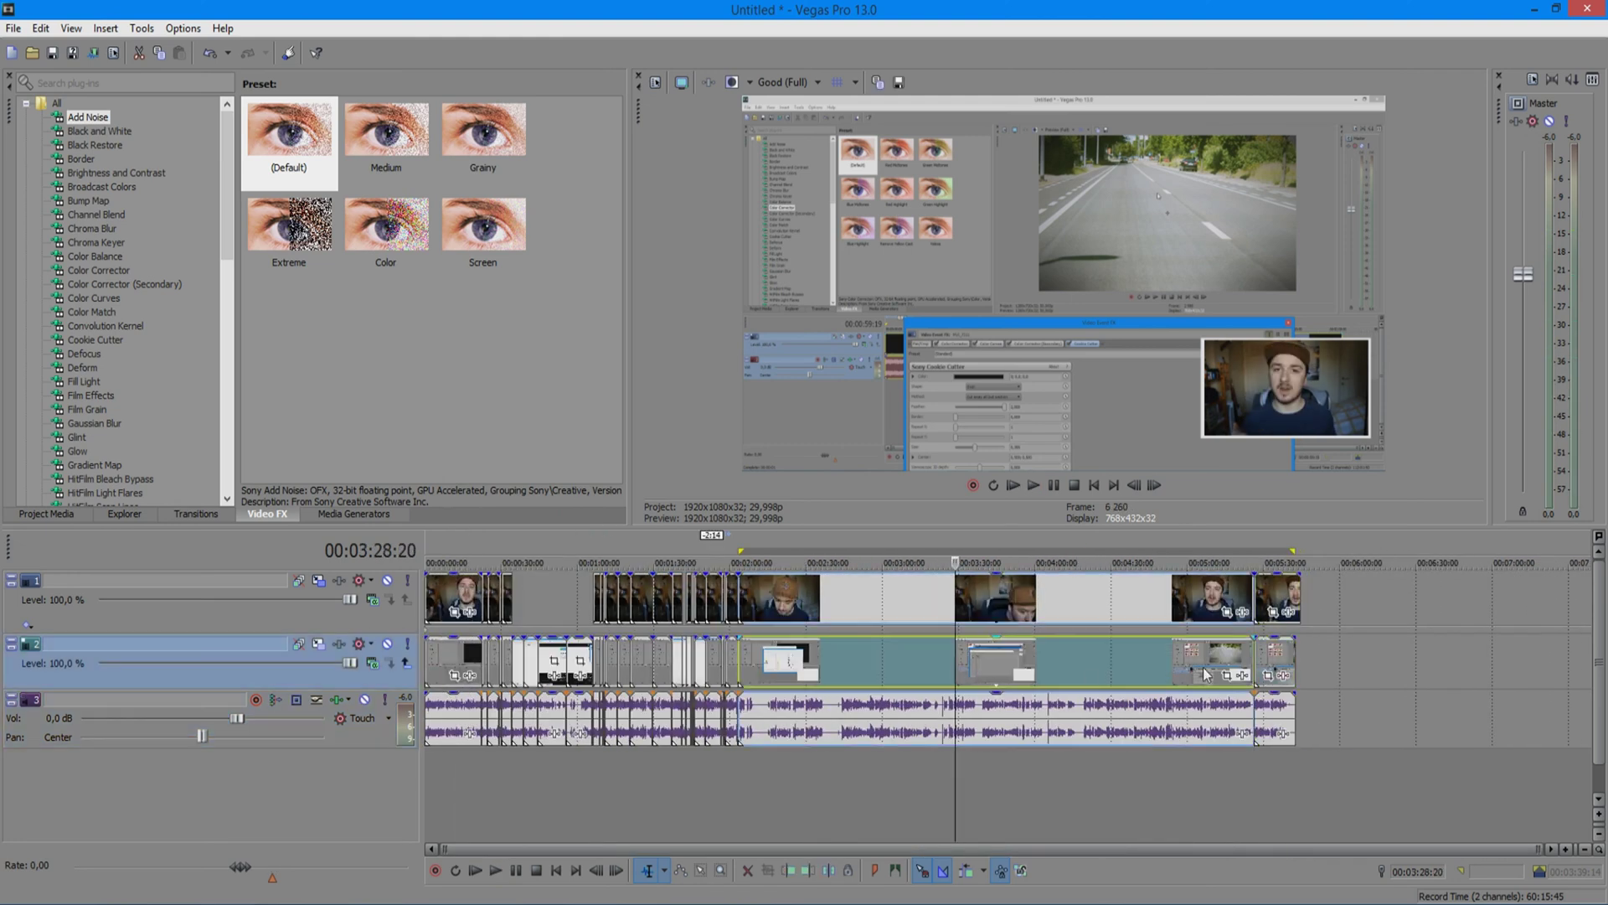
pyautogui.press('Delete')
pyautogui.moveTo(1273, 662)
pyautogui.mouseDown()
pyautogui.moveTo(774, 674)
pyautogui.moveTo(720, 567)
pyautogui.mouseUp()
# Play back the join and split the clips at 2:16:10
pyautogui.press('space')
pyautogui.scroll(8, 814, 550)
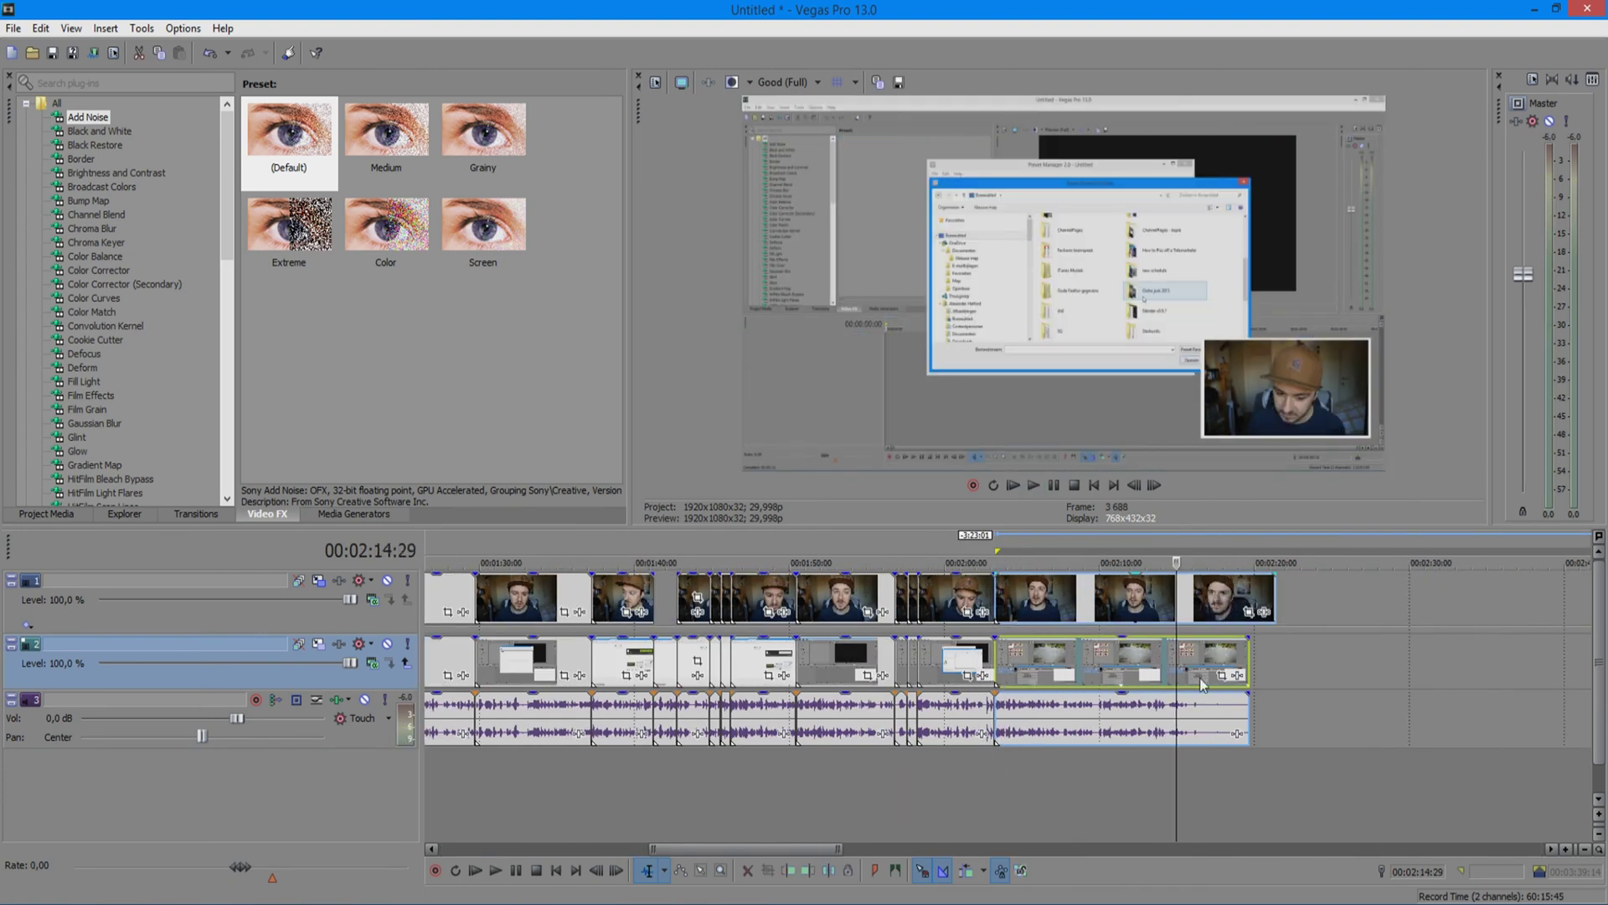
pyautogui.click(1126, 707)
pyautogui.hotkey('ctrl', 'v')
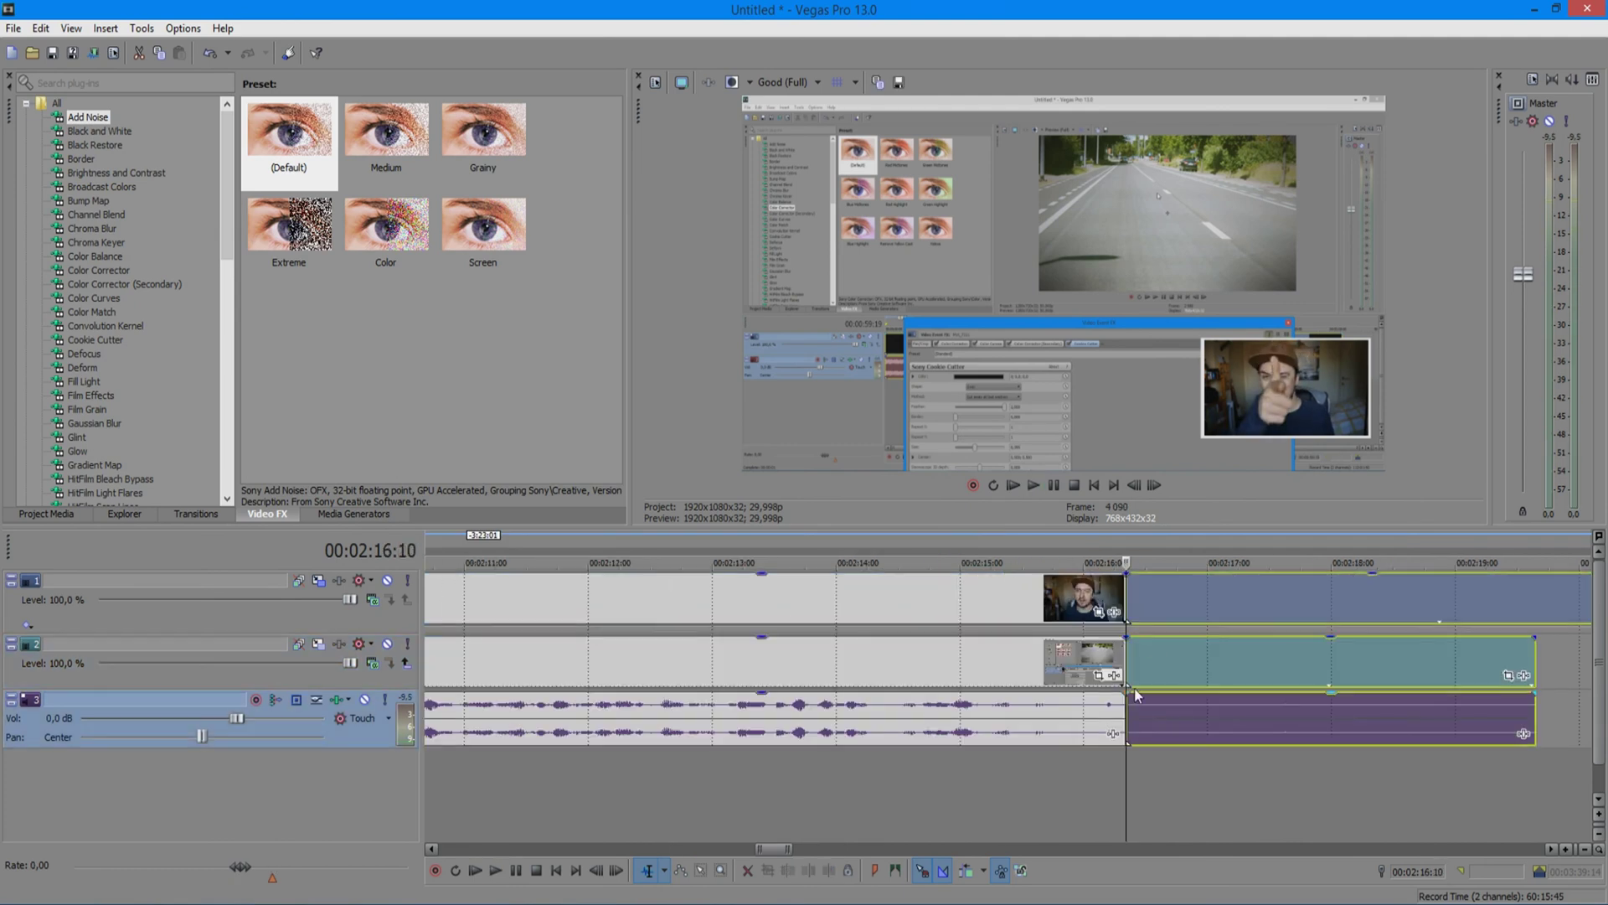
# Delete the footage after 2:16:10 and switch to the end card's folder
pyautogui.press('Delete')
pyautogui.hotkey('alt', 'Tab')
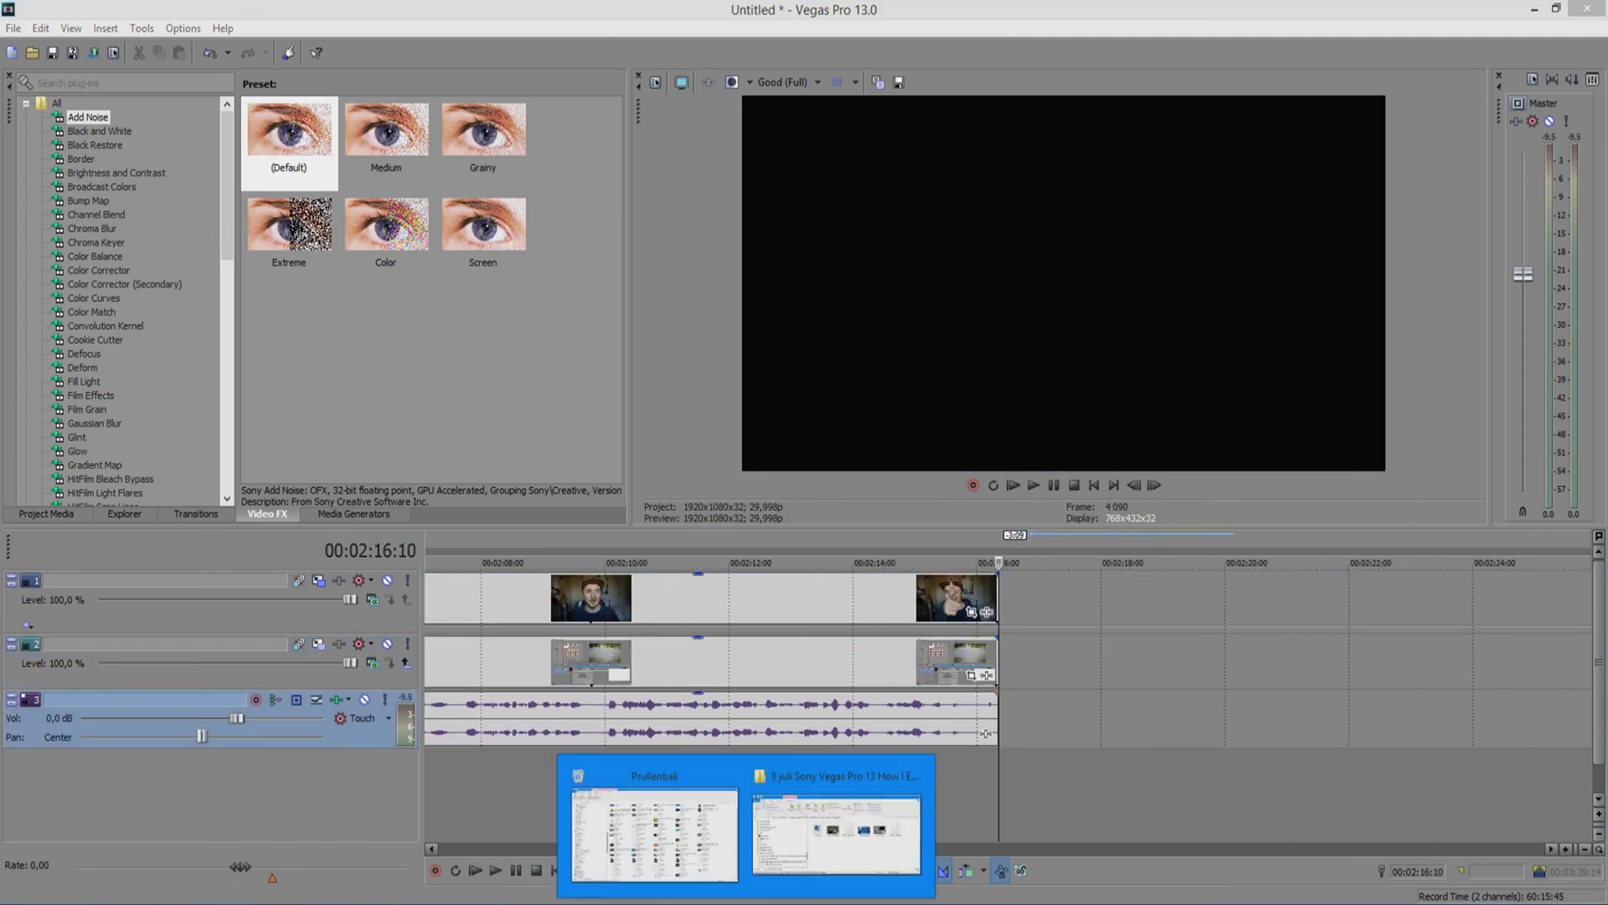
pyautogui.press('Escape')
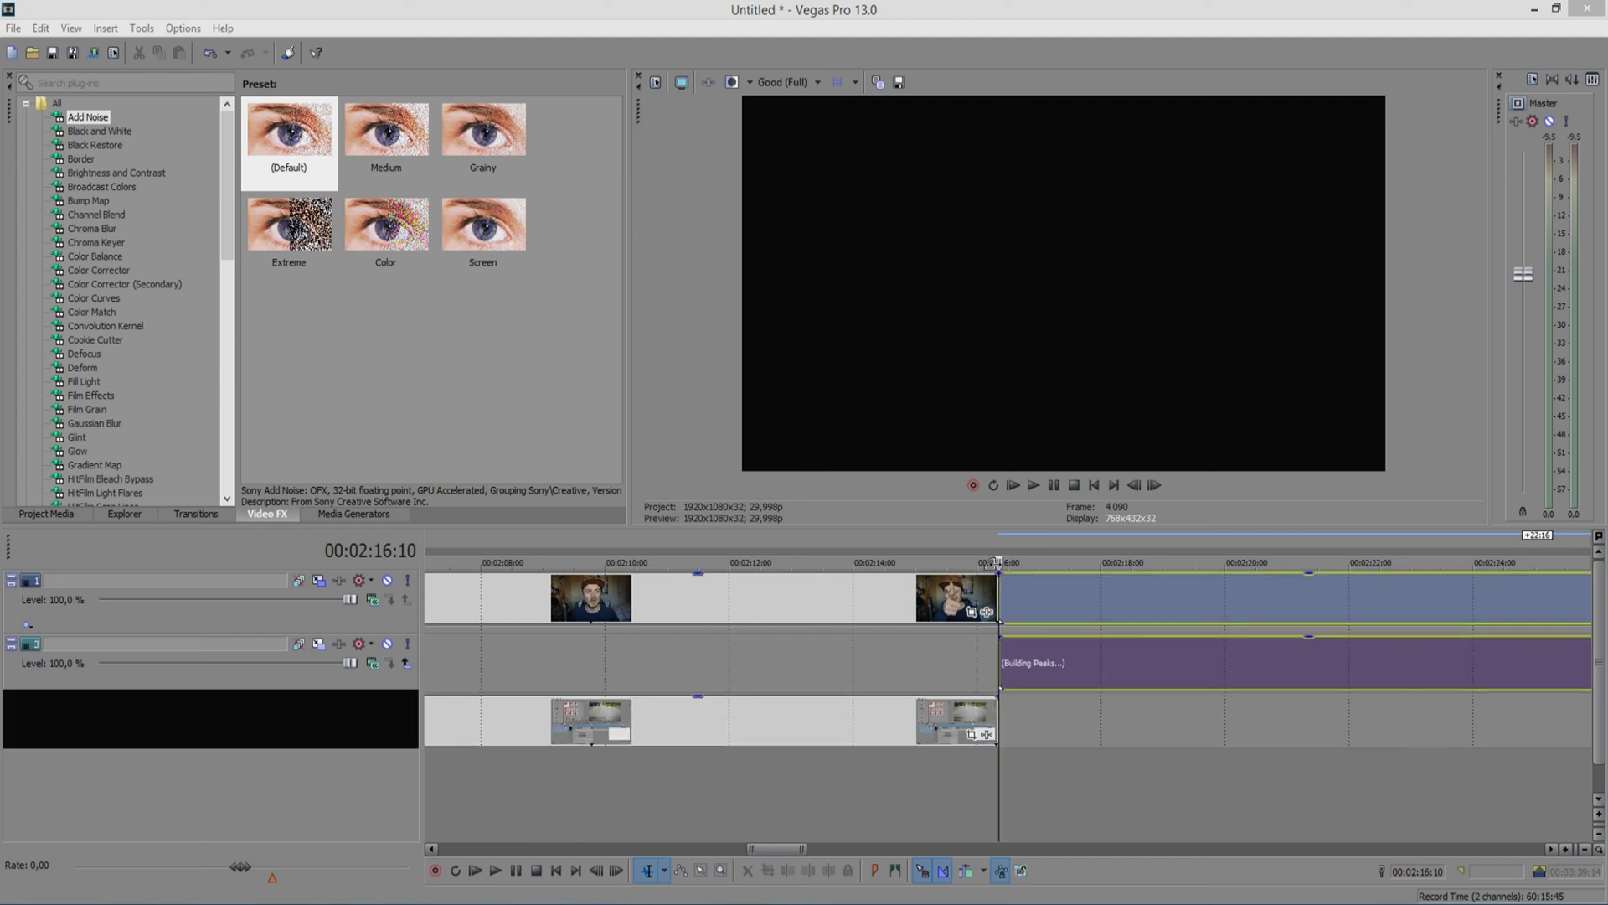
# Add the end-card video after the final clip and delete the empty extra audio track
pyautogui.moveTo(1017, 596); pyautogui.dragTo(1032, 623)
pyautogui.moveTo(1069, 771); pyautogui.dragTo(1088, 771)
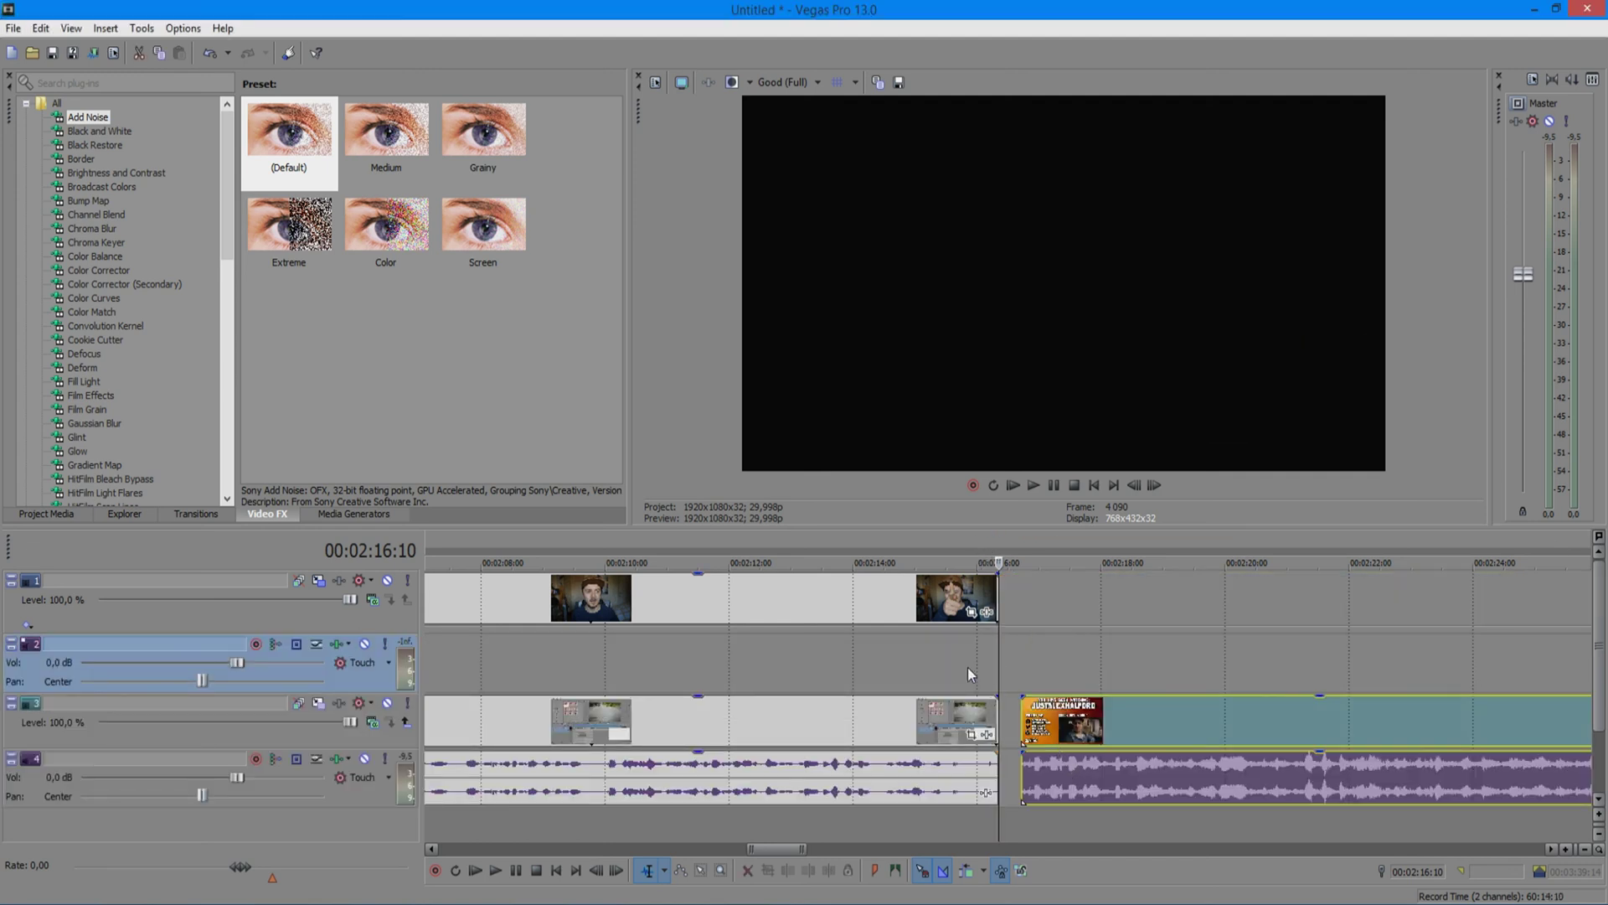
pyautogui.click(968, 670)
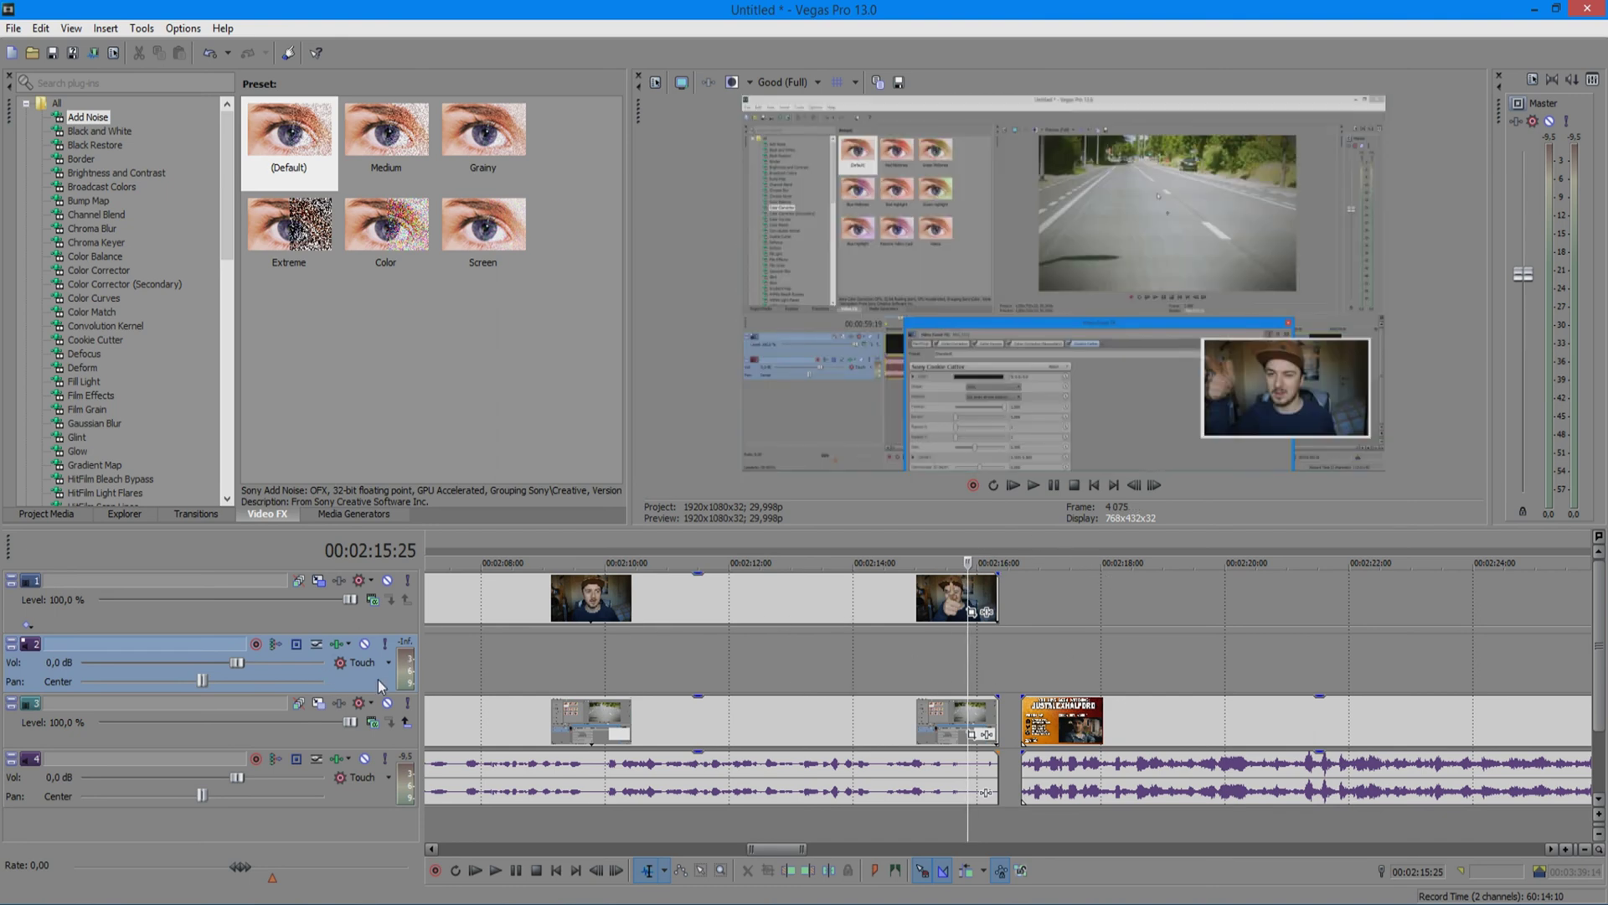
pyautogui.press('Delete')
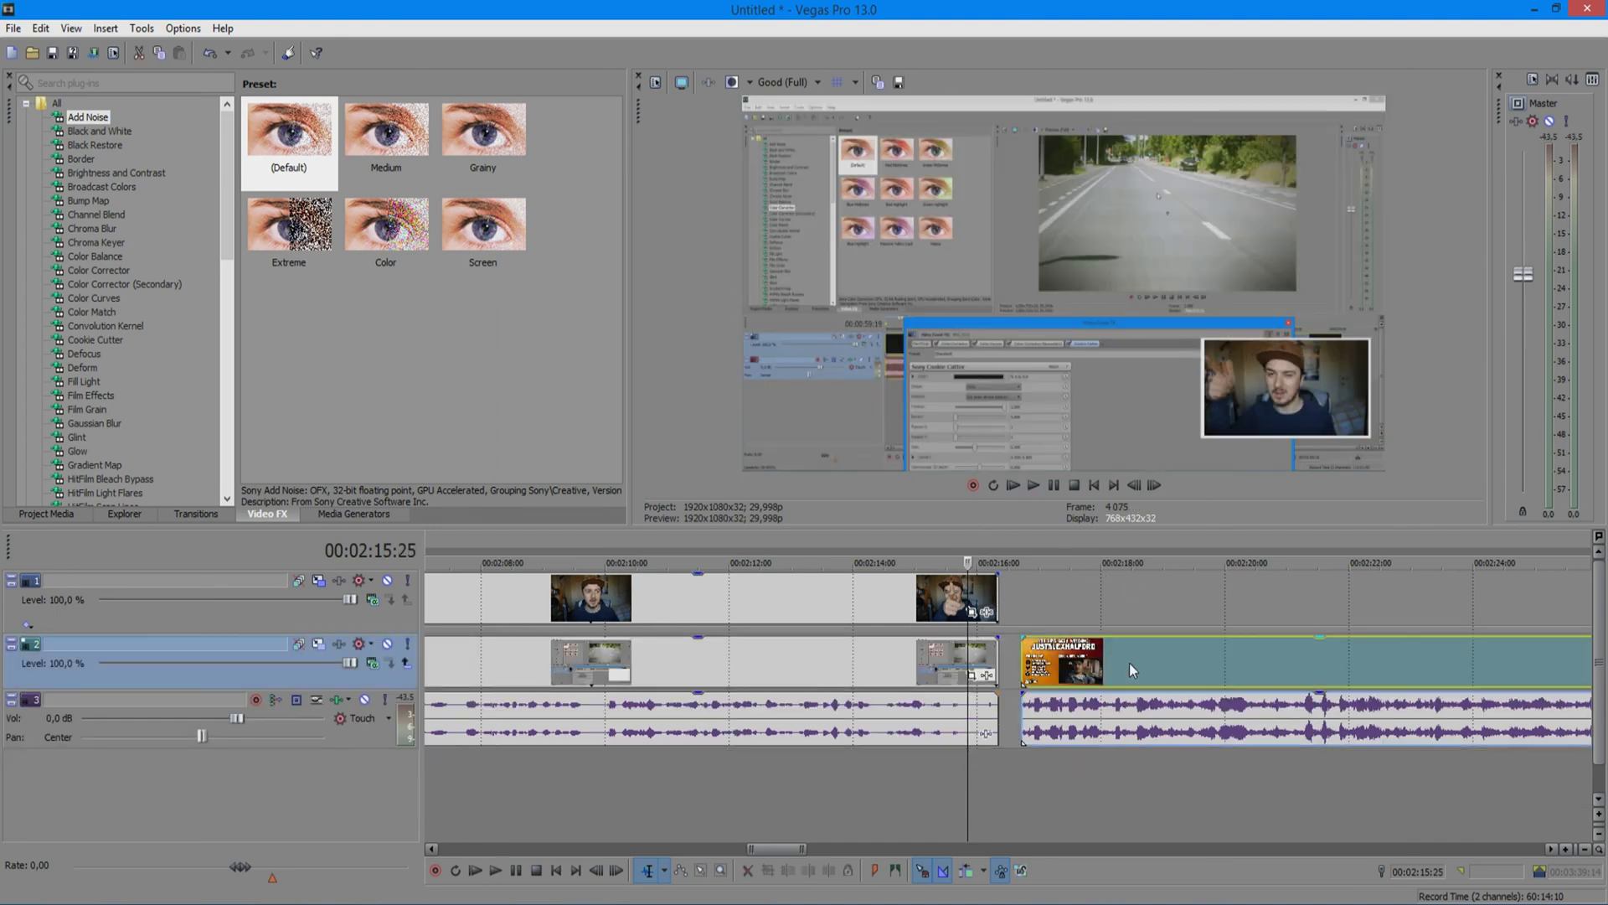
# Slide the end card left against the last clip and play back the ending
pyautogui.moveTo(1128, 660); pyautogui.dragTo(1118, 650)
pyautogui.press('space')
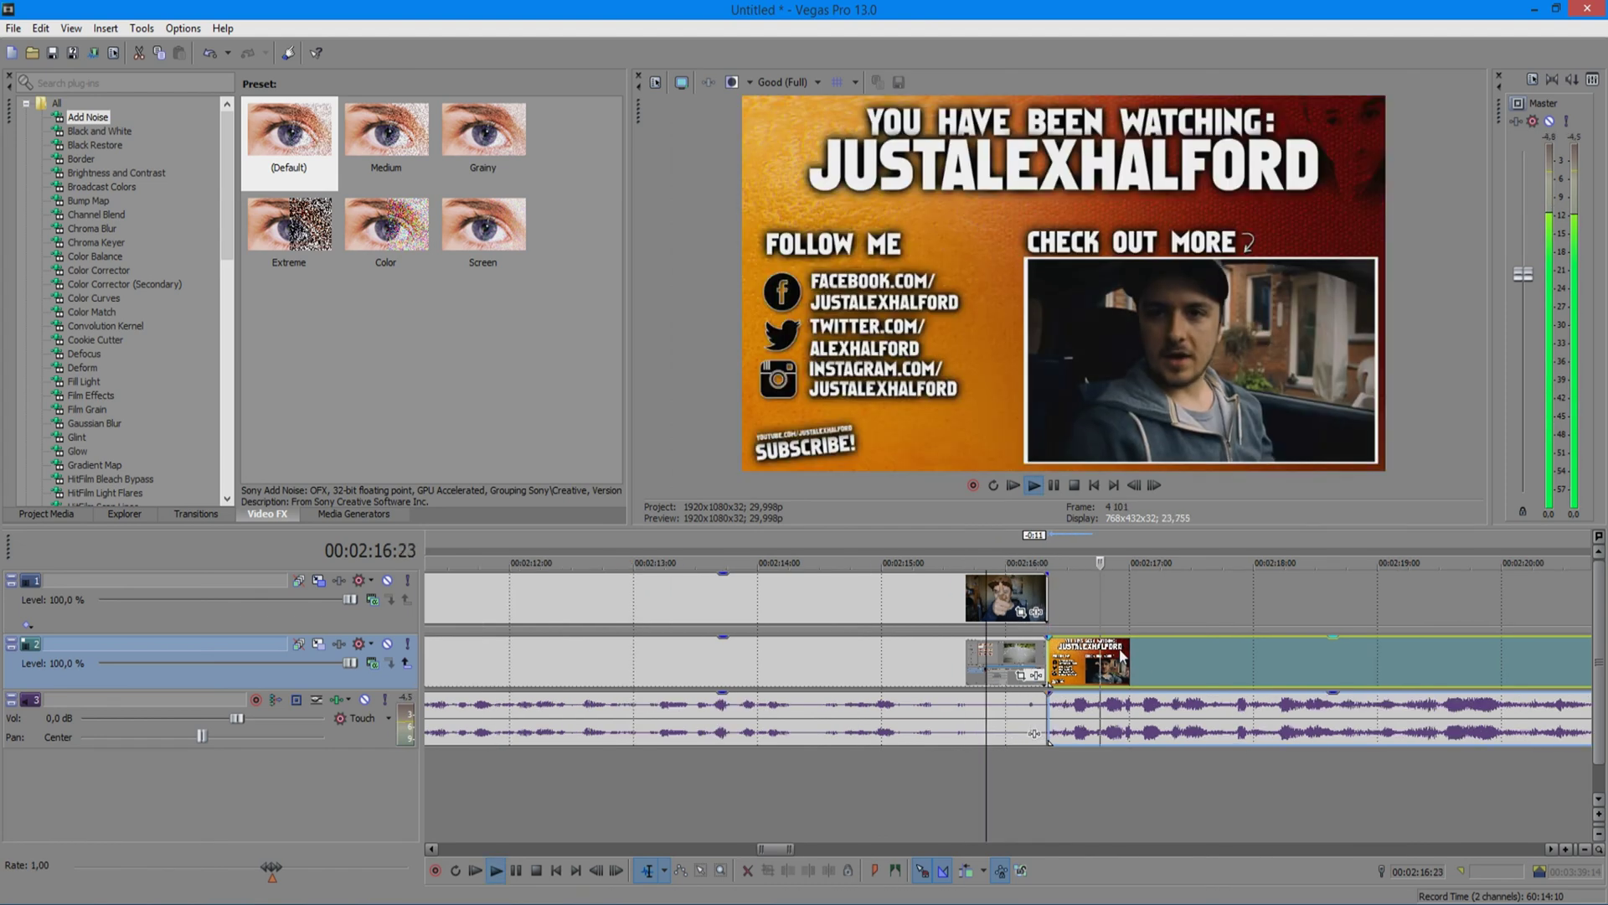
pyautogui.click(796, 546)
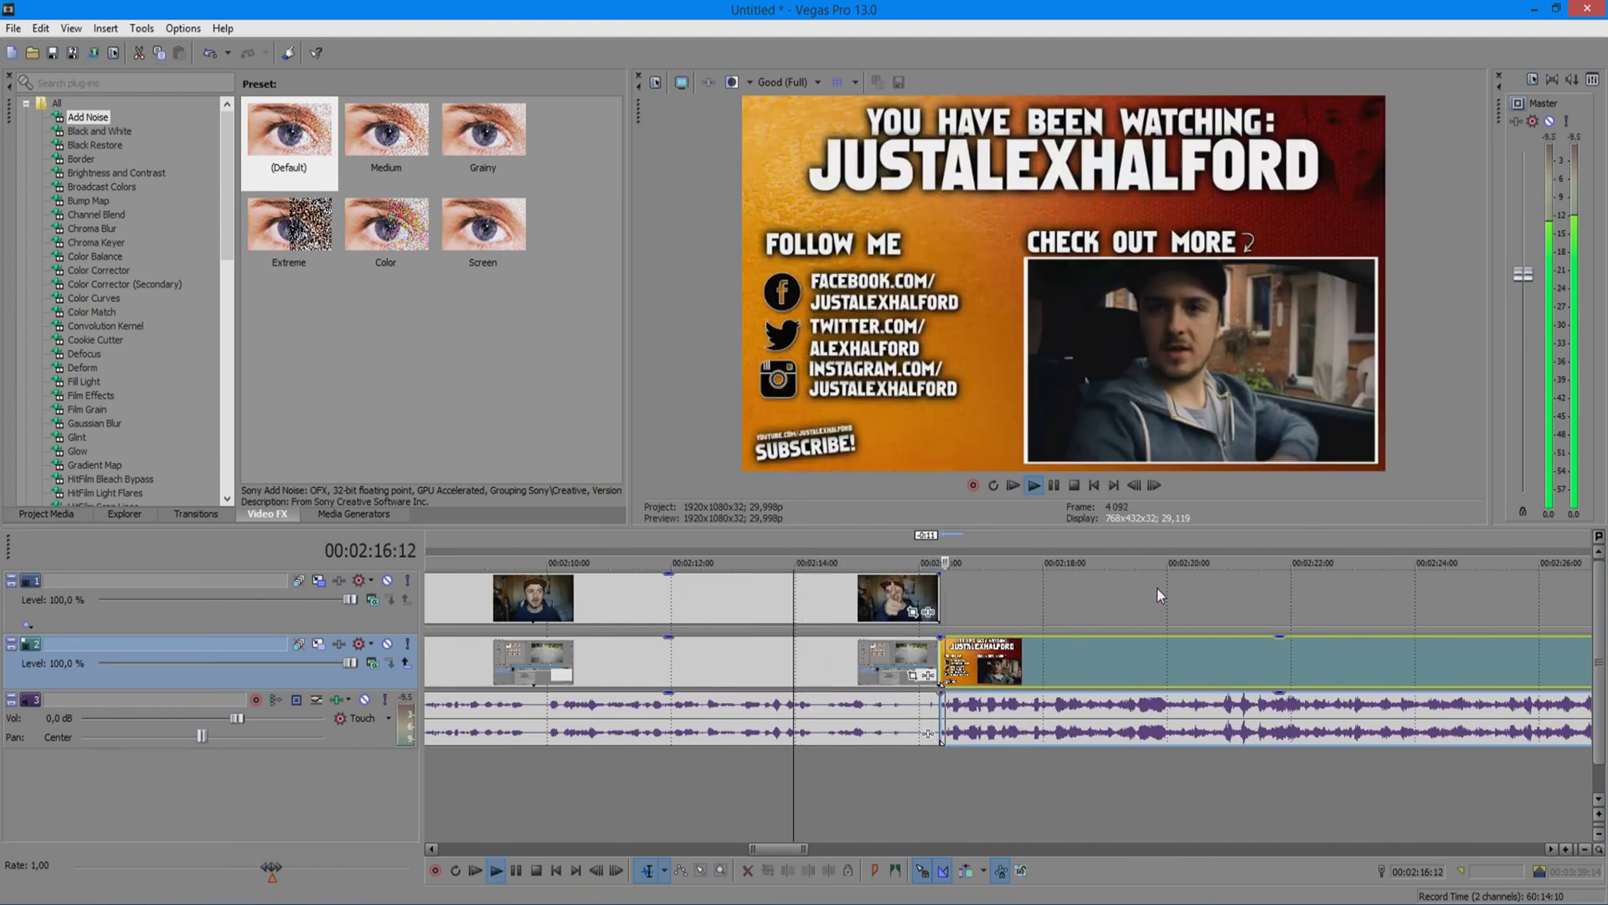
pyautogui.scroll(-5, 1158, 591)
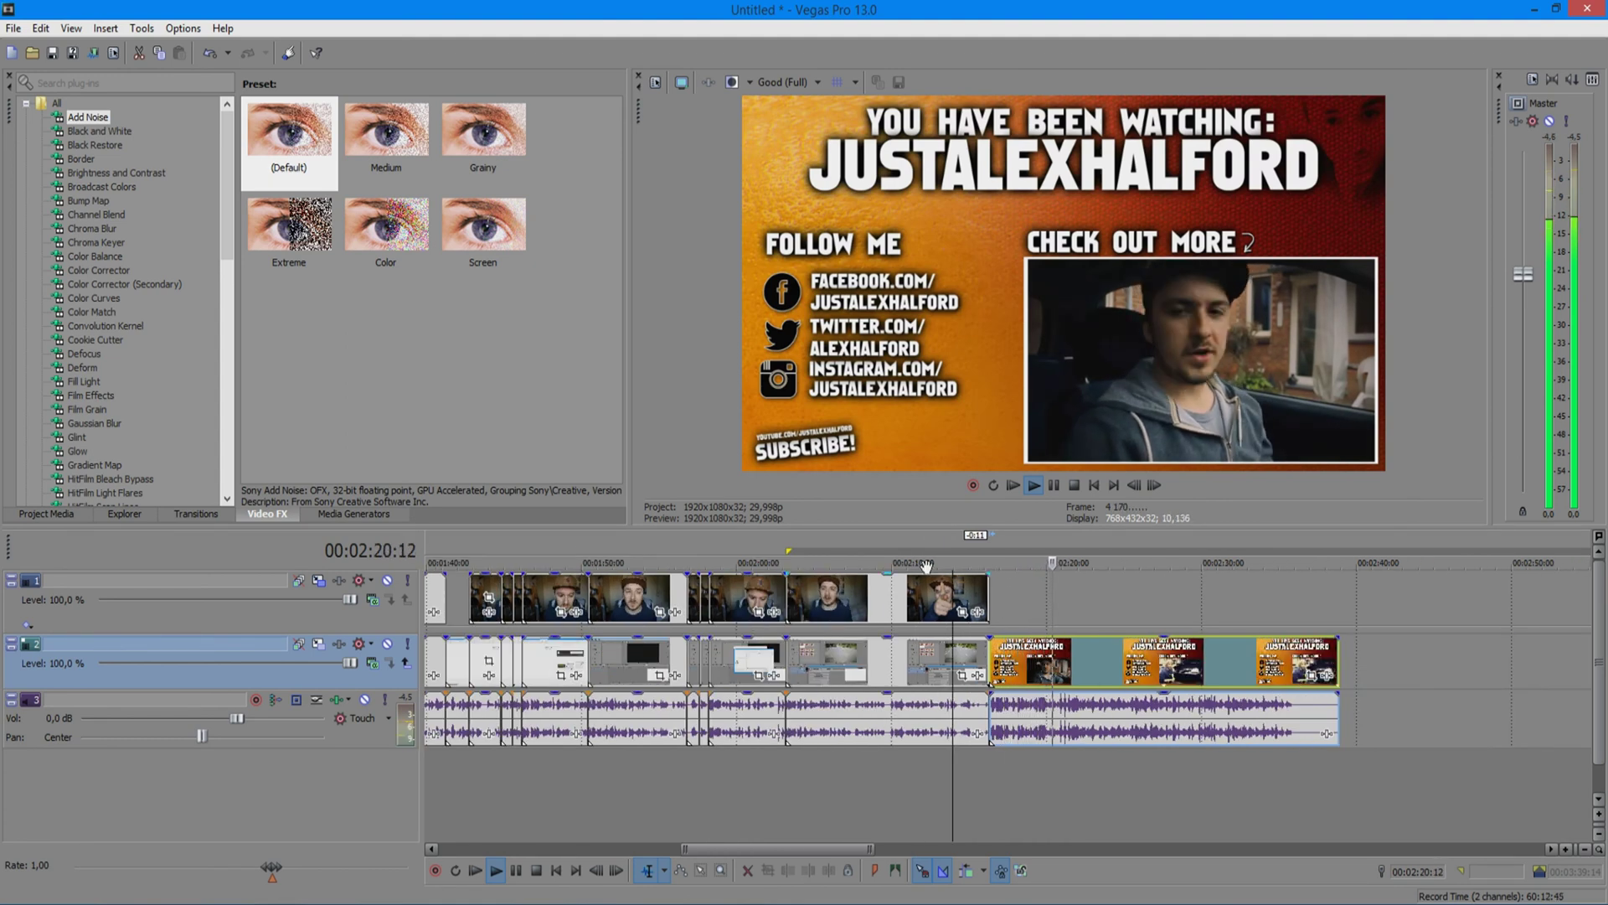
pyautogui.click(1285, 593)
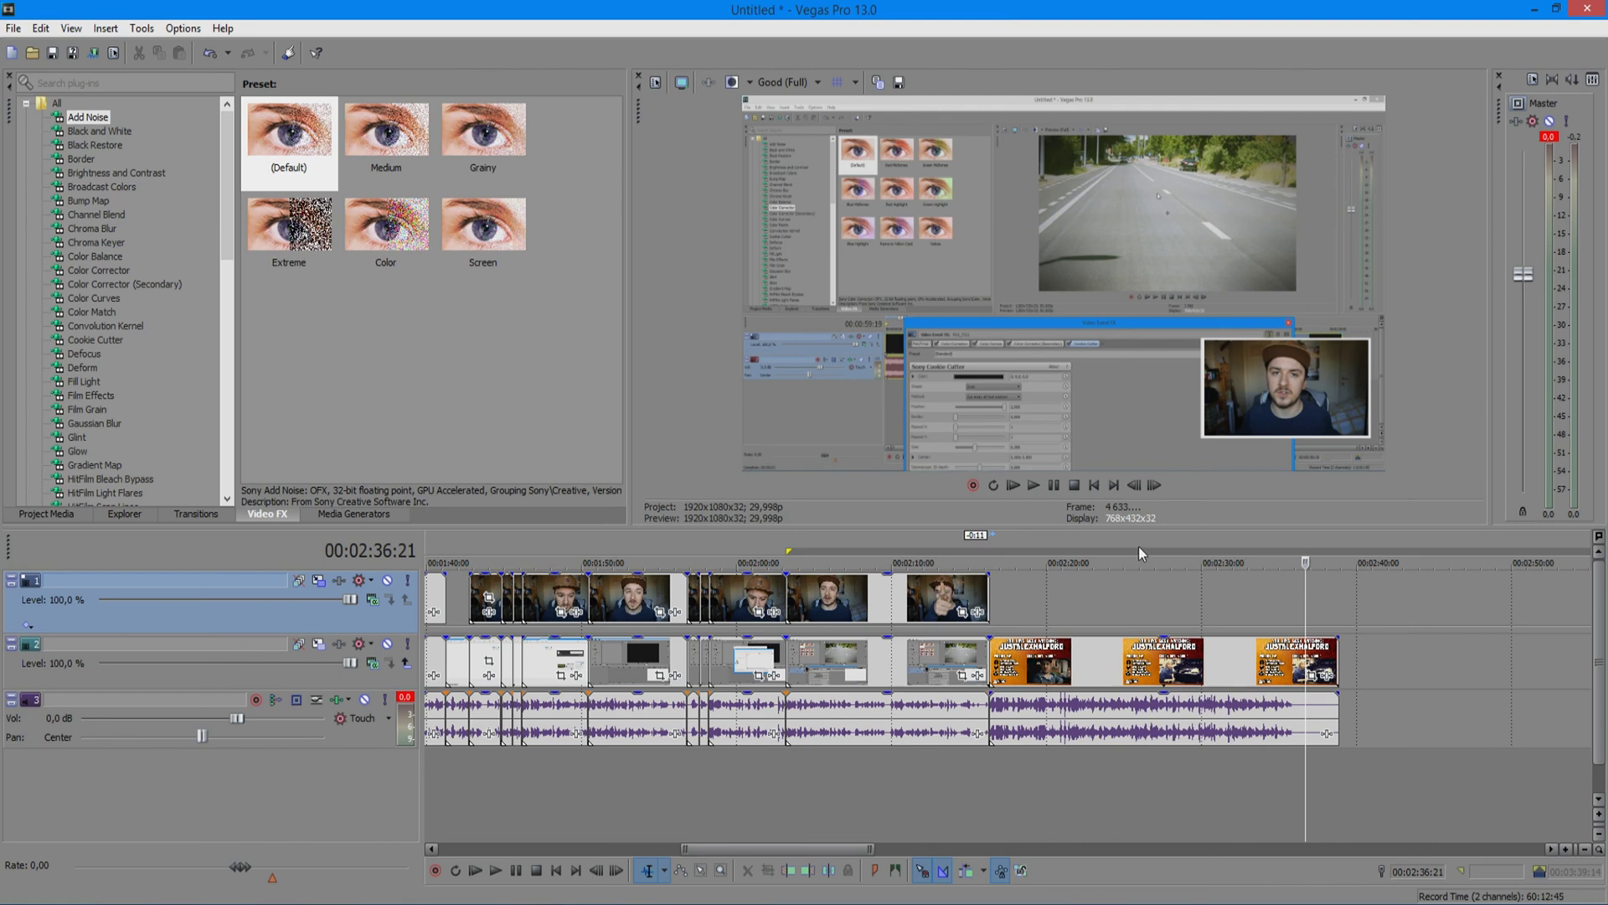
pyautogui.press('space')
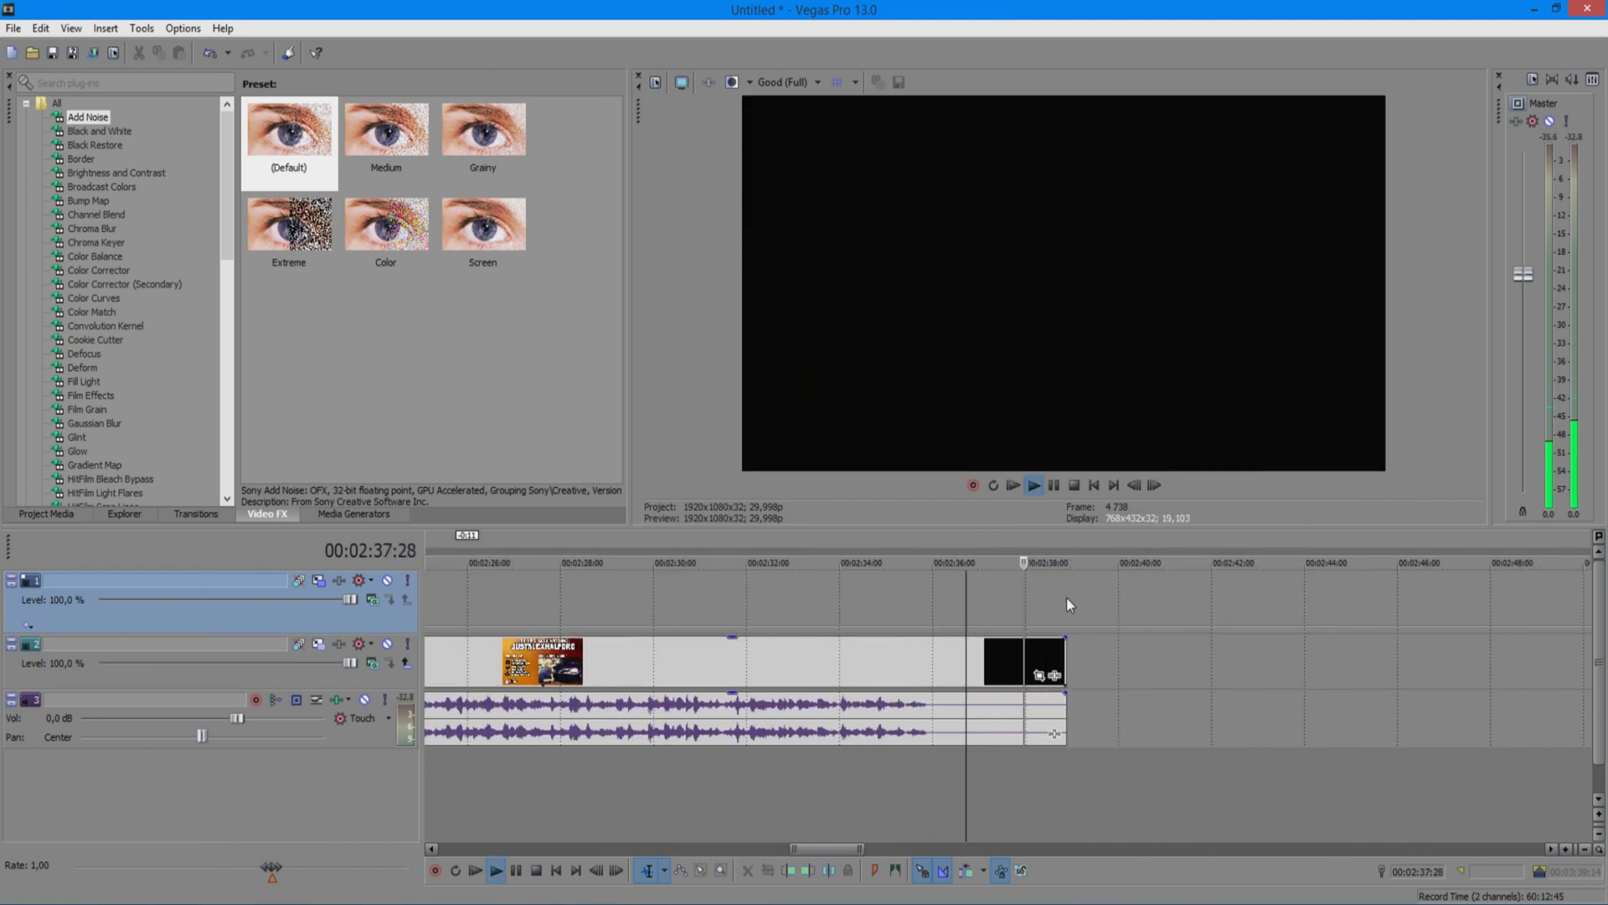
pyautogui.press('Return')
# Drag a time selection spanning the whole project, from the end back to 00:00:00
pyautogui.scroll(-5, 878, 650)
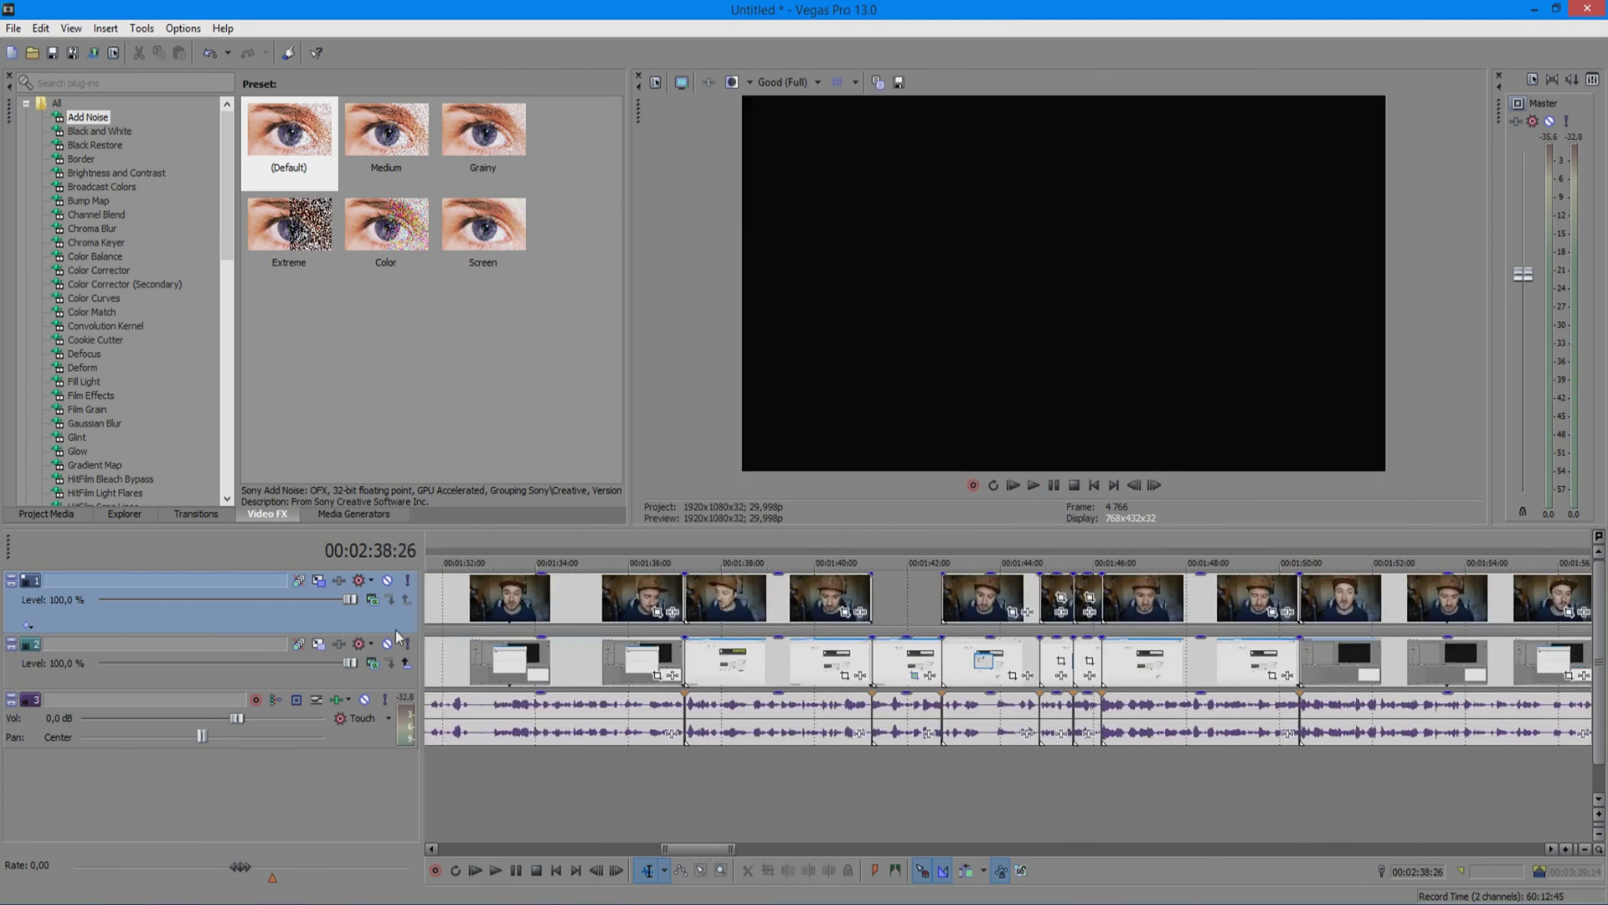
pyautogui.scroll(-4, 877, 650)
pyautogui.moveTo(997, 537); pyautogui.dragTo(427, 538)
# Open the Render As window from the File menu
pyautogui.click(12, 29)
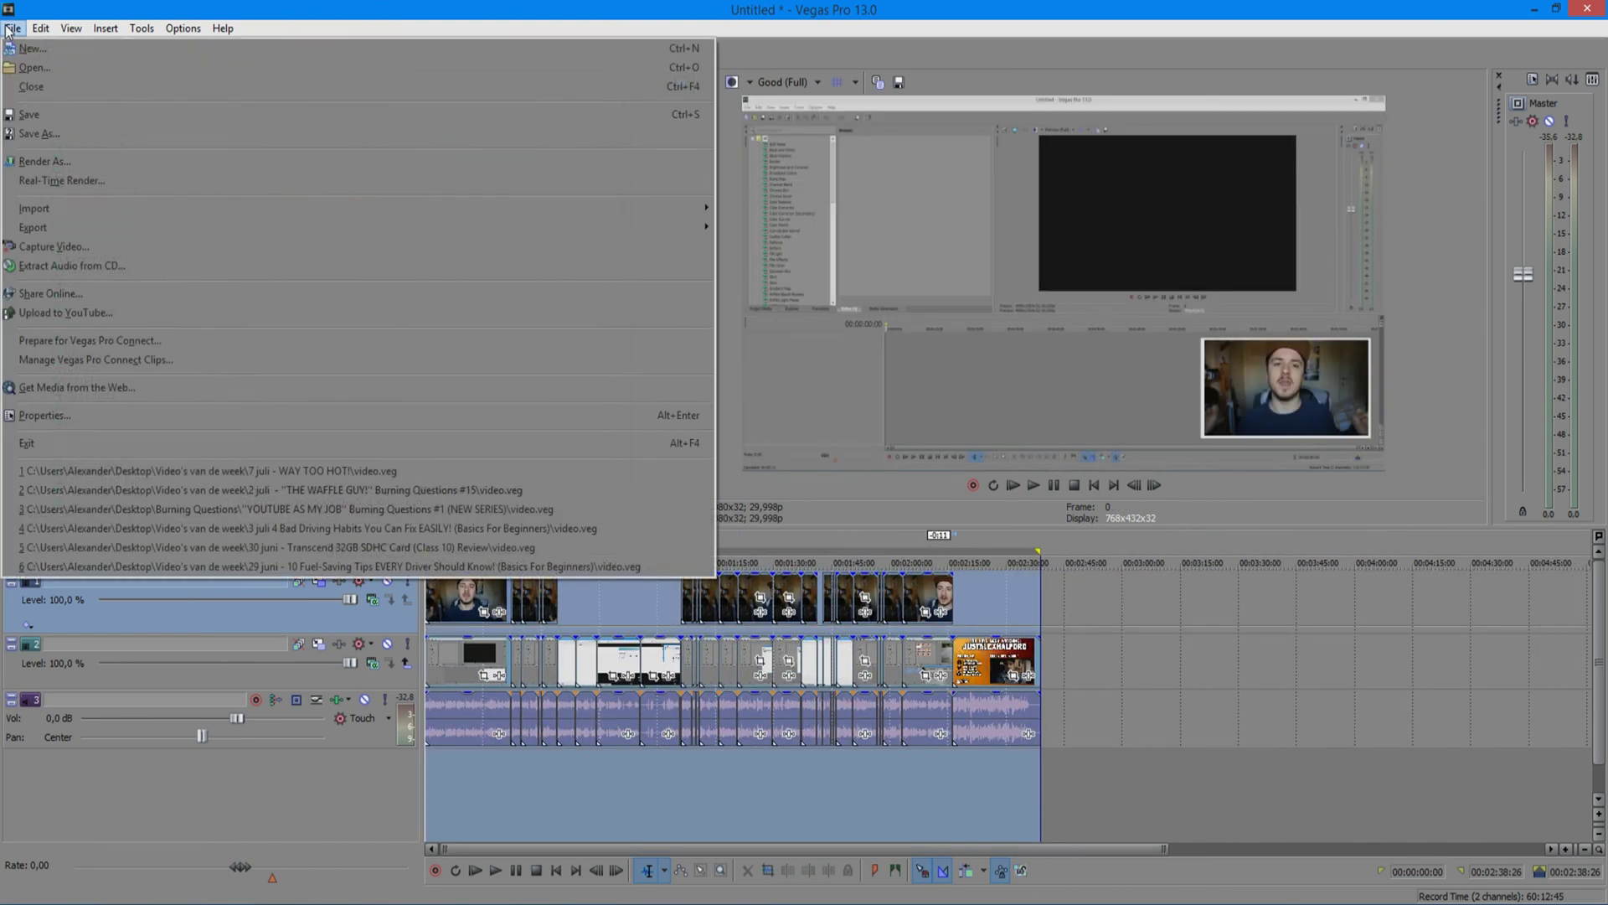
pyautogui.click(51, 134)
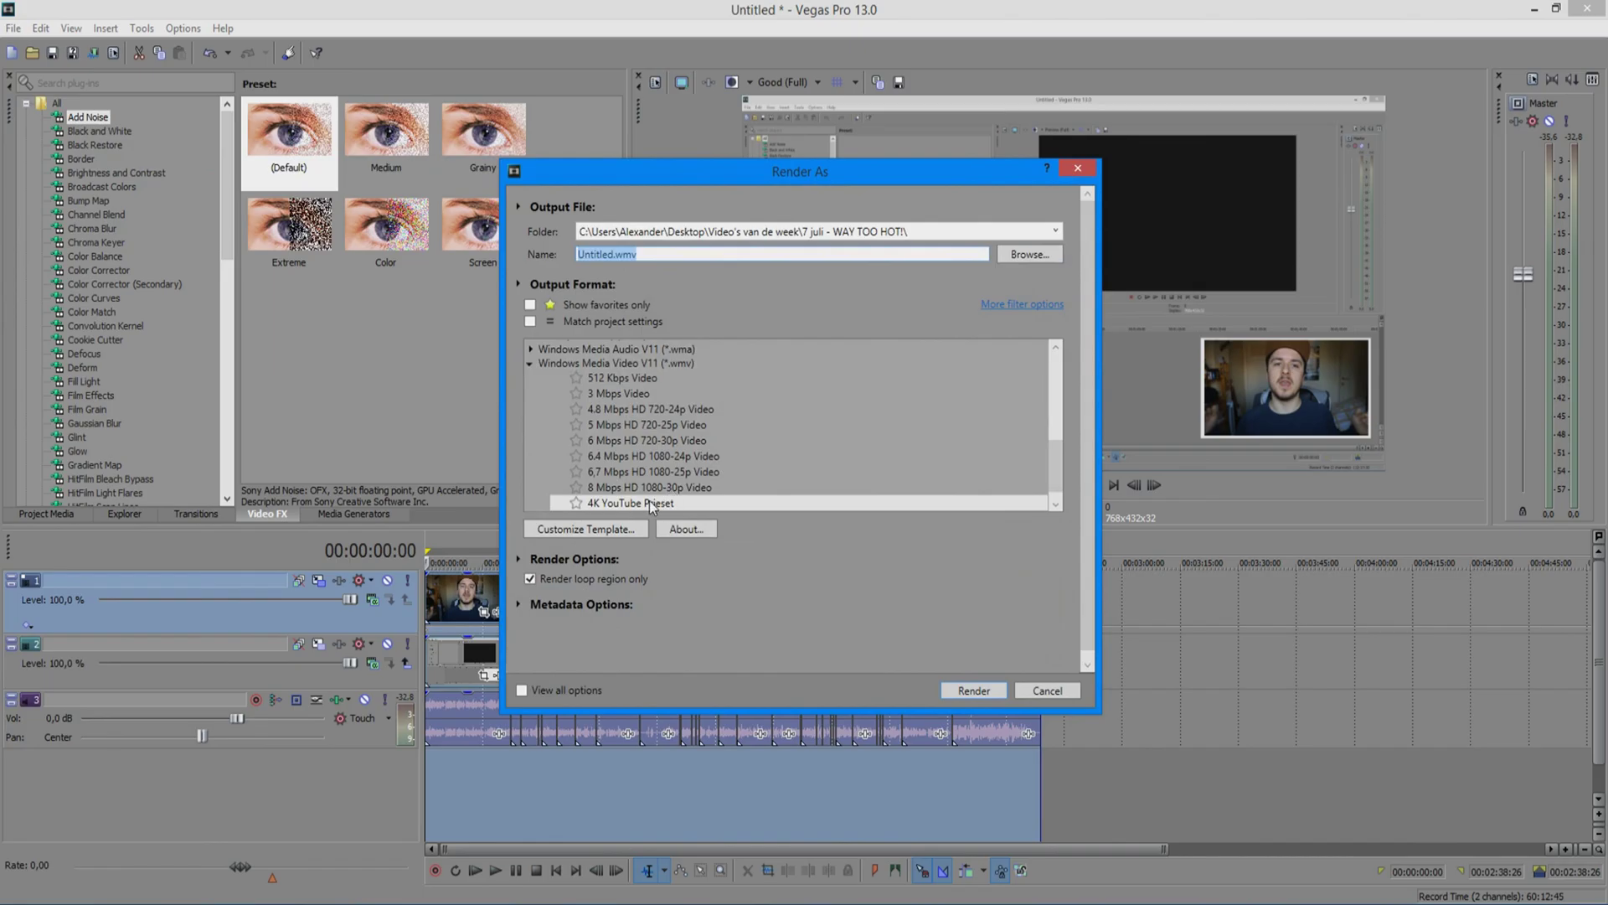